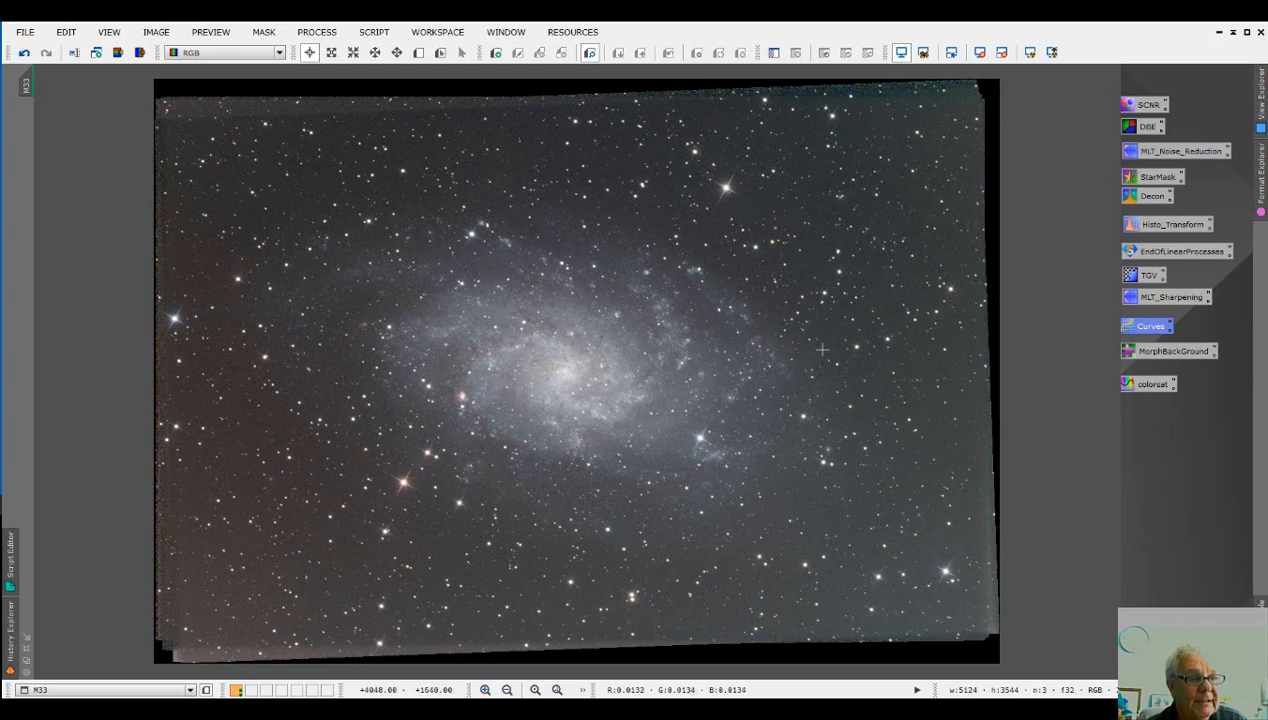
- Crop the M33 image with DynamicCrop to about 4920 × 3100 pixels, excluding the black and ragged borders
{"action": "left_click", "coordinate": [317, 33]}
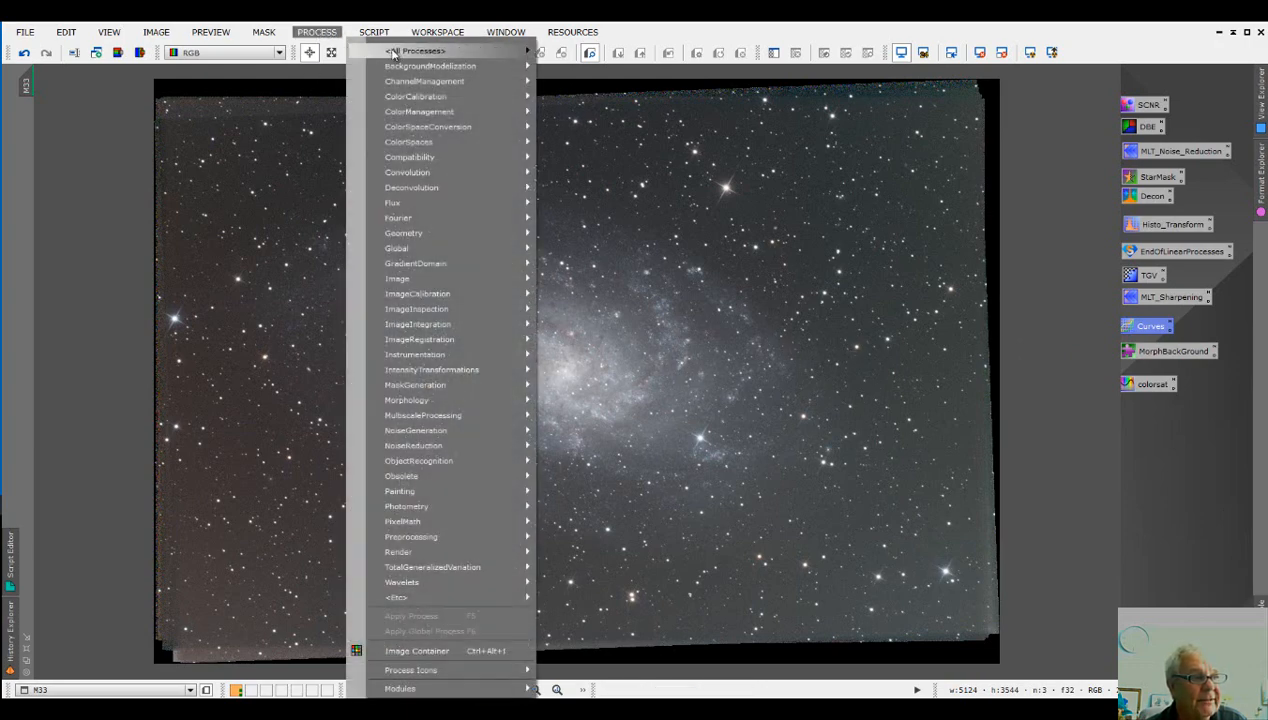
{"action": "mouse_move", "coordinate": [395, 51]}
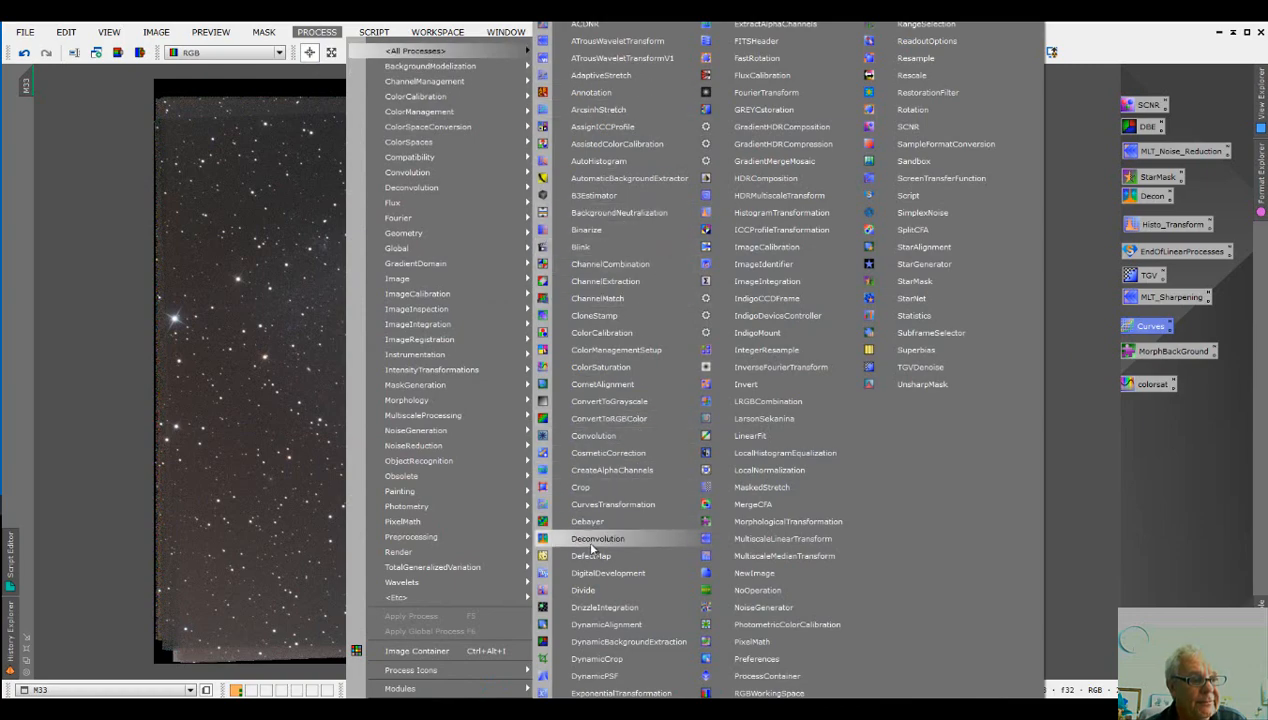
{"action": "left_click", "coordinate": [598, 660]}
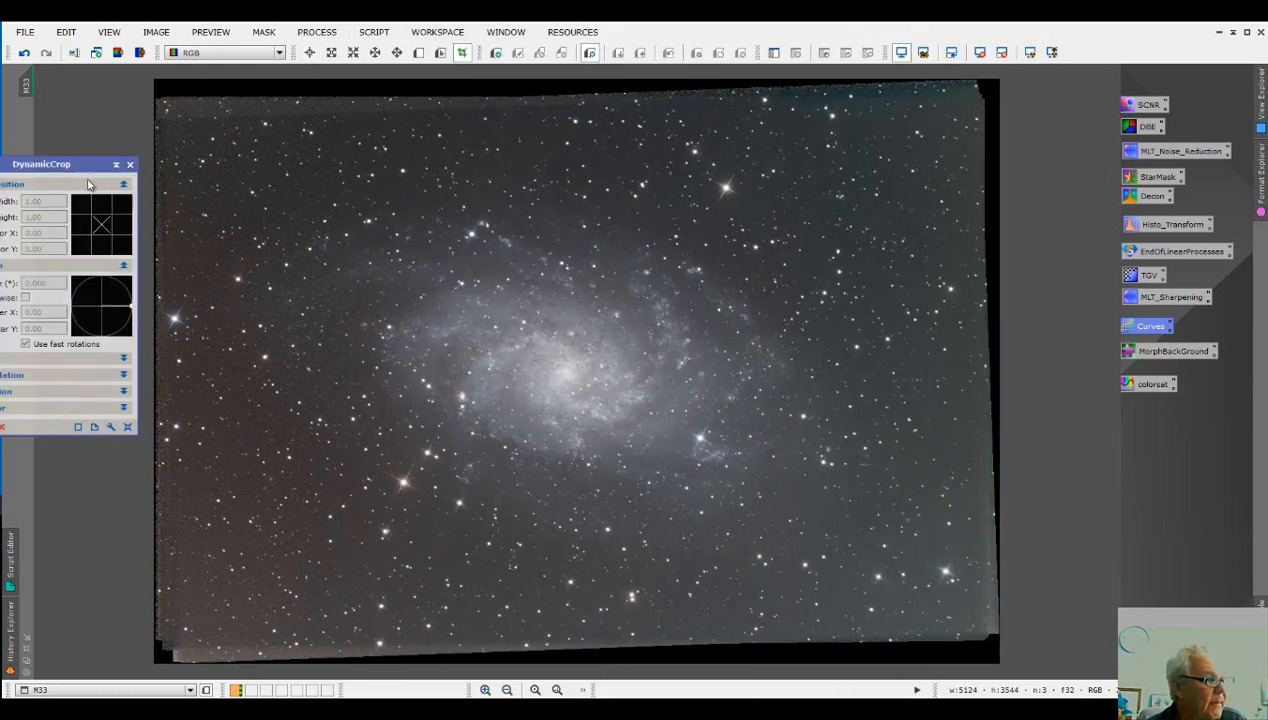
{"action": "left_click_drag", "start_coordinate": [66, 168], "coordinate": [1124, 340]}
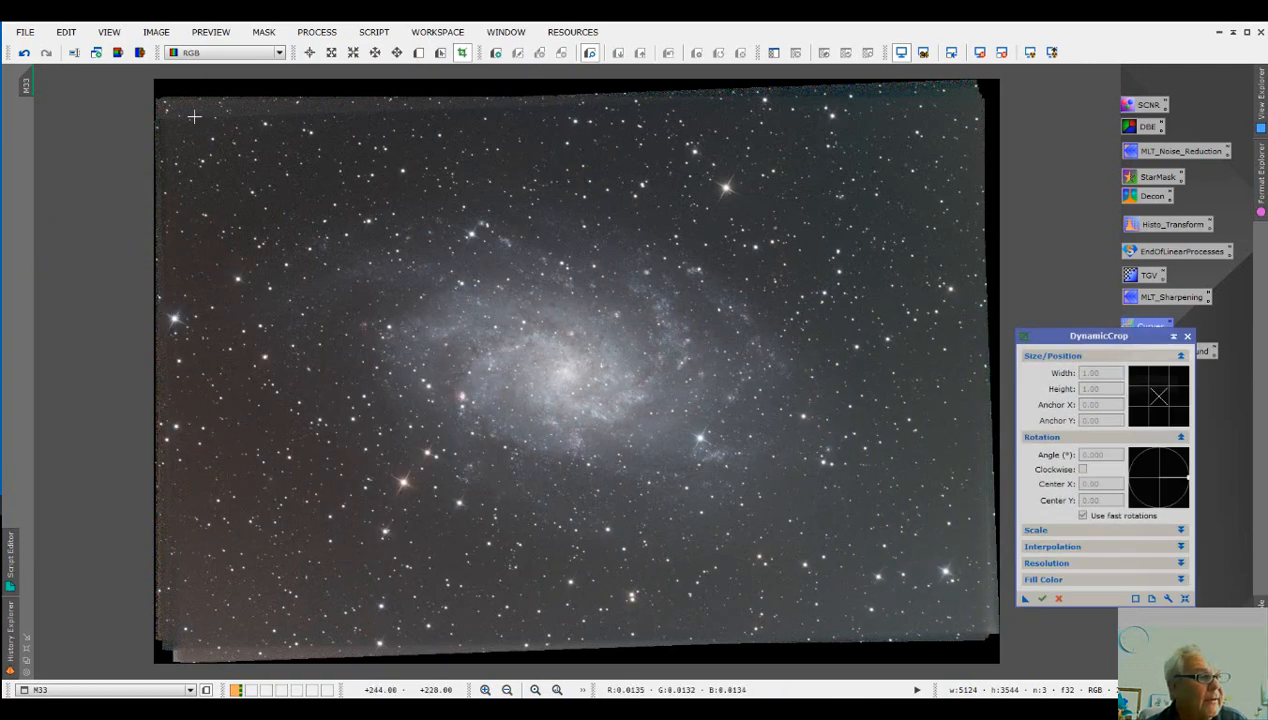
{"action": "left_click_drag", "start_coordinate": [167, 107], "coordinate": [980, 617]}
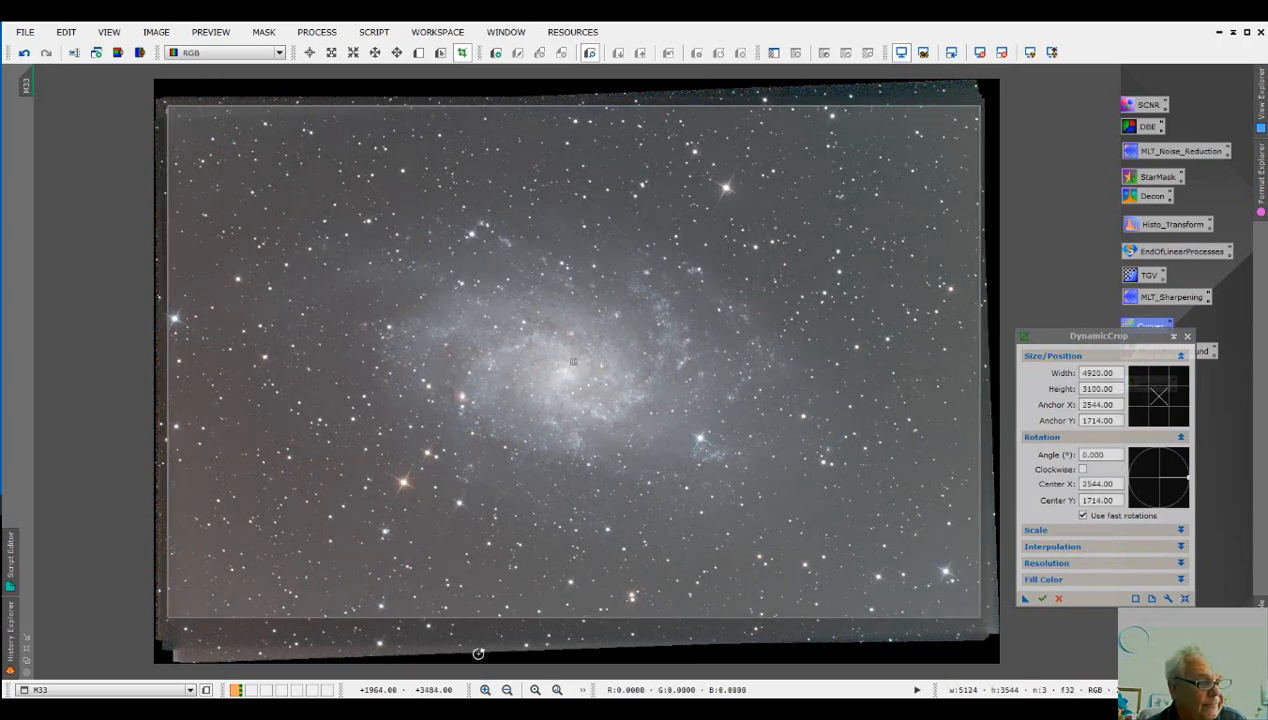
{"action": "left_click", "coordinate": [1041, 598]}
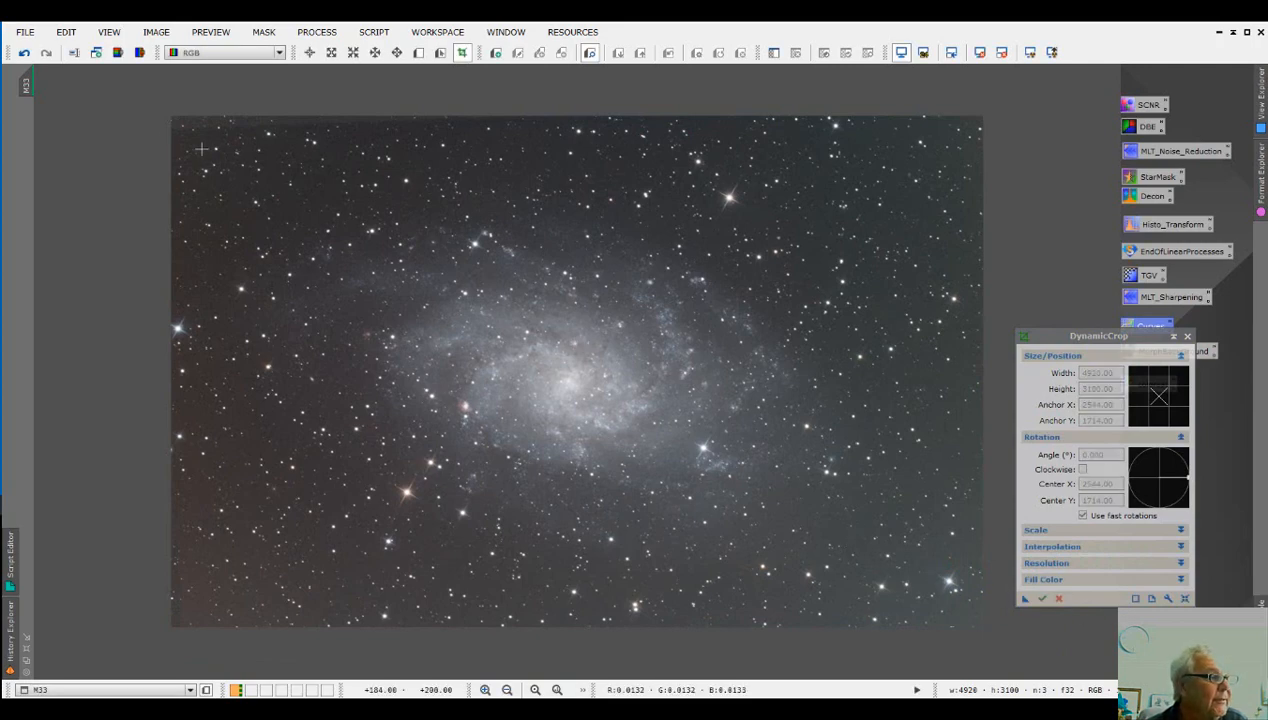
- Crop the image a second time to about 4740 × 2968 pixels, trimming extra from the left edge, and close DynamicCrop
{"action": "left_click_drag", "start_coordinate": [180, 131], "coordinate": [972, 620]}
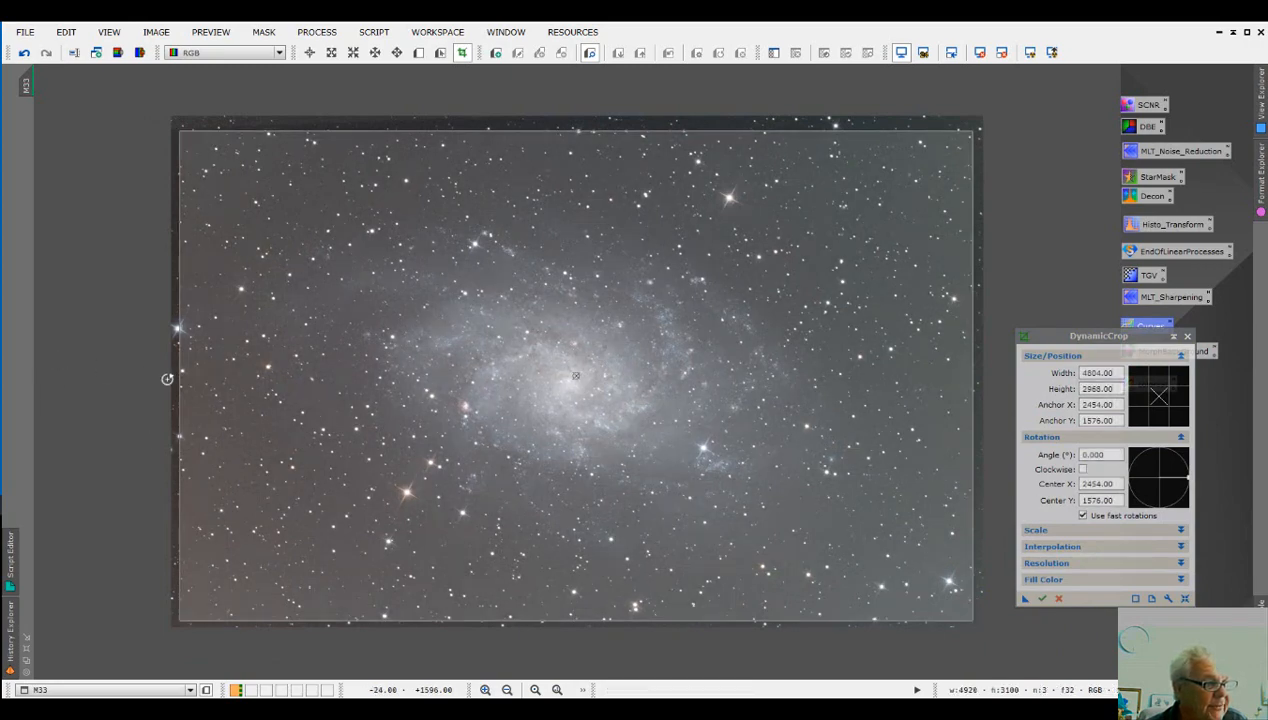
{"action": "left_click_drag", "start_coordinate": [180, 376], "coordinate": [190, 377]}
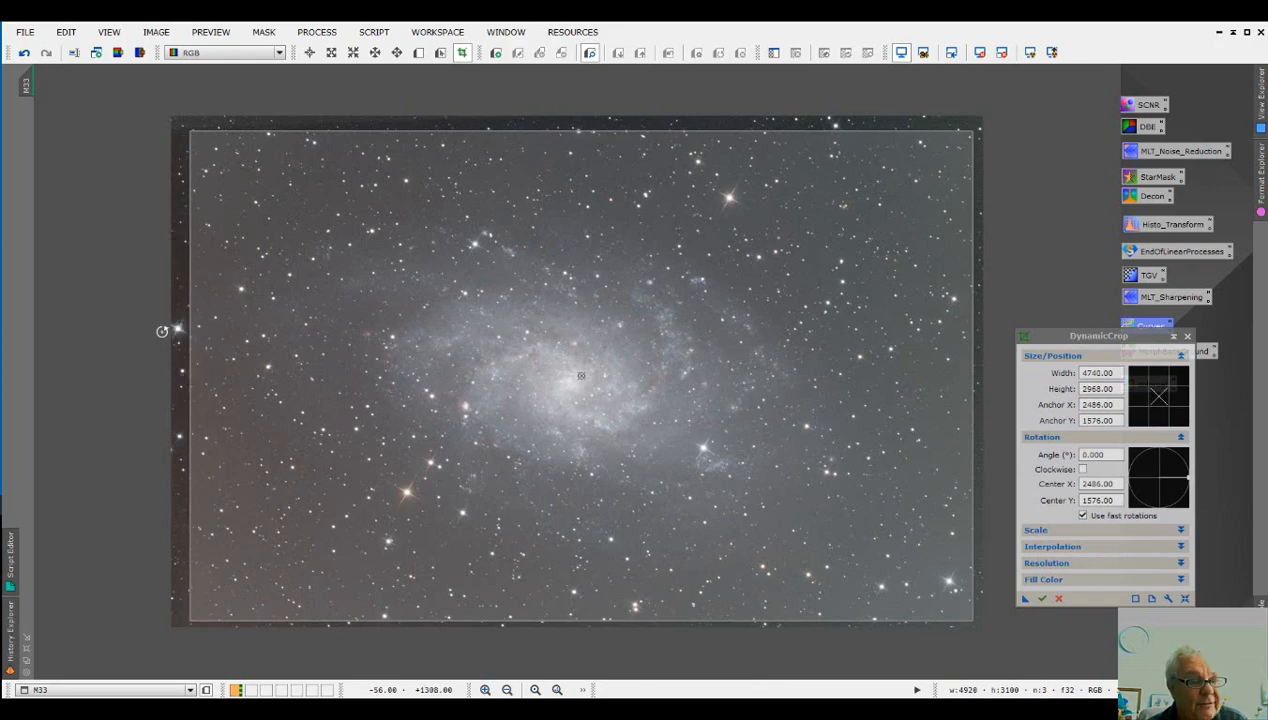
{"action": "left_click", "coordinate": [1042, 599]}
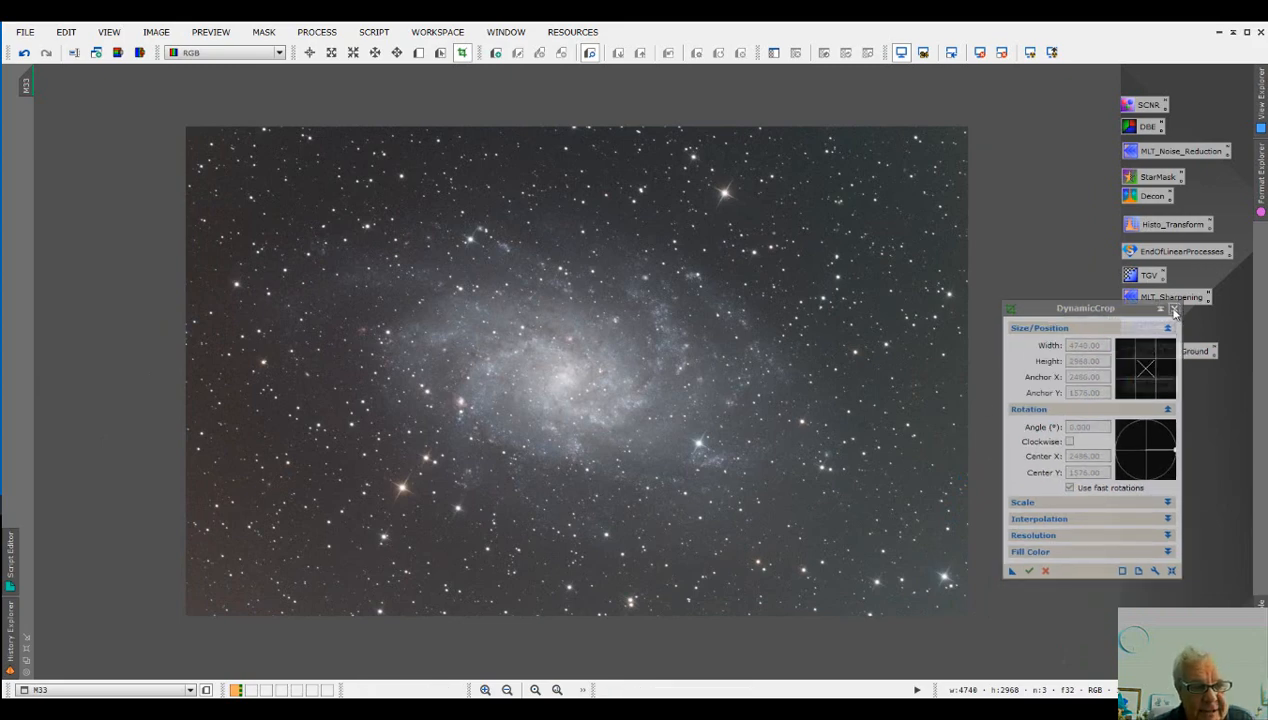
{"action": "left_click", "coordinate": [1175, 312]}
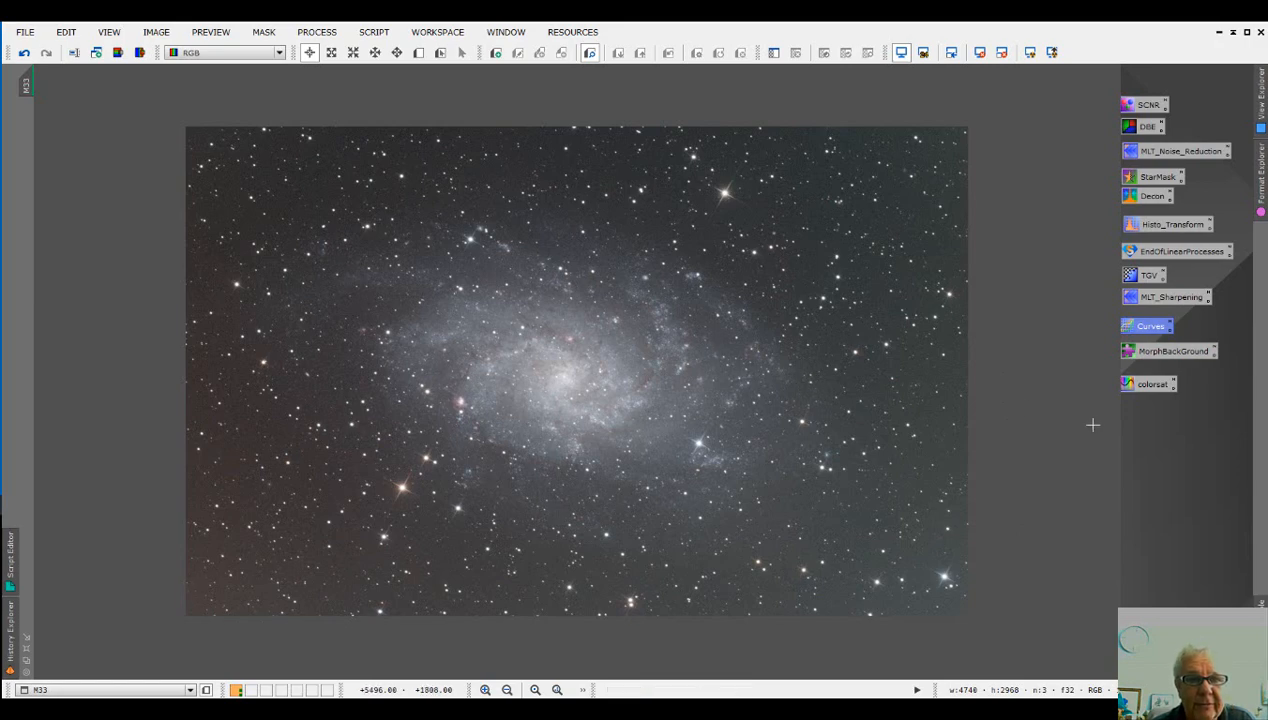
- Load the saved DBE process with its samples and shift samples along the image's top and left edges off nearby stars
{"action": "left_click", "coordinate": [1148, 127]}
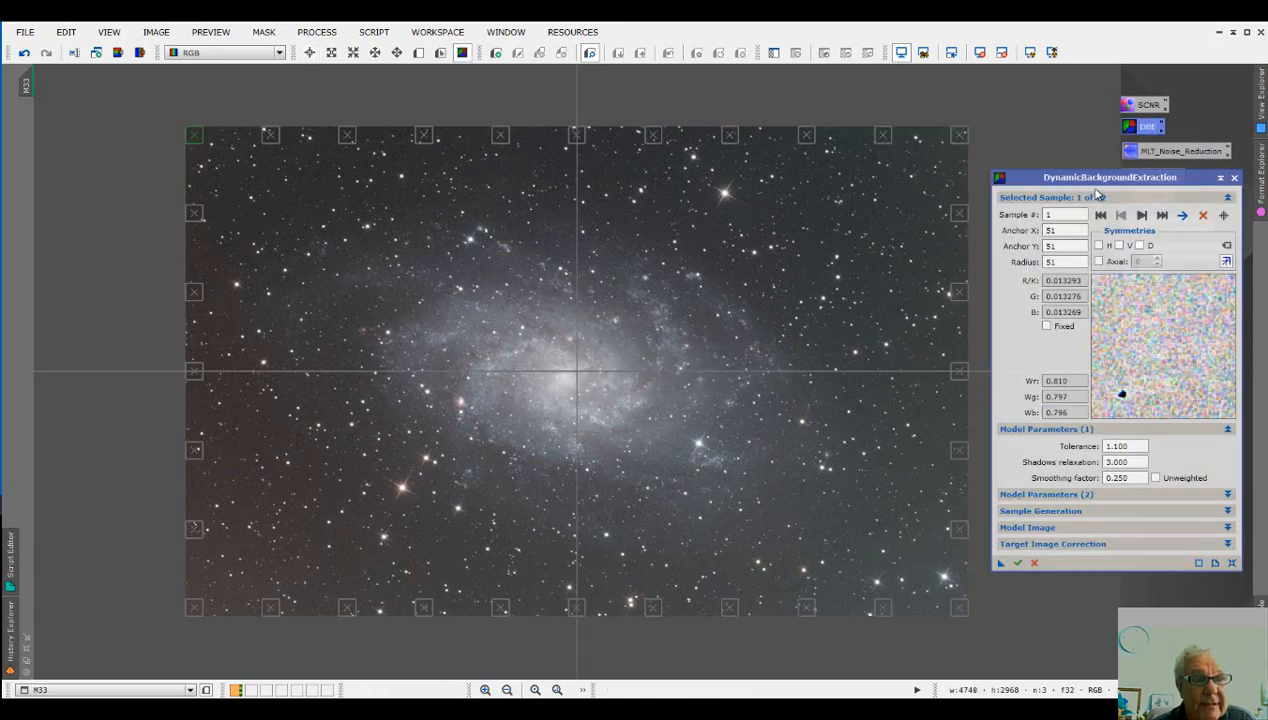
{"action": "left_click_drag", "start_coordinate": [1098, 183], "coordinate": [1098, 198]}
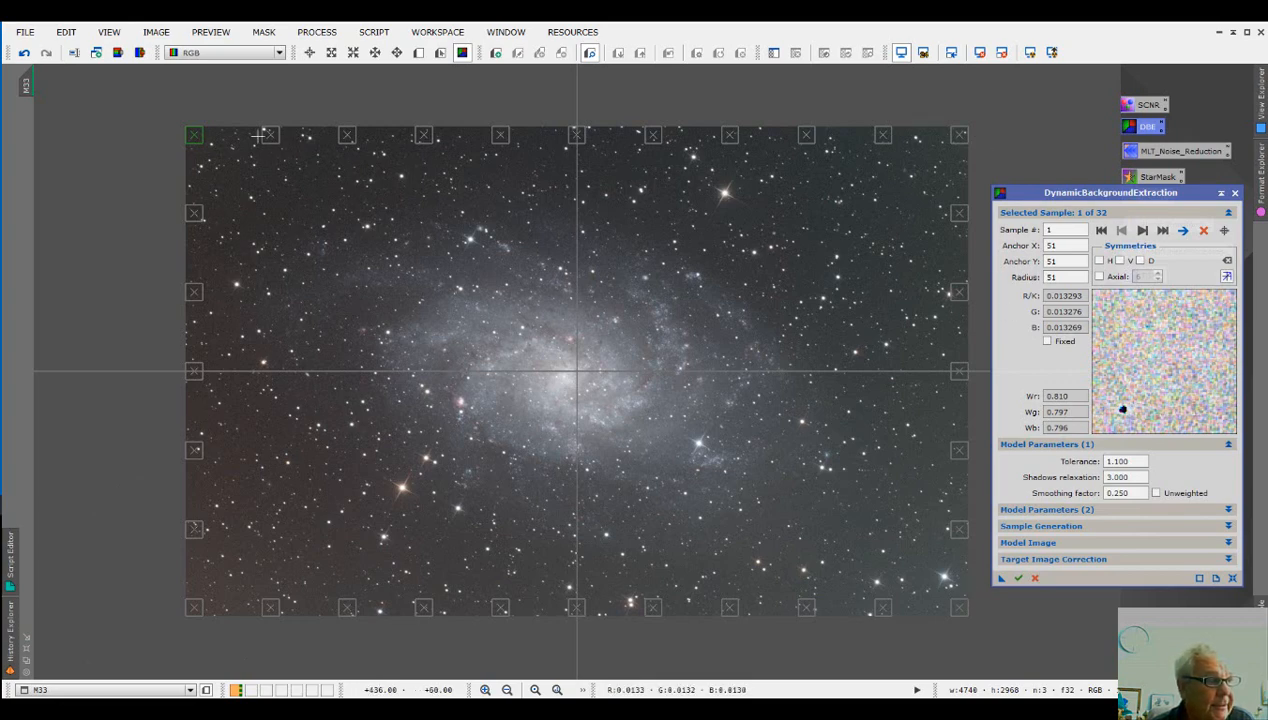
{"action": "left_click_drag", "start_coordinate": [272, 140], "coordinate": [285, 142]}
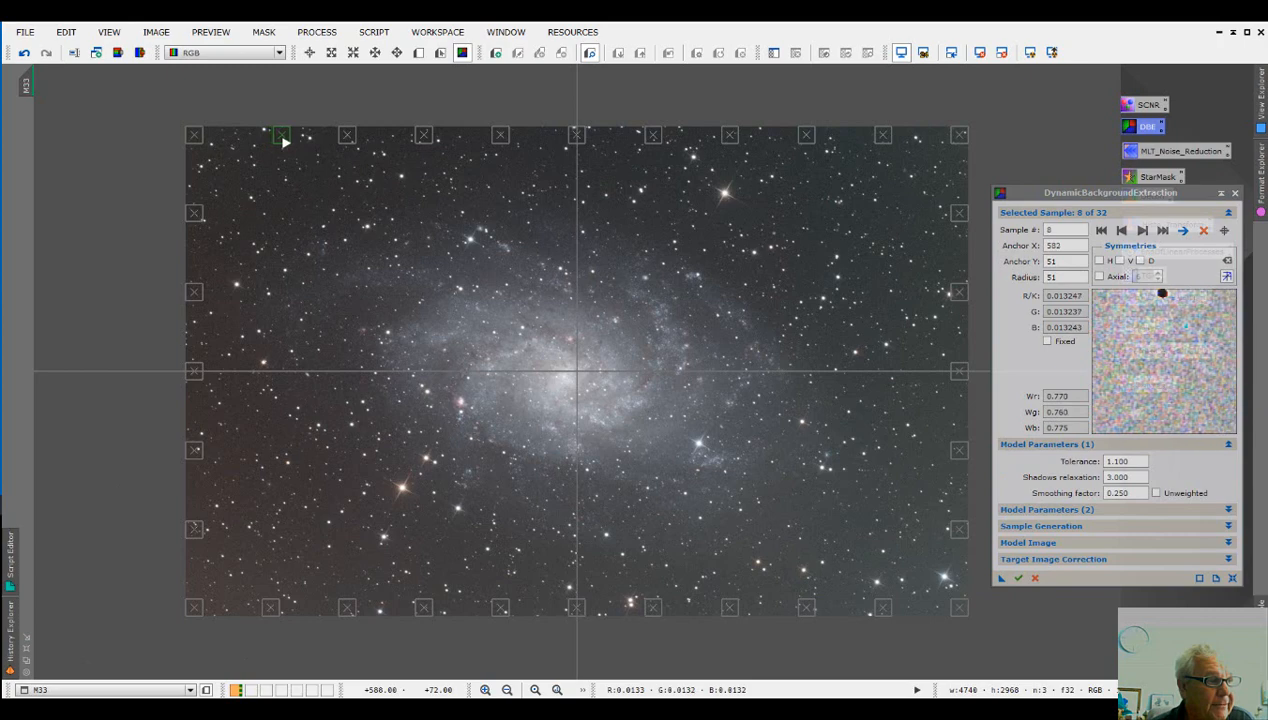
{"action": "left_click_drag", "start_coordinate": [200, 215], "coordinate": [197, 241]}
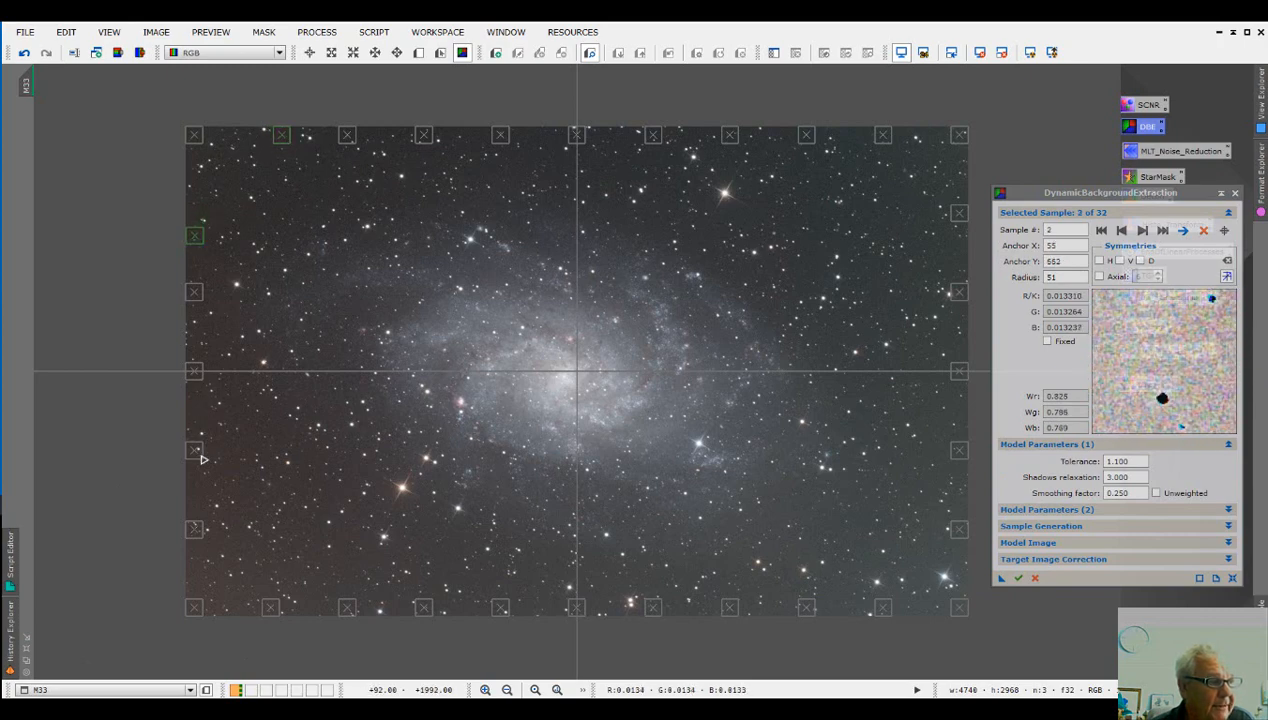
{"action": "left_click_drag", "start_coordinate": [196, 452], "coordinate": [195, 467]}
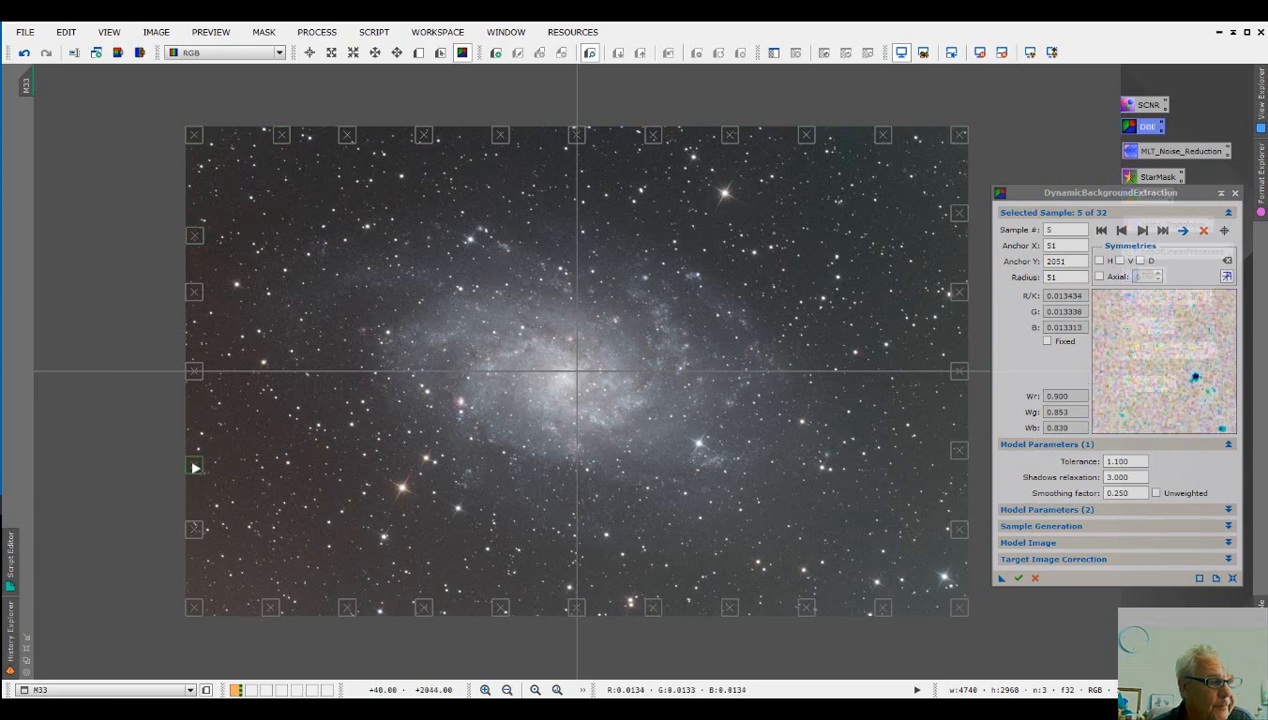
{"action": "left_click_drag", "start_coordinate": [197, 532], "coordinate": [197, 548]}
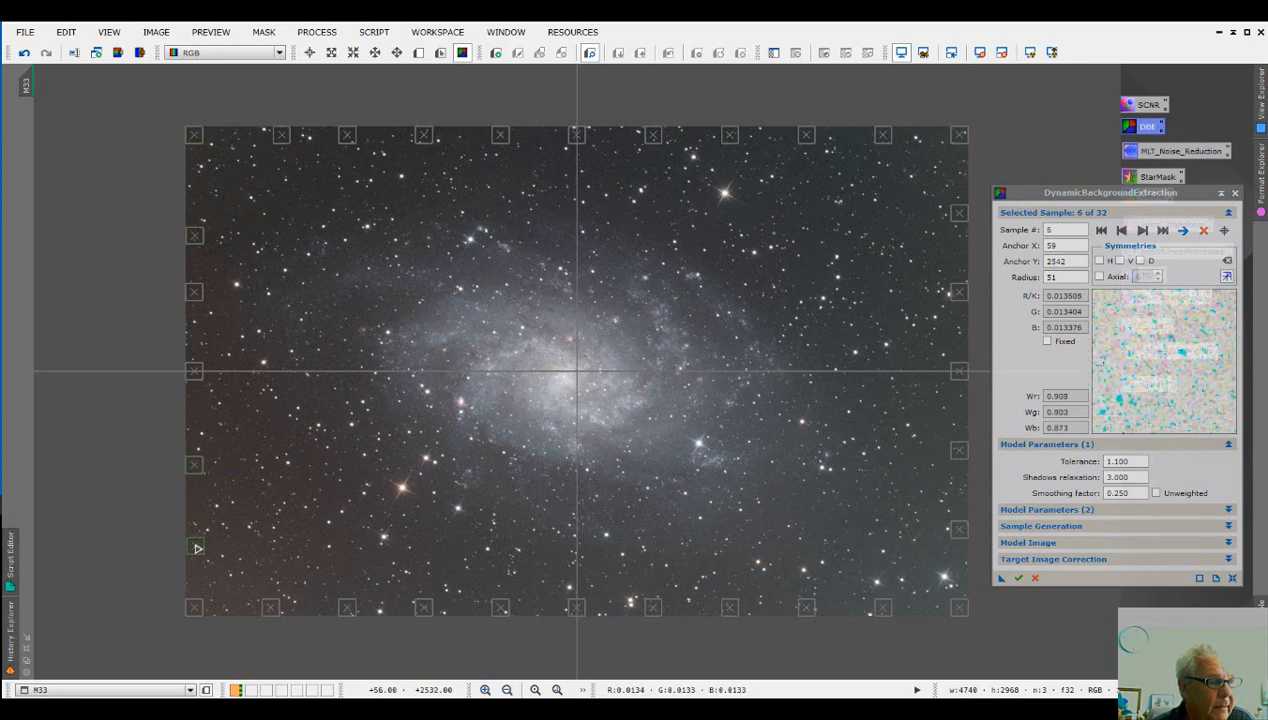
- Shift background samples off stars along the image's bottom and right edges and at the middle of its top edge
{"action": "left_click_drag", "start_coordinate": [350, 612], "coordinate": [342, 611]}
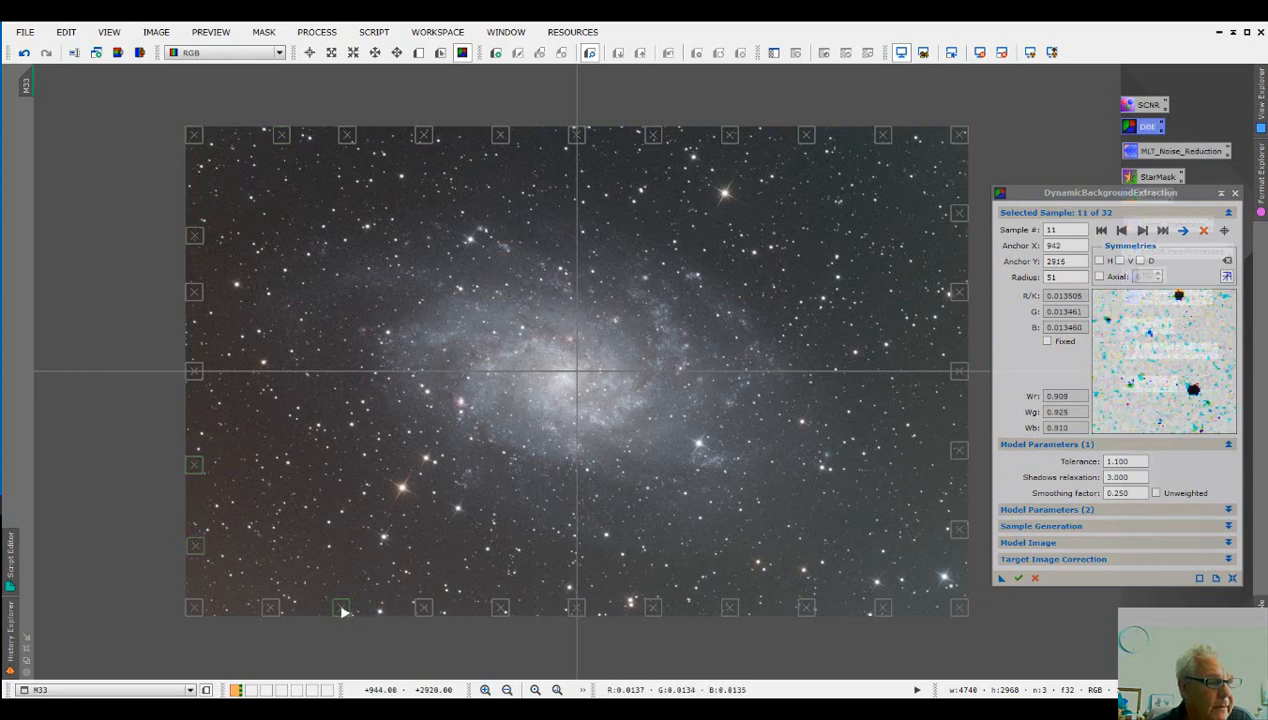
{"action": "left_click_drag", "start_coordinate": [500, 609], "coordinate": [524, 611]}
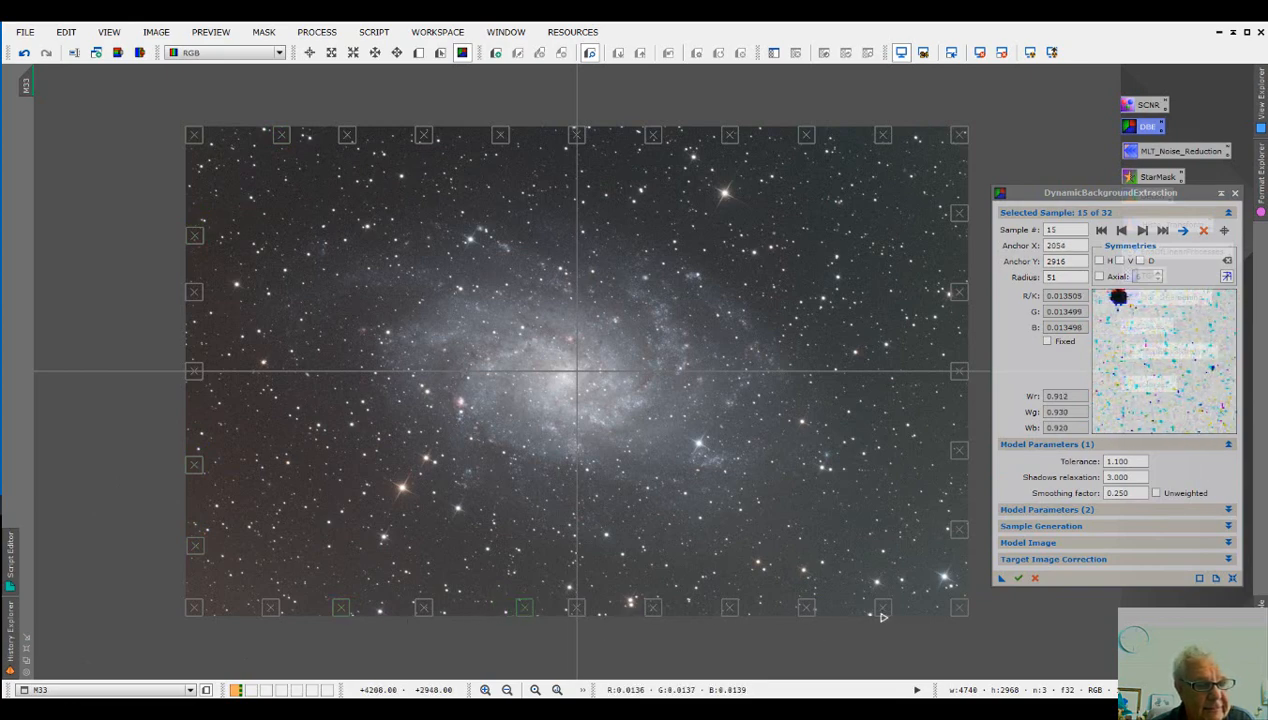
{"action": "left_click_drag", "start_coordinate": [960, 298], "coordinate": [962, 260]}
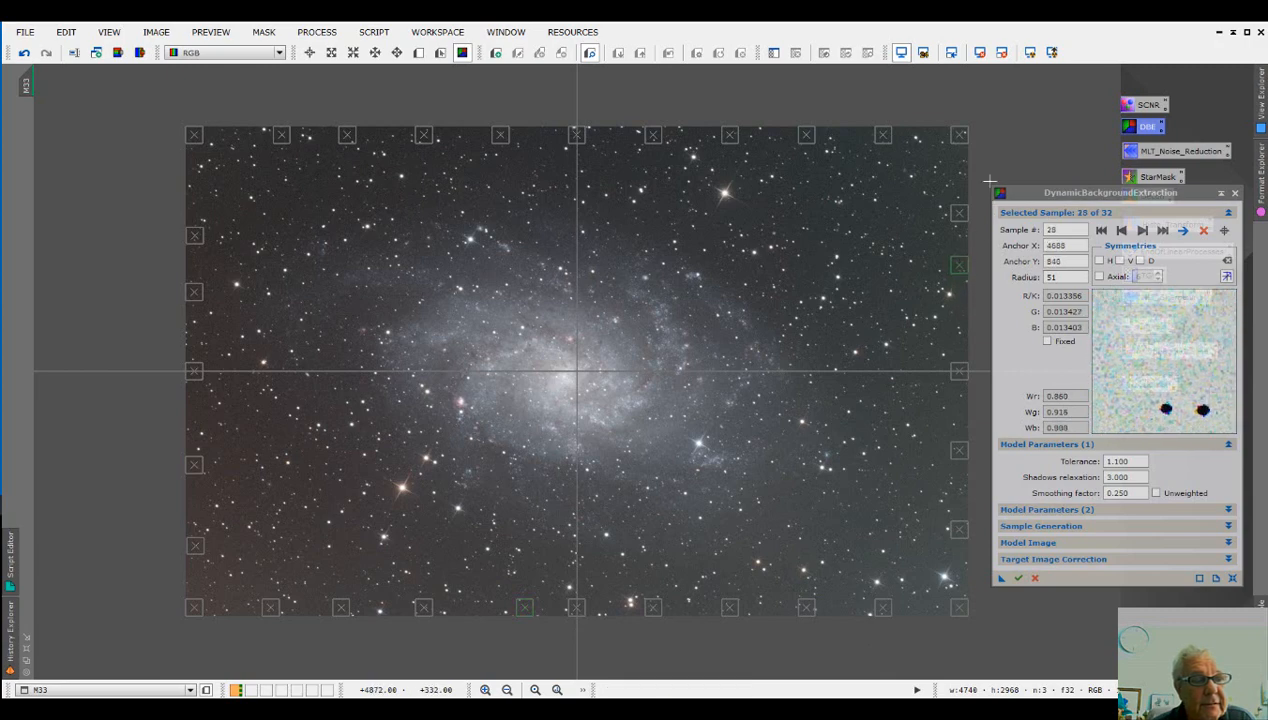
{"action": "left_click_drag", "start_coordinate": [960, 136], "coordinate": [963, 150]}
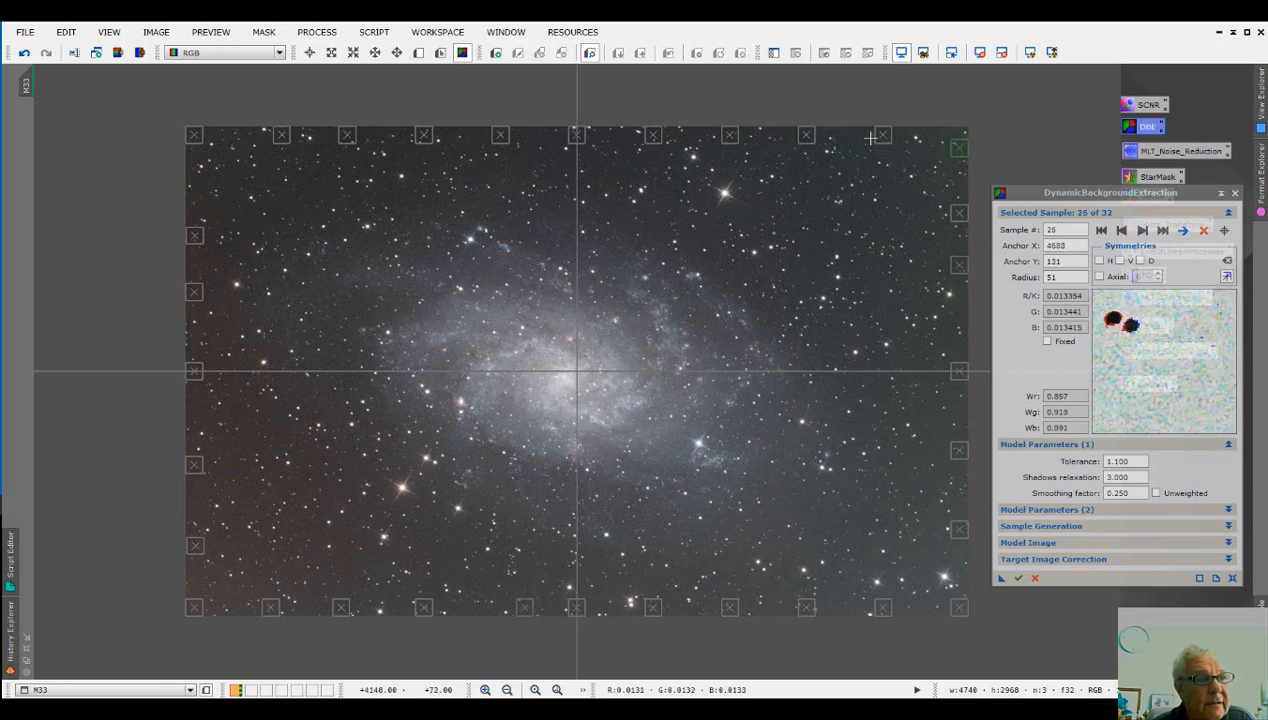
{"action": "left_click_drag", "start_coordinate": [576, 137], "coordinate": [541, 139]}
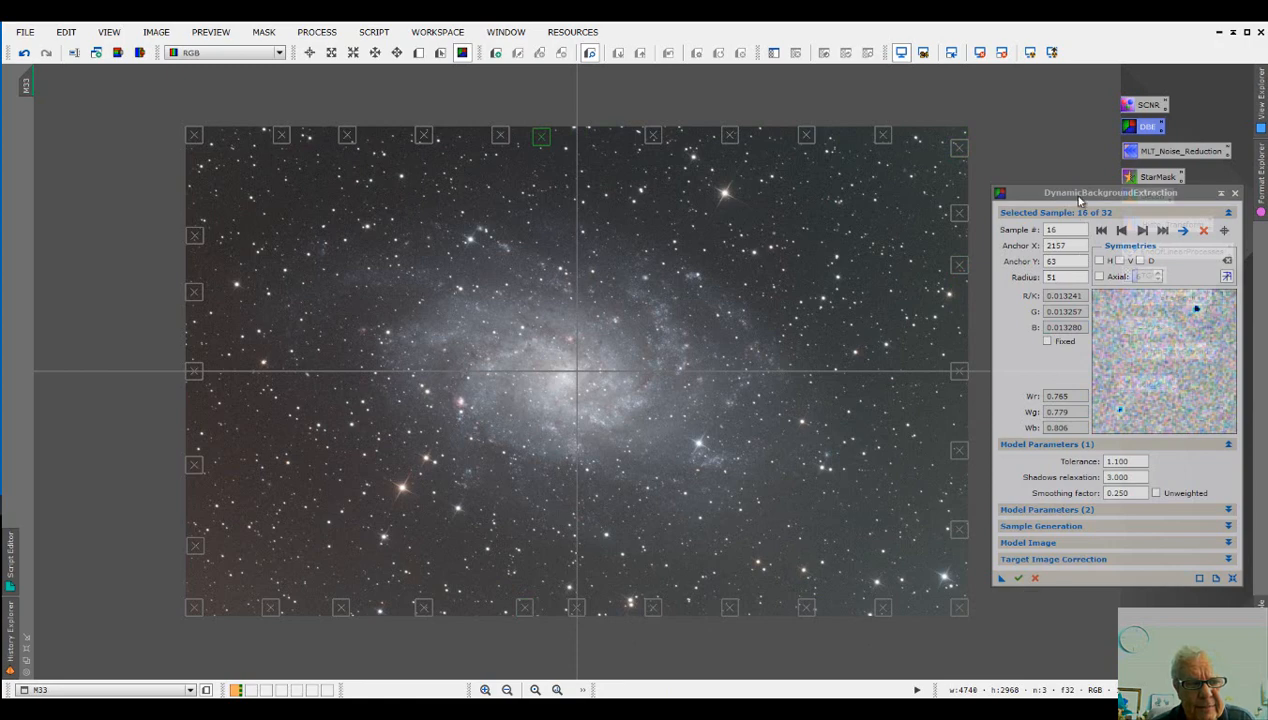
- Review the sample generation and target correction settings, and run the background extraction with Subtraction, replacing the target image
{"action": "left_click_drag", "start_coordinate": [1073, 195], "coordinate": [1027, 97]}
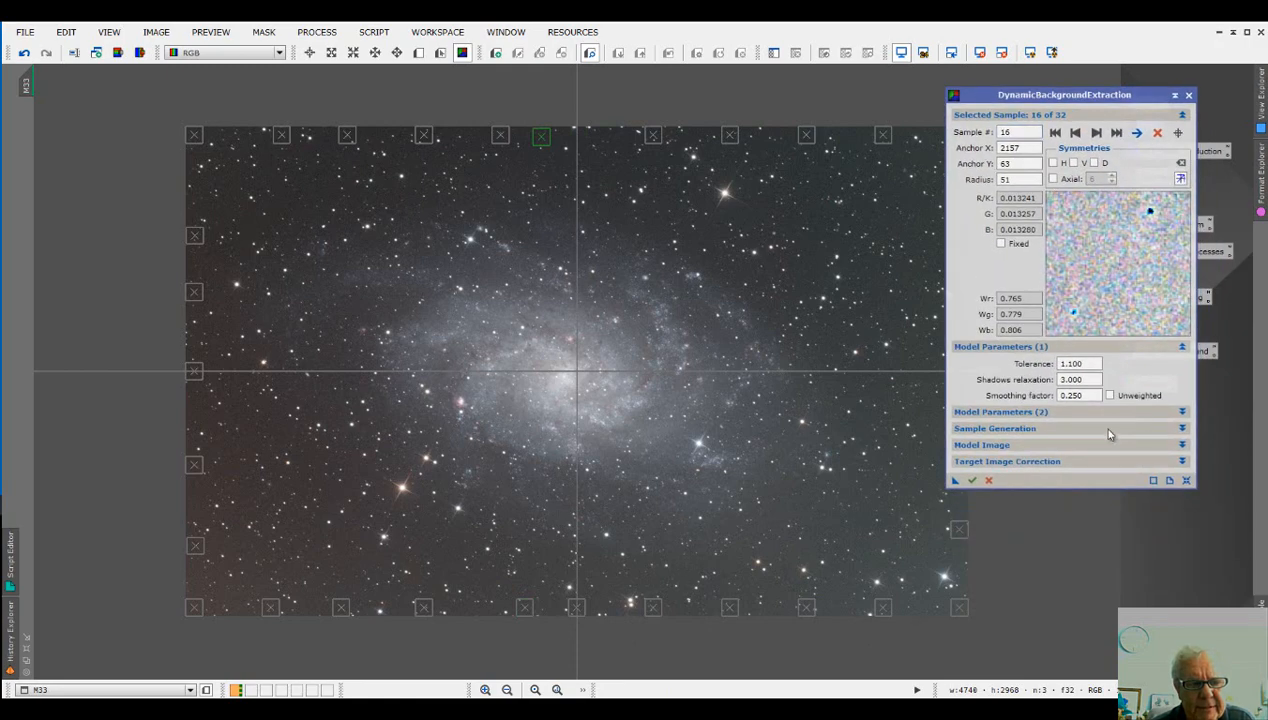
{"action": "left_click", "coordinate": [1182, 463]}
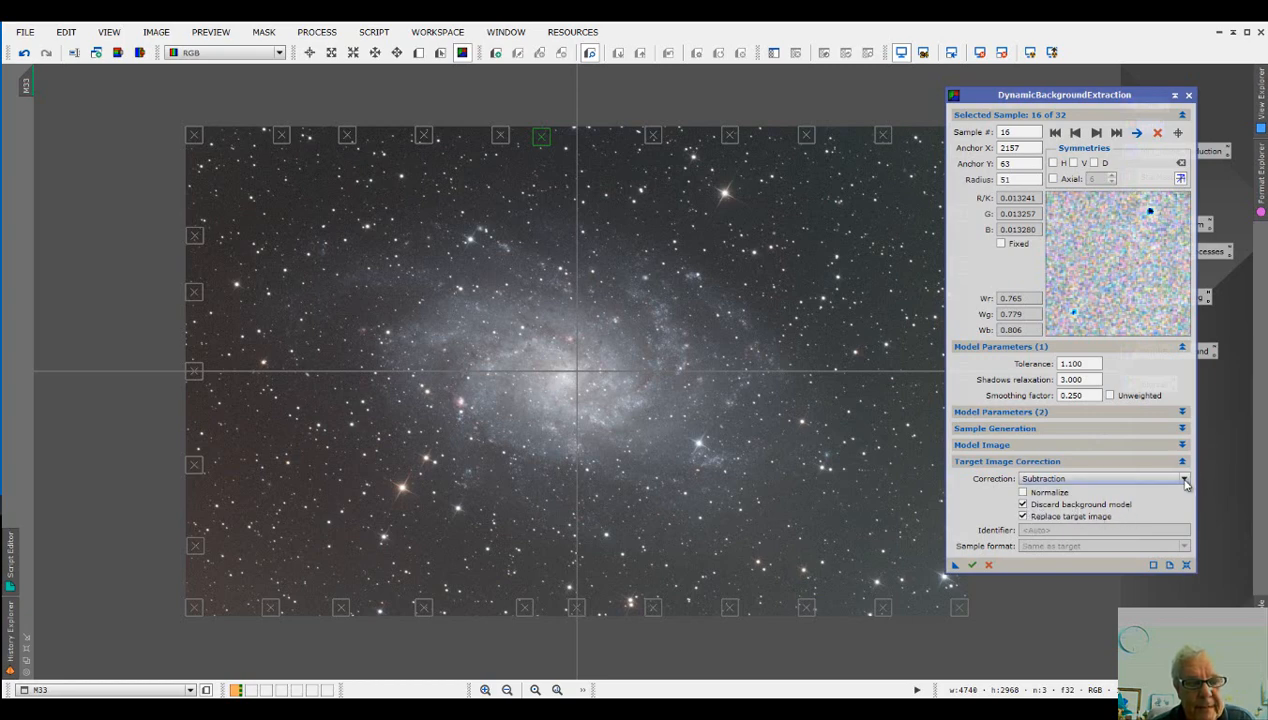
{"action": "left_click", "coordinate": [1180, 428]}
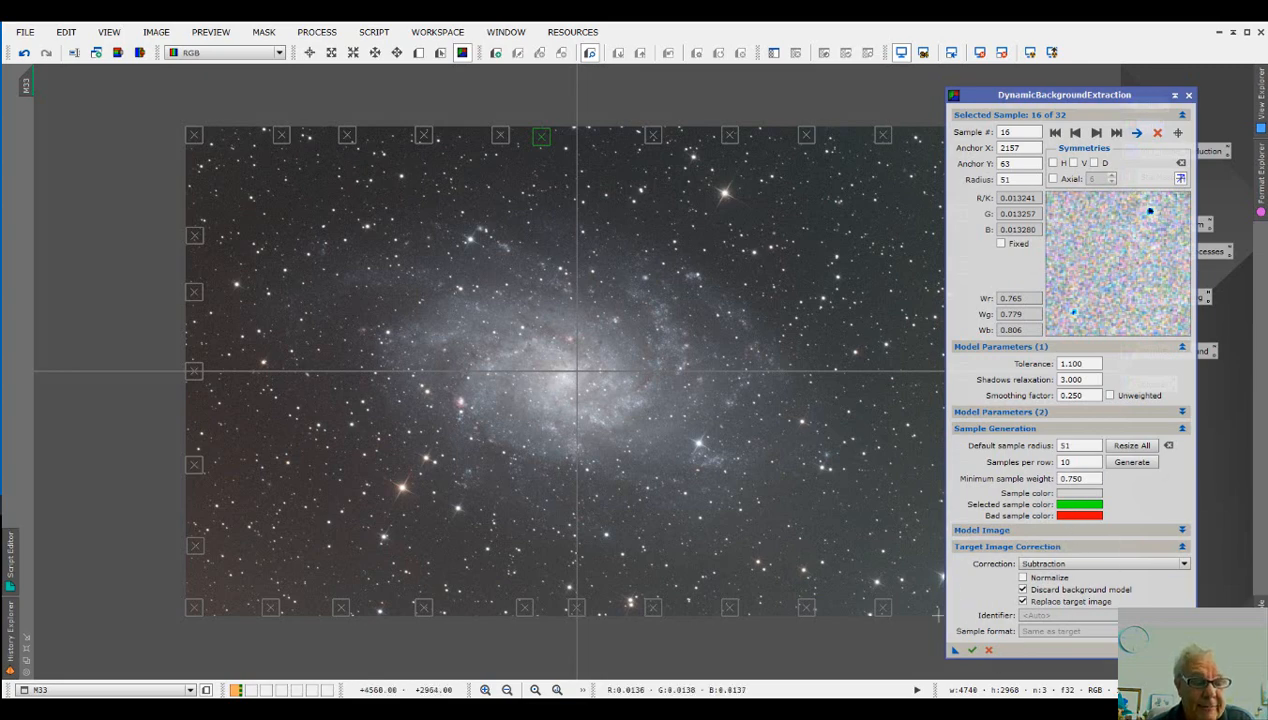
{"action": "left_click", "coordinate": [971, 651]}
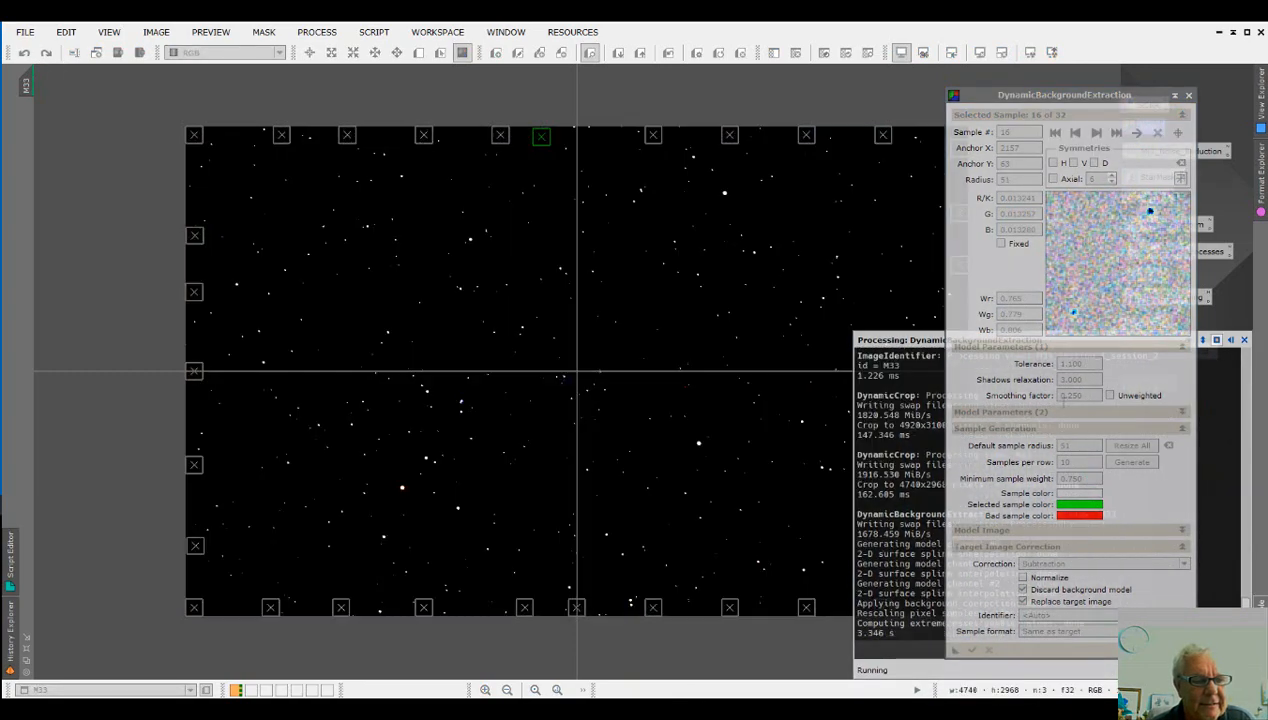
- End the DynamicBackgroundExtraction session and reset and reapply the automatic screen stretch on the M33 image
{"action": "left_click", "coordinate": [1188, 97]}
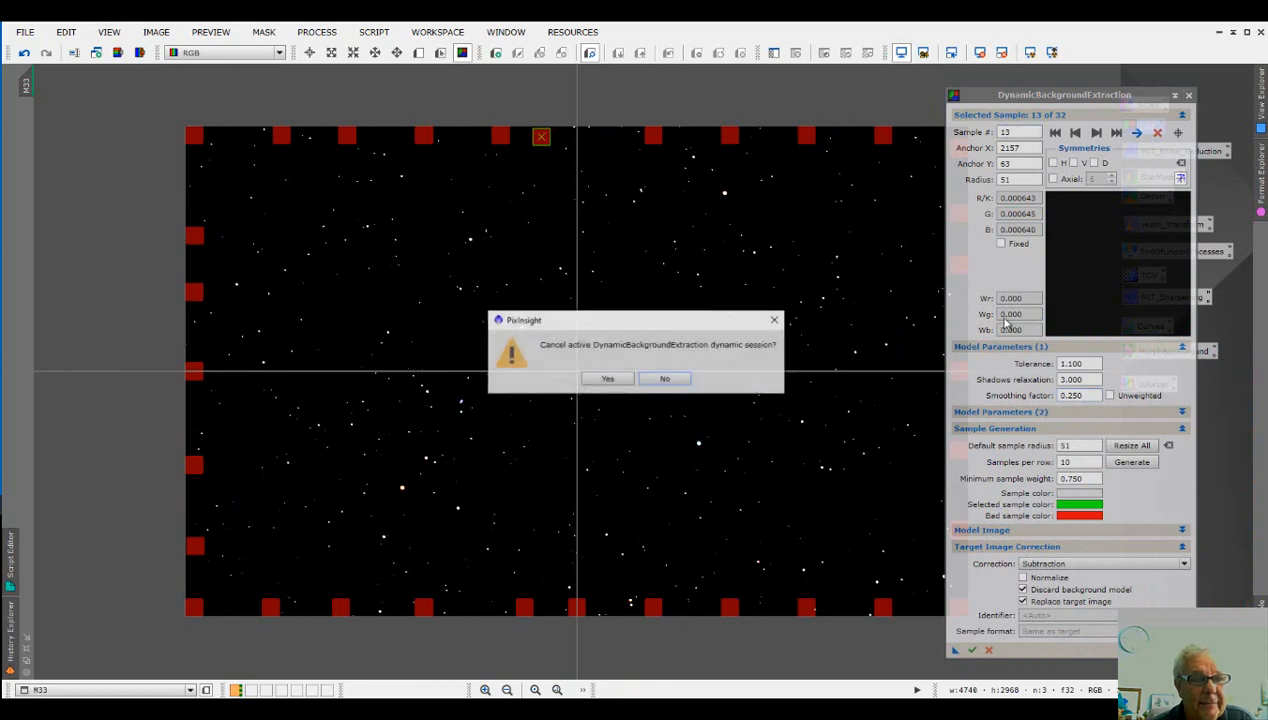
{"action": "left_click", "coordinate": [607, 377]}
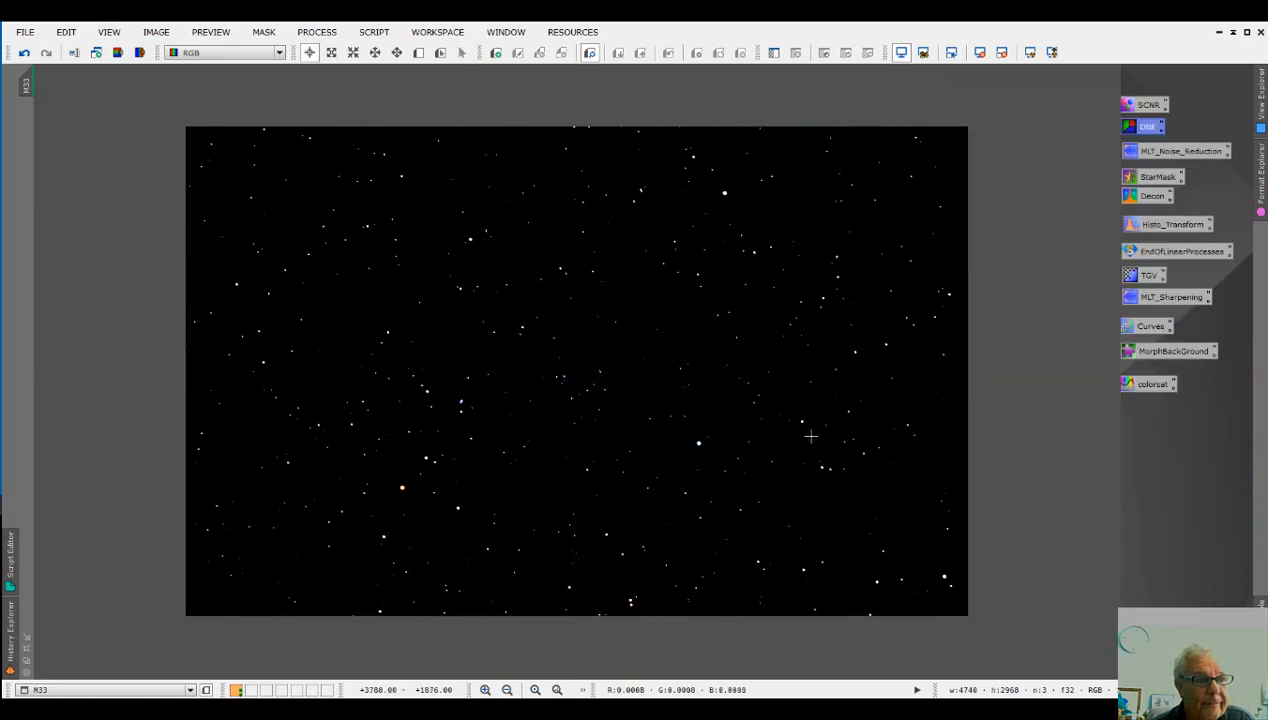
{"action": "left_click", "coordinate": [980, 52]}
{"action": "left_click", "coordinate": [1030, 52]}
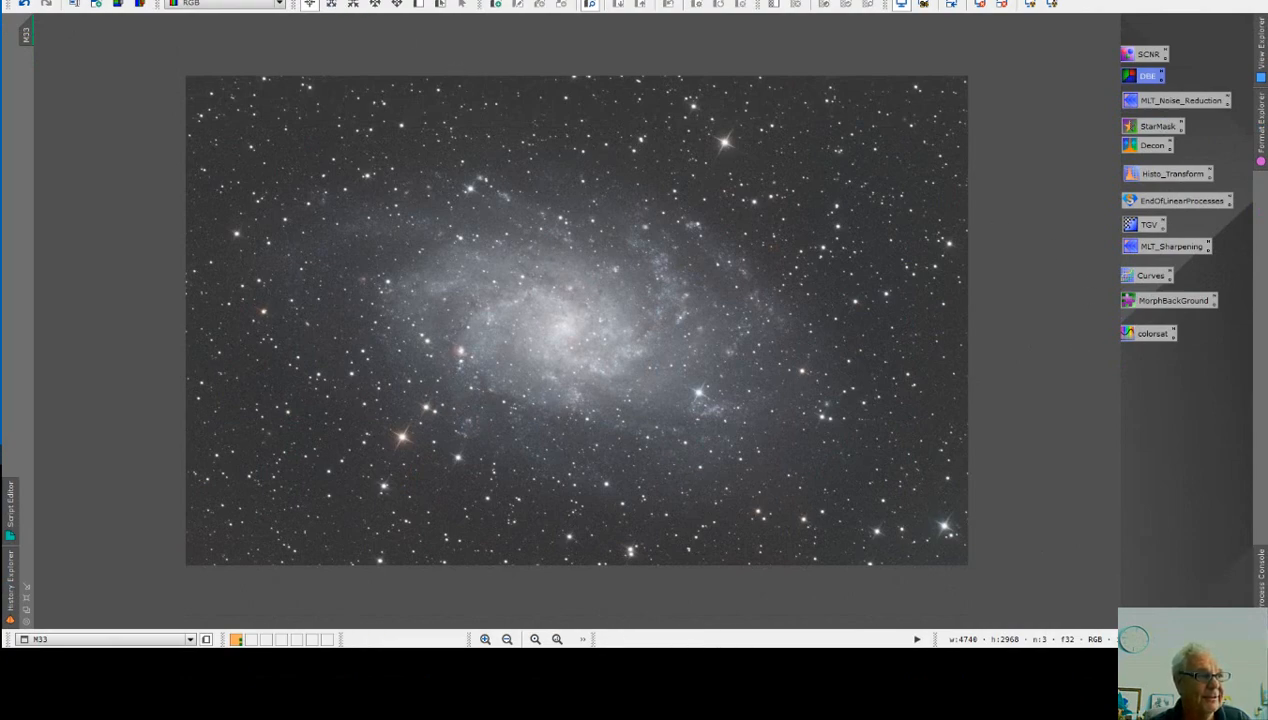
- Open PhotometricColorCalibration and fill in the image coordinates from an online search for m33
{"action": "left_click", "coordinate": [365, 1]}
{"action": "mouse_move", "coordinate": [457, 2]}
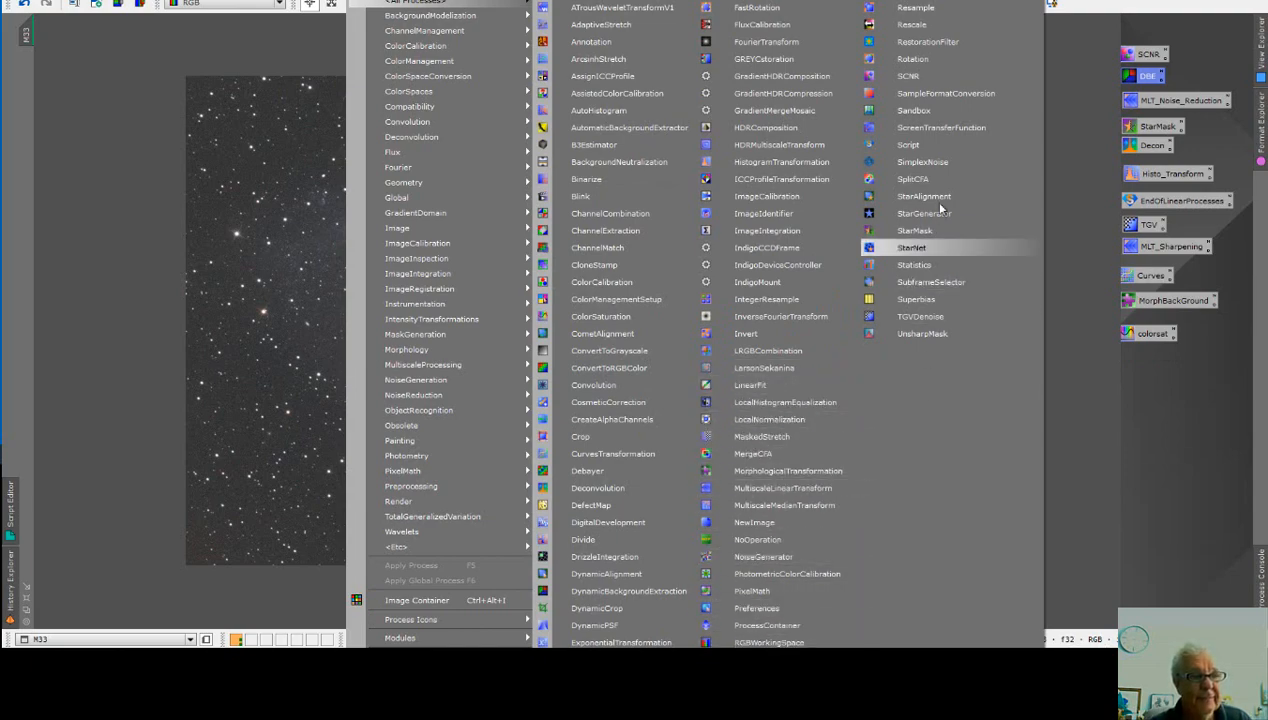
{"action": "left_click", "coordinate": [778, 577]}
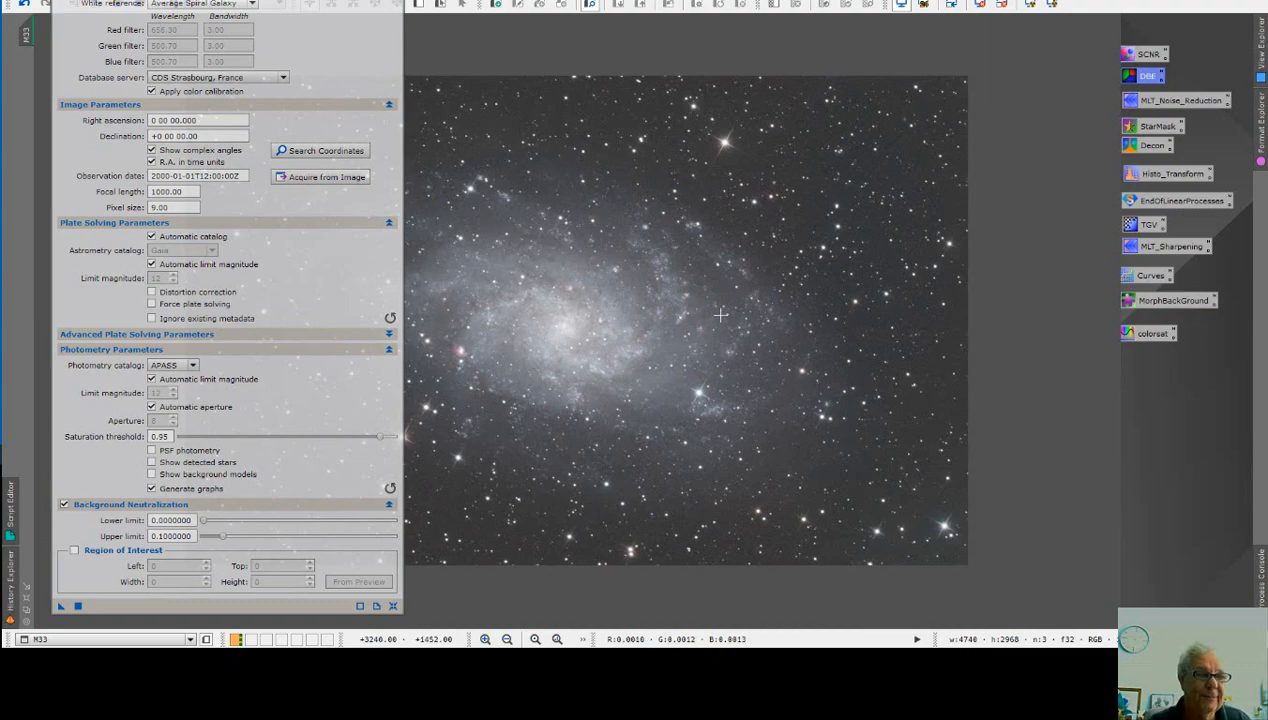
{"action": "left_click", "coordinate": [341, 152]}
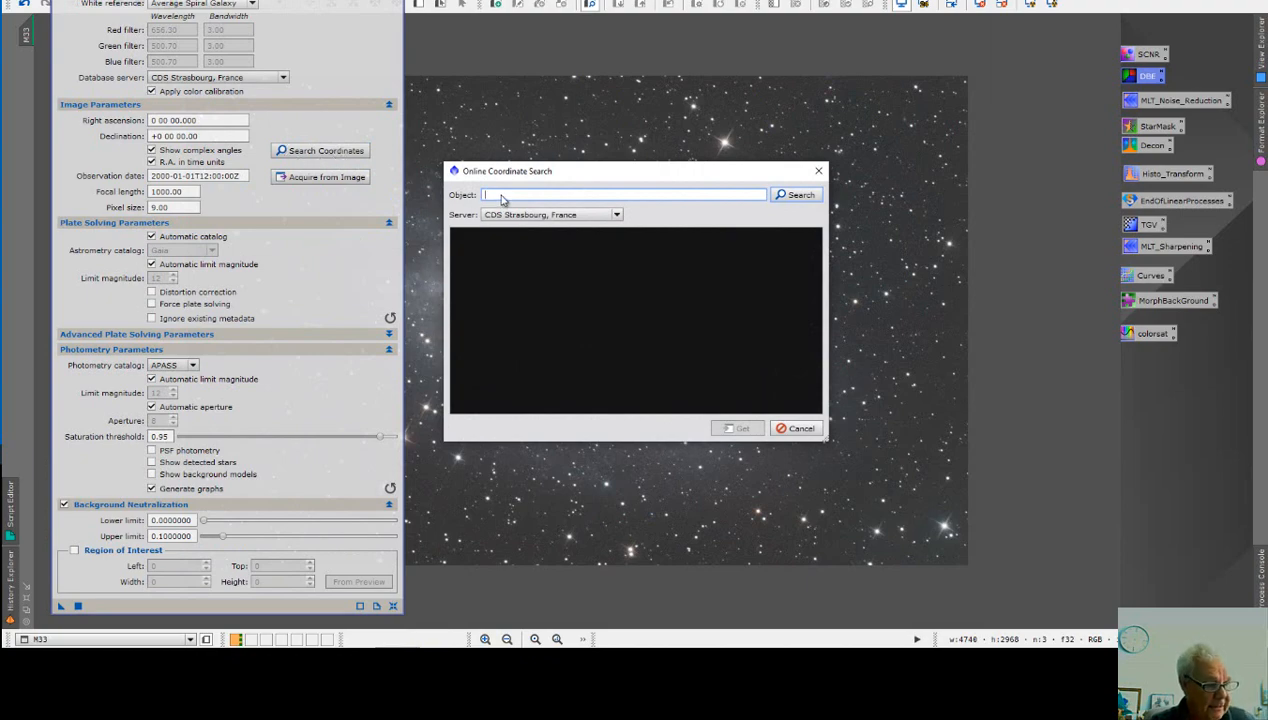
{"action": "type", "text": "m33"}
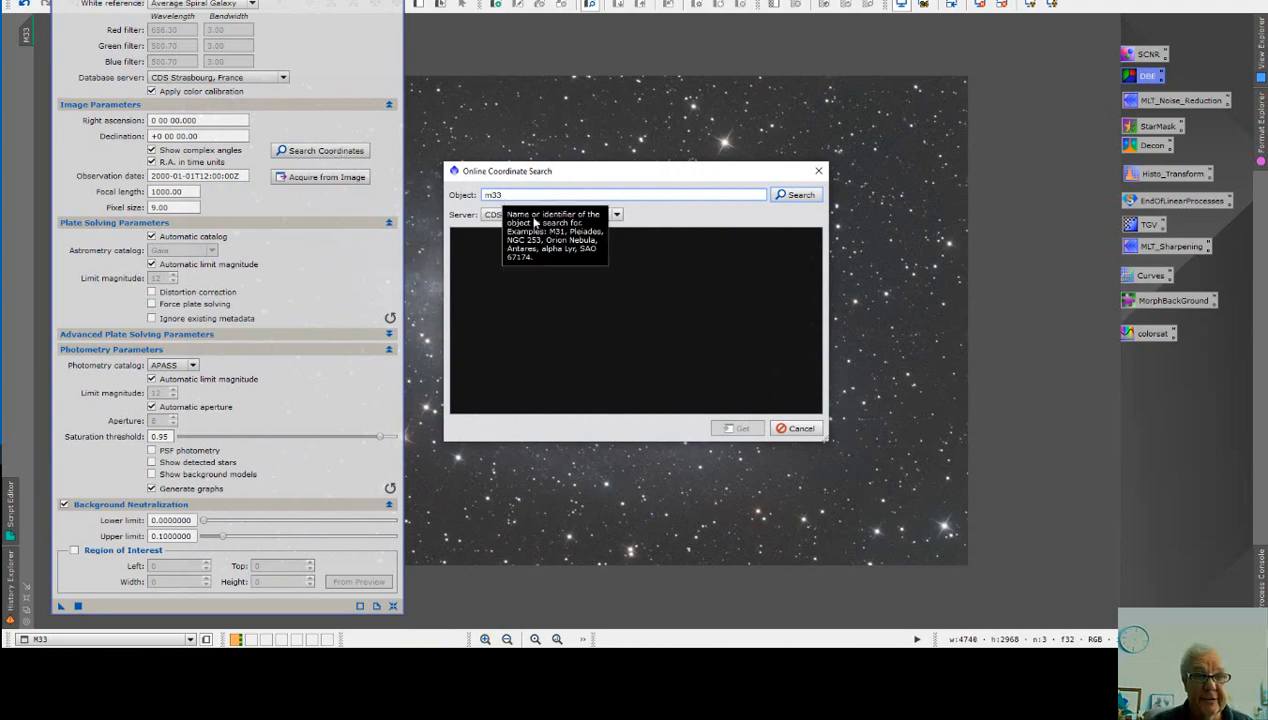
{"action": "left_click", "coordinate": [797, 195]}
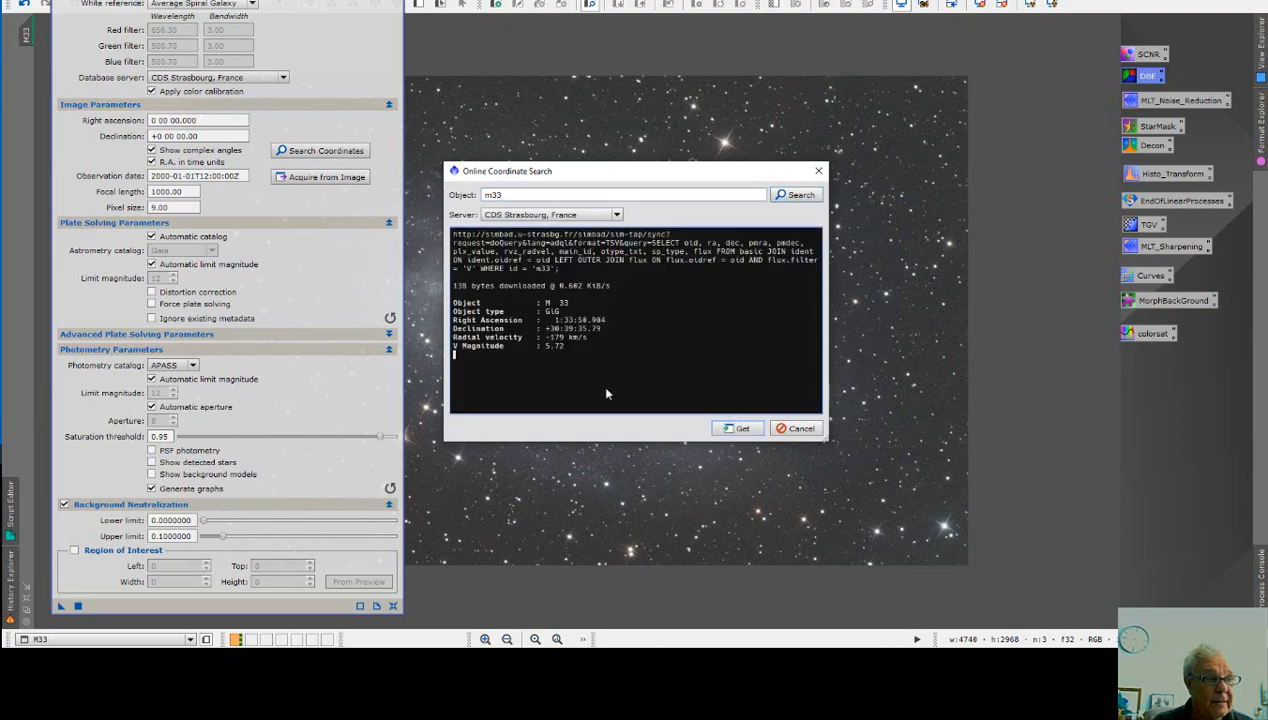
{"action": "left_click", "coordinate": [737, 428]}
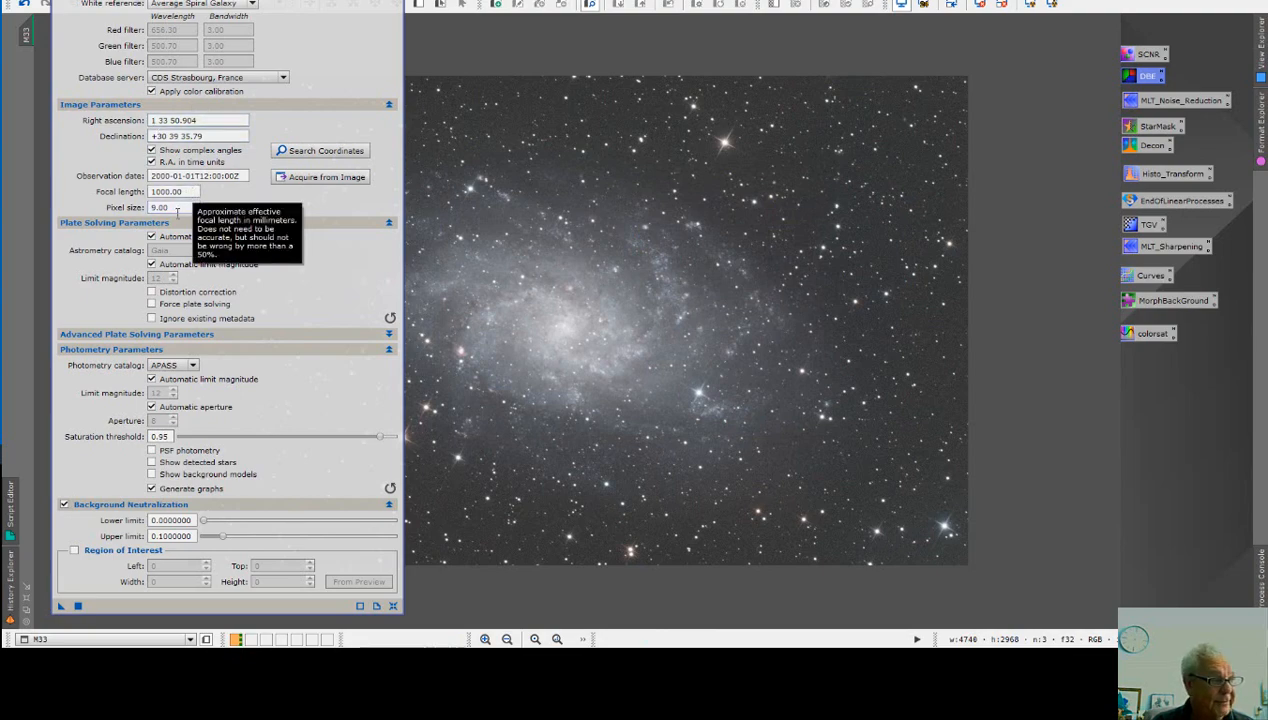
- Set the pixel size to 1.00 and the focal length to 500, and run the photometric color calibration on the M33 image
{"action": "double_click", "coordinate": [175, 206]}
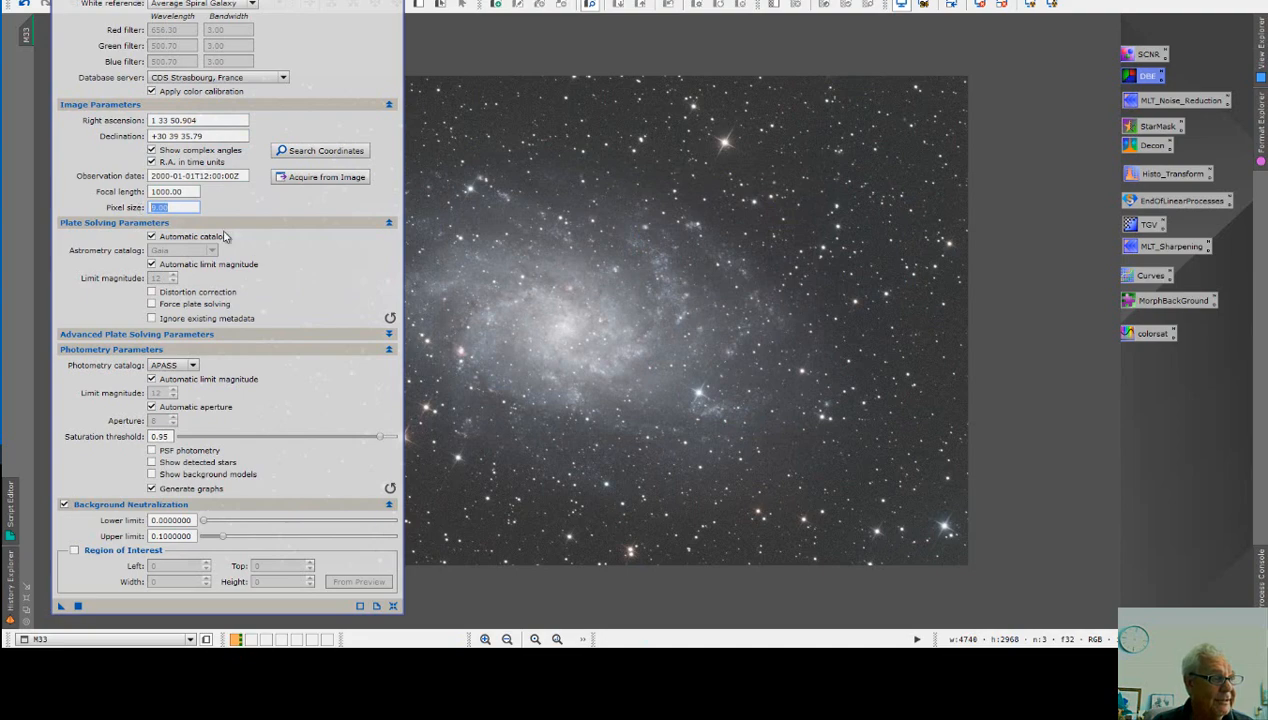
{"action": "type", "text": "1"}
{"action": "key", "text": "shift+Tab"}
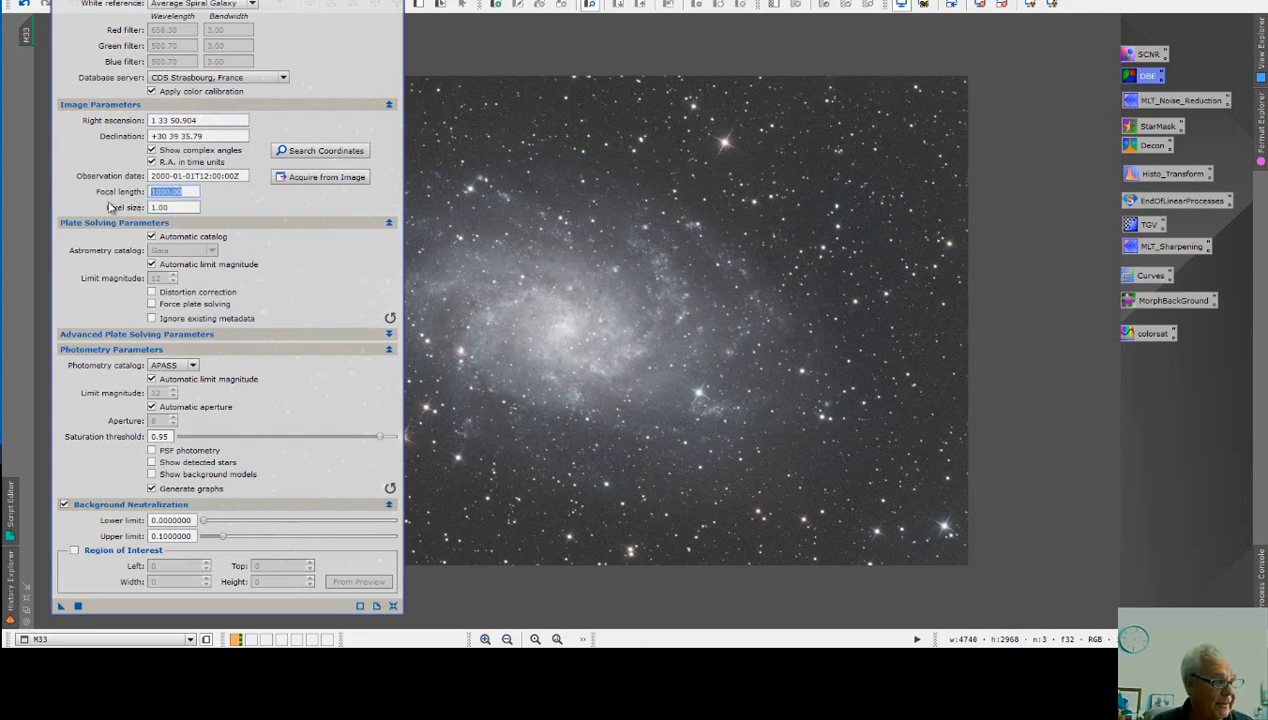
{"action": "type", "text": "500"}
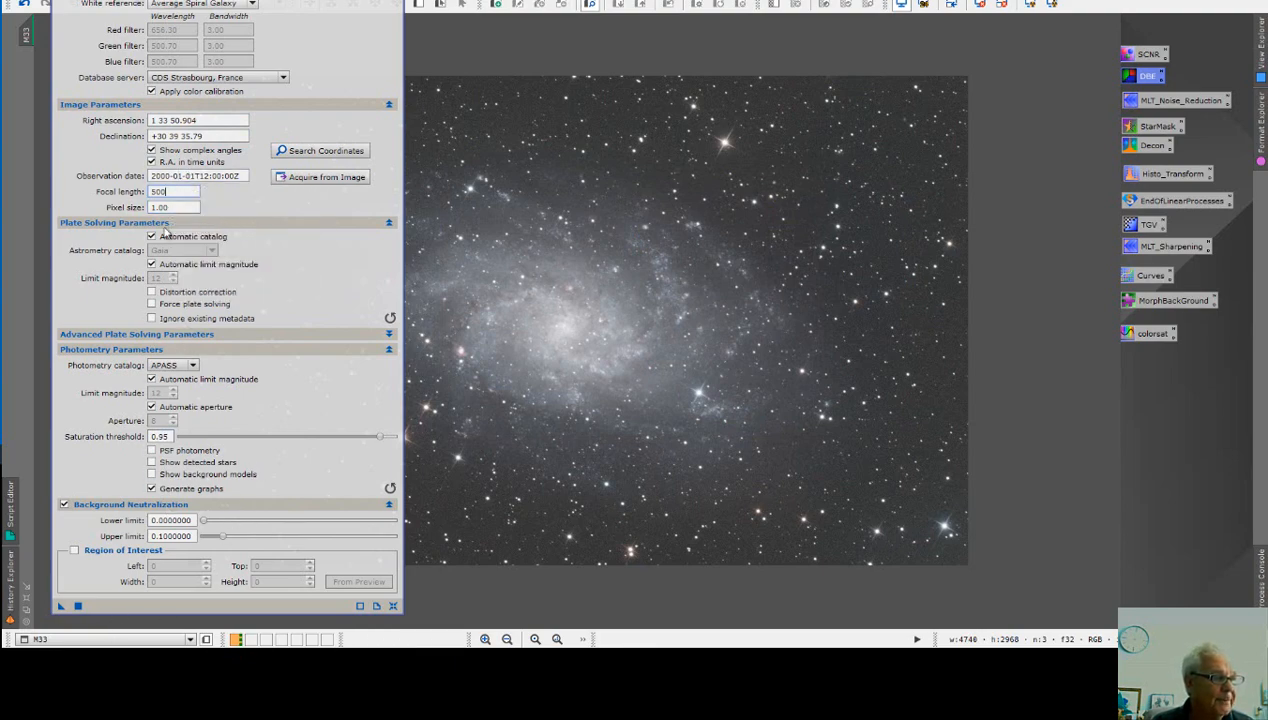
{"action": "left_click", "coordinate": [188, 190]}
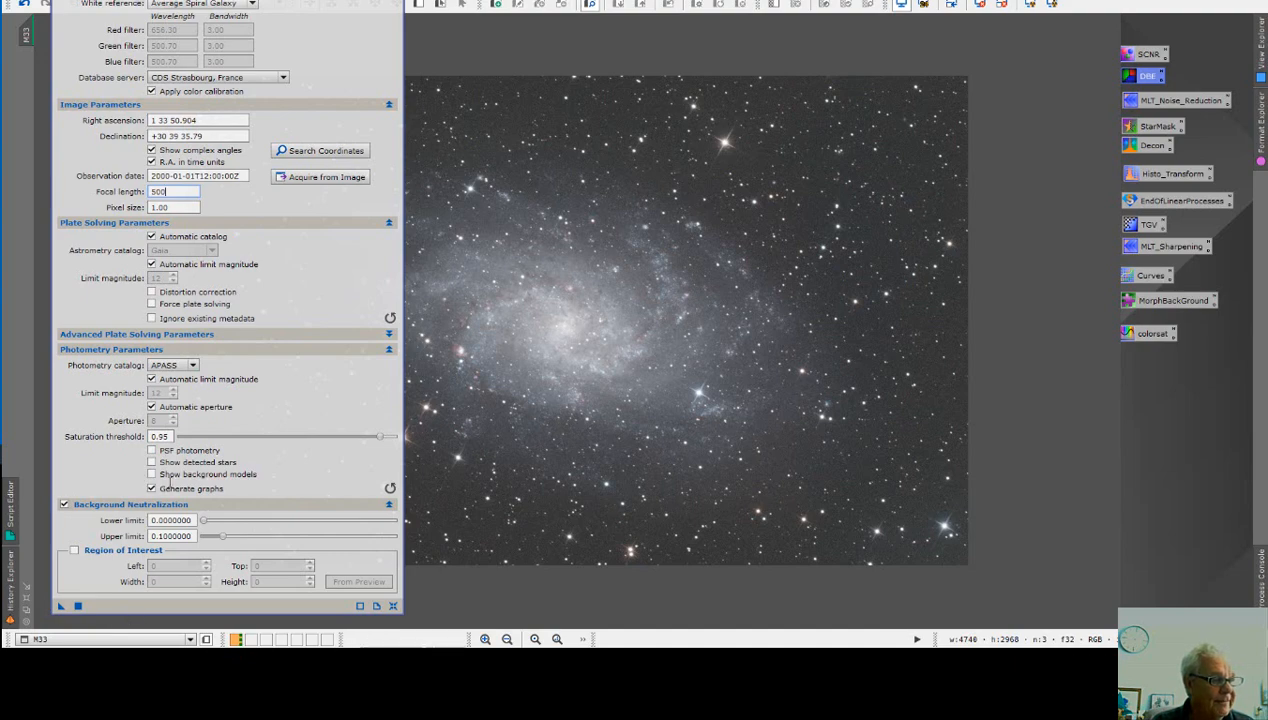
{"action": "left_click", "coordinate": [78, 607]}
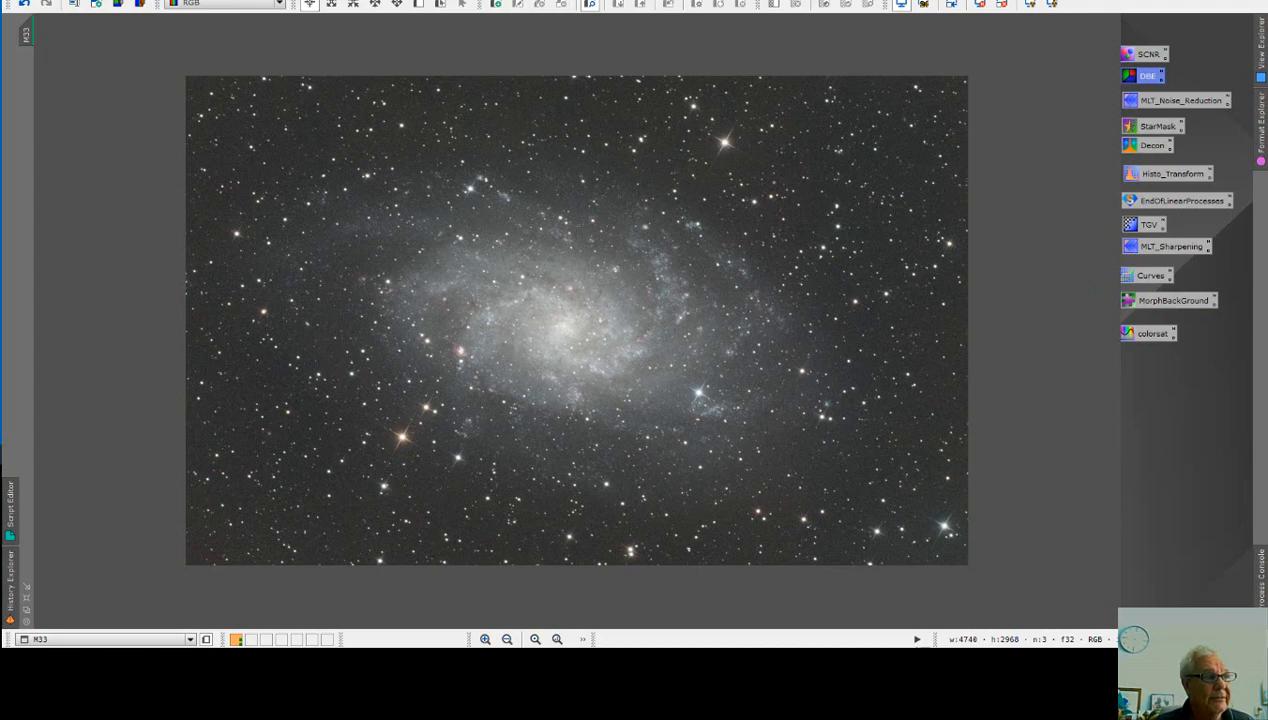
{"action": "left_click", "coordinate": [395, 1]}
{"action": "mouse_move", "coordinate": [401, 60]}
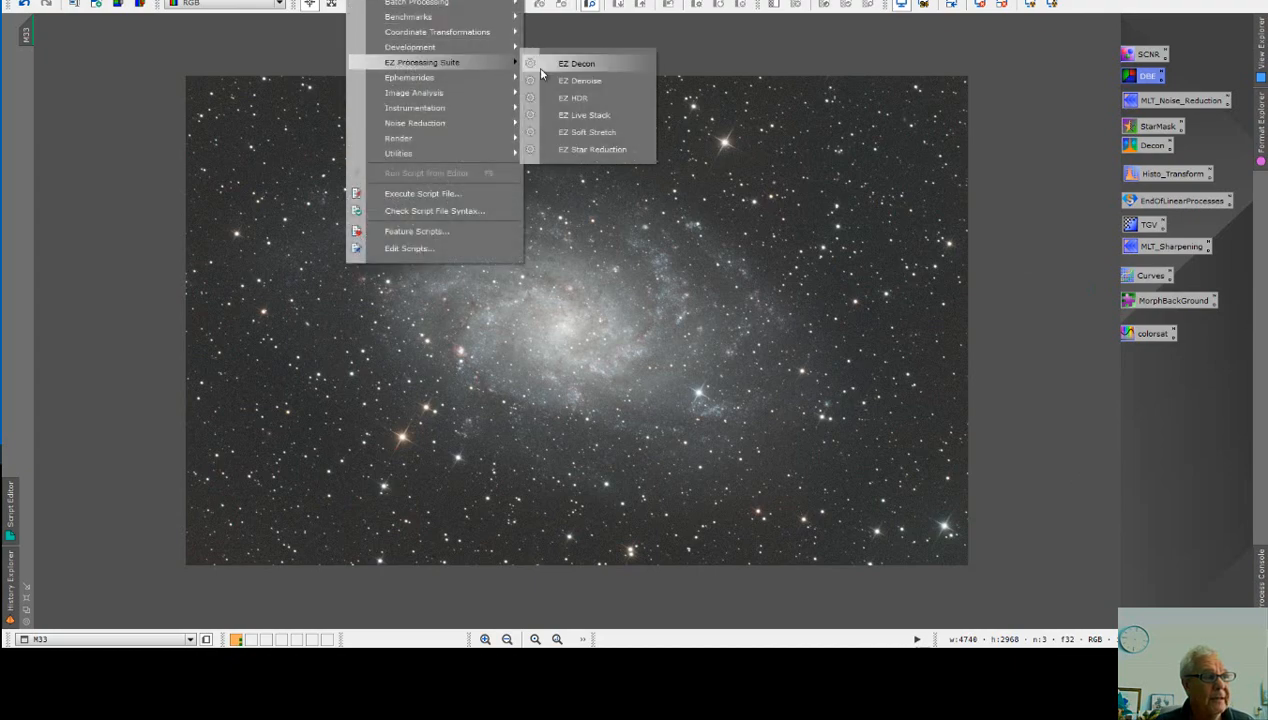
{"action": "left_click", "coordinate": [589, 84]}
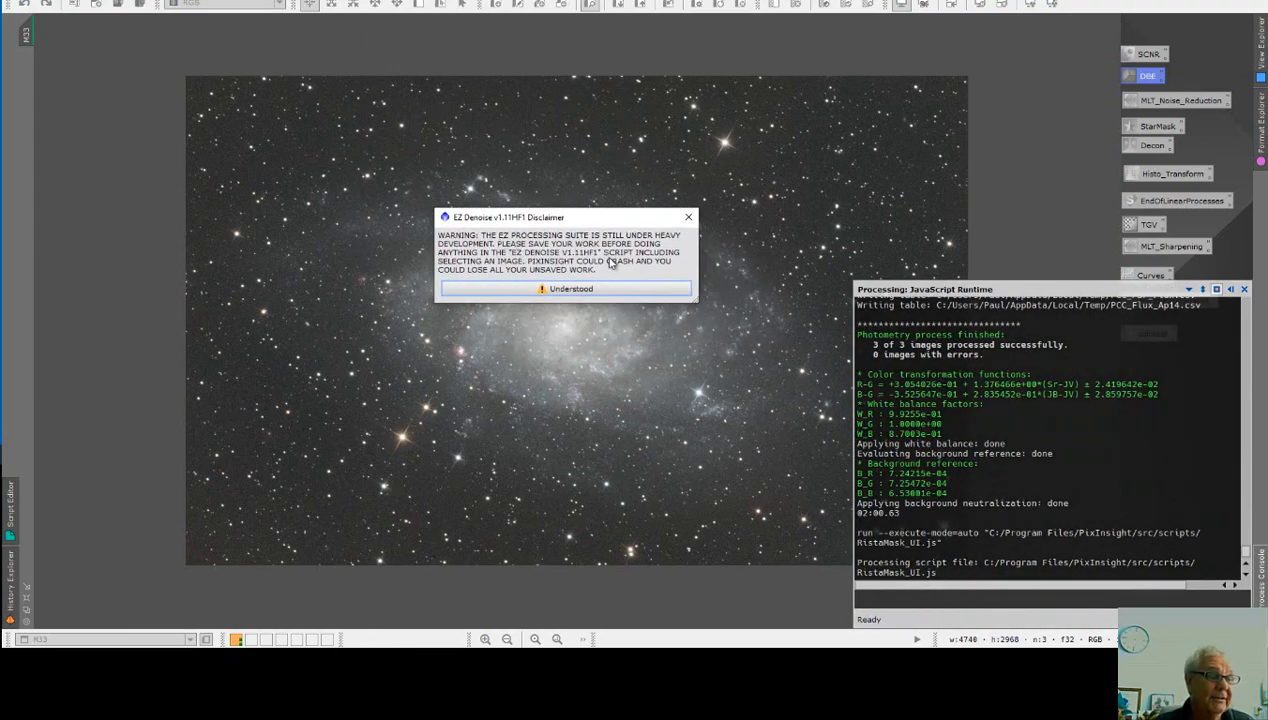
{"action": "left_click", "coordinate": [688, 222]}
{"action": "left_click", "coordinate": [768, 112]}
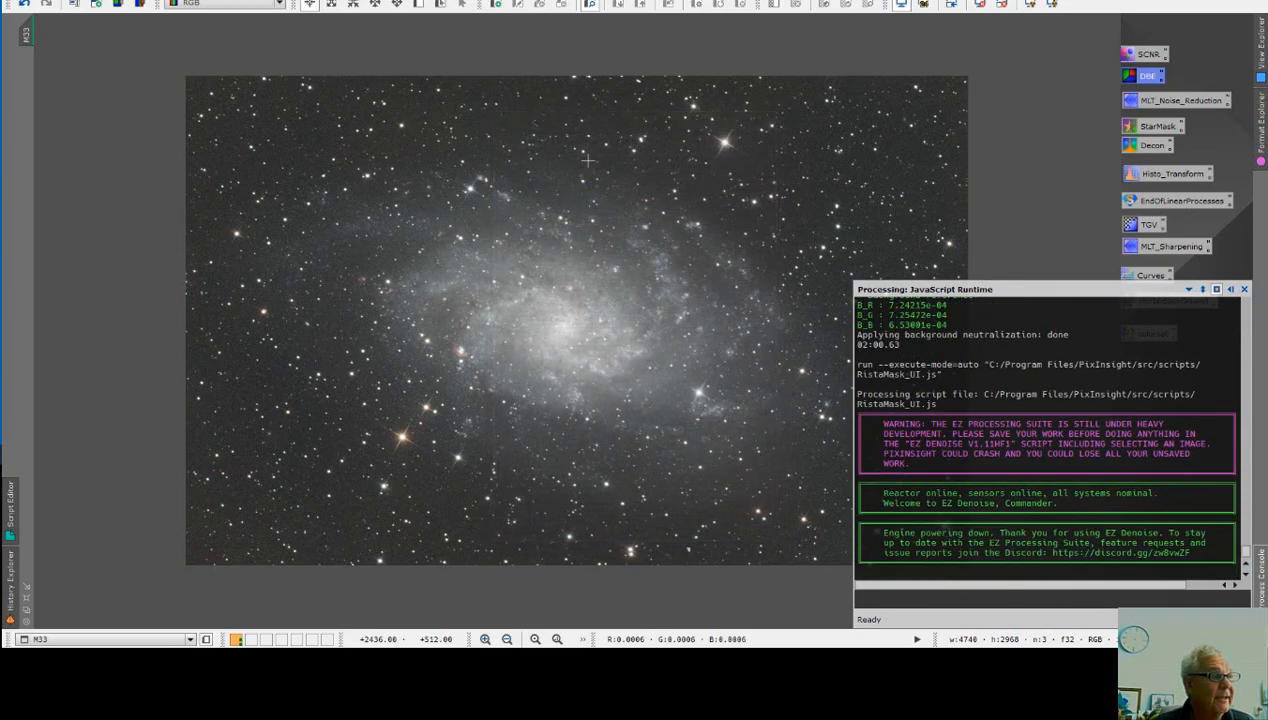
- Save the project as H:/Projects/M33/M33.xosm with all workspaces included, replacing the existing project
{"action": "left_click", "coordinate": [18, 2]}
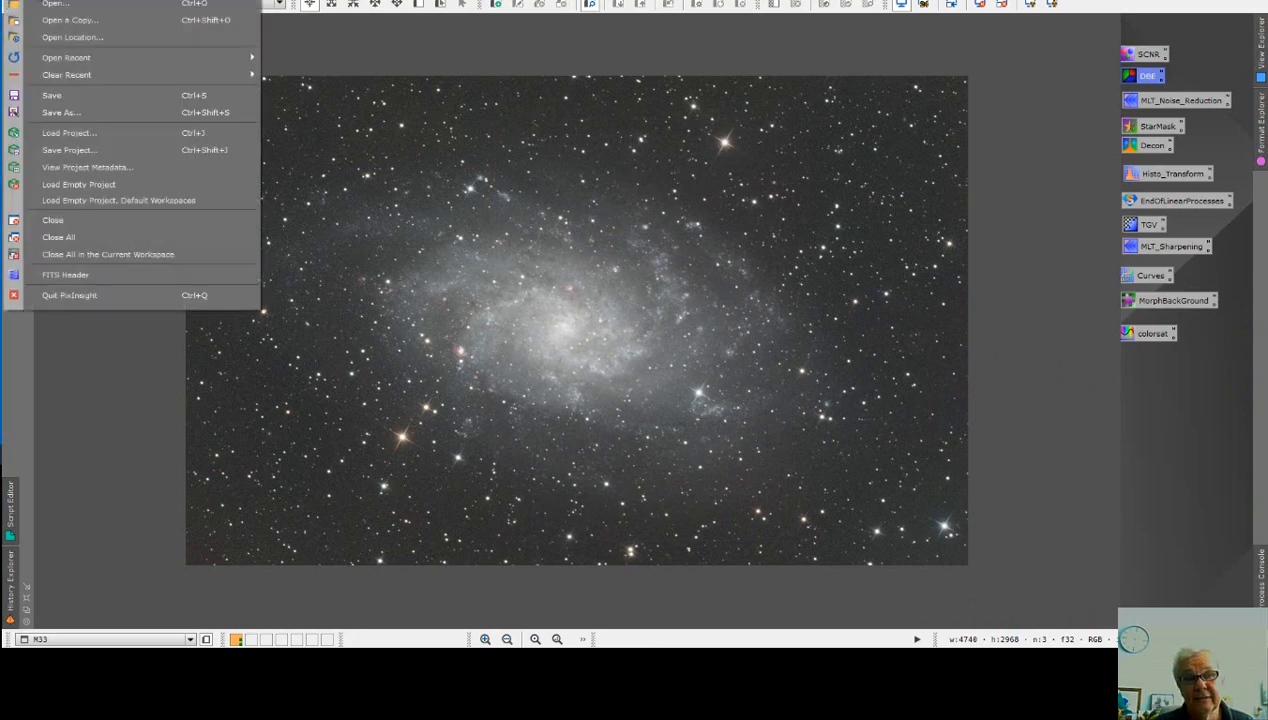
{"action": "left_click", "coordinate": [100, 149]}
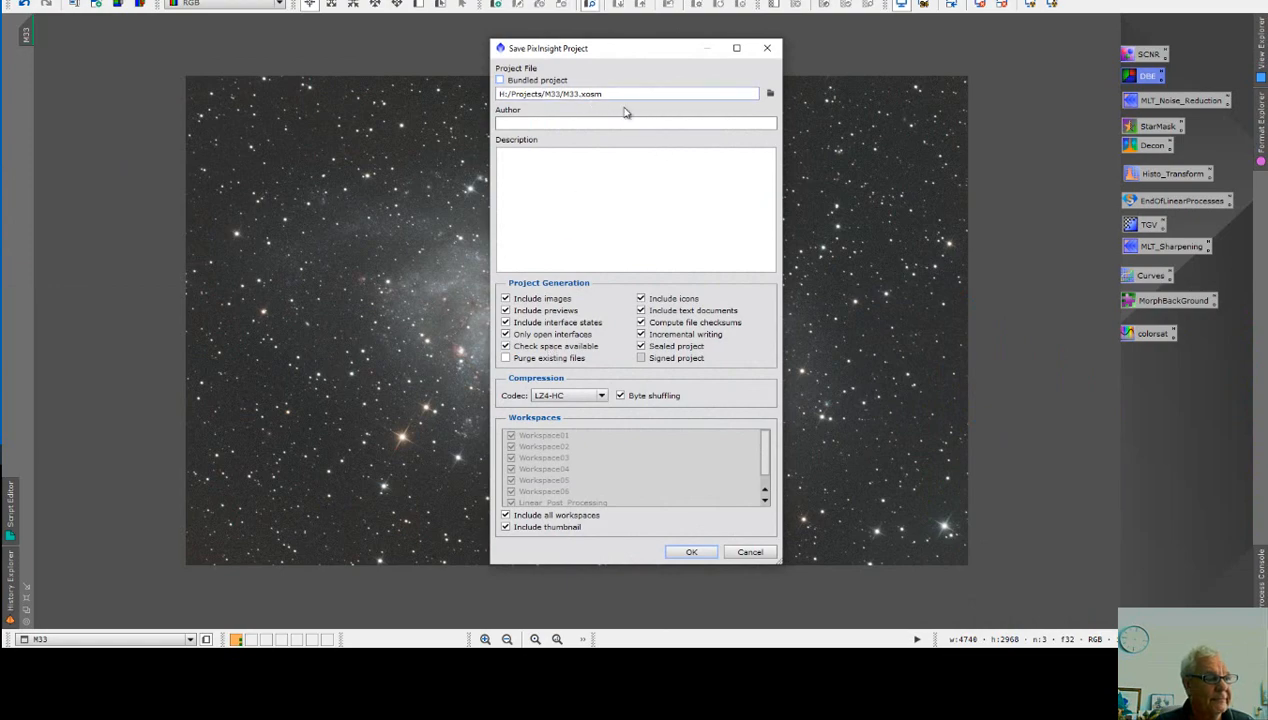
{"action": "left_click", "coordinate": [688, 553]}
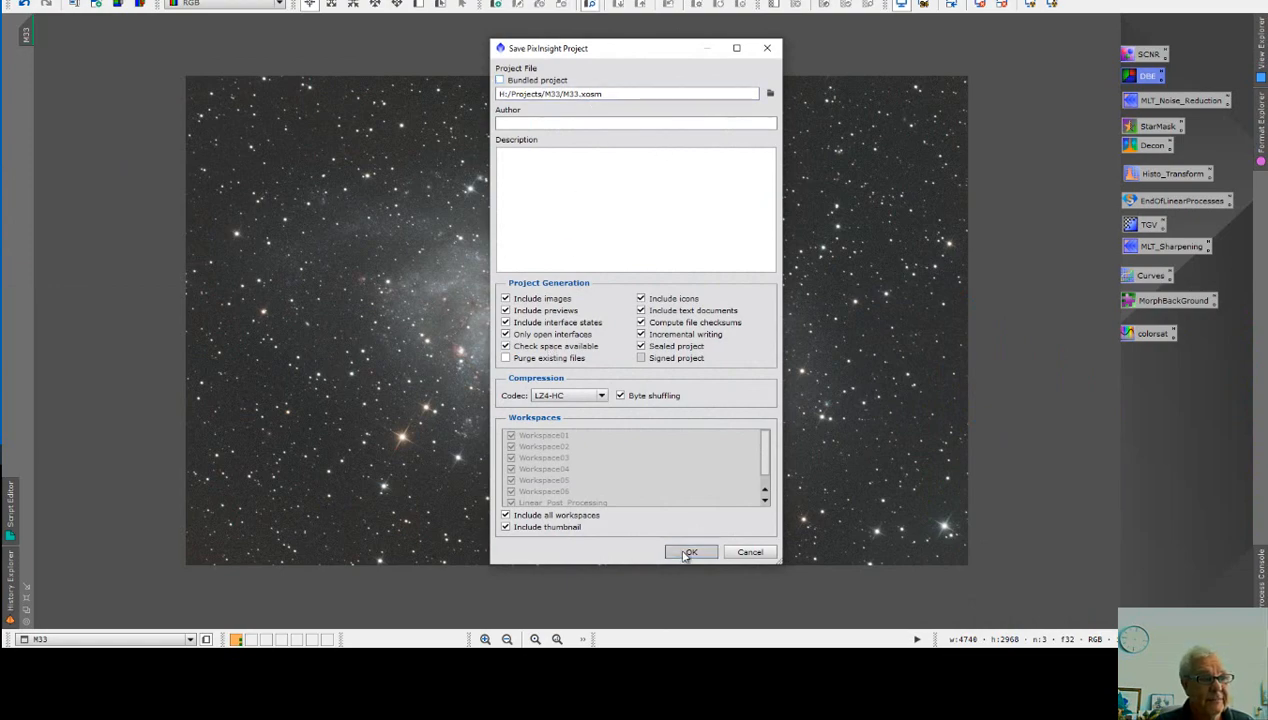
{"action": "left_click", "coordinate": [605, 328]}
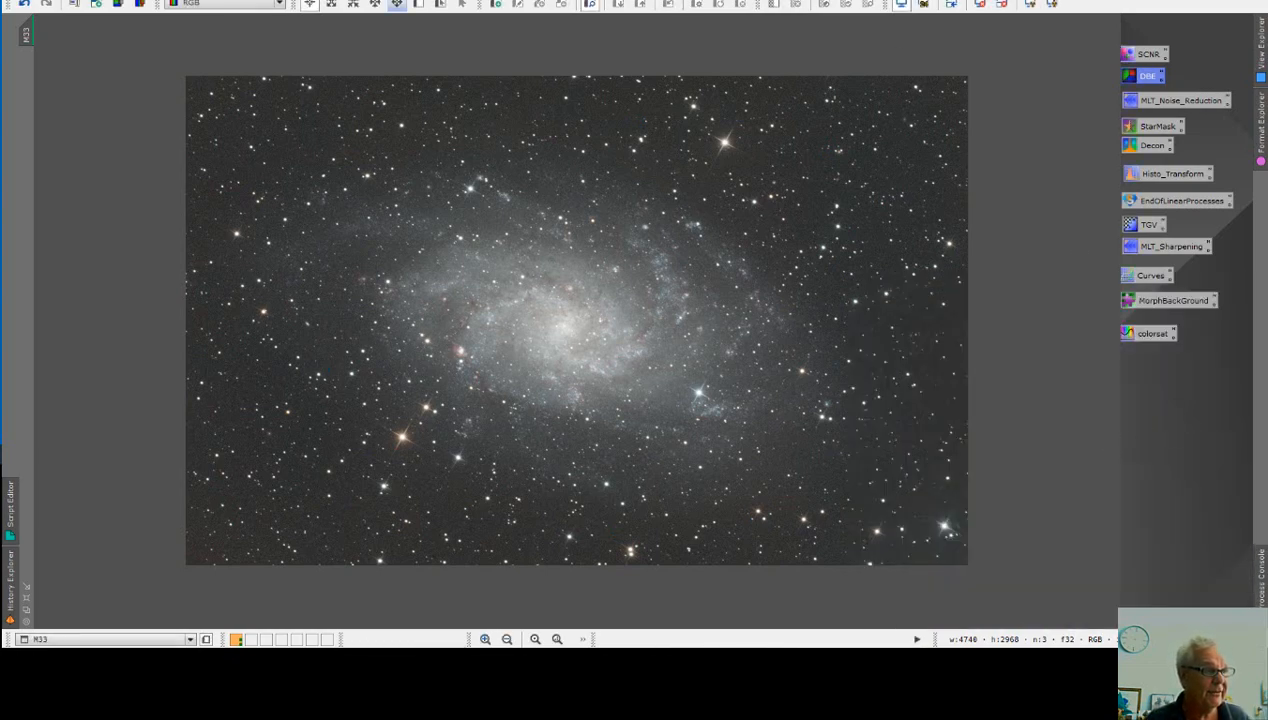
- Start the EZ Denoise script from the EZ Processing Suite and acknowledge its disclaimer
{"action": "left_click", "coordinate": [368, 2]}
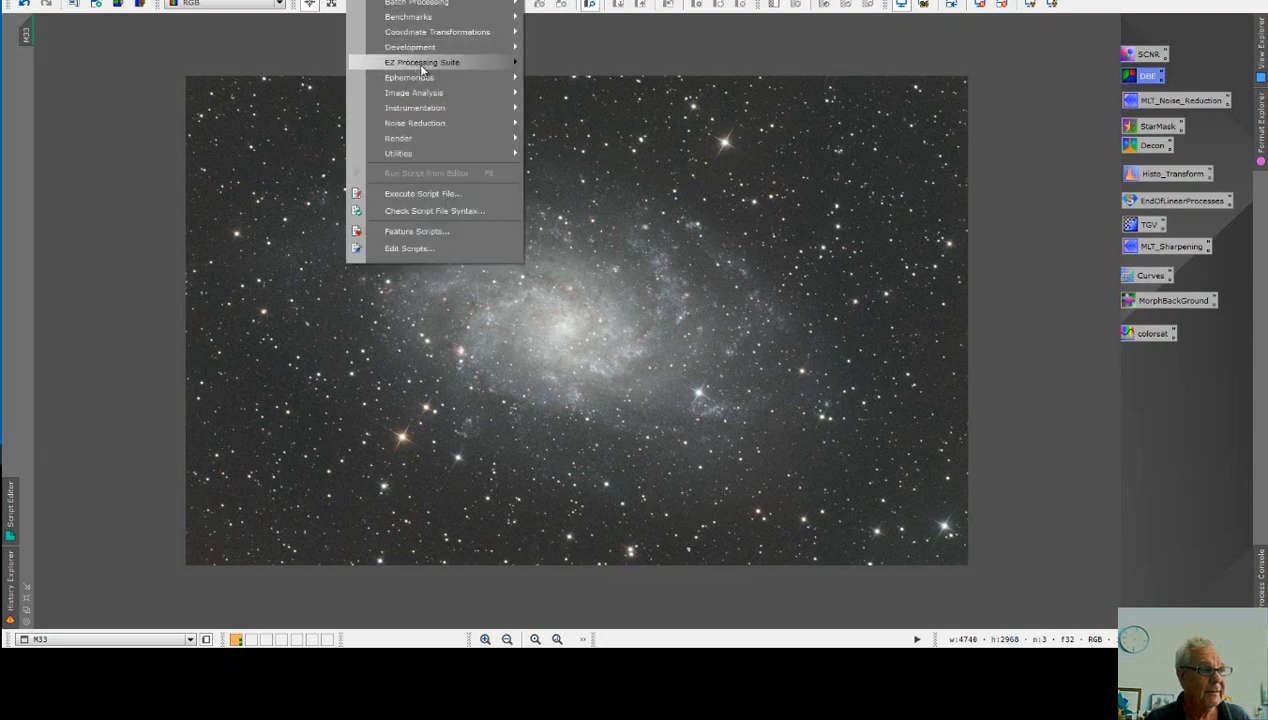
{"action": "mouse_move", "coordinate": [421, 65]}
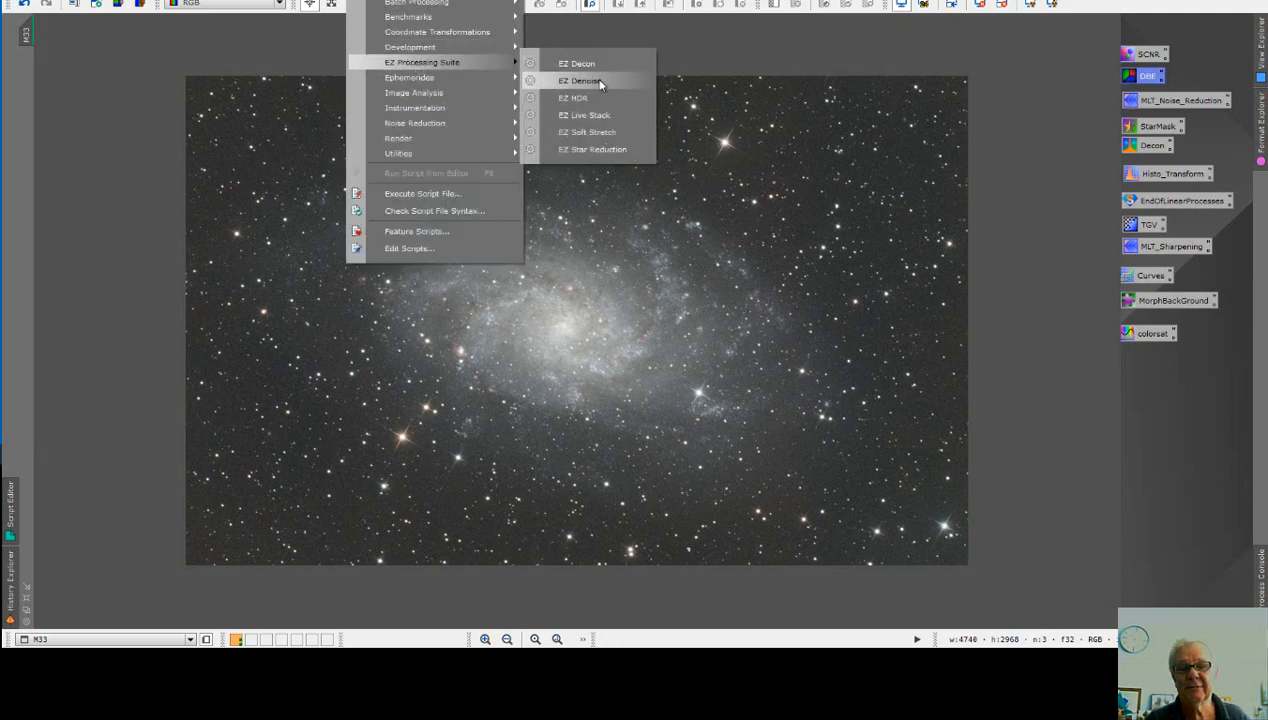
{"action": "left_click", "coordinate": [588, 80]}
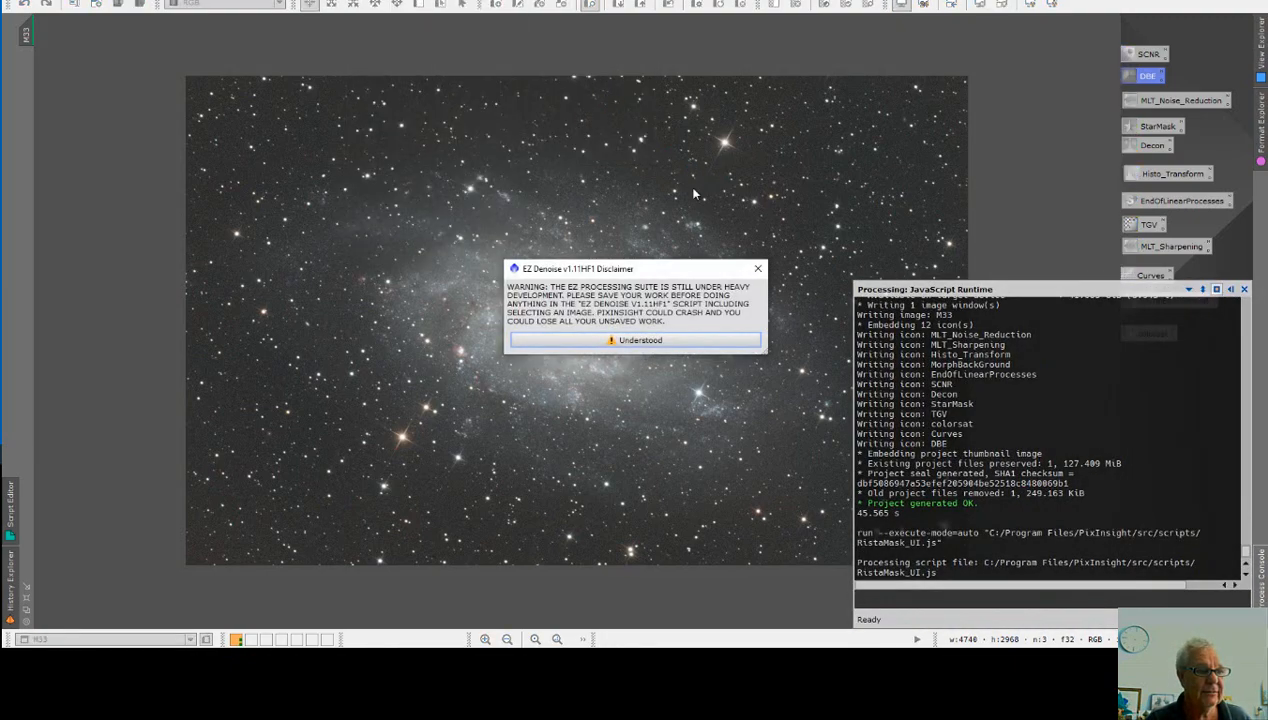
{"action": "left_click_drag", "start_coordinate": [650, 271], "coordinate": [626, 223]}
{"action": "left_click", "coordinate": [618, 296]}
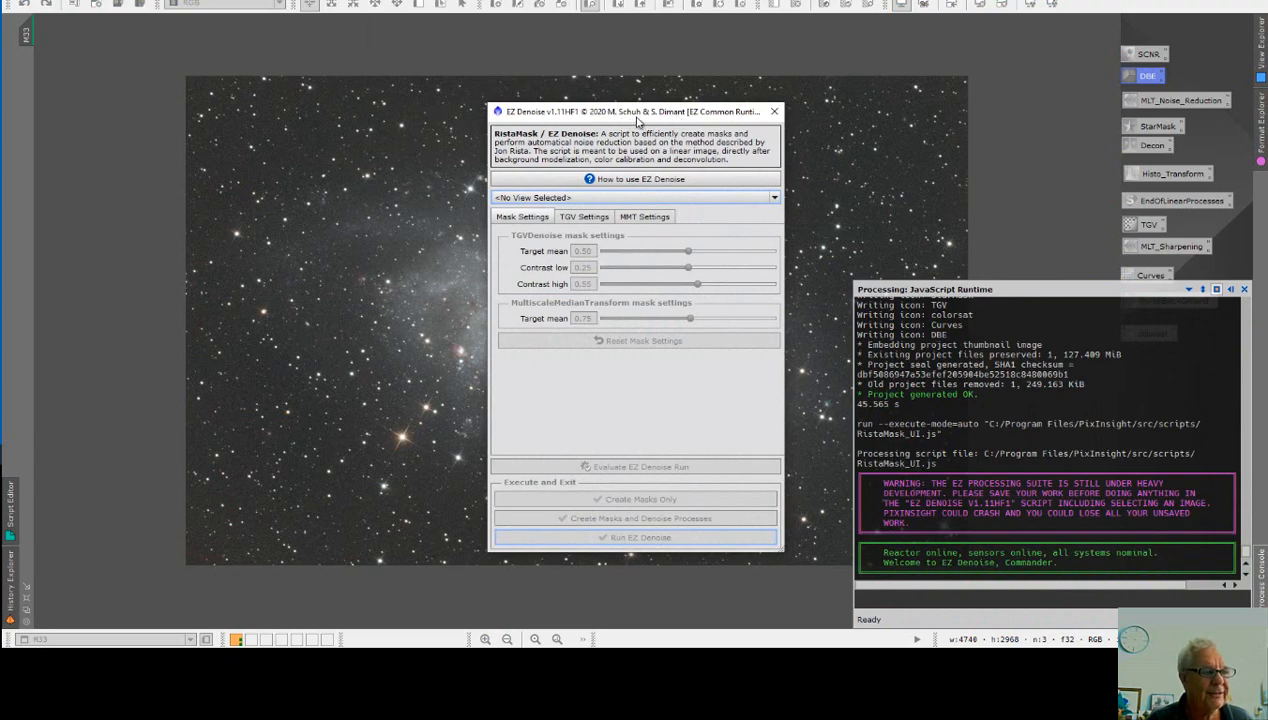
- Choose the M33 view as the EZ Denoise target and run the denoising with the default mask settings
{"action": "left_click_drag", "start_coordinate": [670, 112], "coordinate": [414, 84]}
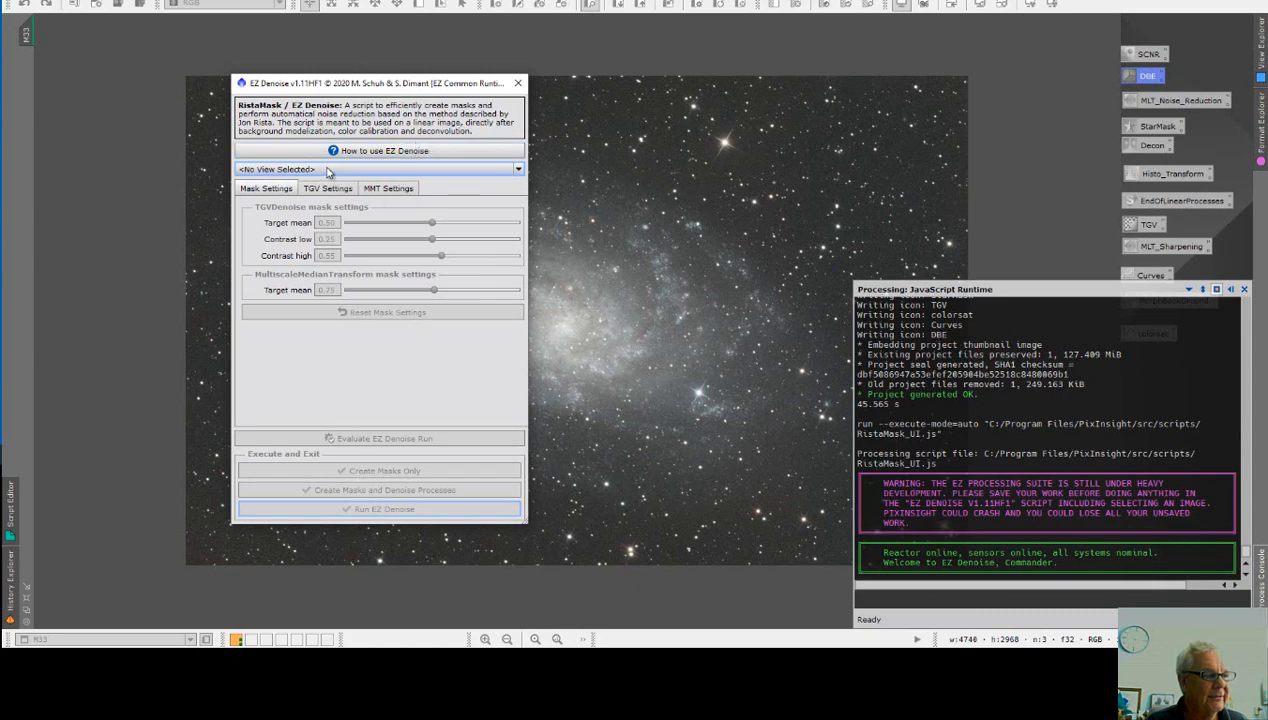
{"action": "left_click", "coordinate": [402, 170]}
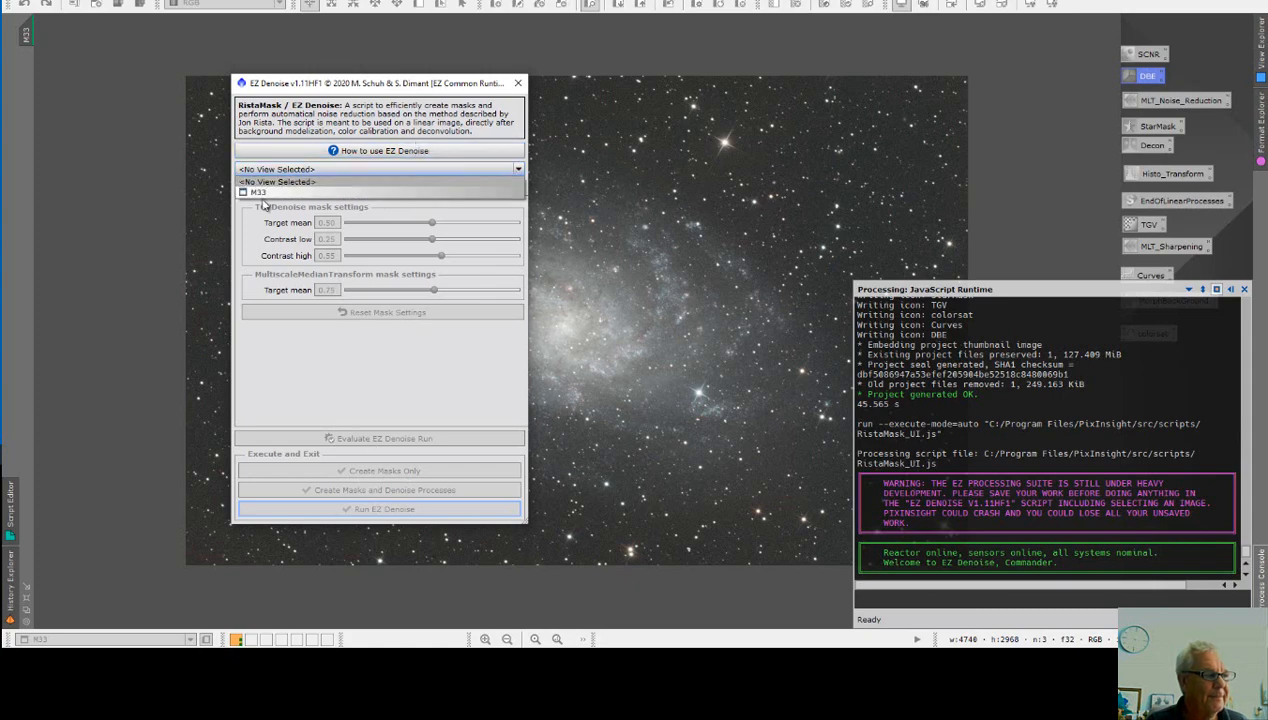
{"action": "left_click", "coordinate": [262, 192]}
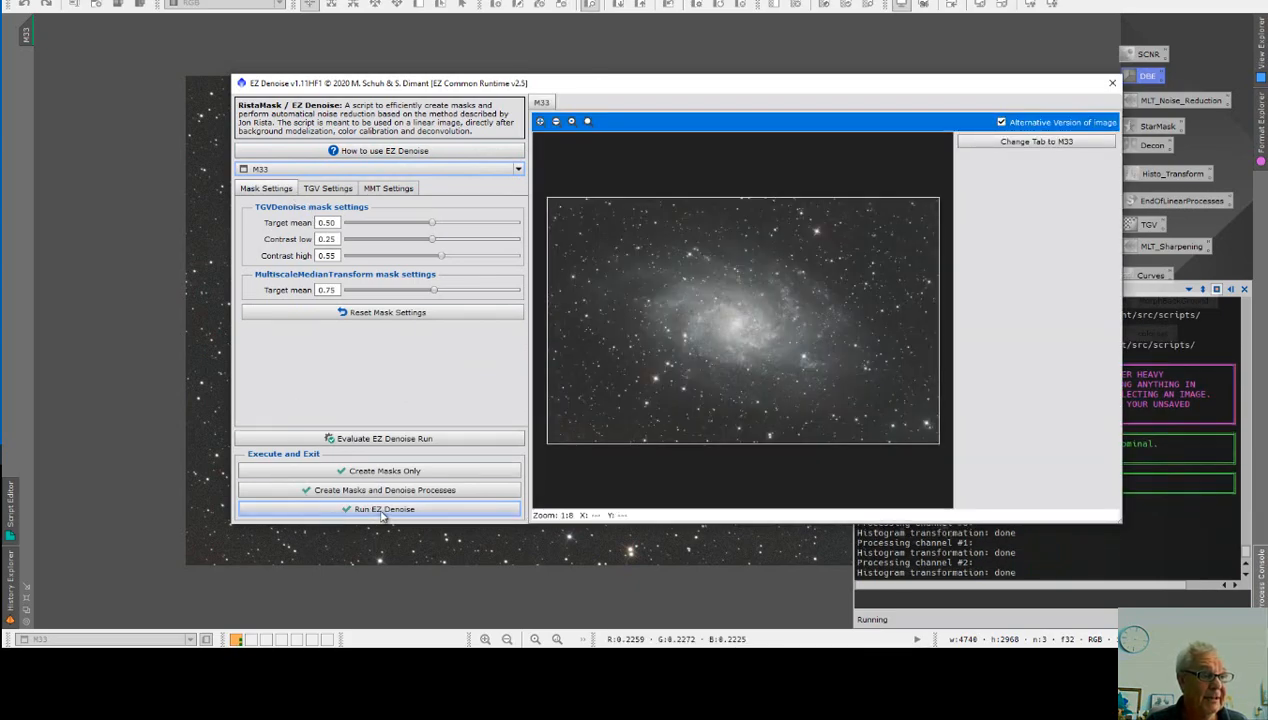
{"action": "left_click_drag", "start_coordinate": [664, 84], "coordinate": [509, 39]}
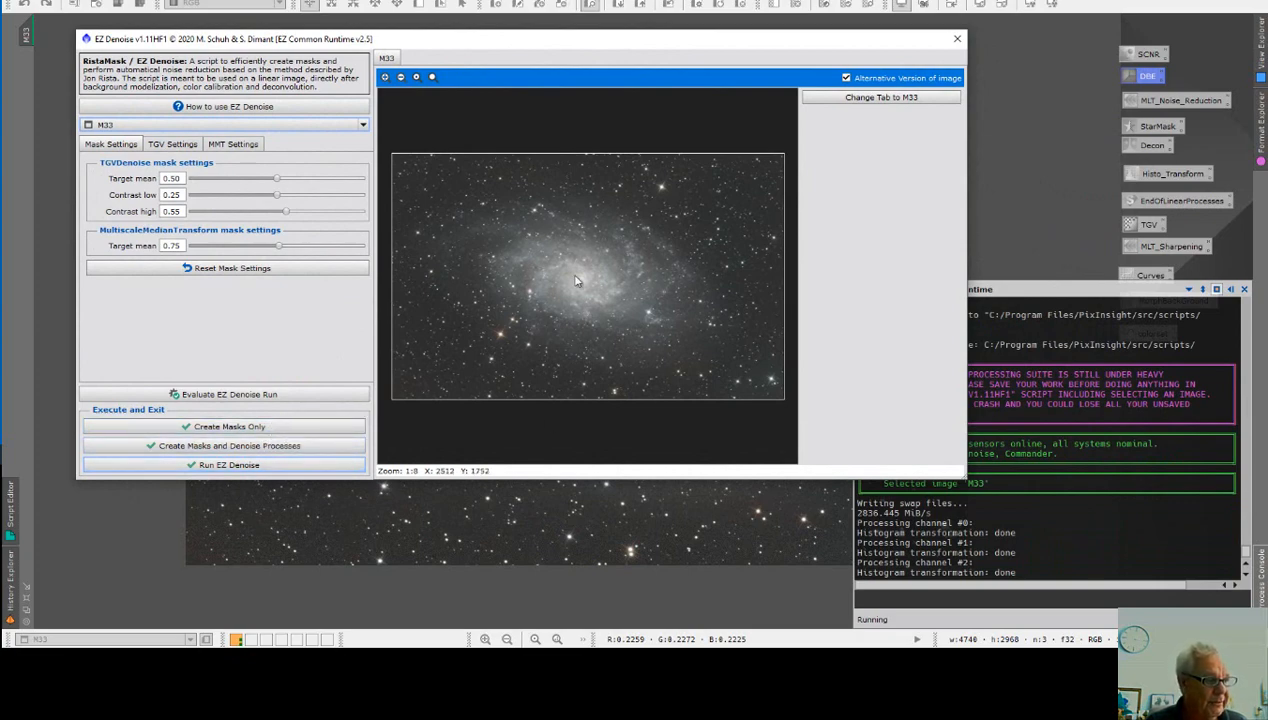
{"action": "left_click", "coordinate": [228, 465]}
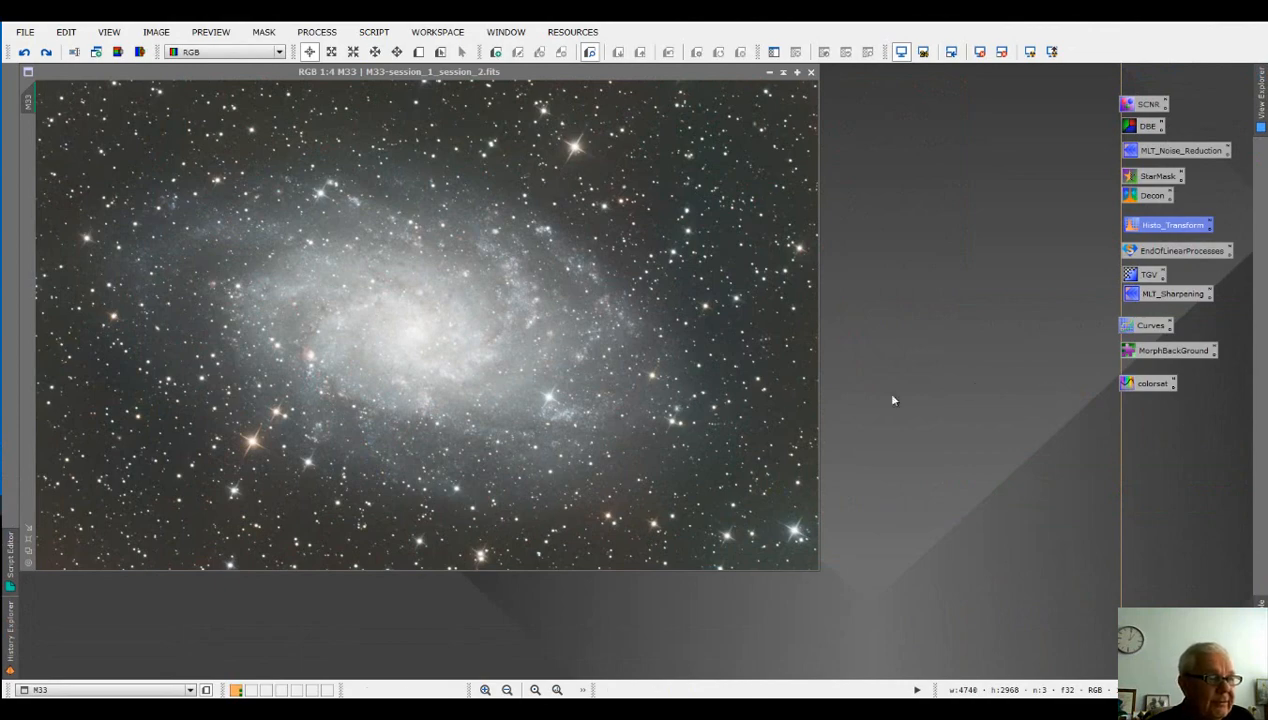
- Open the saved HistogramTransformation process, reset its histogram zoom, clear the image's screen stretch, and enable real-time preview and view tracking
{"action": "double_click", "coordinate": [1173, 227]}
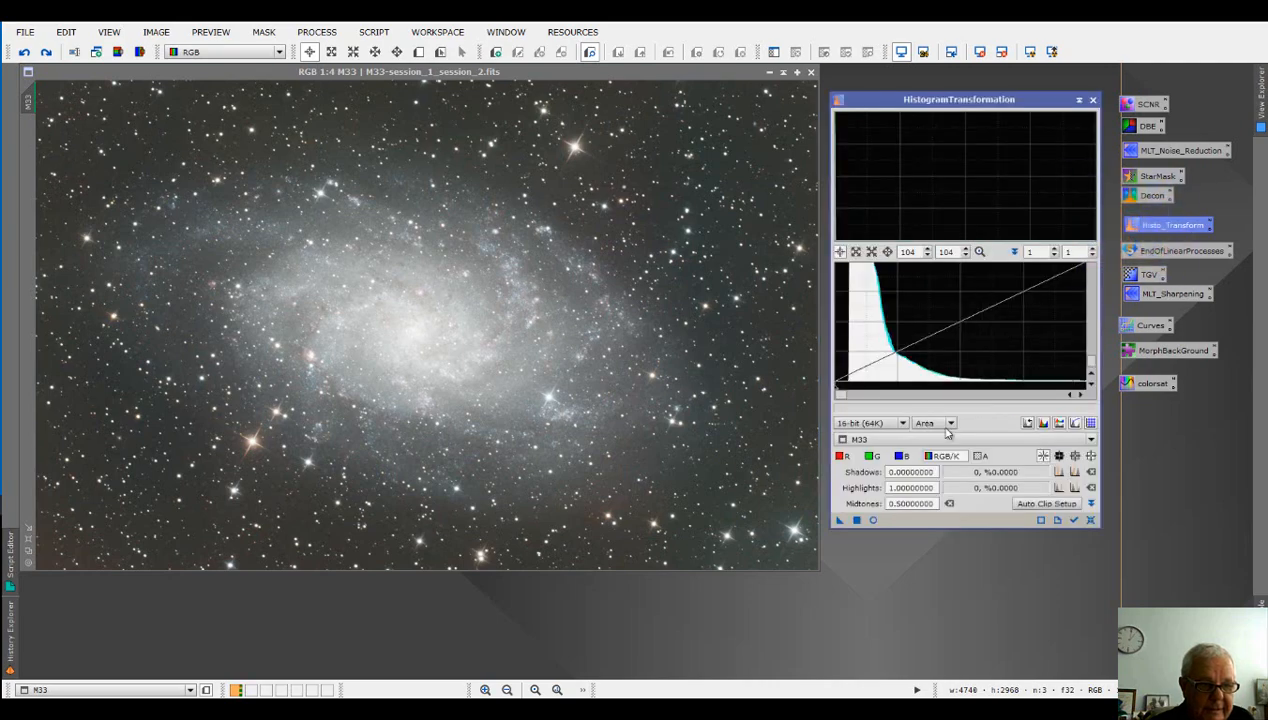
{"action": "left_click", "coordinate": [980, 253]}
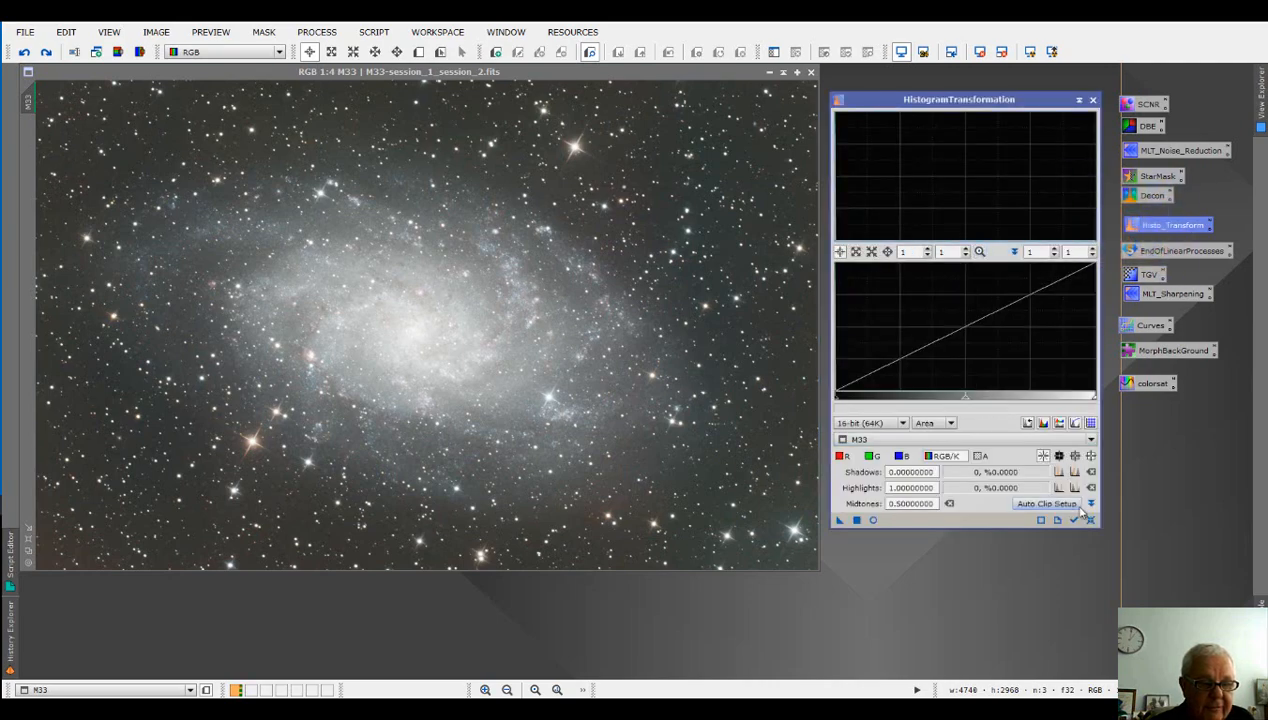
{"action": "left_click", "coordinate": [981, 55]}
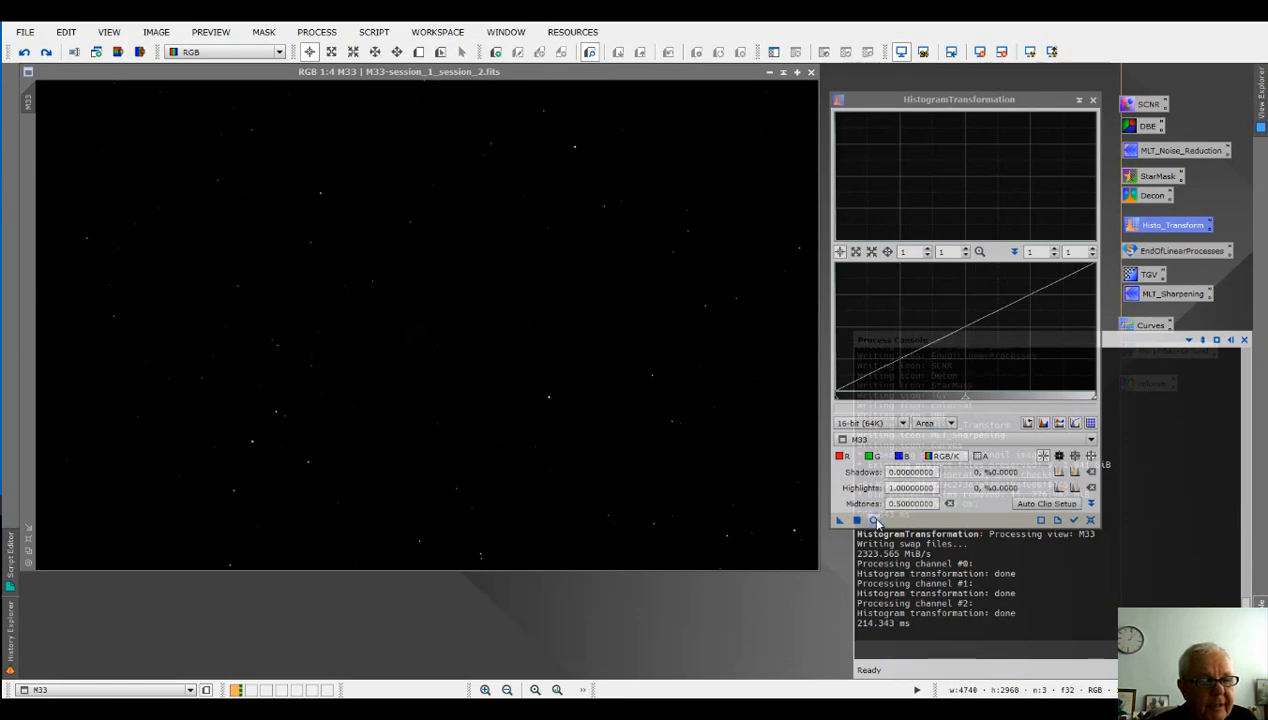
{"action": "left_click", "coordinate": [873, 520]}
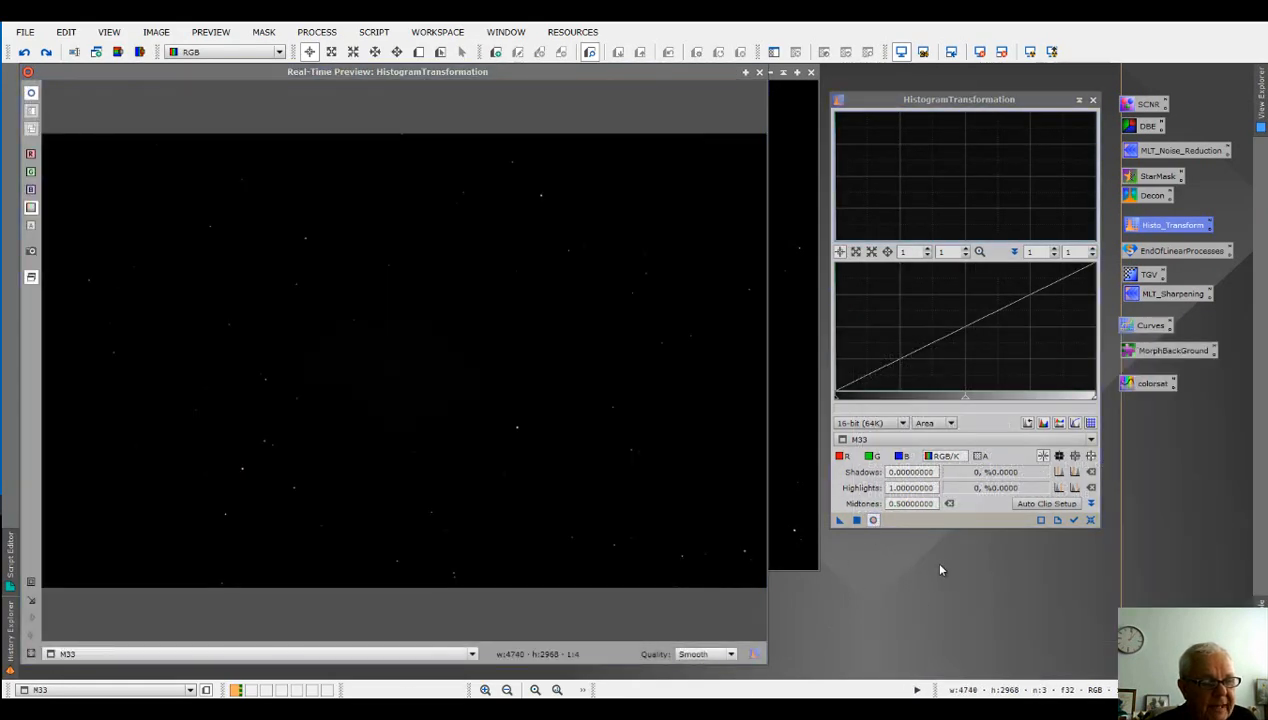
{"action": "left_click", "coordinate": [1074, 521]}
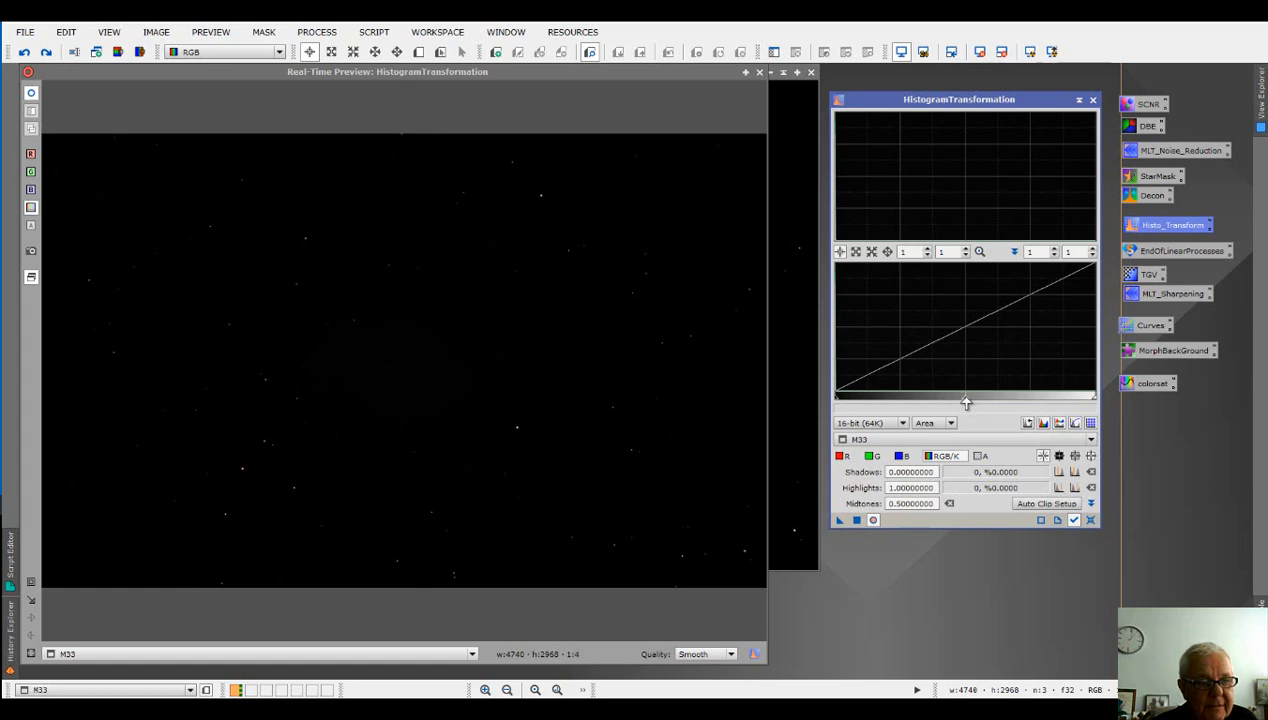
- Stretch the M33 image in the histogram by lowering the midtones to about 0.0047
{"action": "left_click_drag", "start_coordinate": [966, 402], "coordinate": [842, 405]}
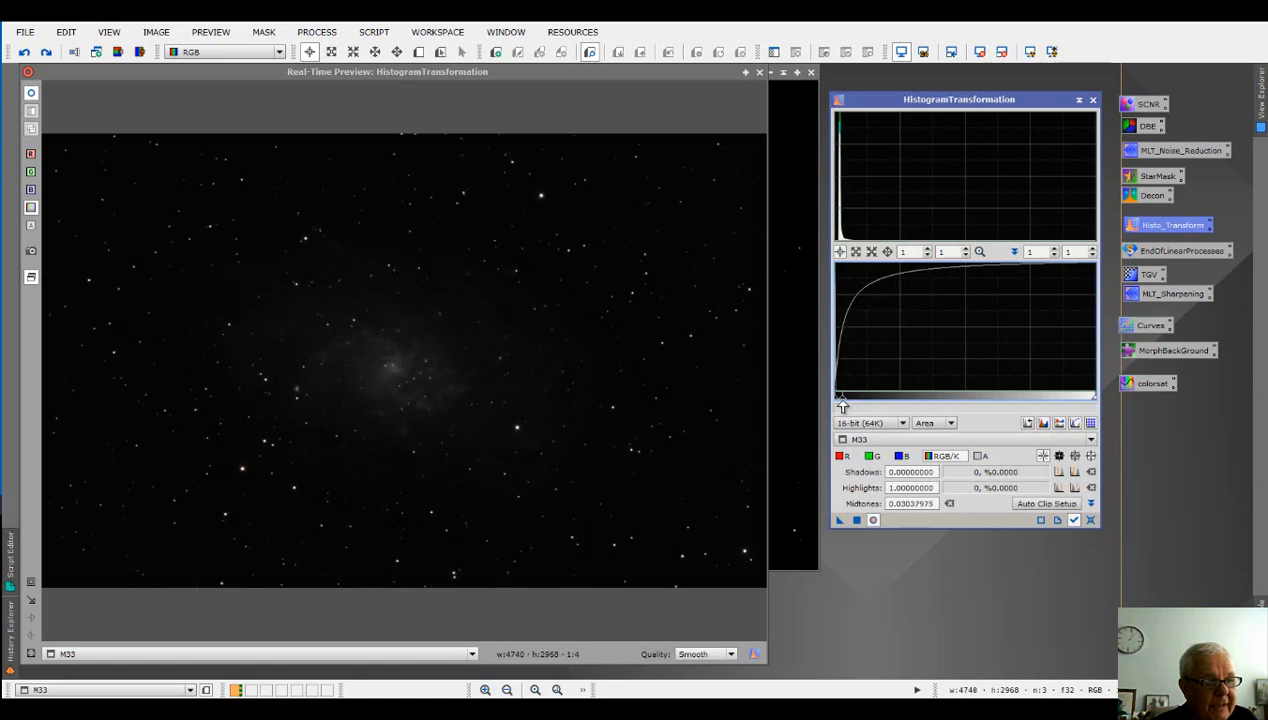
{"action": "scroll", "coordinate": [922, 345], "scroll_direction": "up", "scroll_amount": 10}
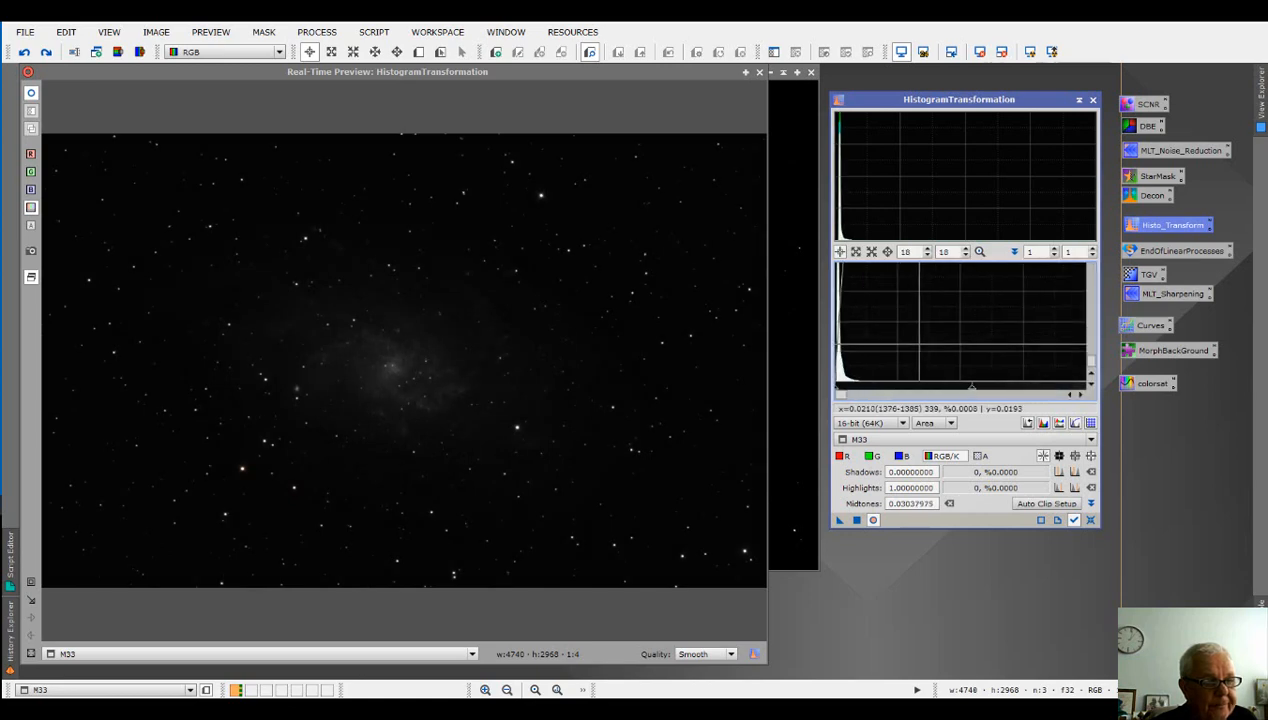
{"action": "scroll", "coordinate": [1000, 350], "scroll_direction": "up", "scroll_amount": 3}
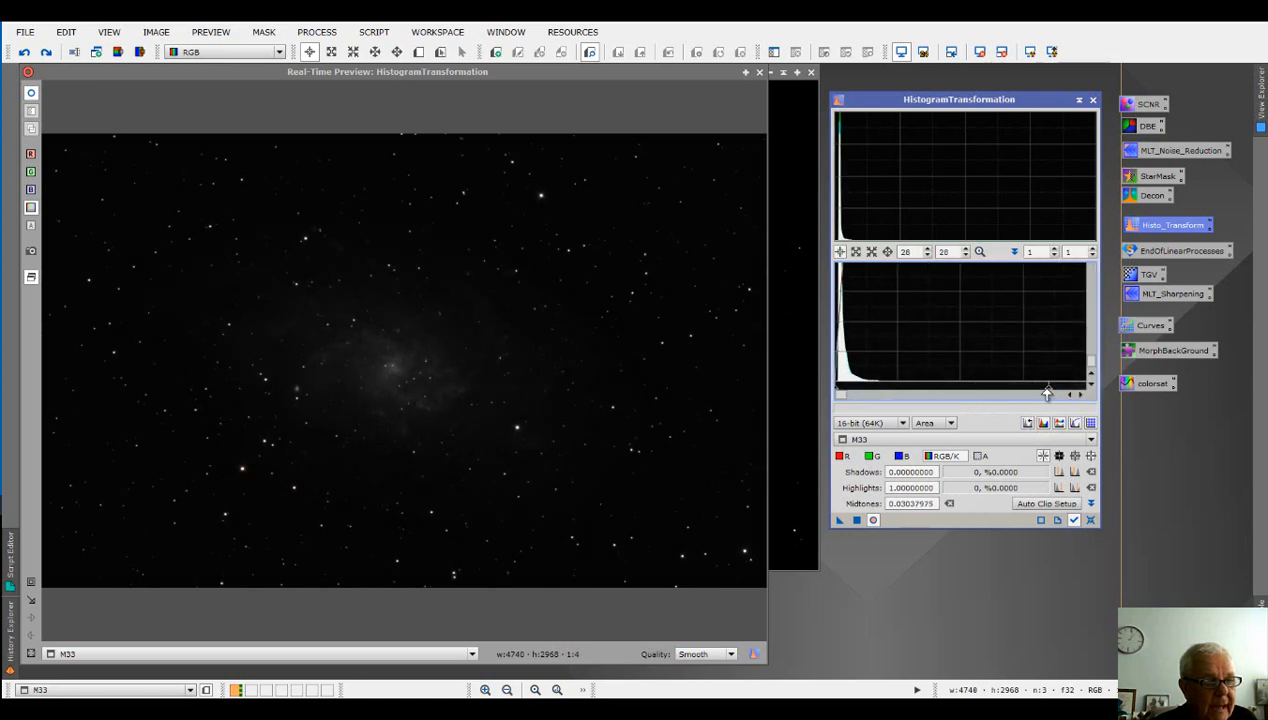
{"action": "left_click_drag", "start_coordinate": [1047, 392], "coordinate": [866, 392]}
- Raise the histogram's shadows point to about 0.00063, at the start of the image data peak
{"action": "scroll", "coordinate": [949, 338], "scroll_direction": "up", "scroll_amount": 4}
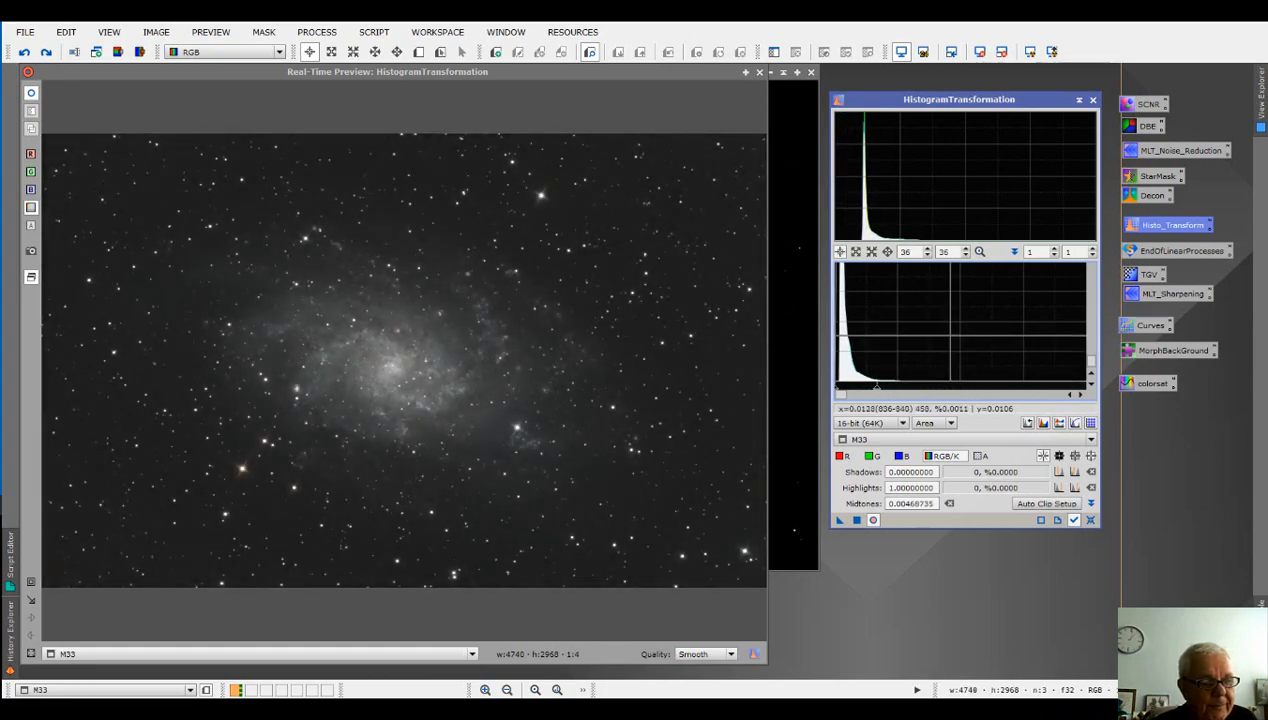
{"action": "scroll", "coordinate": [948, 338], "scroll_direction": "up", "scroll_amount": 6}
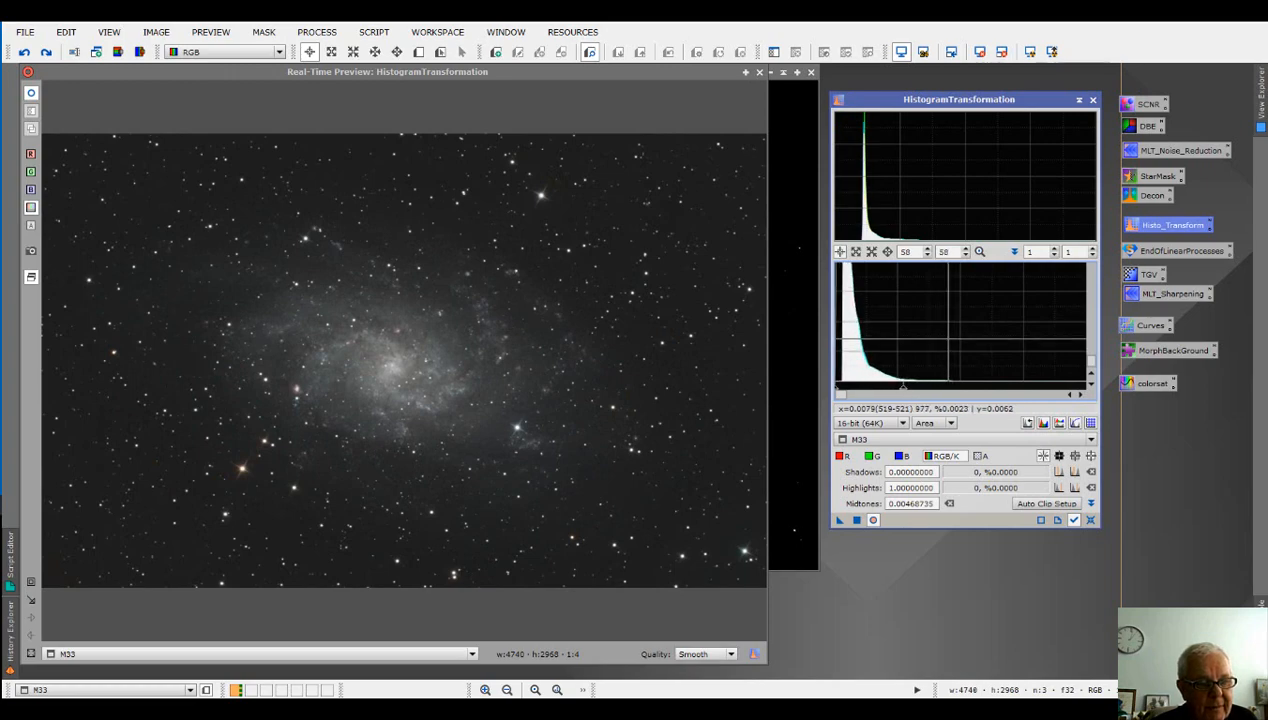
{"action": "scroll", "coordinate": [948, 338], "scroll_direction": "up", "scroll_amount": 5}
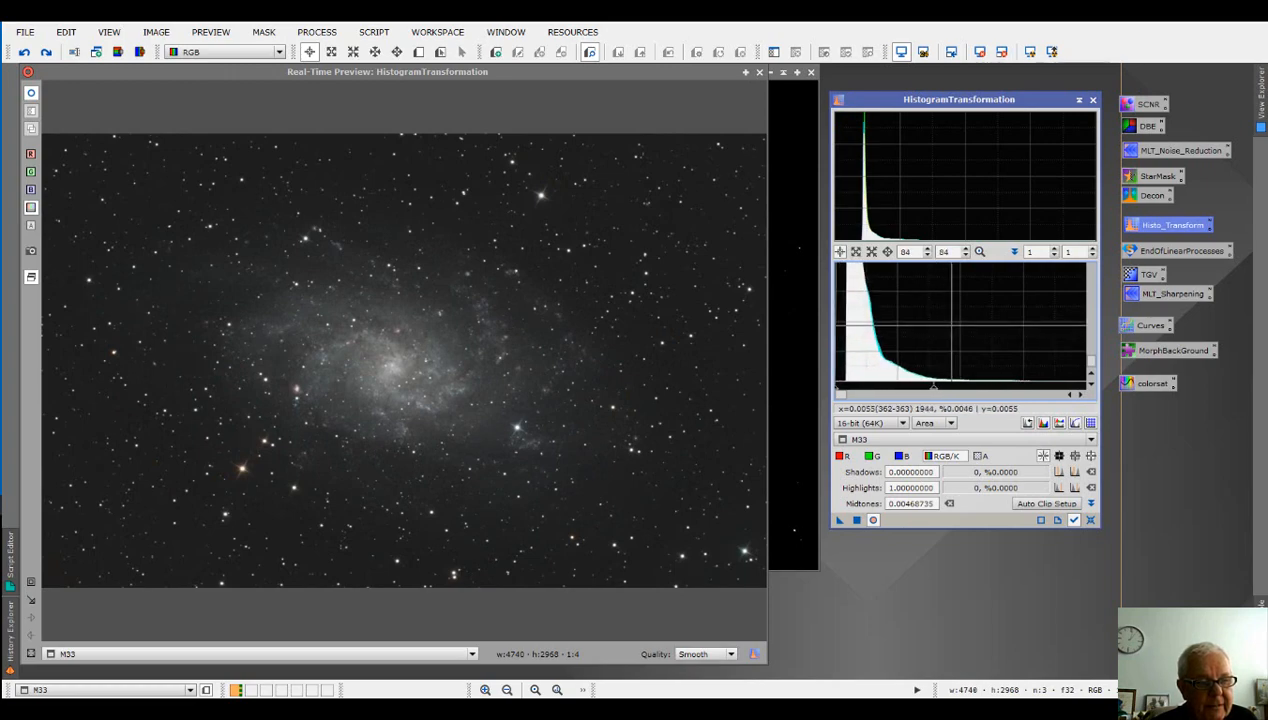
{"action": "scroll", "coordinate": [958, 328], "scroll_direction": "up", "scroll_amount": 5}
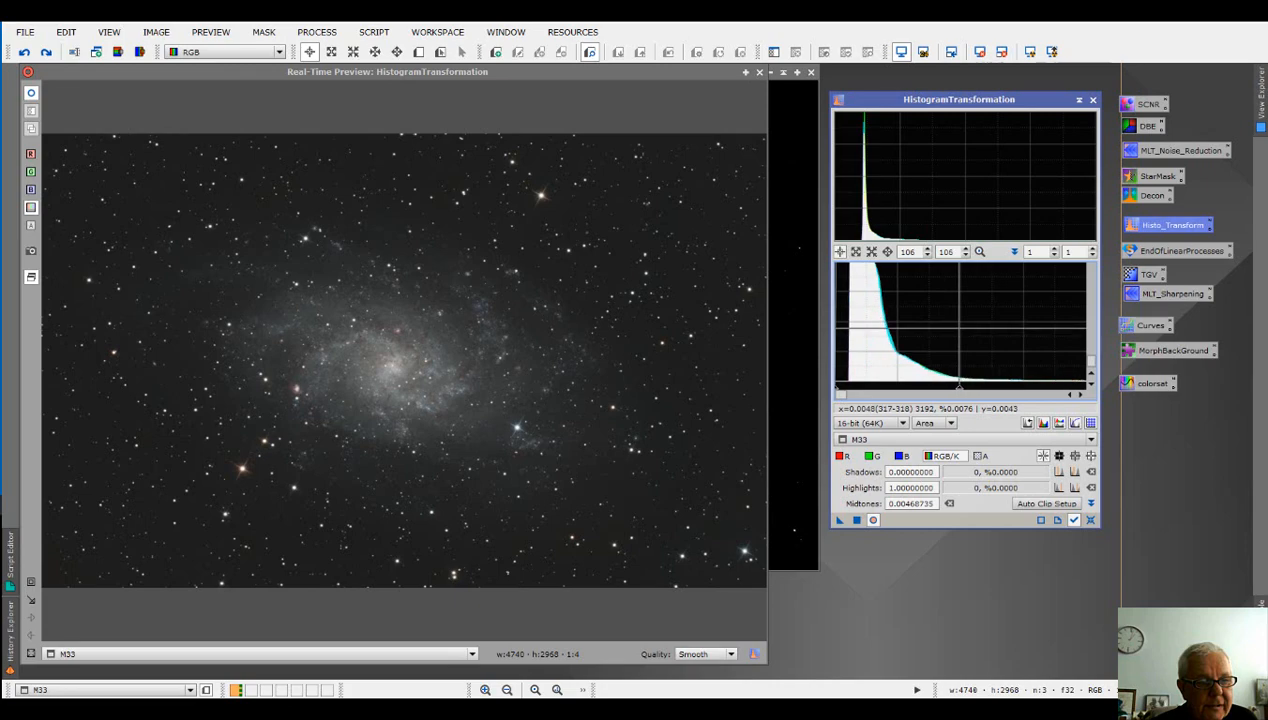
{"action": "scroll", "coordinate": [960, 327], "scroll_direction": "up", "scroll_amount": 3}
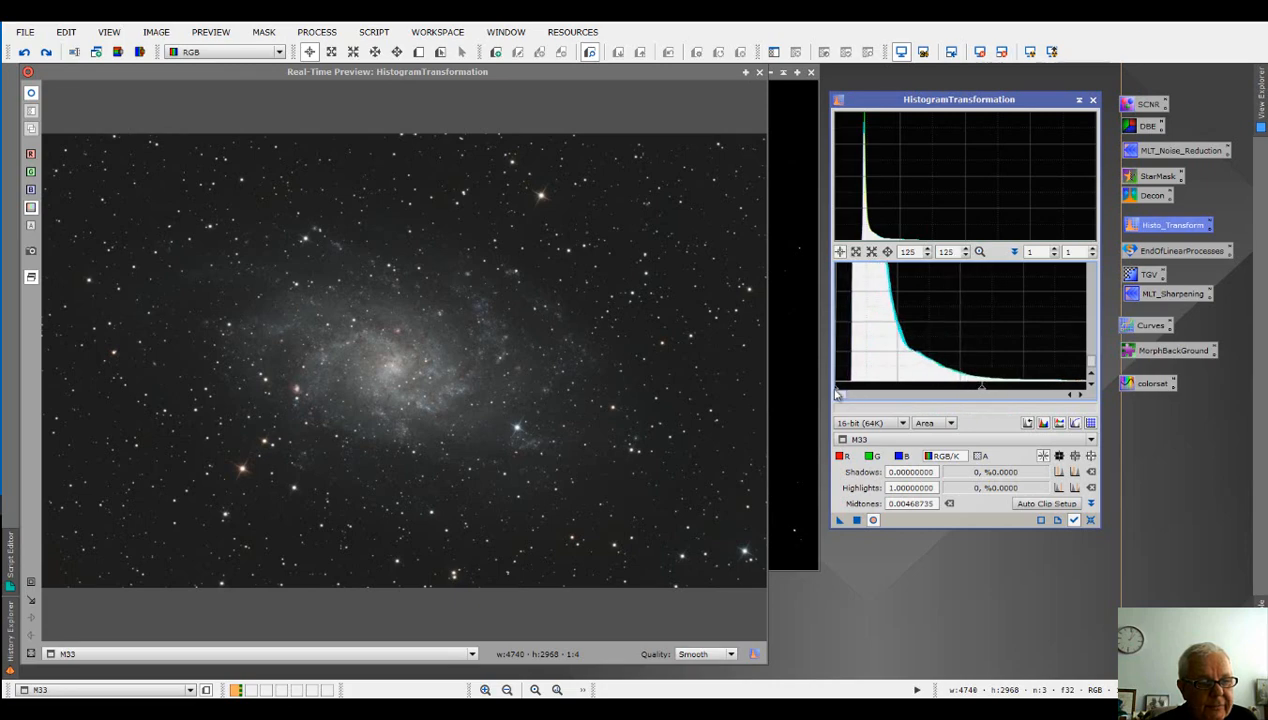
{"action": "left_click_drag", "start_coordinate": [836, 394], "coordinate": [854, 394]}
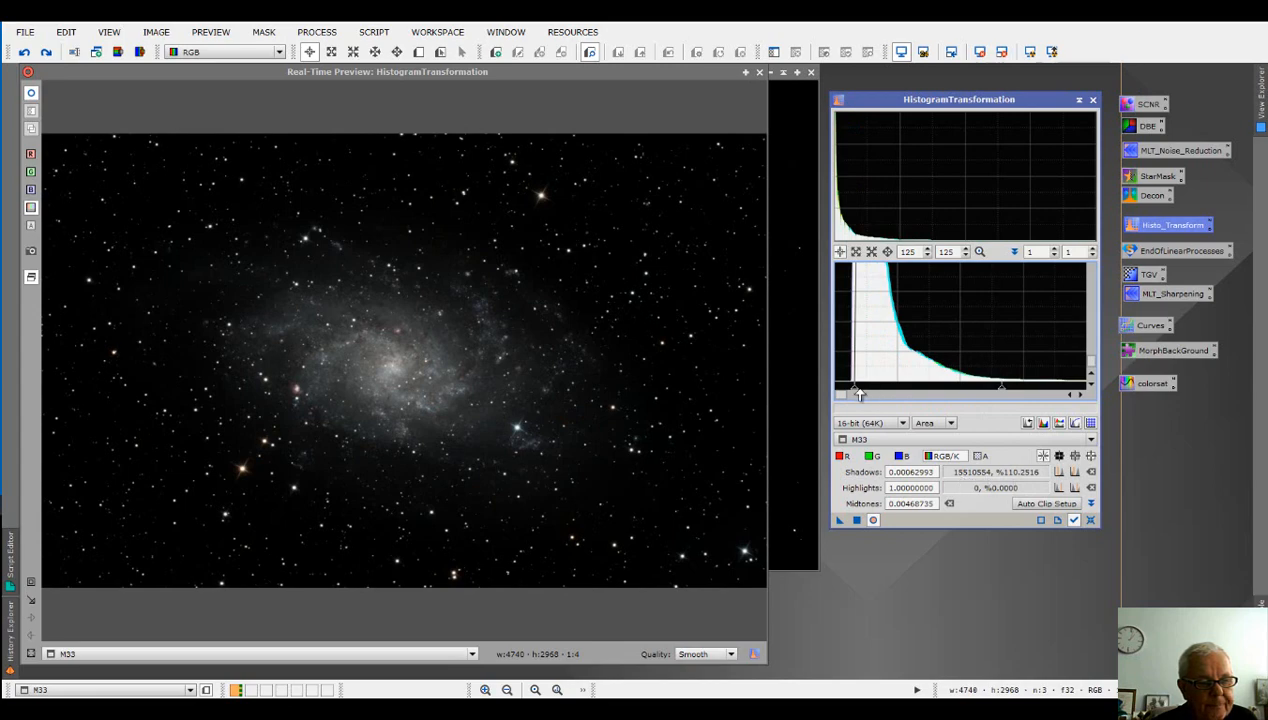
- Set the histogram's shadows to about 0.00031 and its midtones to about 0.0021 for the M33 image
{"action": "left_click_drag", "start_coordinate": [855, 393], "coordinate": [844, 394]}
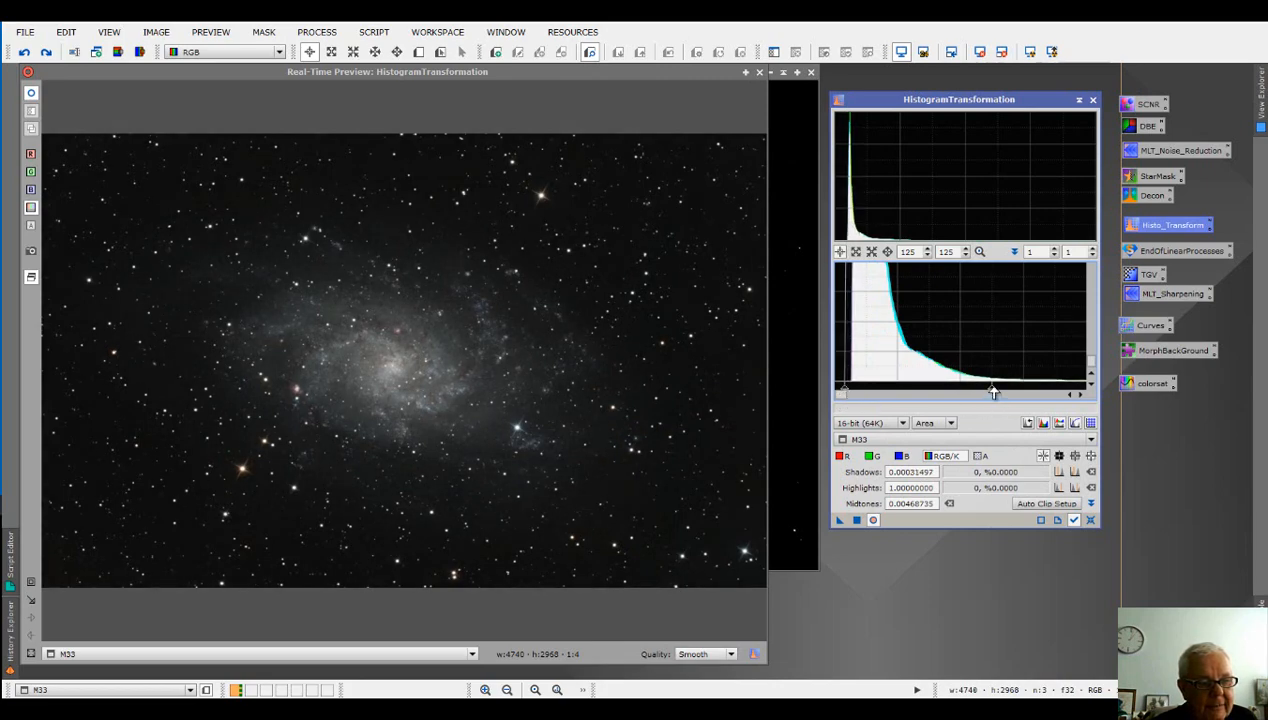
{"action": "mouse_move", "coordinate": [991, 393]}
{"action": "left_mouse_down"}
{"action": "mouse_move", "coordinate": [873, 398]}
{"action": "mouse_move", "coordinate": [1013, 402]}
{"action": "mouse_move", "coordinate": [899, 396]}
{"action": "mouse_move", "coordinate": [909, 393]}
{"action": "left_mouse_up"}
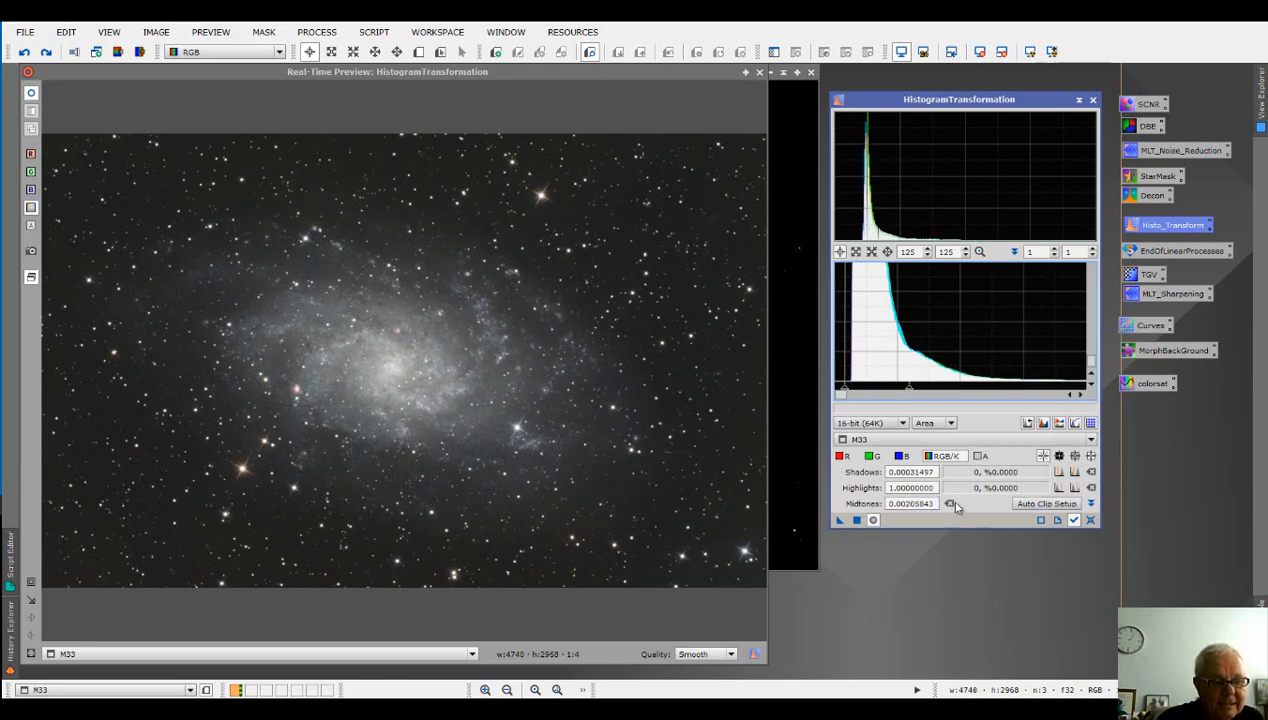
- Apply the histogram stretch to the M33 image, reset HistogramTransformation, and close it together with its real-time preview
{"action": "left_click_drag", "start_coordinate": [856, 525], "coordinate": [808, 530]}
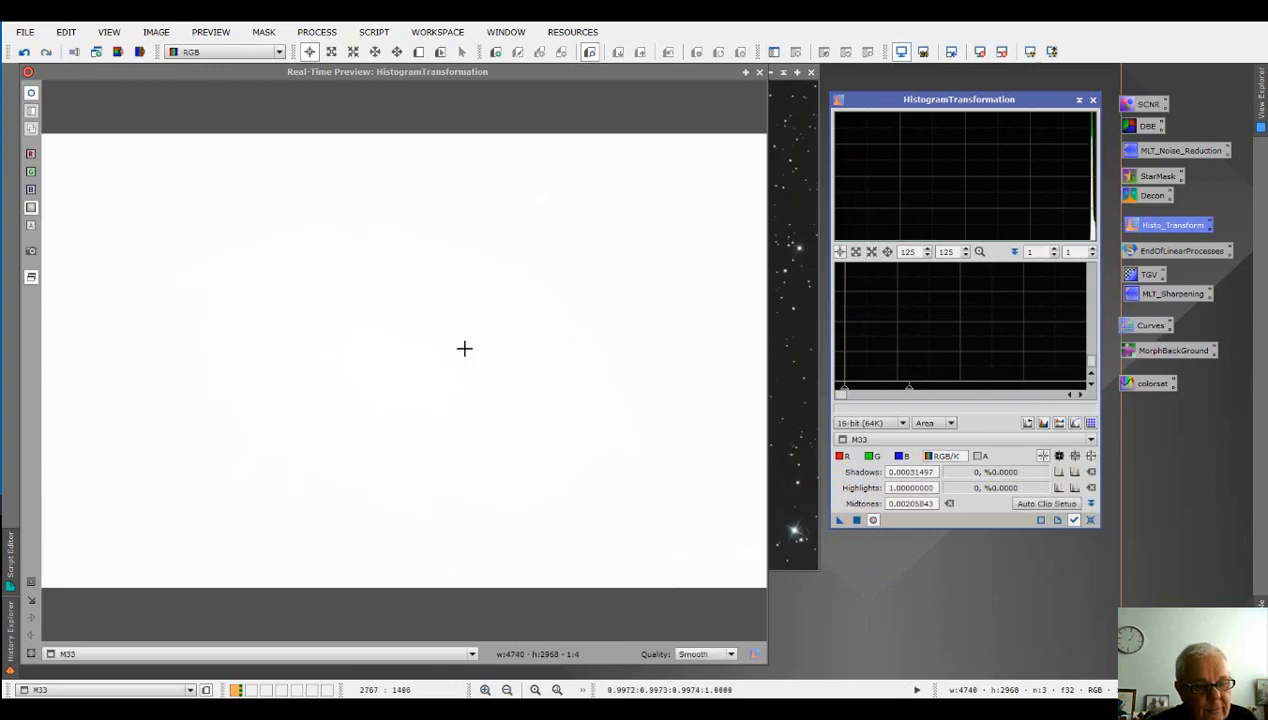
{"action": "left_click", "coordinate": [1091, 521]}
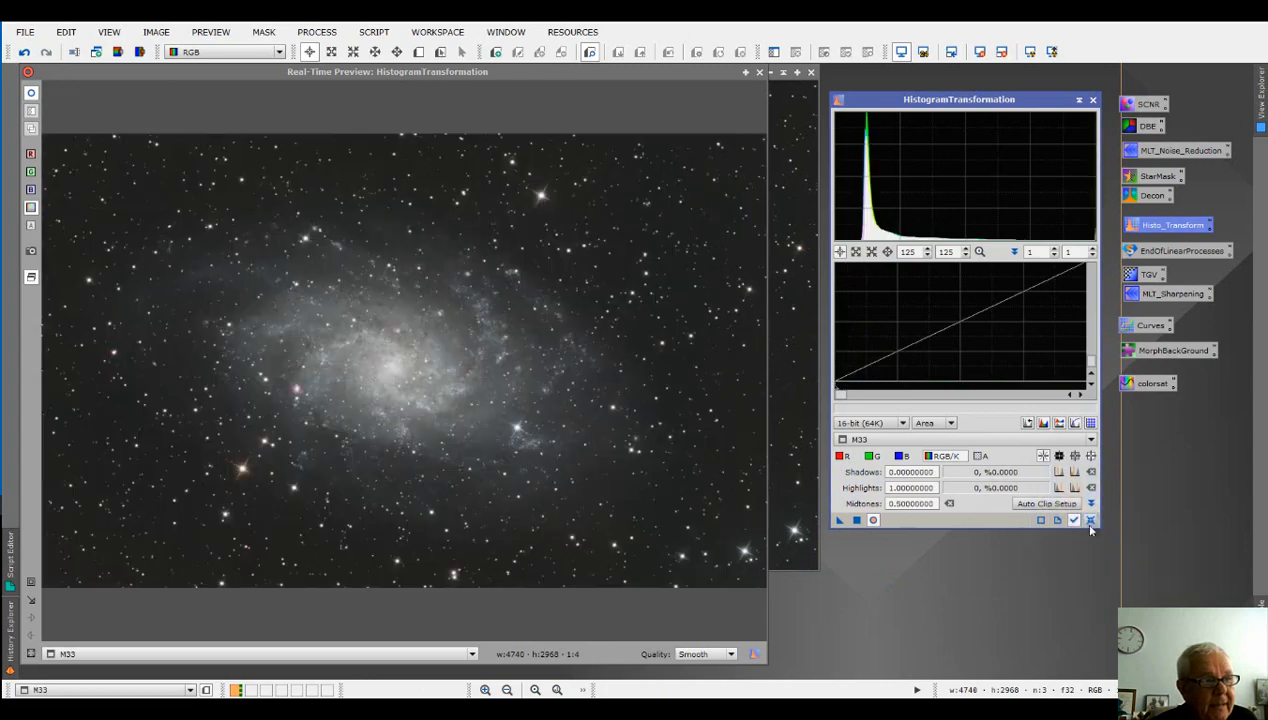
{"action": "left_click", "coordinate": [759, 73]}
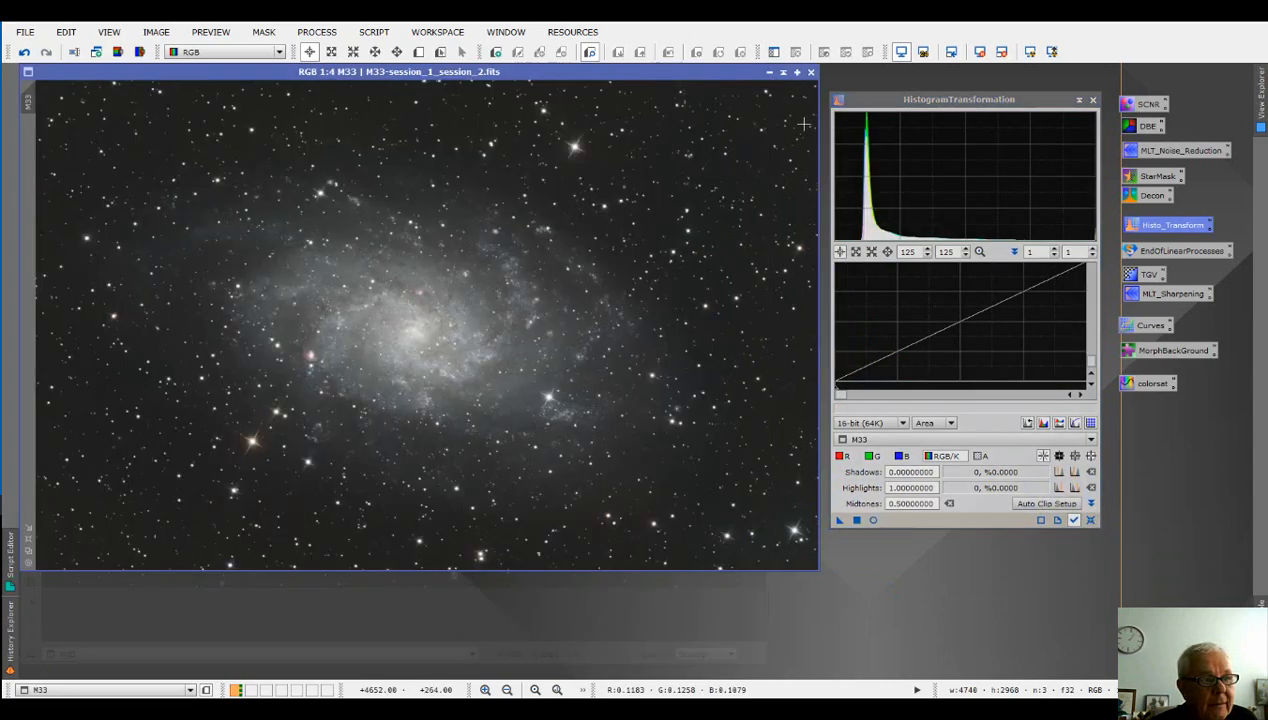
{"action": "left_click", "coordinate": [1093, 101]}
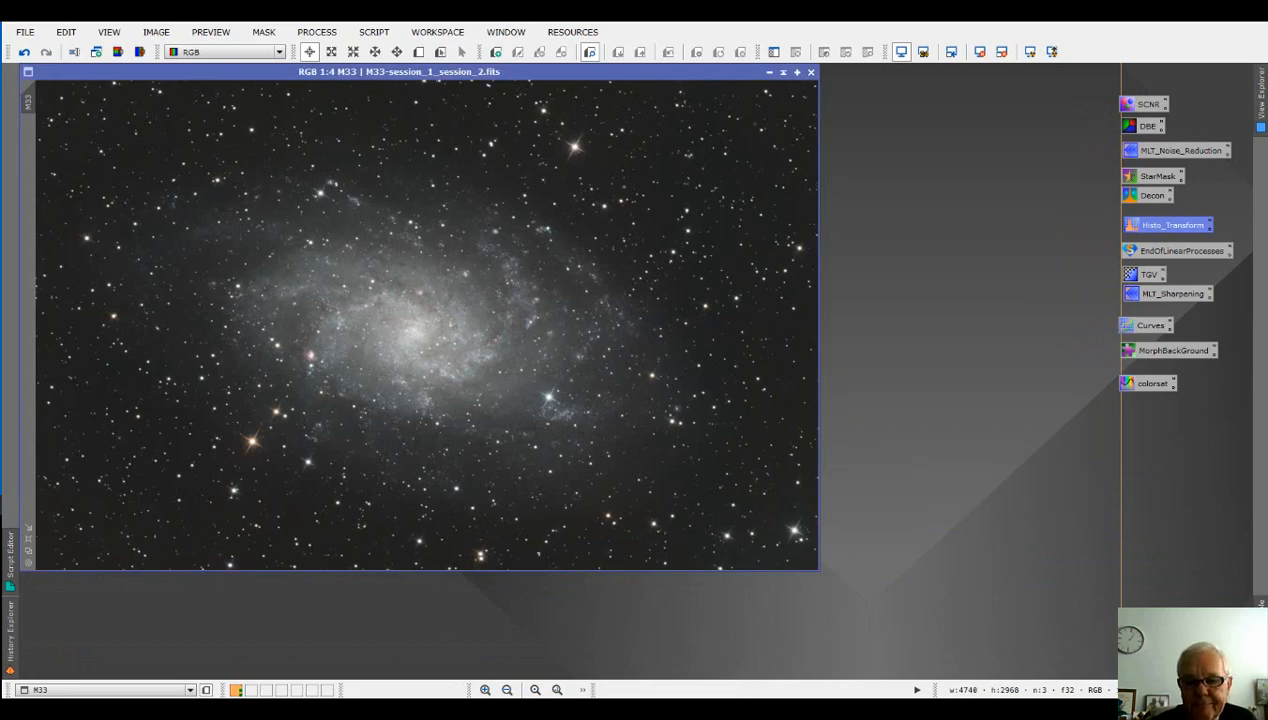
{"action": "left_click_drag", "start_coordinate": [1145, 104], "coordinate": [1149, 103]}
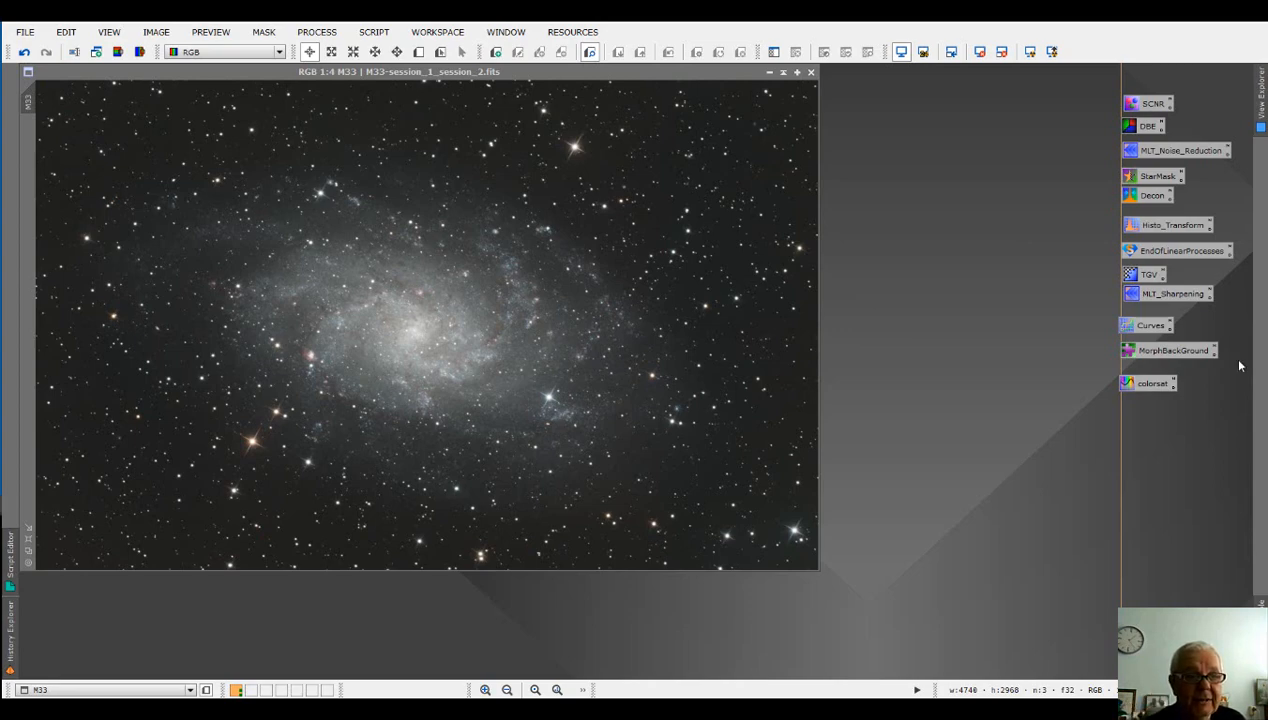
- Open the StarNet process with a stride of 128 and star mask creation enabled, placing it clear of the image
{"action": "left_click", "coordinate": [318, 34]}
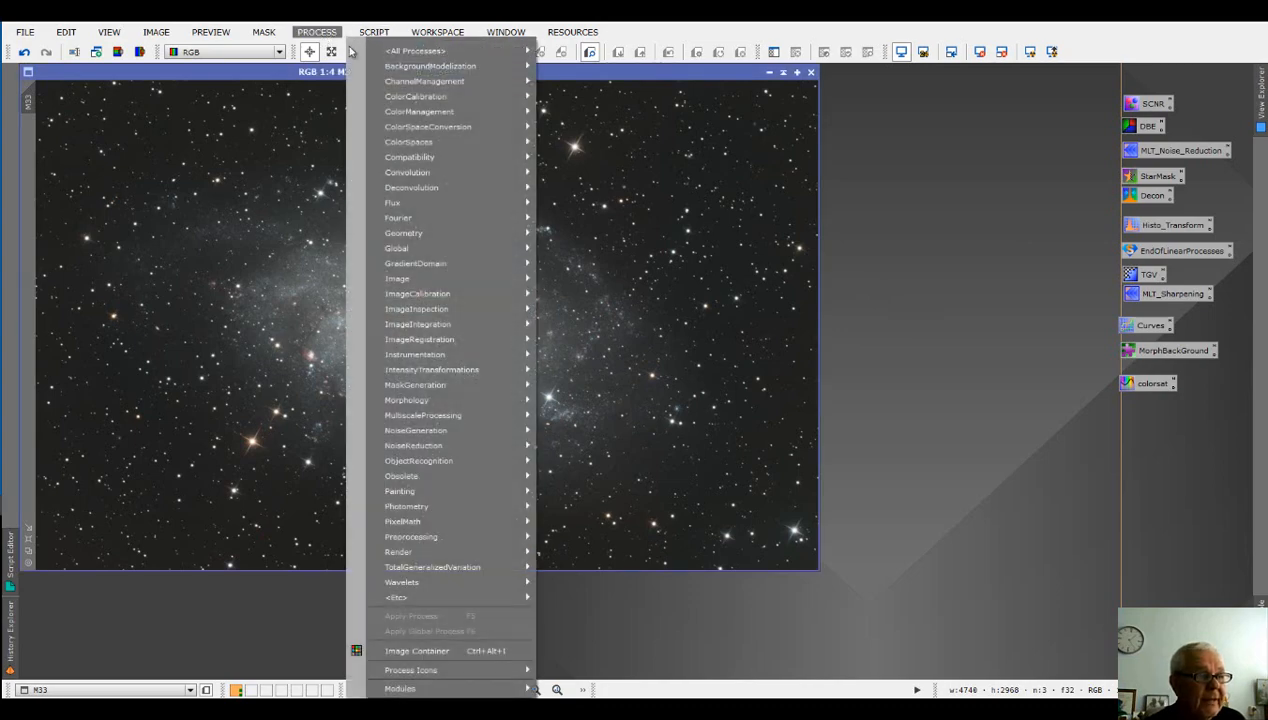
{"action": "mouse_move", "coordinate": [415, 51]}
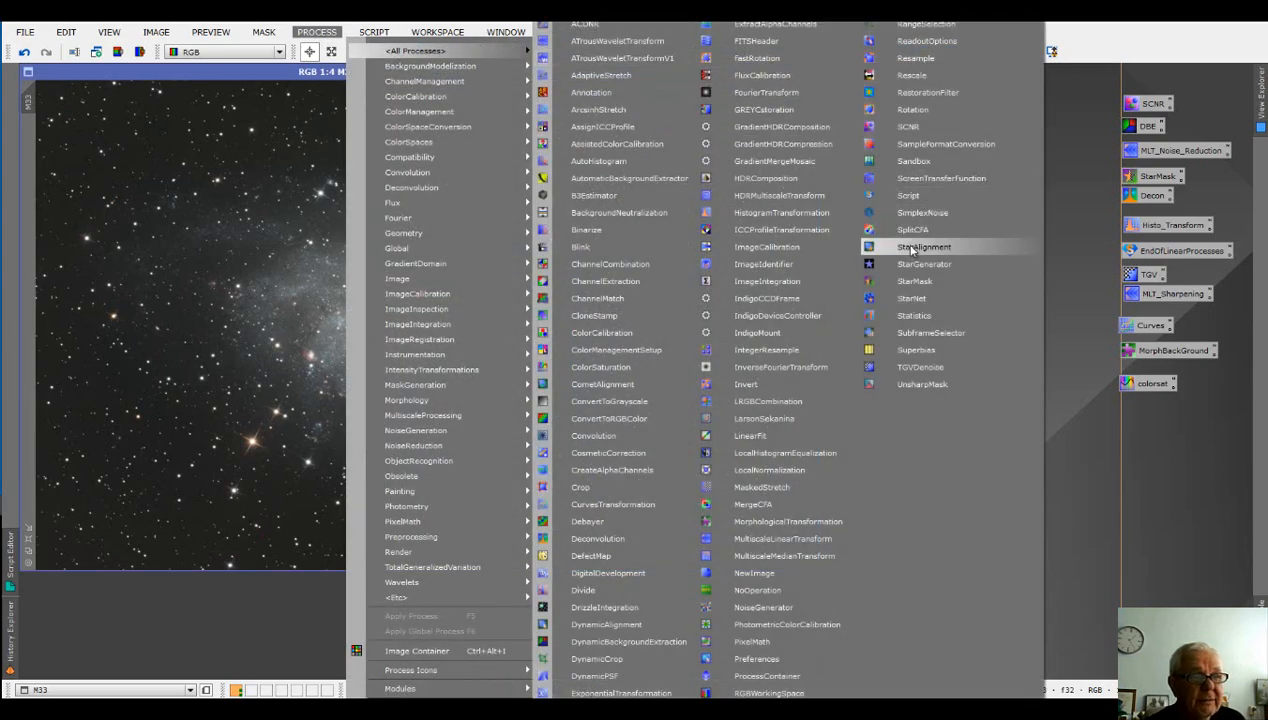
{"action": "left_click", "coordinate": [922, 298]}
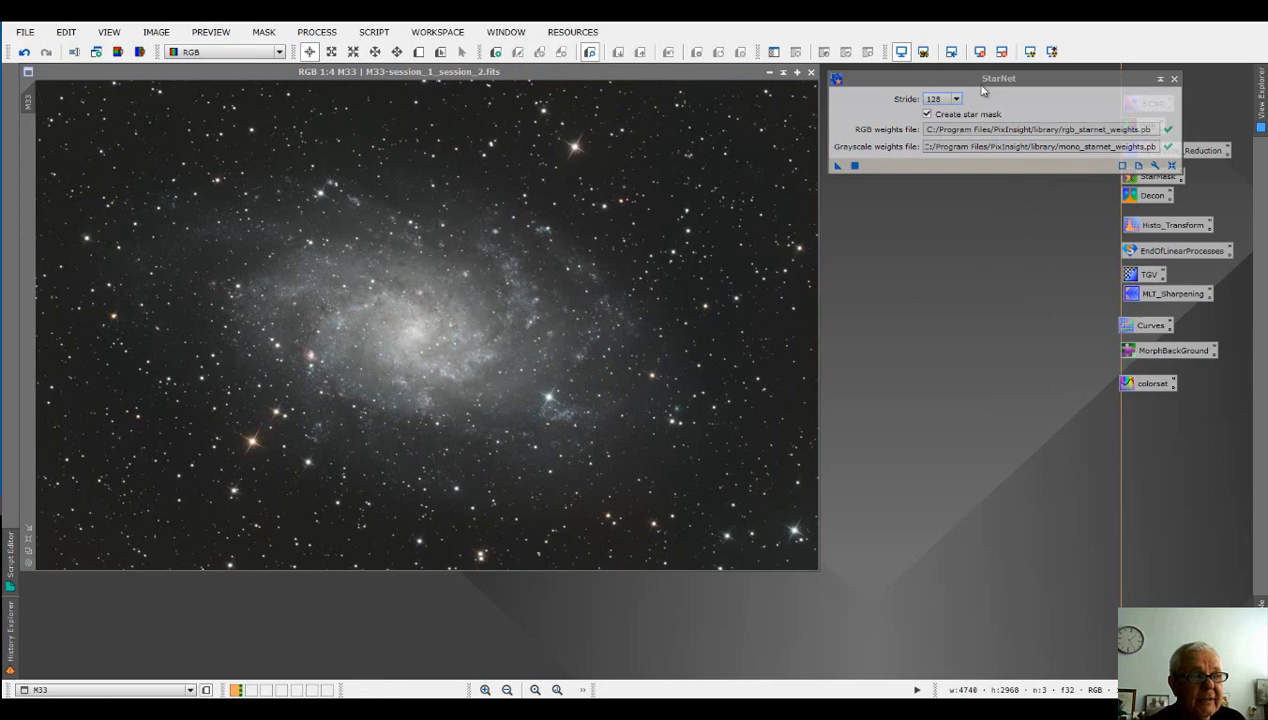
{"action": "left_click_drag", "start_coordinate": [995, 80], "coordinate": [1008, 78]}
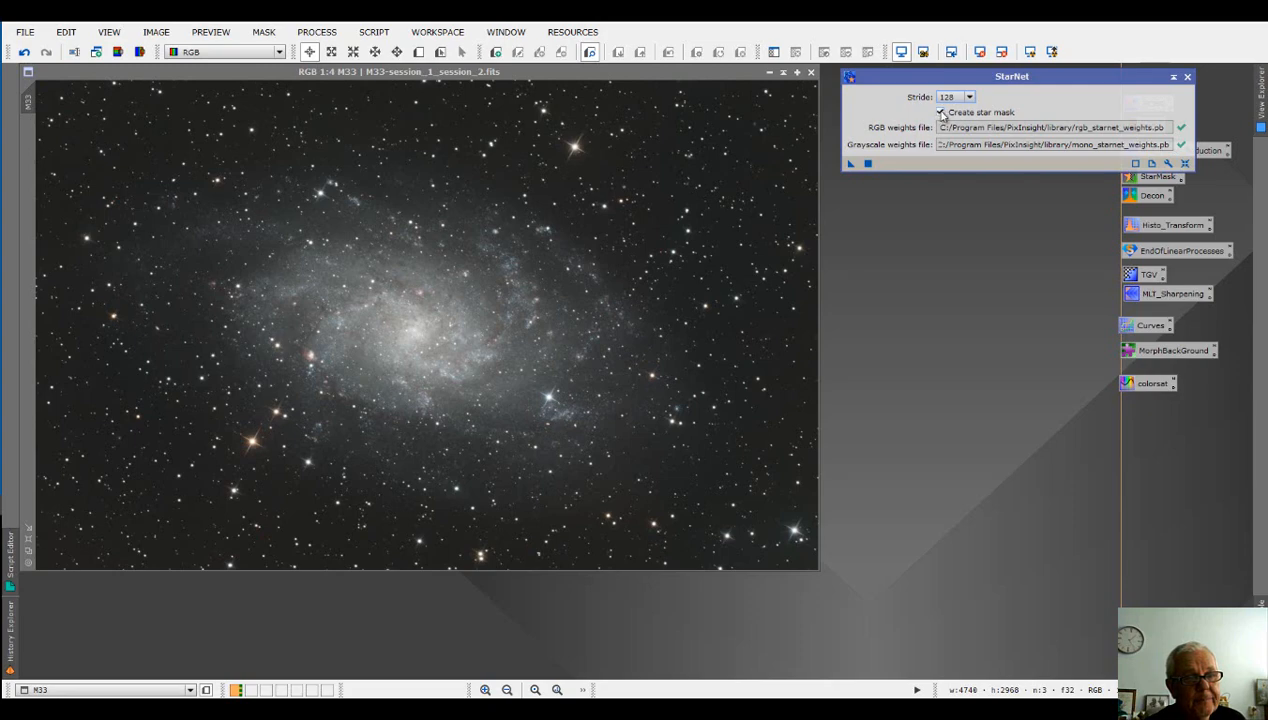
- Extract the luminance of M33 as a new image, run StarNet on it to produce a star mask, and close StarNet
{"action": "left_click", "coordinate": [118, 53]}
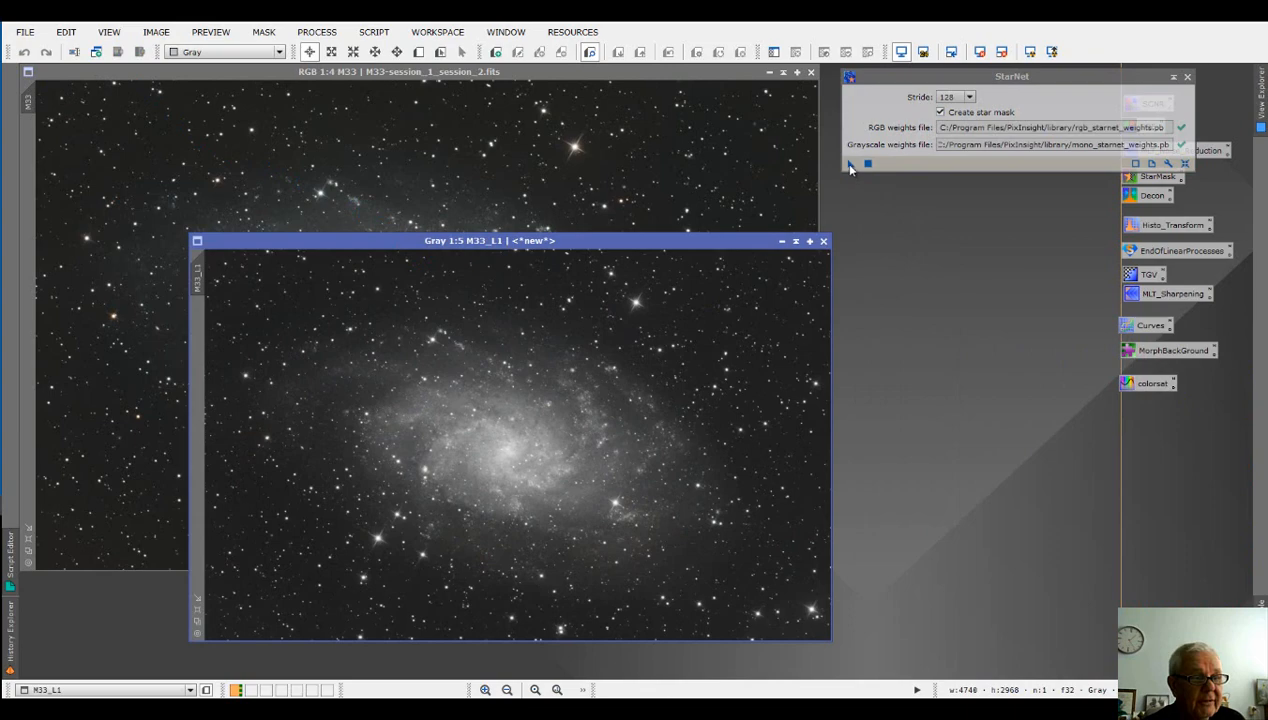
{"action": "mouse_move", "coordinate": [850, 165]}
{"action": "left_mouse_down"}
{"action": "mouse_move", "coordinate": [800, 305]}
{"action": "mouse_move", "coordinate": [762, 318]}
{"action": "mouse_move", "coordinate": [852, 174]}
{"action": "left_mouse_up"}
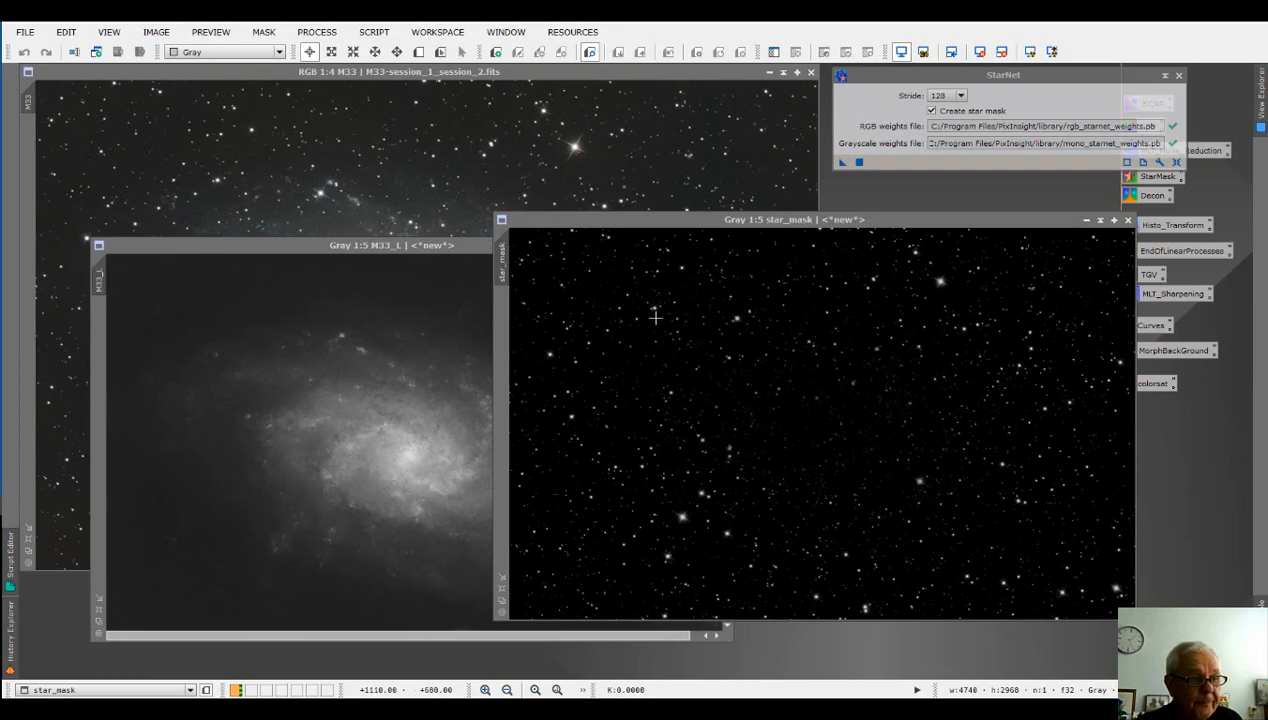
{"action": "left_click", "coordinate": [654, 240]}
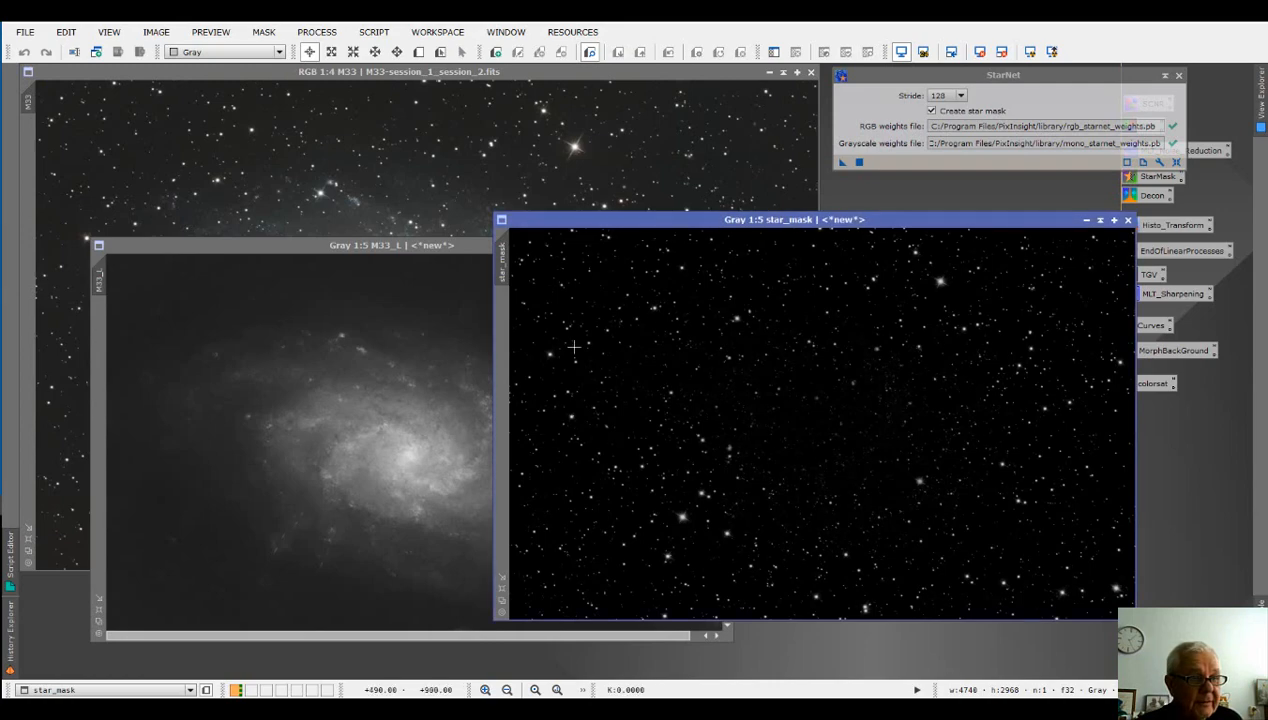
{"action": "left_click", "coordinate": [1178, 76]}
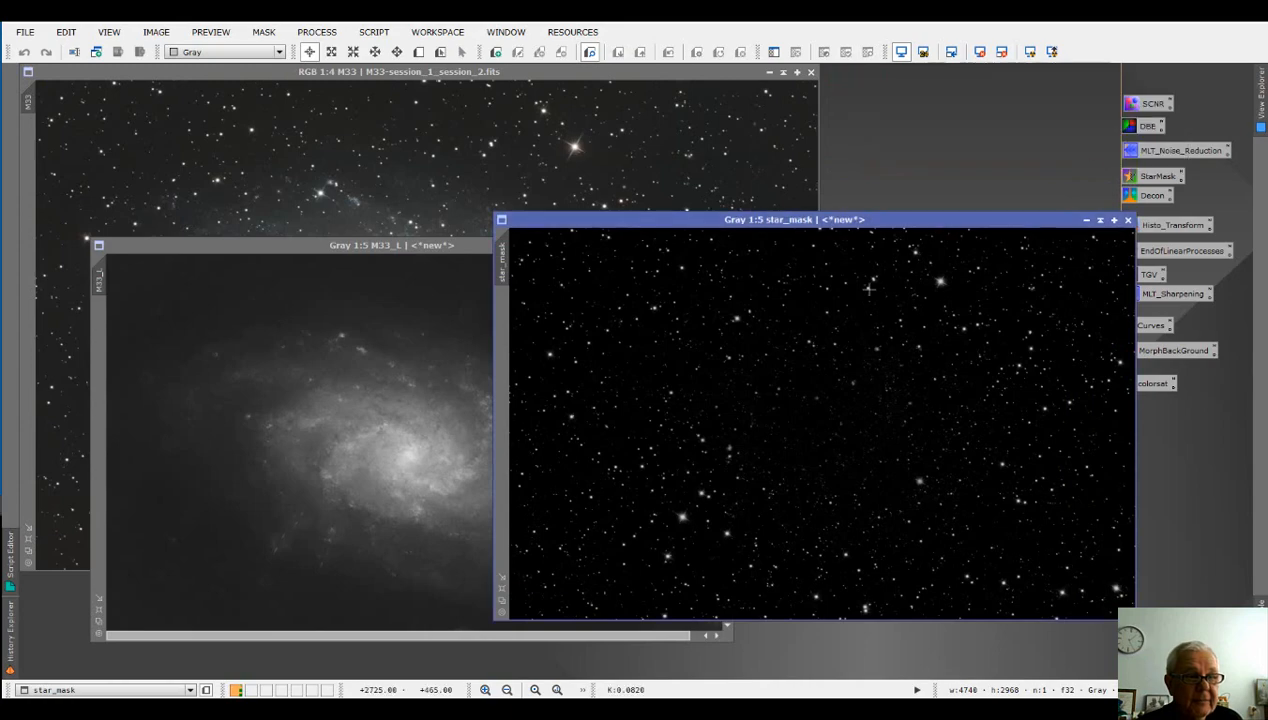
- Change the star mask image's identifier to sm, collapse its window and park it beside the M33 image
{"action": "right_click", "coordinate": [792, 318]}
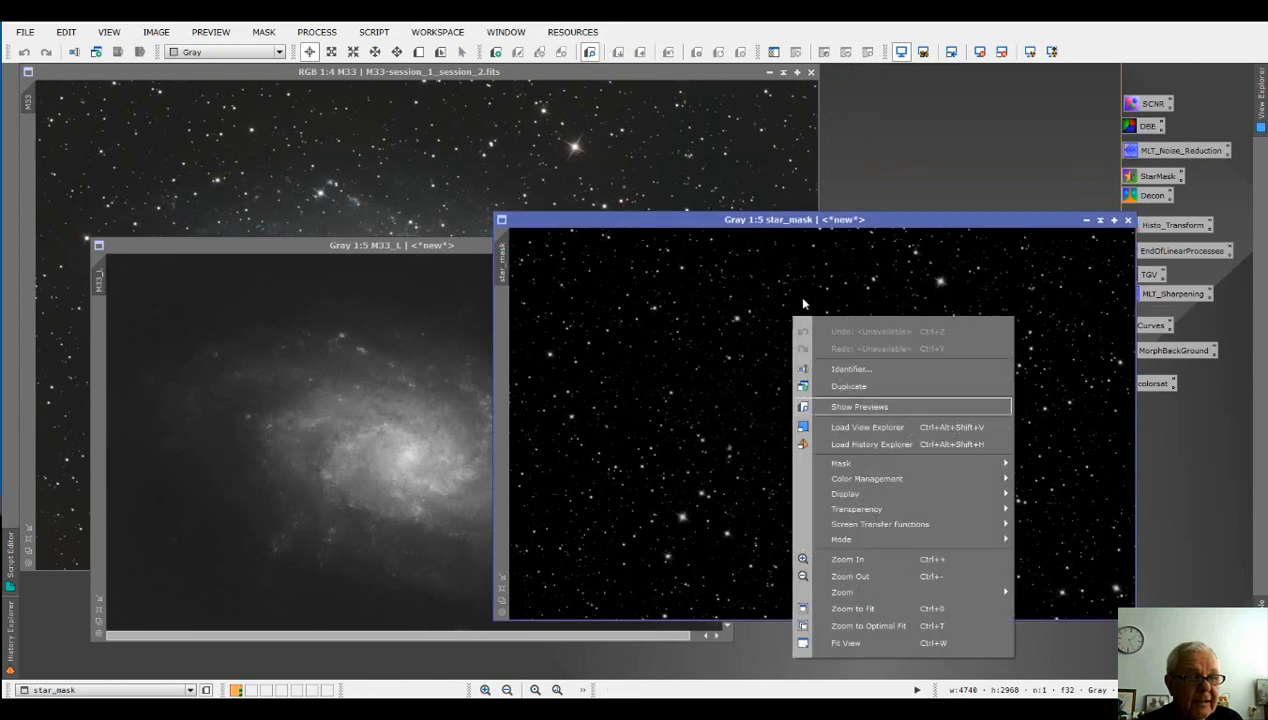
{"action": "left_click", "coordinate": [848, 369]}
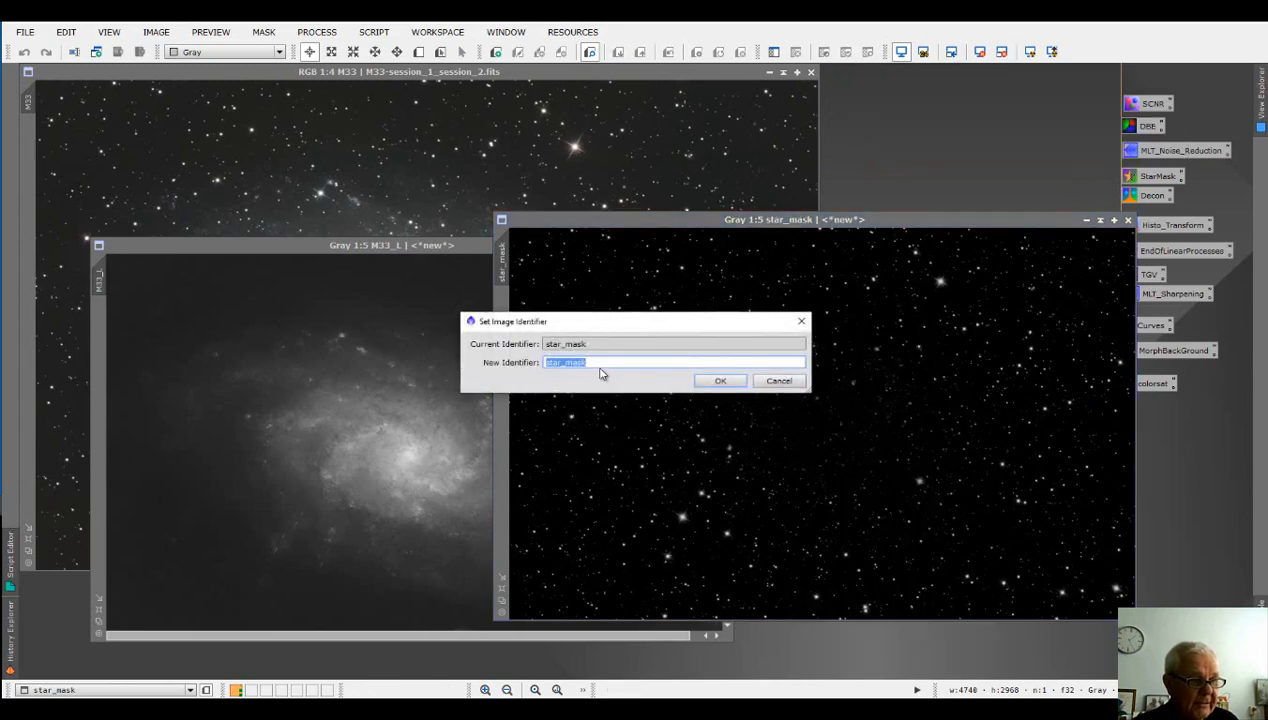
{"action": "type", "text": "s"}
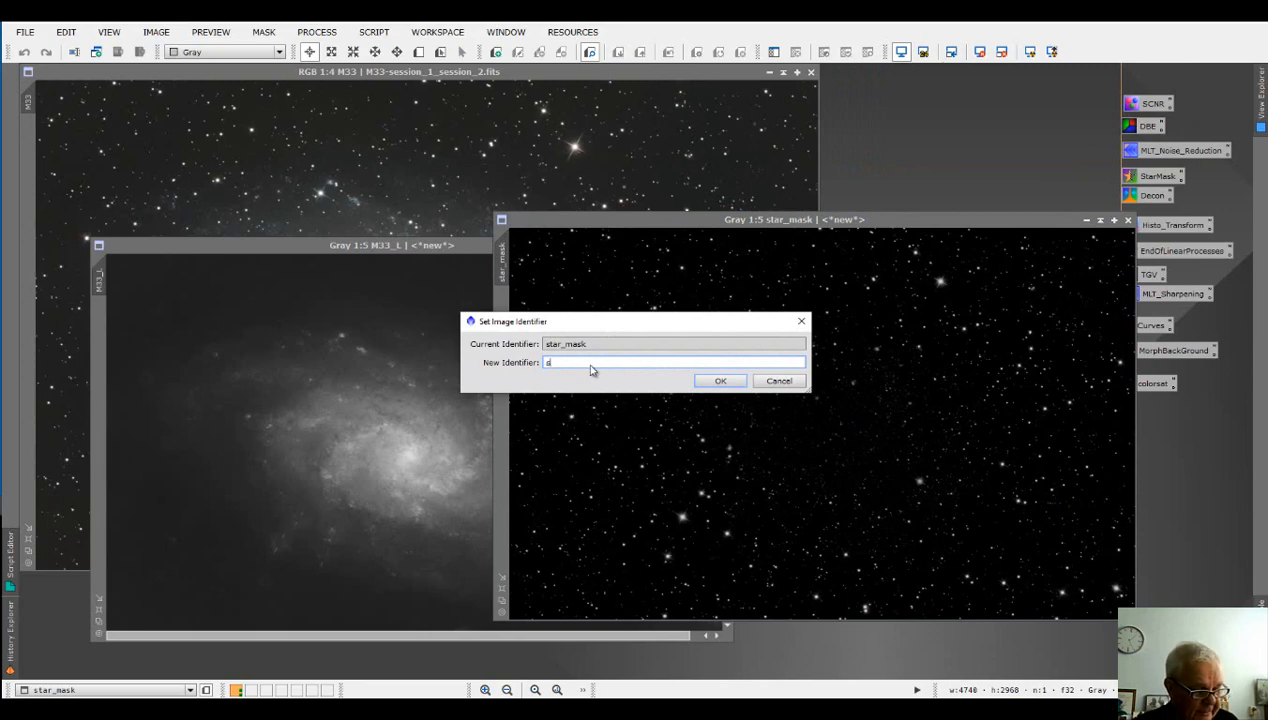
{"action": "type", "text": "m"}
{"action": "left_click", "coordinate": [720, 381]}
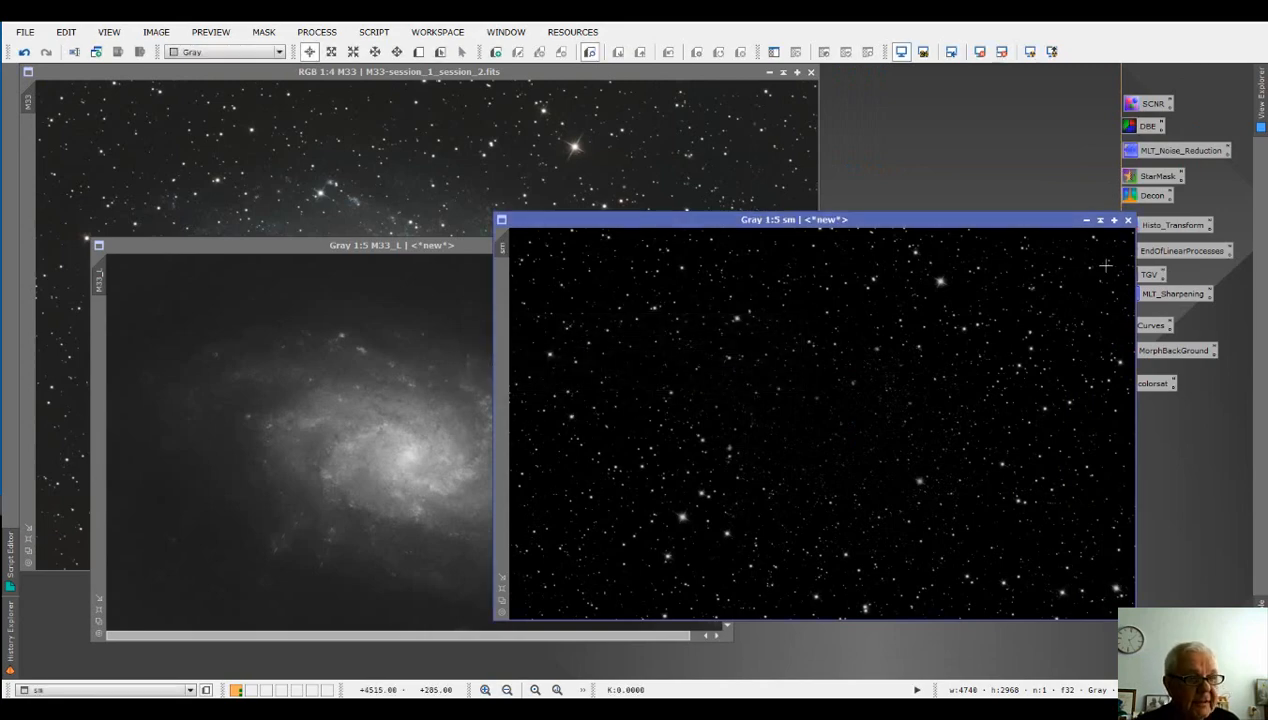
{"action": "left_click", "coordinate": [1100, 222]}
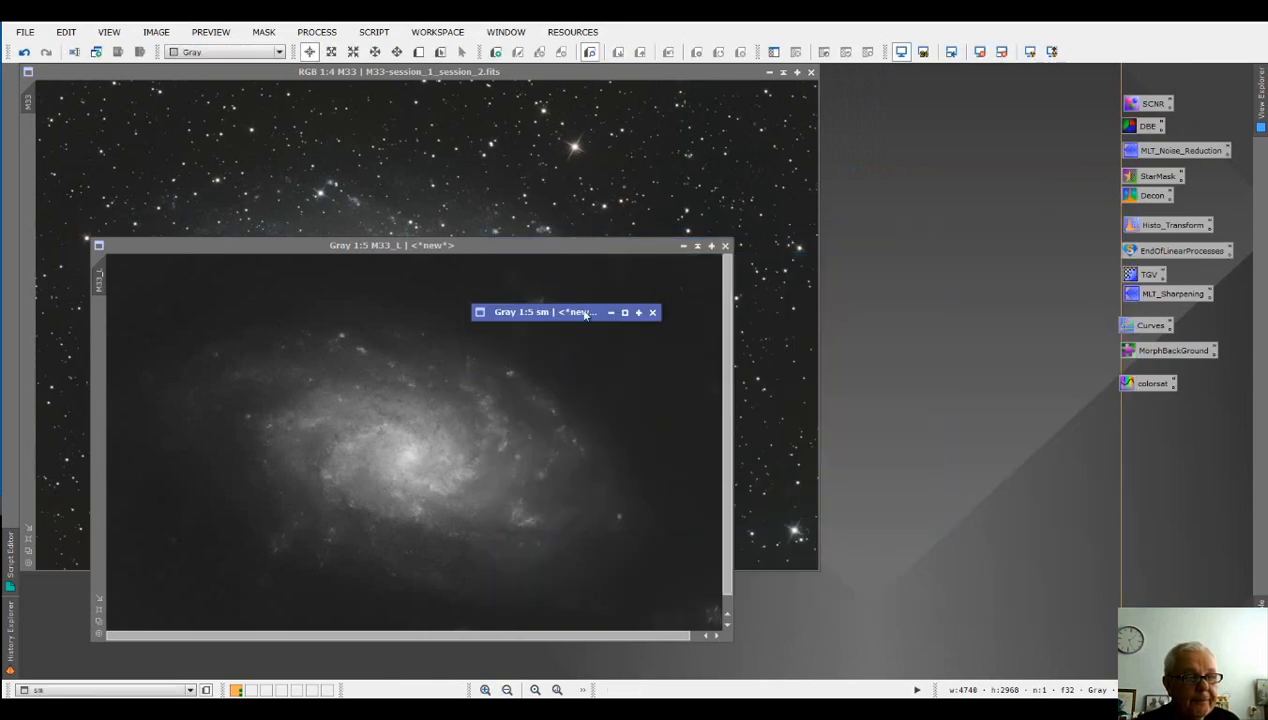
{"action": "left_click_drag", "start_coordinate": [580, 311], "coordinate": [1020, 70]}
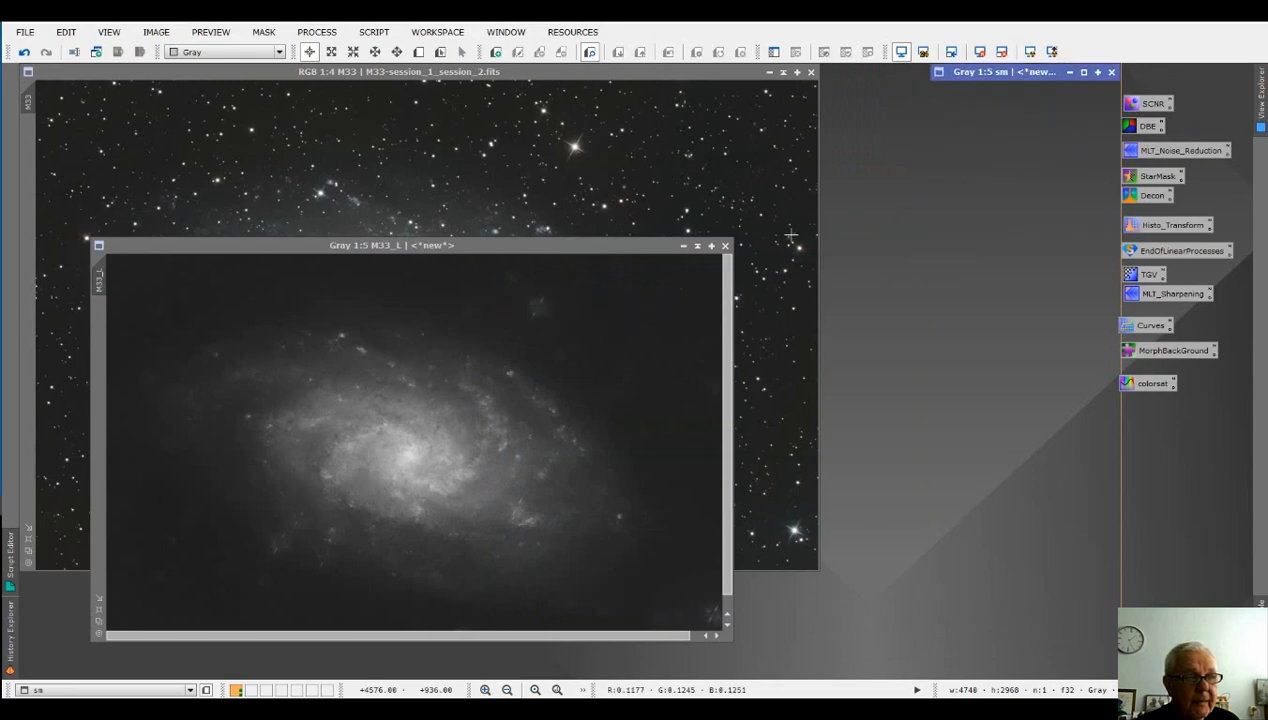
- Close the starless M33_L luminance image without saving it
{"action": "left_click_drag", "start_coordinate": [491, 253], "coordinate": [541, 221]}
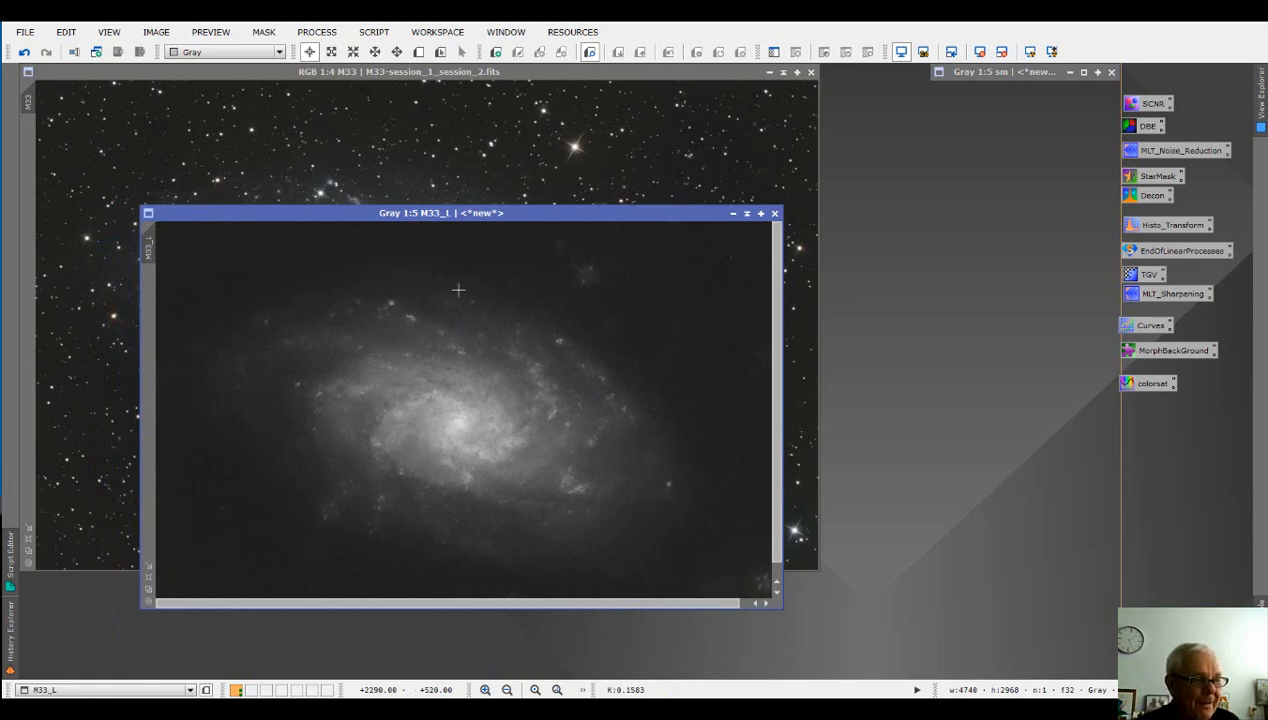
{"action": "left_click", "coordinate": [774, 214]}
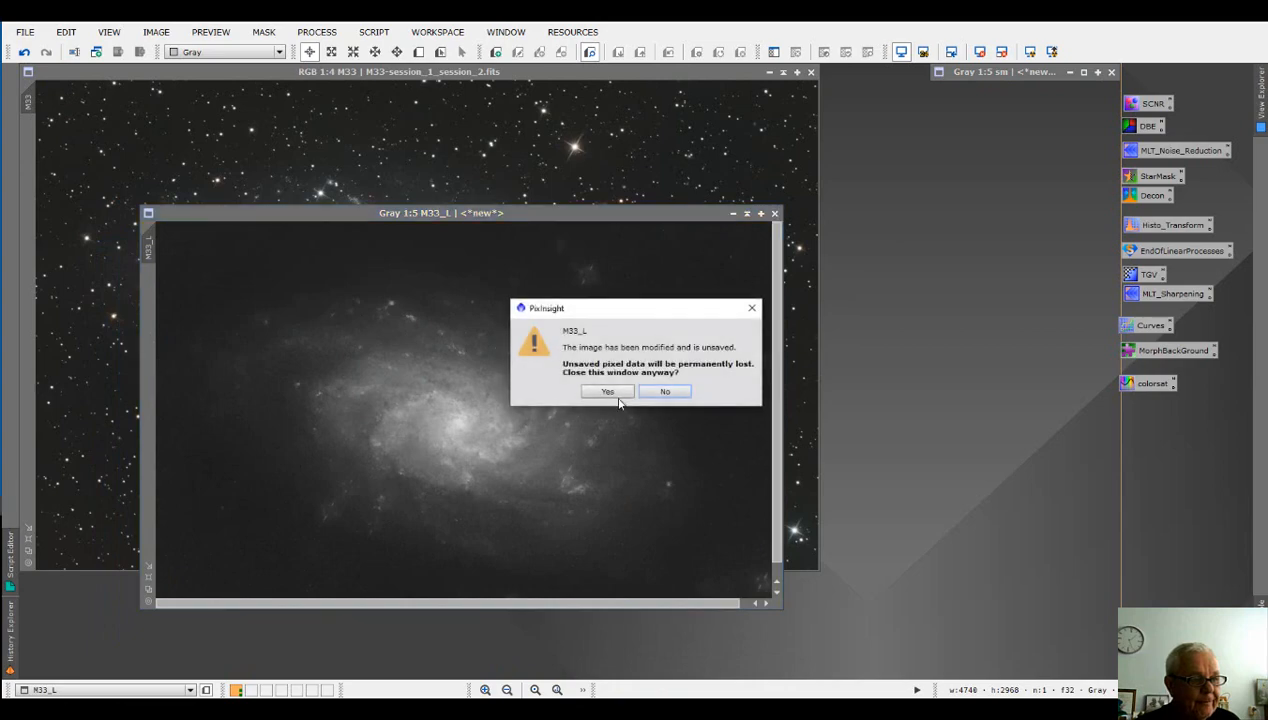
{"action": "left_click", "coordinate": [607, 391]}
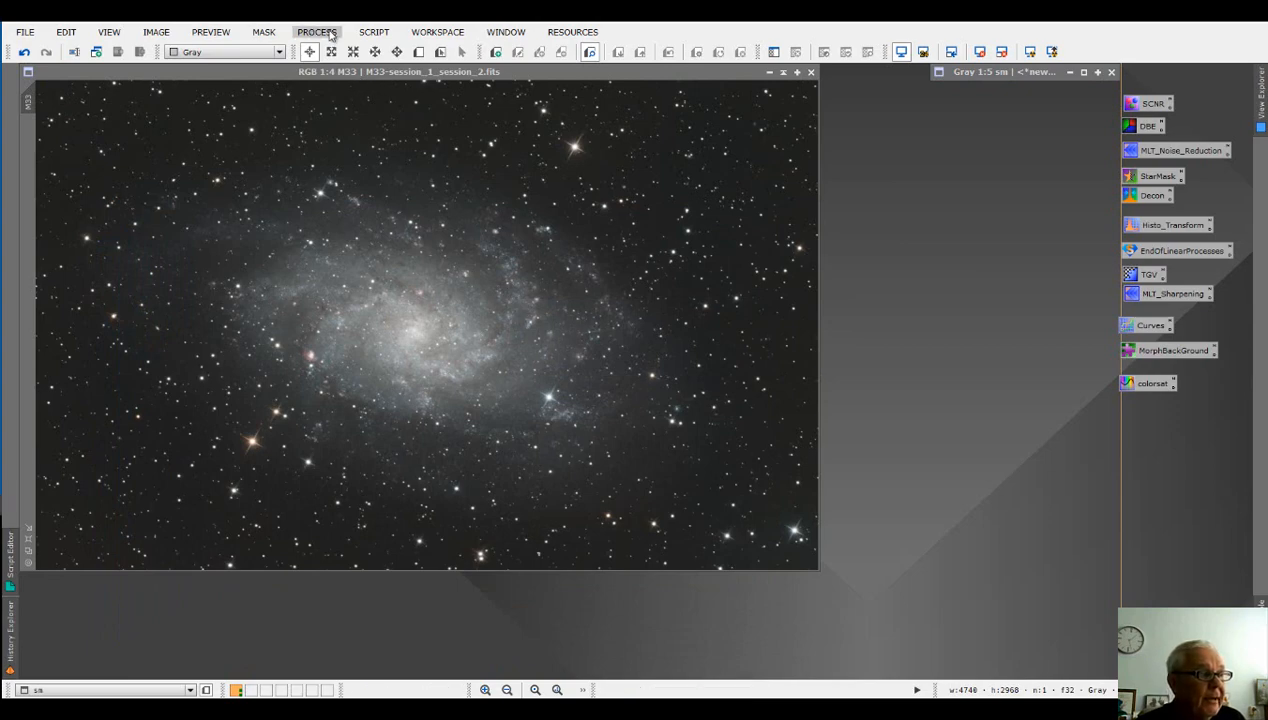
- Extract a fresh luminance image from the M33 color image and place it over the original
{"action": "left_click", "coordinate": [138, 83]}
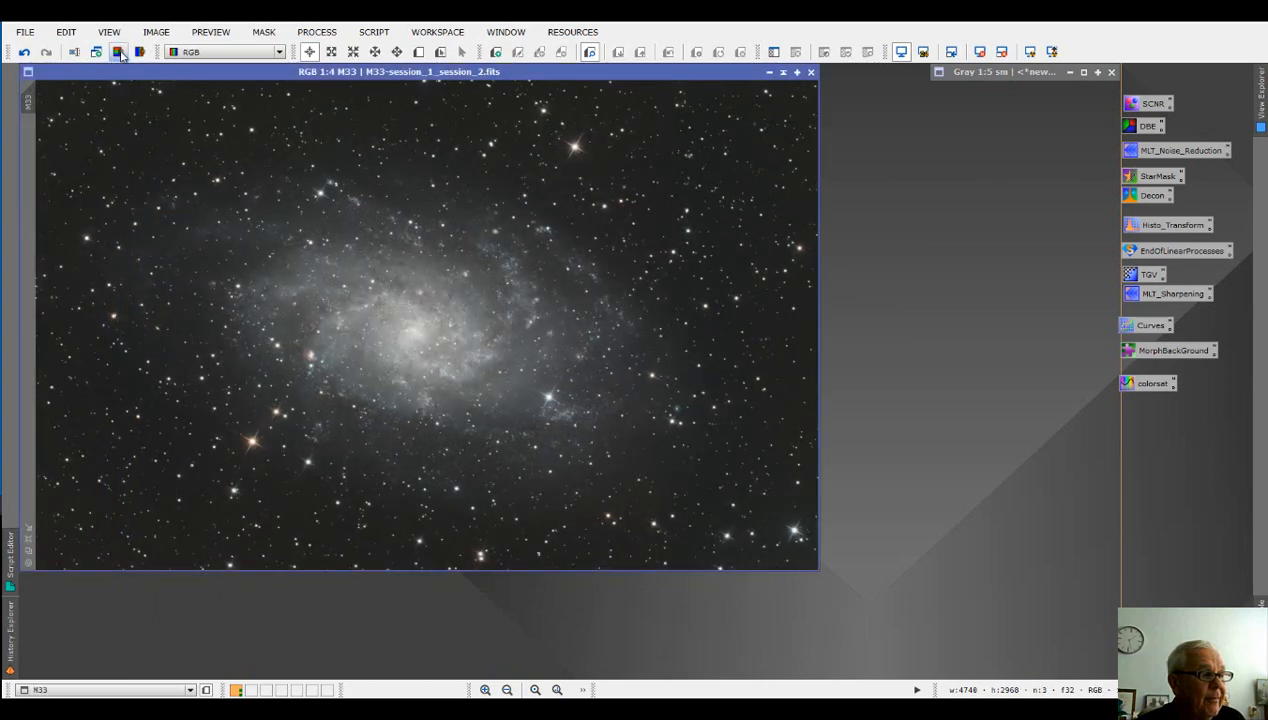
{"action": "left_click", "coordinate": [118, 52]}
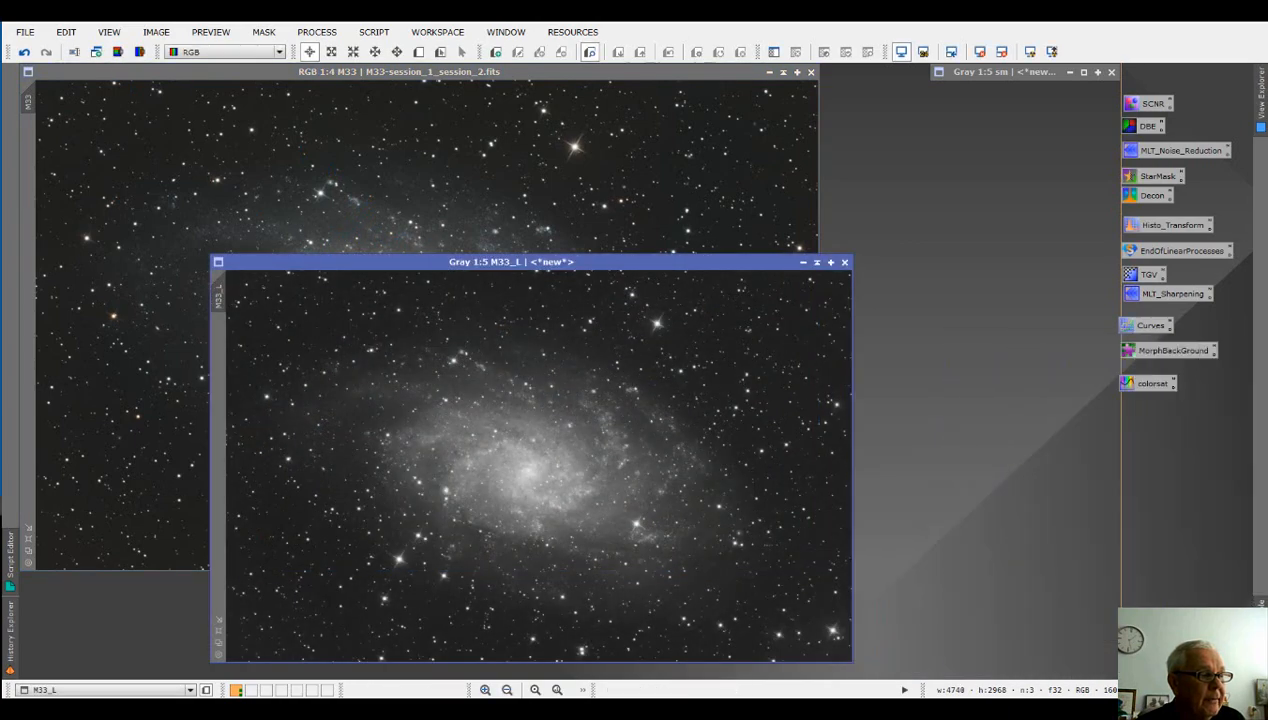
{"action": "left_click_drag", "start_coordinate": [474, 262], "coordinate": [382, 212]}
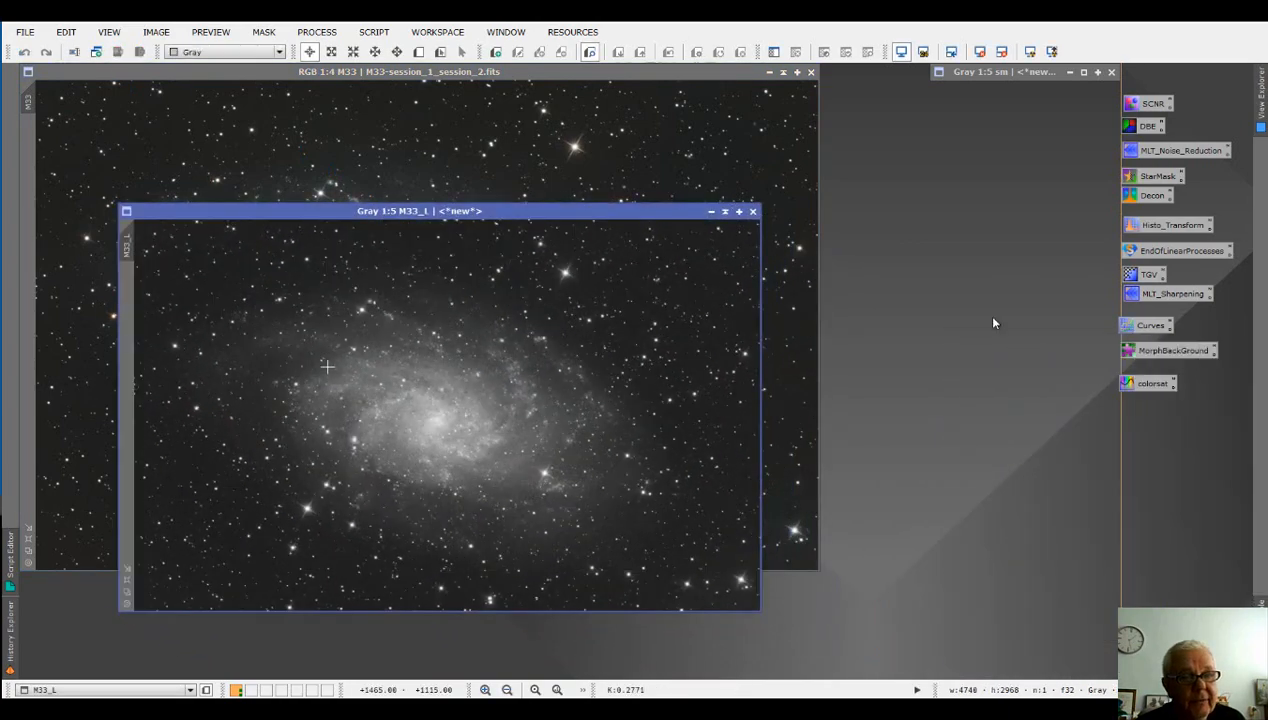
- Open the saved HistogramTransformation process, track the M33_L view, reset the histogram zoom and enable real-time preview
{"action": "double_click", "coordinate": [1167, 229]}
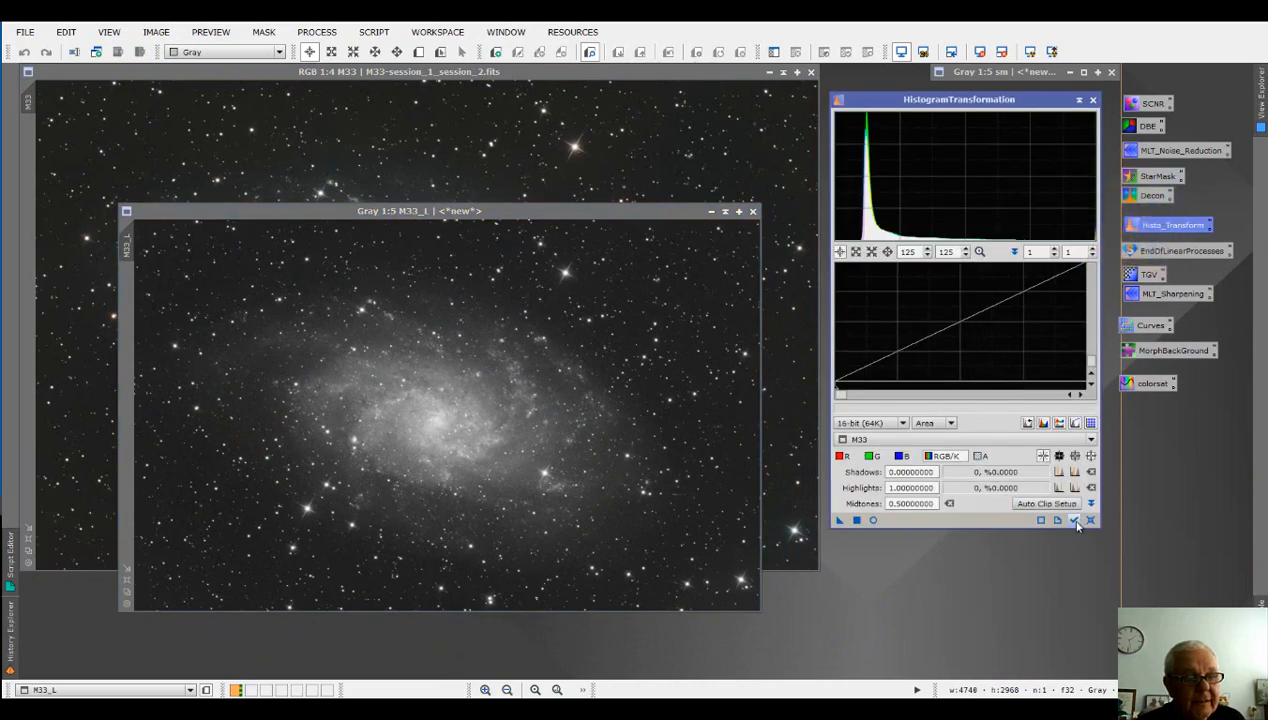
{"action": "left_click", "coordinate": [1075, 521]}
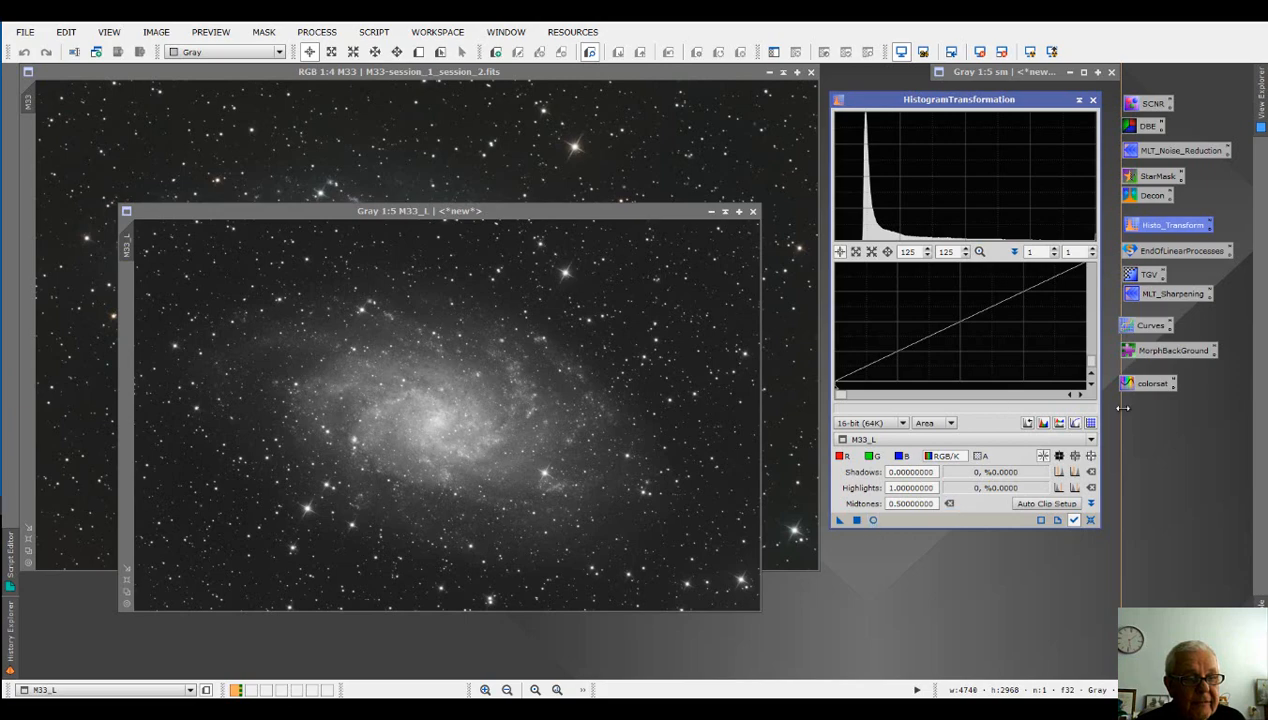
{"action": "left_click", "coordinate": [980, 252]}
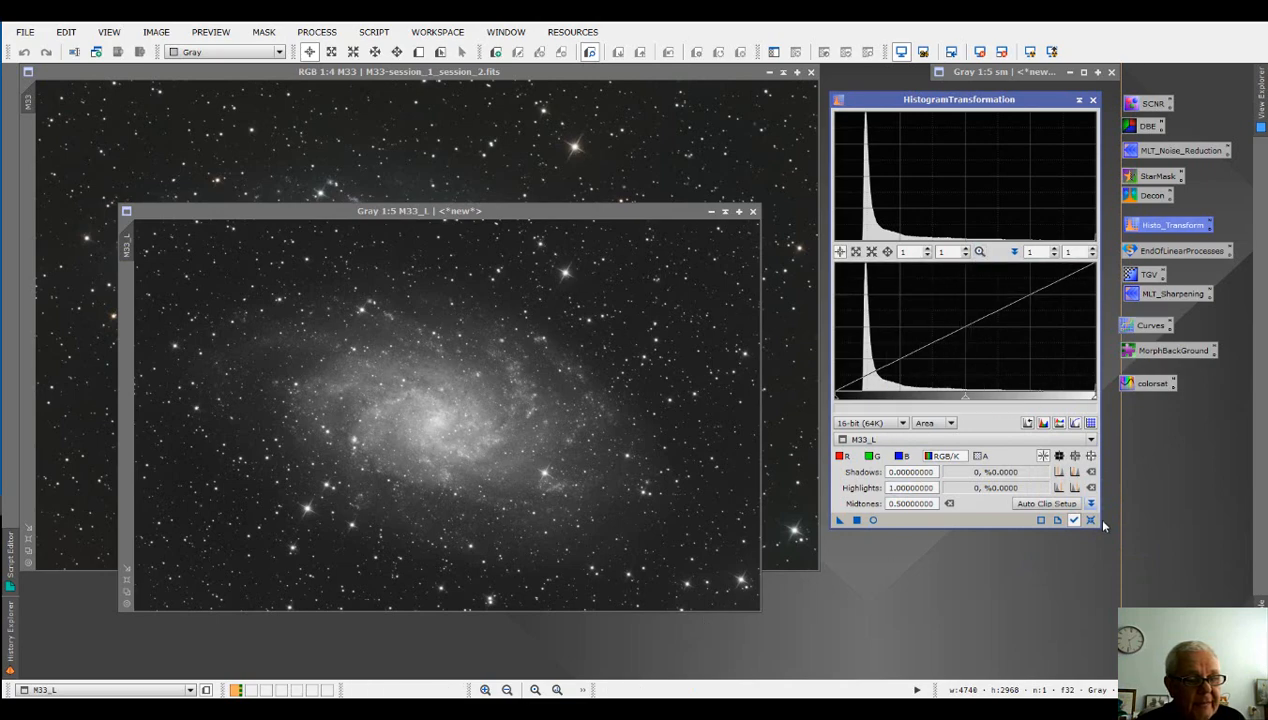
{"action": "left_click", "coordinate": [872, 521]}
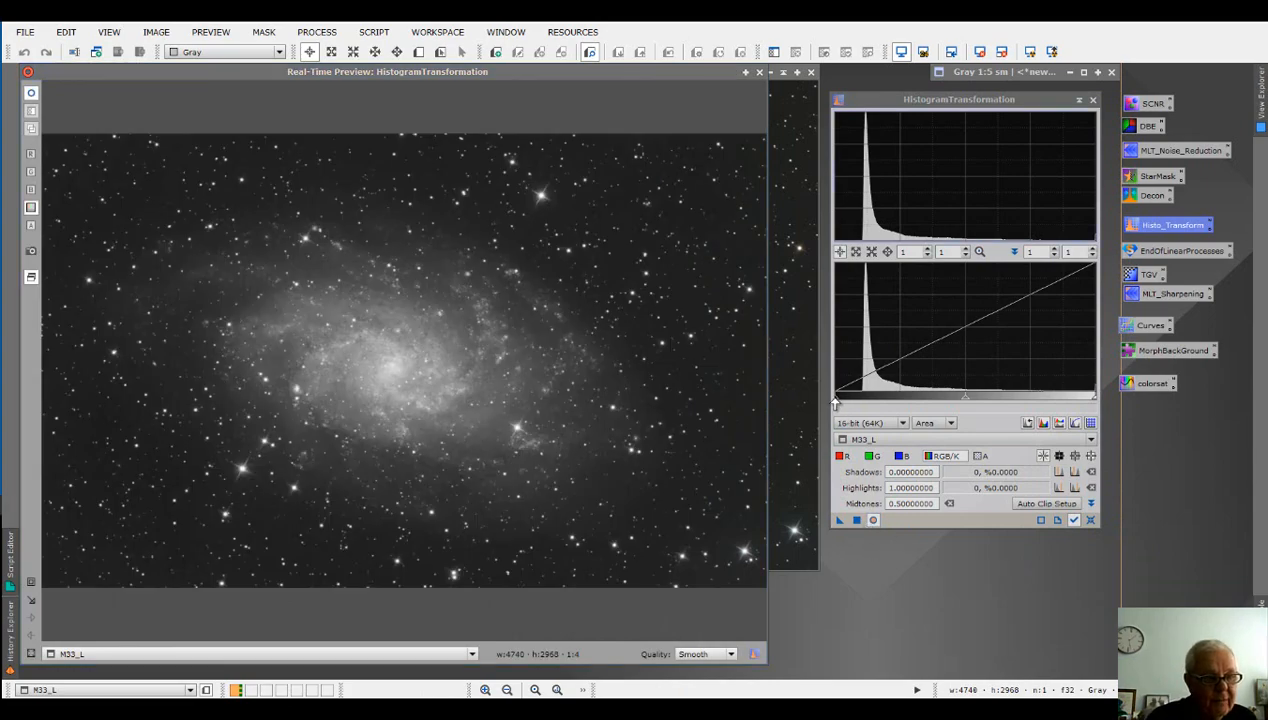
- Raise M33_L's histogram shadows to about 0.139 and lower its midtones to about 0.061 for a high-contrast galaxy mask
{"action": "left_click_drag", "start_coordinate": [836, 403], "coordinate": [866, 403]}
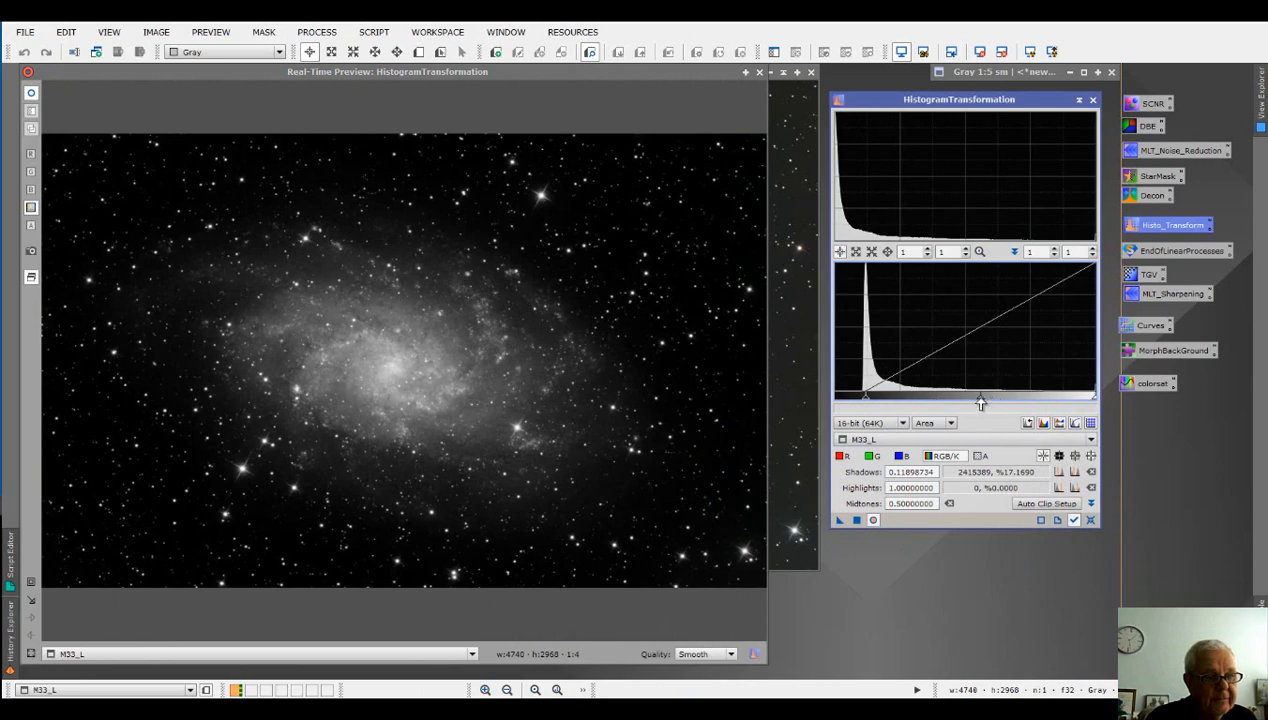
{"action": "left_click_drag", "start_coordinate": [980, 403], "coordinate": [867, 402]}
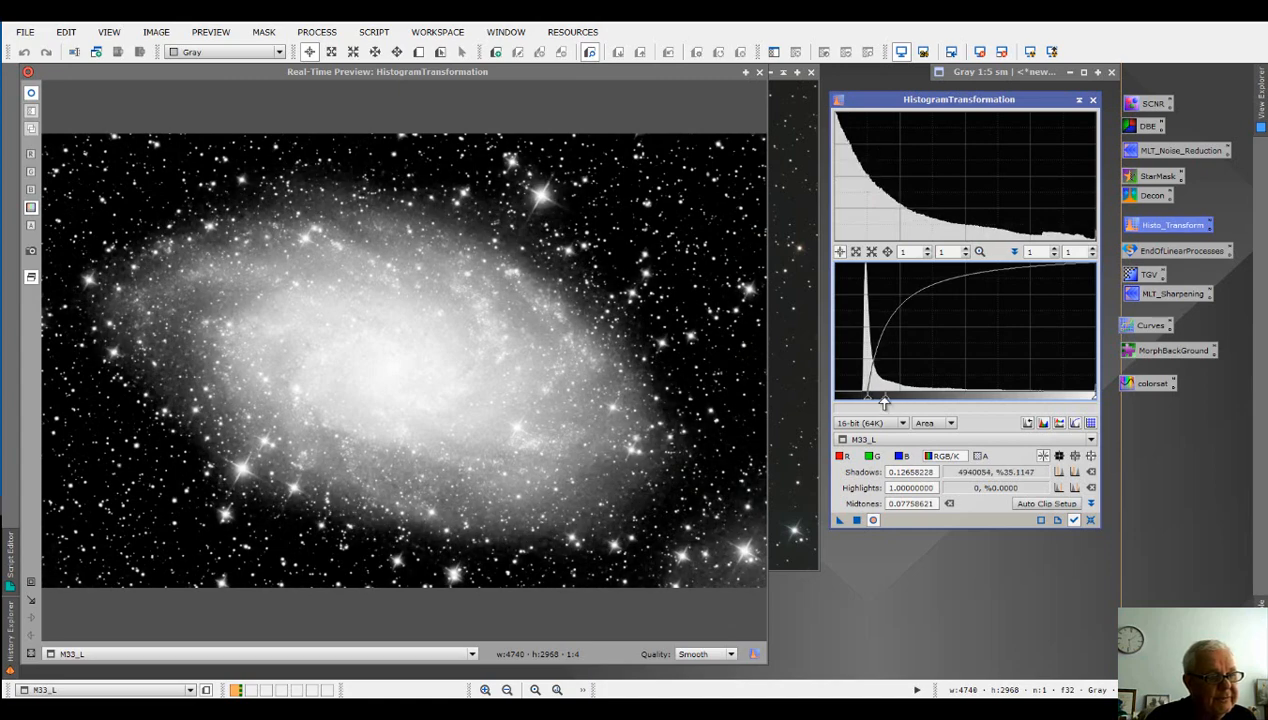
{"action": "left_click_drag", "start_coordinate": [886, 397], "coordinate": [867, 403]}
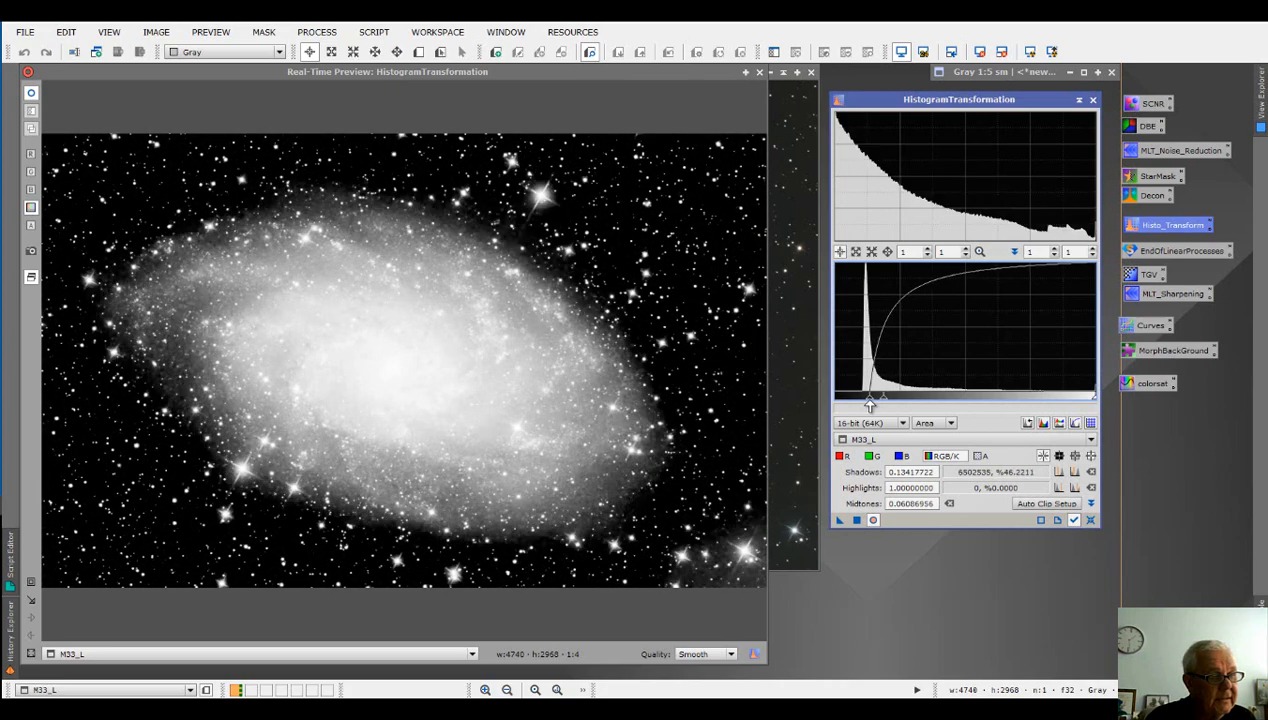
{"action": "left_click_drag", "start_coordinate": [867, 403], "coordinate": [871, 406]}
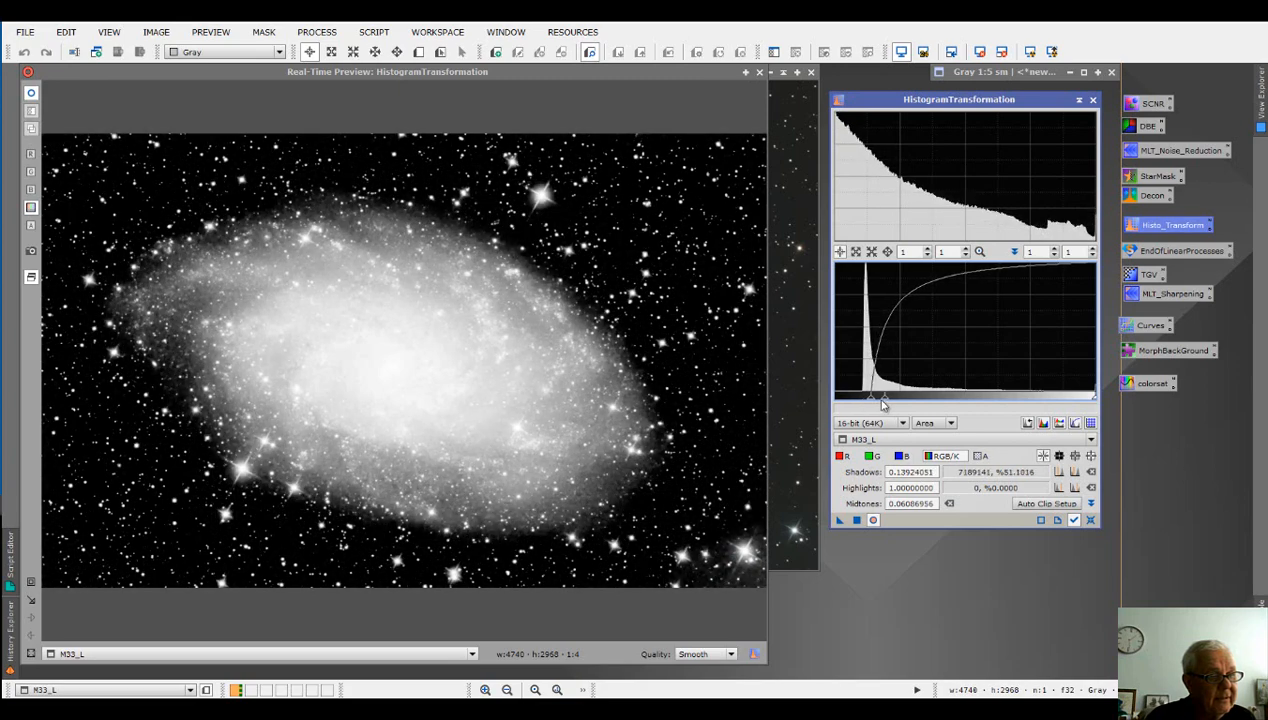
- Lower M33_L's histogram midtones to about 0.029, apply the stretch, and close the real-time preview and HistogramTransformation
{"action": "left_click_drag", "start_coordinate": [885, 402], "coordinate": [876, 402]}
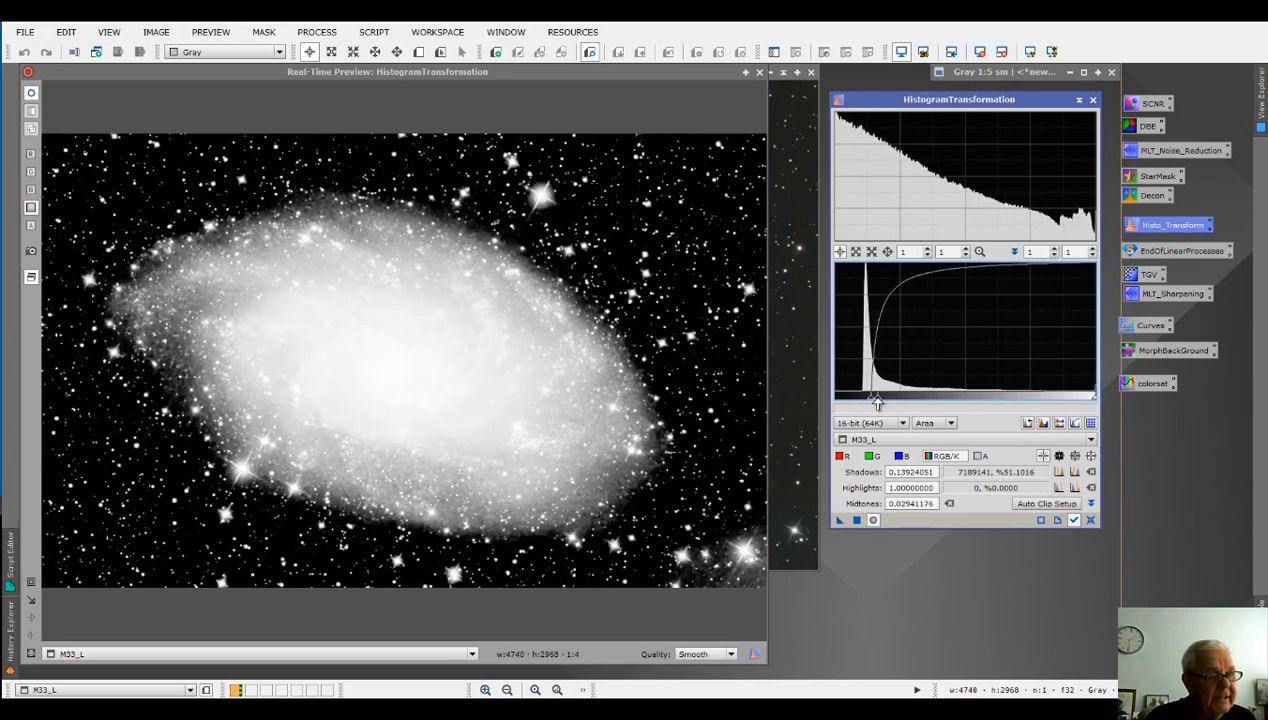
{"action": "left_click", "coordinate": [856, 520]}
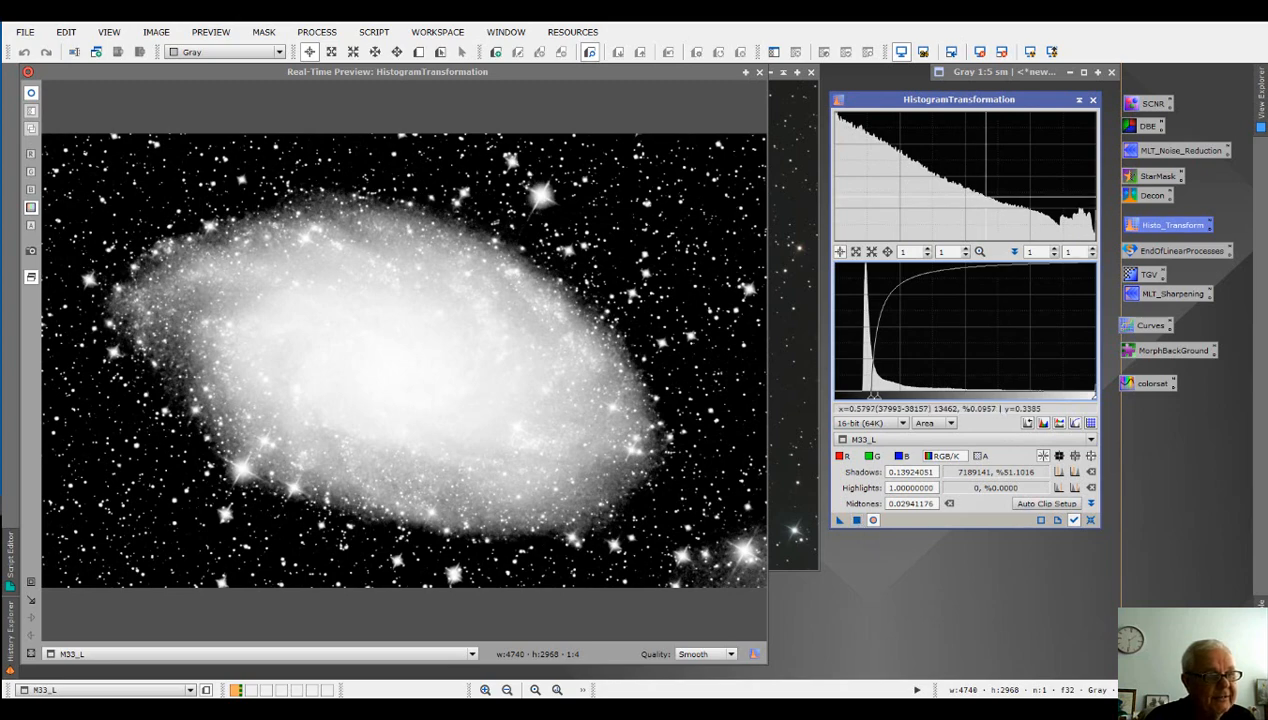
{"action": "left_click", "coordinate": [857, 521]}
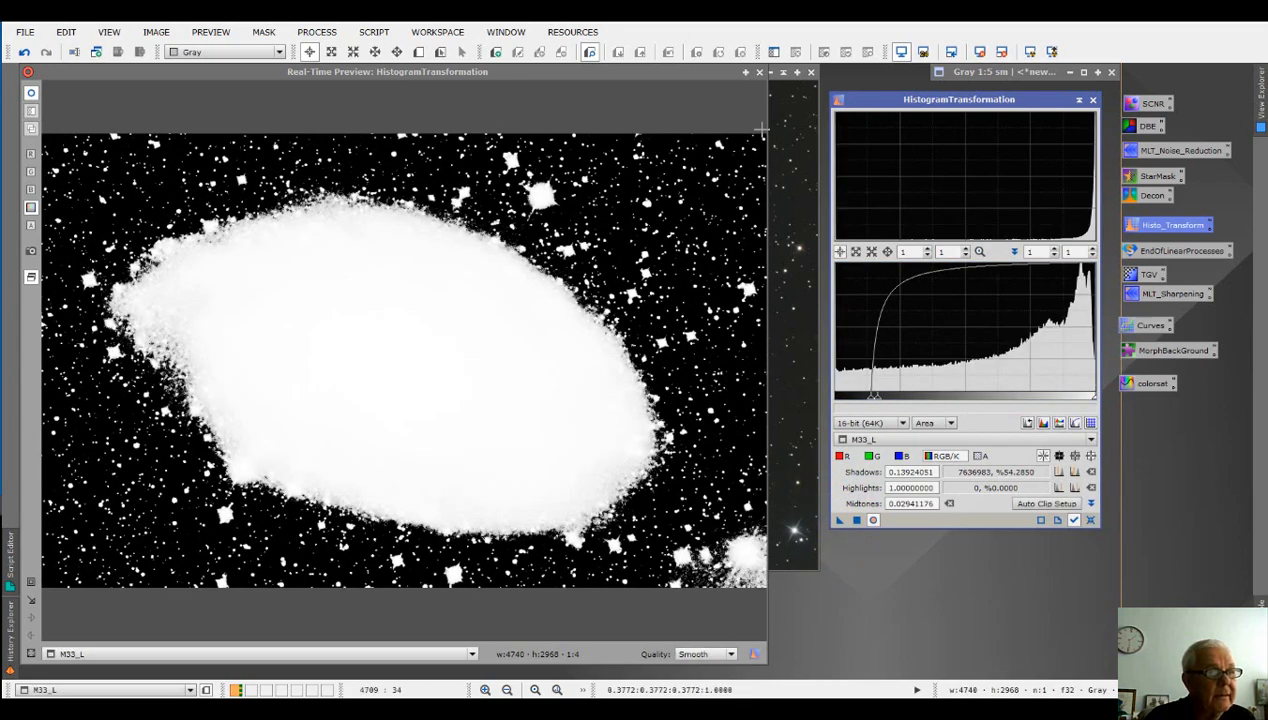
{"action": "left_click", "coordinate": [759, 72]}
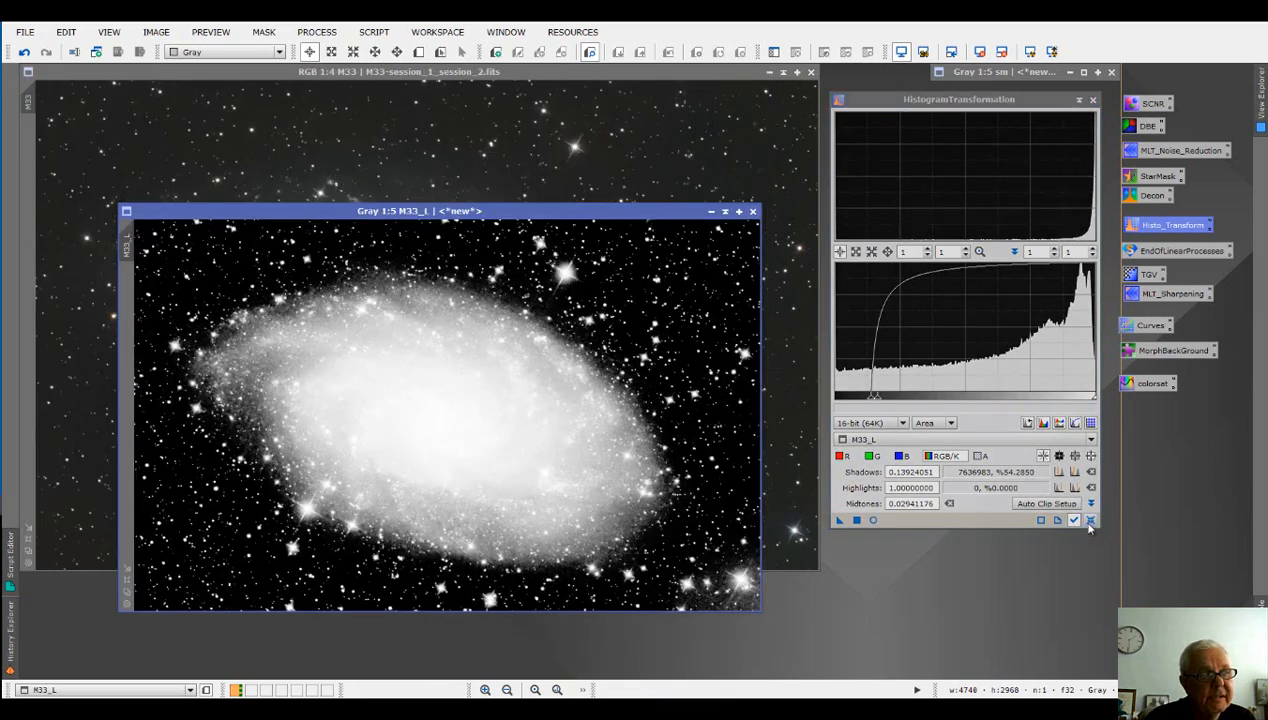
{"action": "left_click", "coordinate": [1093, 99]}
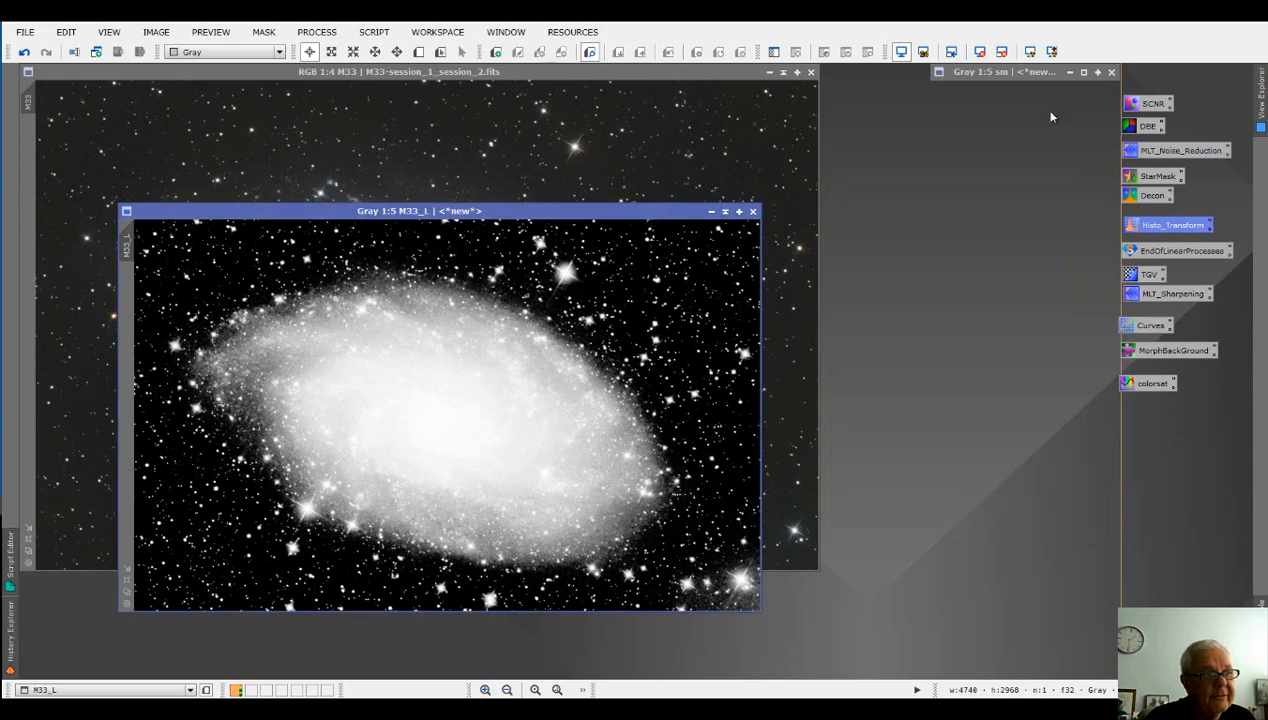
- Rename the stretched M33_L luminance image as m and park it, minimized, beneath the sm image
{"action": "left_click_drag", "start_coordinate": [632, 212], "coordinate": [1002, 217]}
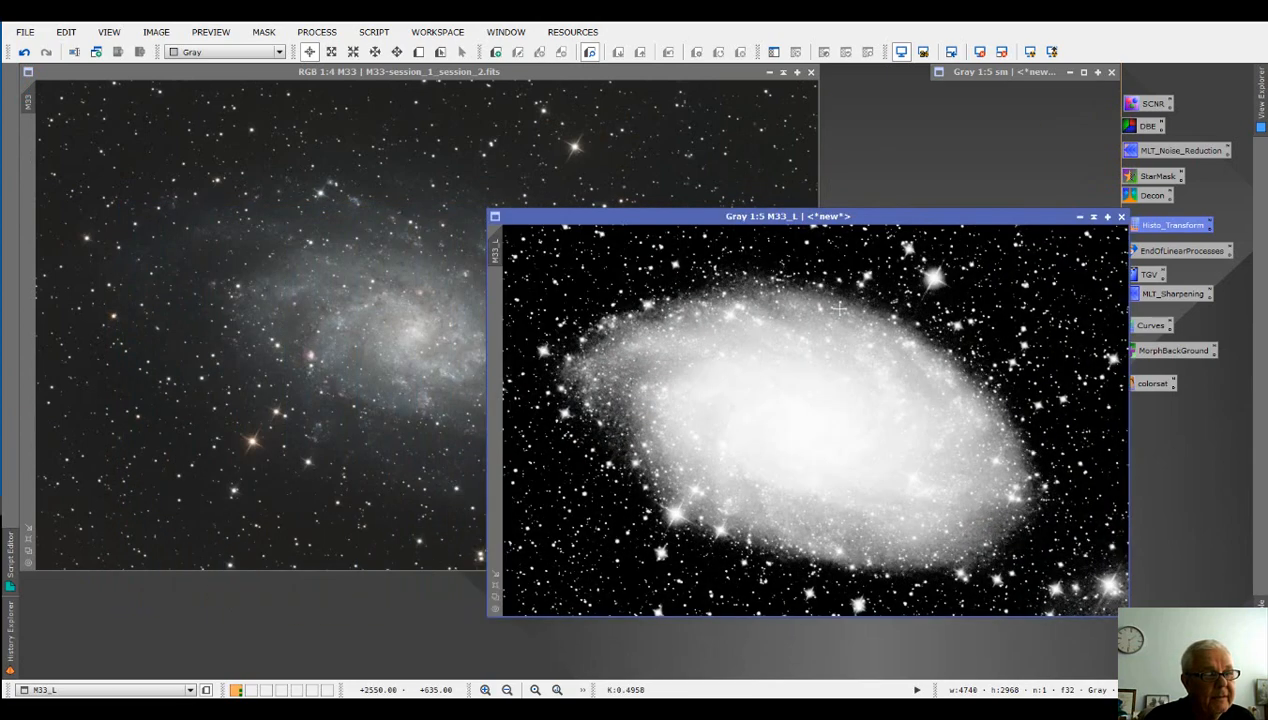
{"action": "right_click", "coordinate": [724, 263]}
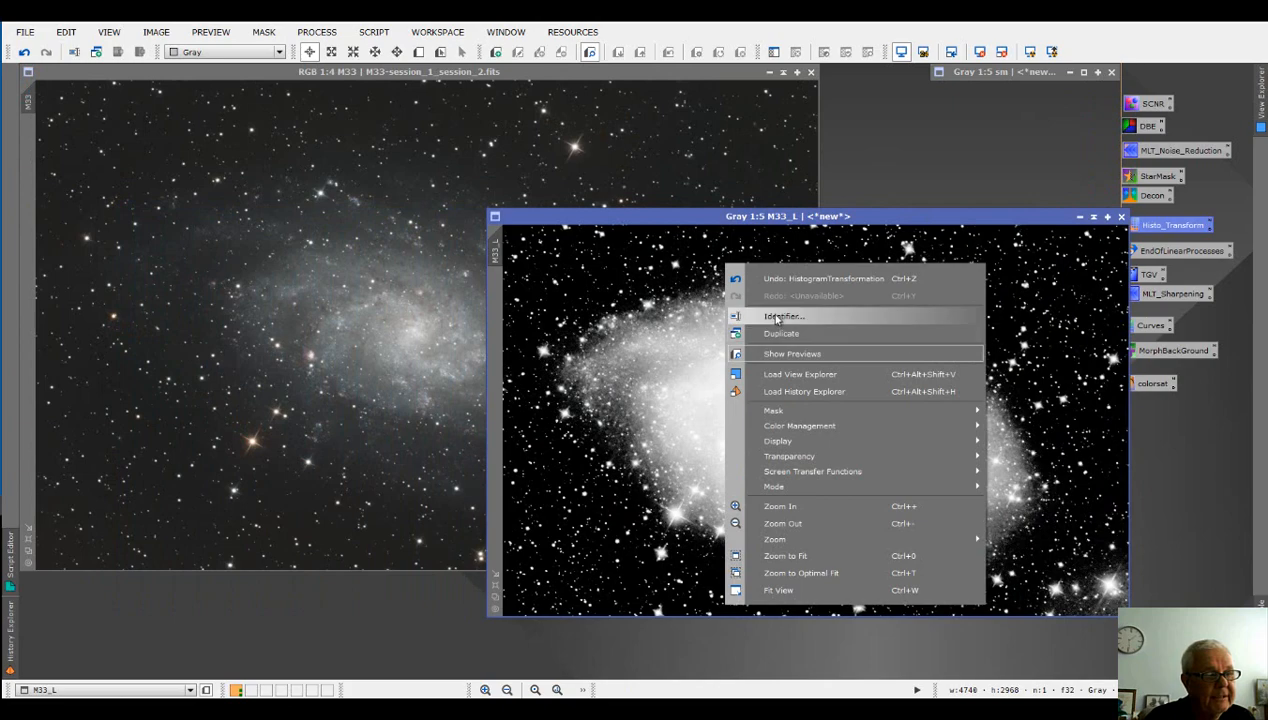
{"action": "left_click", "coordinate": [777, 317]}
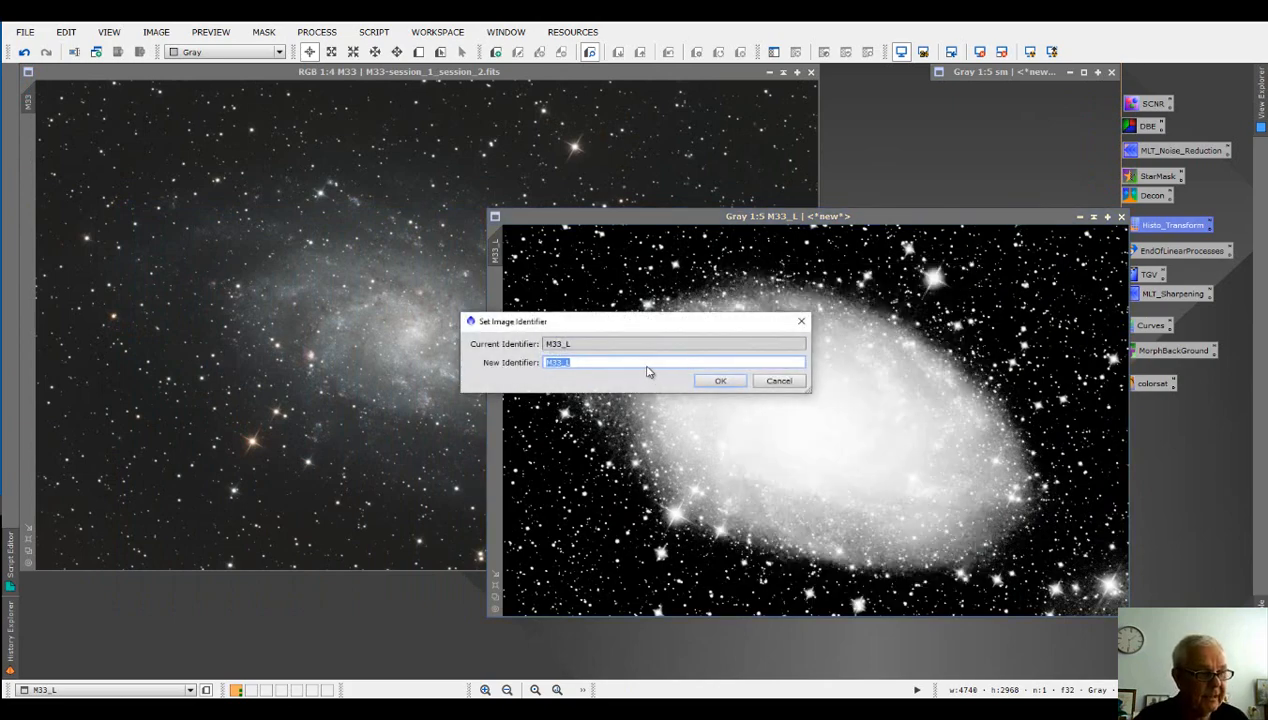
{"action": "type", "text": "m"}
{"action": "left_click", "coordinate": [720, 381]}
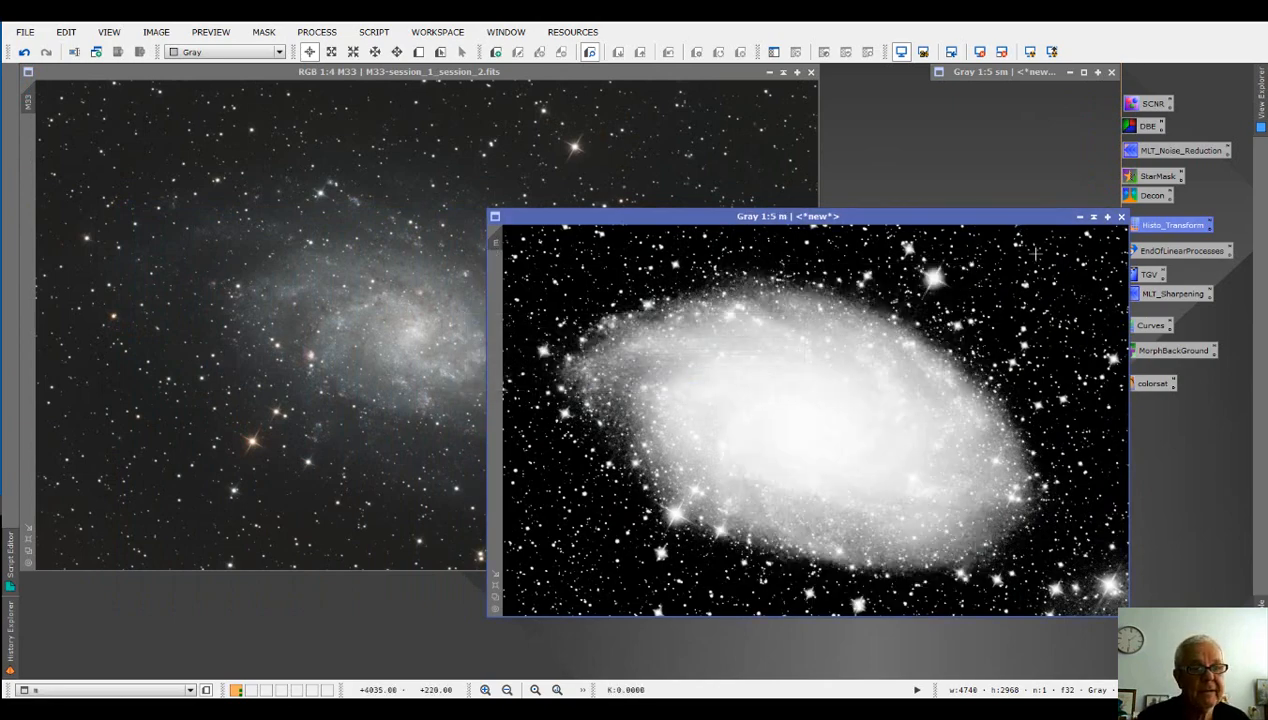
{"action": "left_click", "coordinate": [1081, 216]}
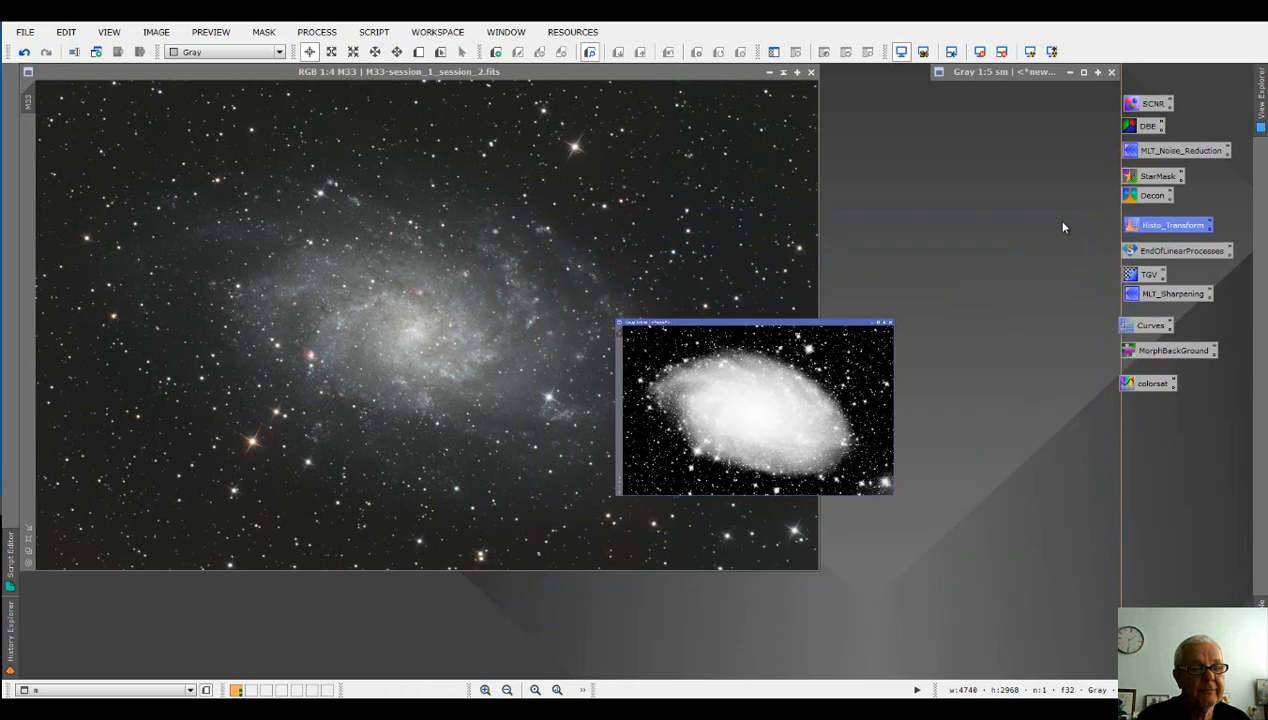
{"action": "left_click_drag", "start_coordinate": [790, 411], "coordinate": [1003, 100]}
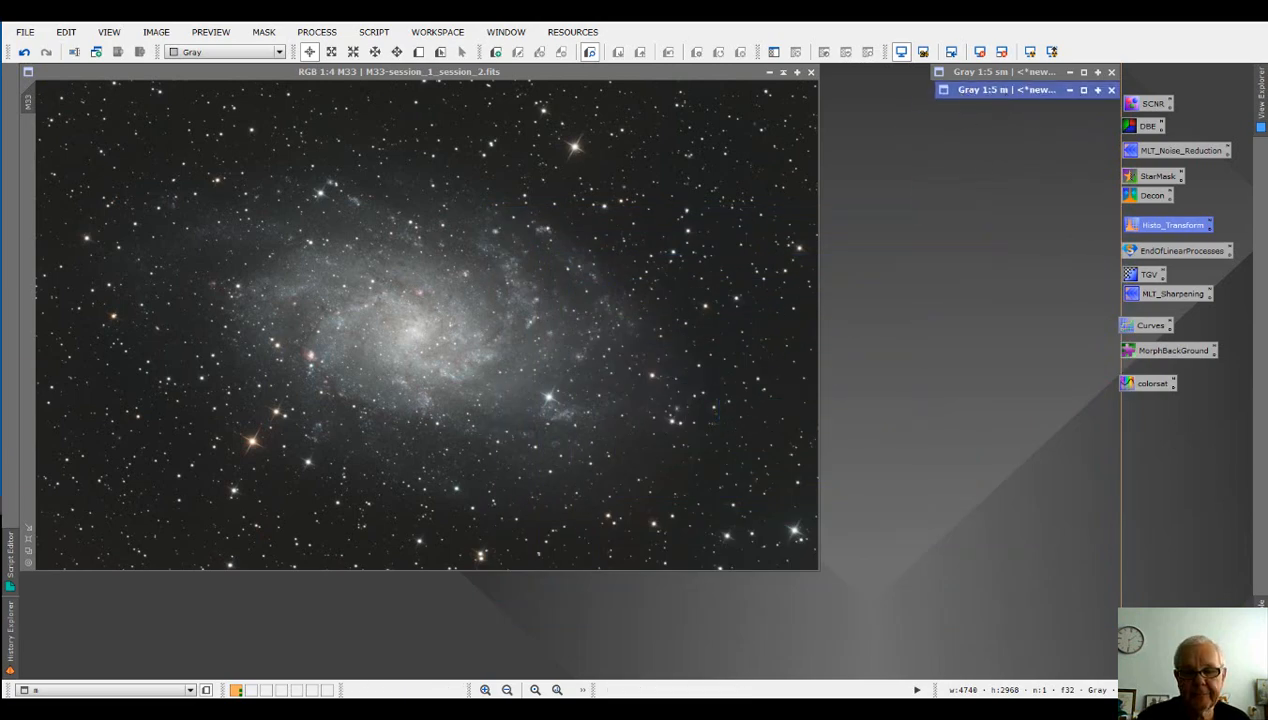
- Open the PixelMath process and place it beside the M33 color image
{"action": "left_click", "coordinate": [1160, 448]}
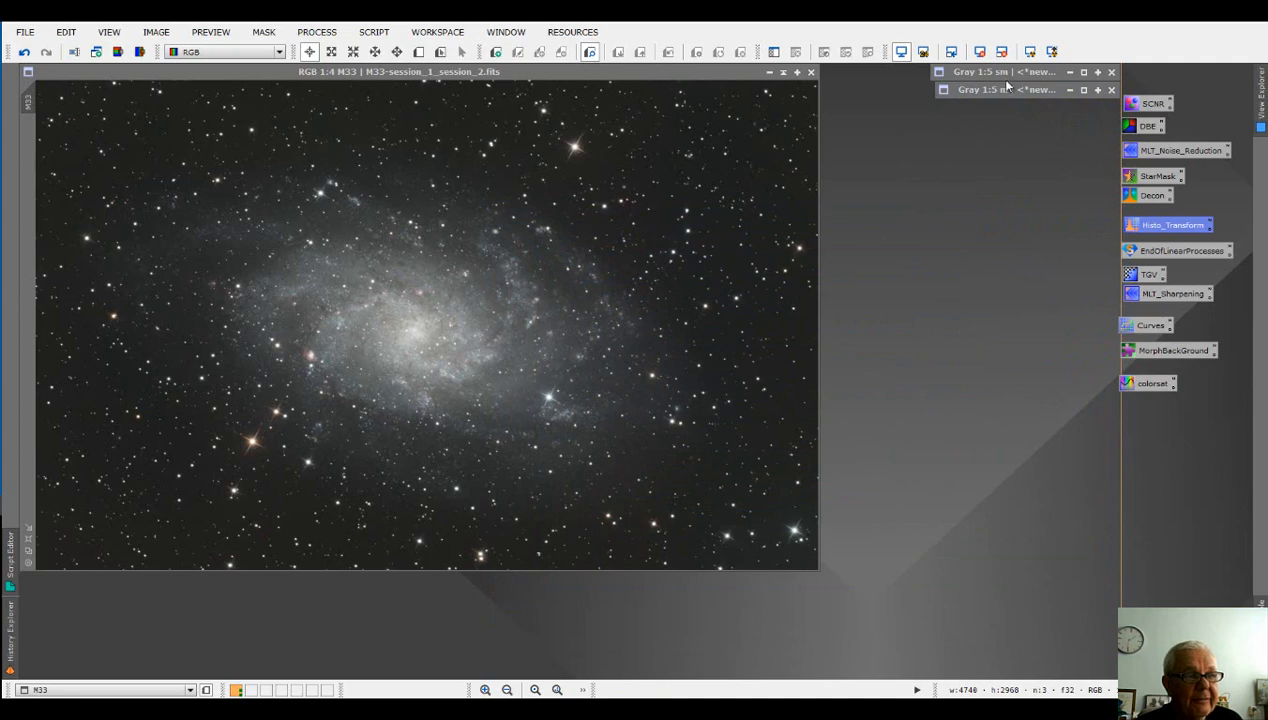
{"action": "left_click", "coordinate": [327, 36]}
{"action": "mouse_move", "coordinate": [415, 50]}
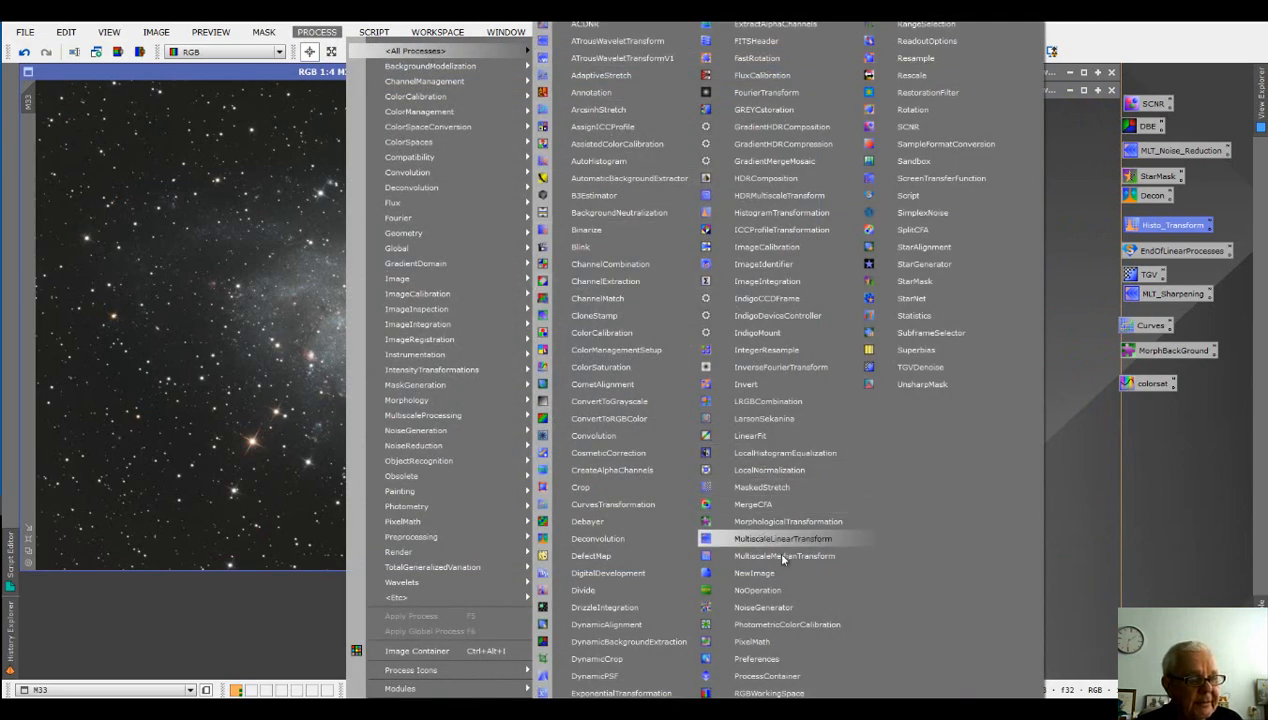
{"action": "left_click", "coordinate": [752, 641]}
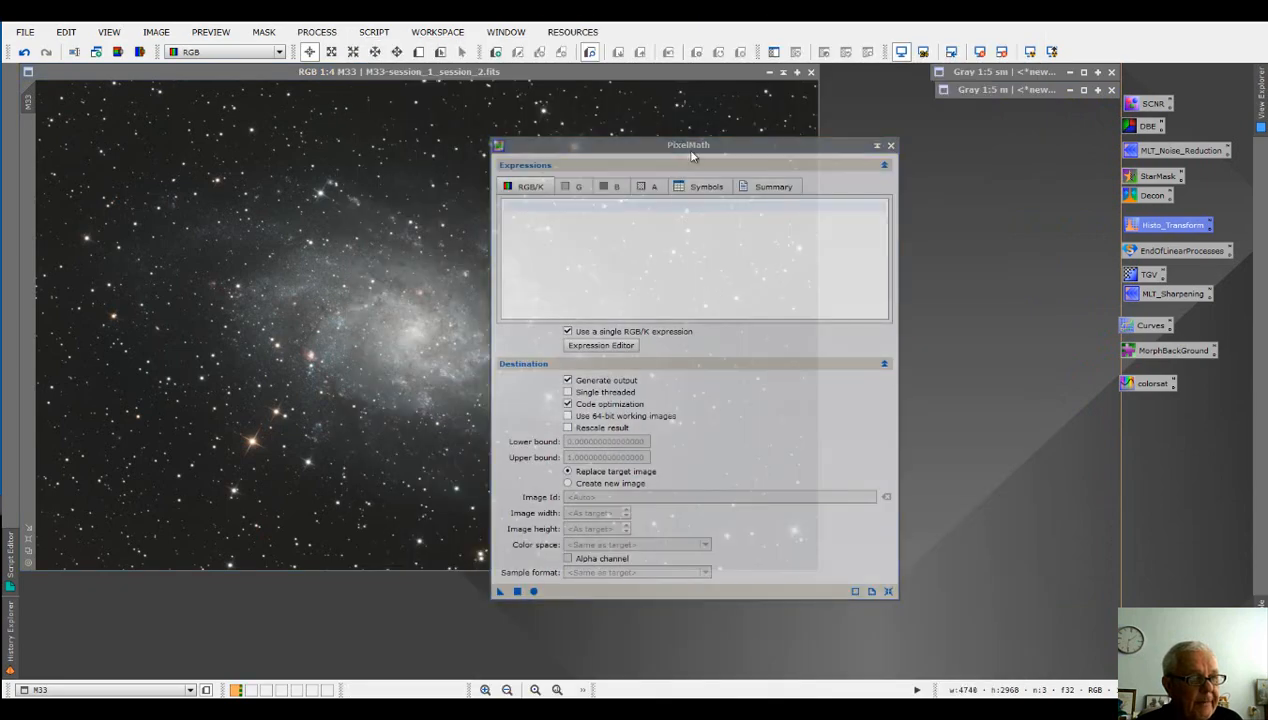
{"action": "left_click_drag", "start_coordinate": [690, 147], "coordinate": [627, 148]}
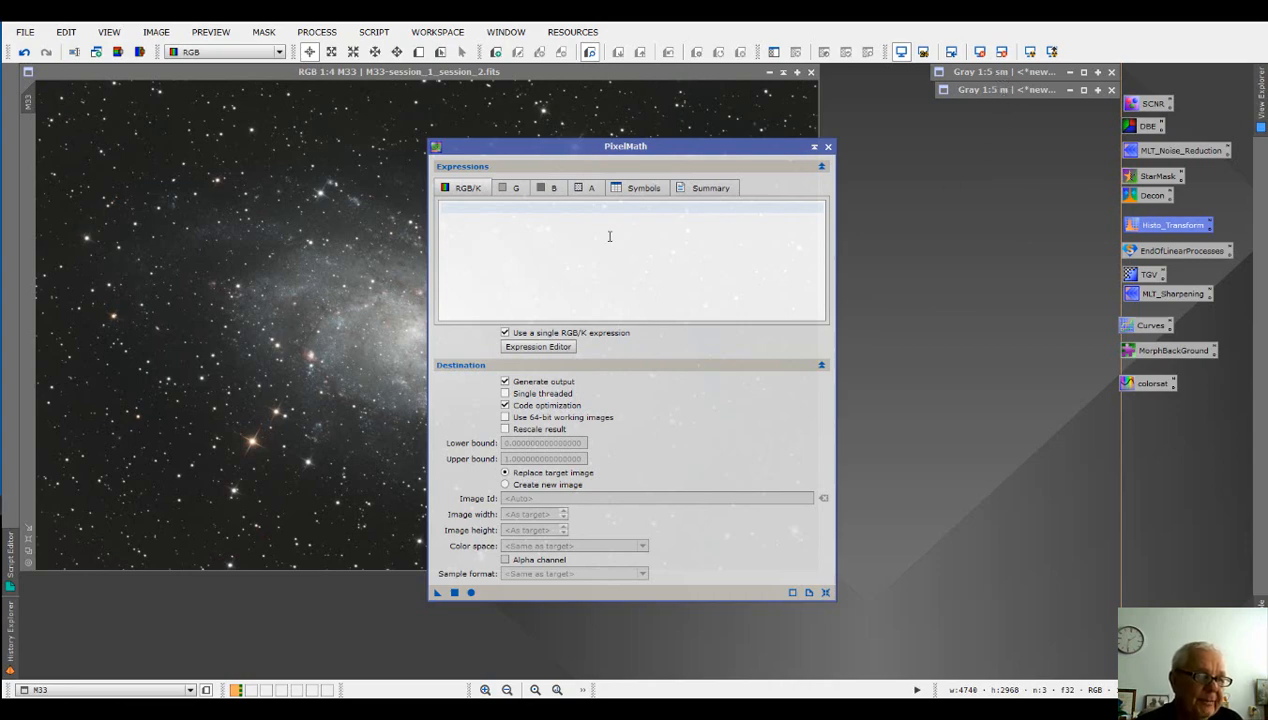
{"action": "left_click_drag", "start_coordinate": [640, 147], "coordinate": [1067, 188]}
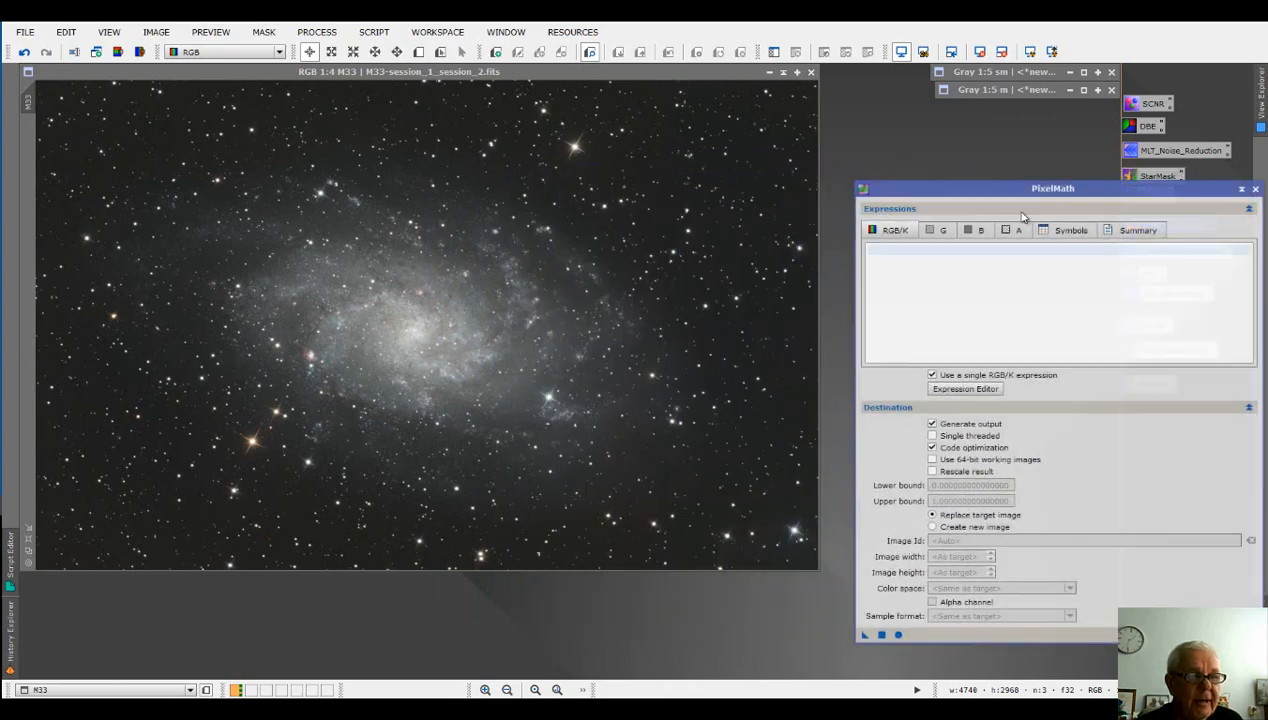
- Restore the m image and apply it as a mask to the M33 color image, keeping M33 fully in view
{"action": "double_click", "coordinate": [980, 90]}
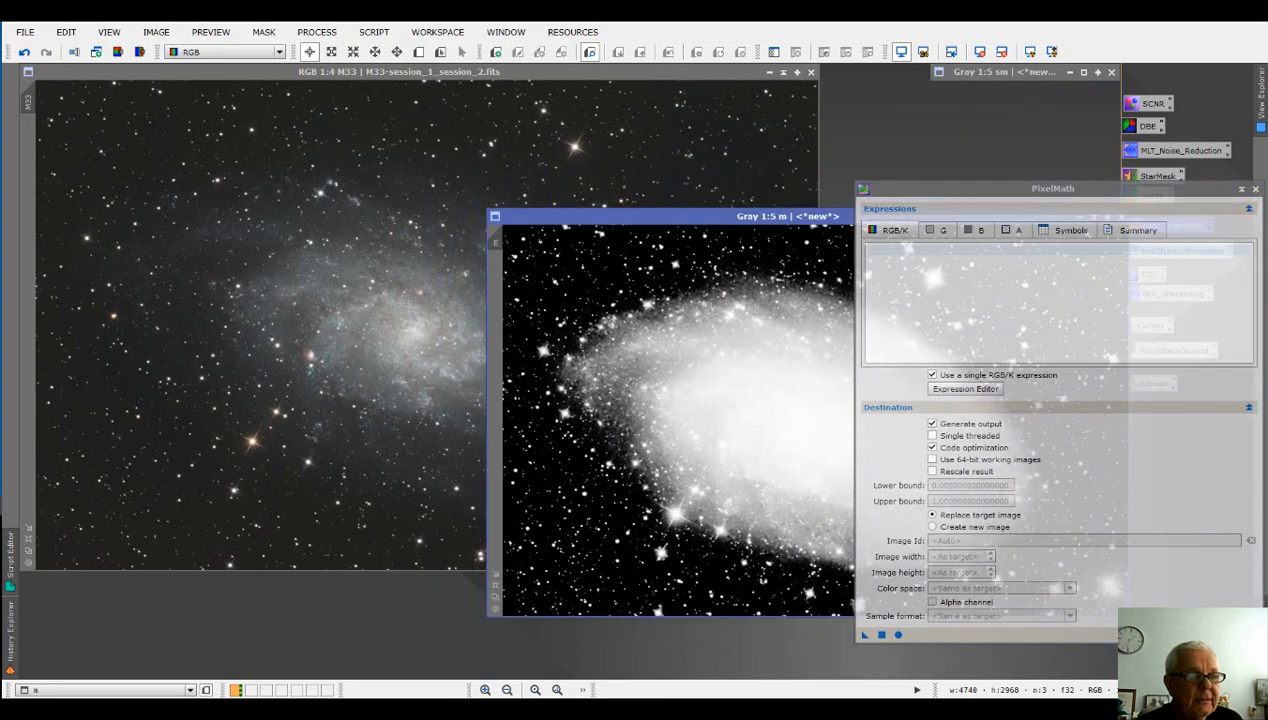
{"action": "left_click_drag", "start_coordinate": [764, 217], "coordinate": [774, 217]}
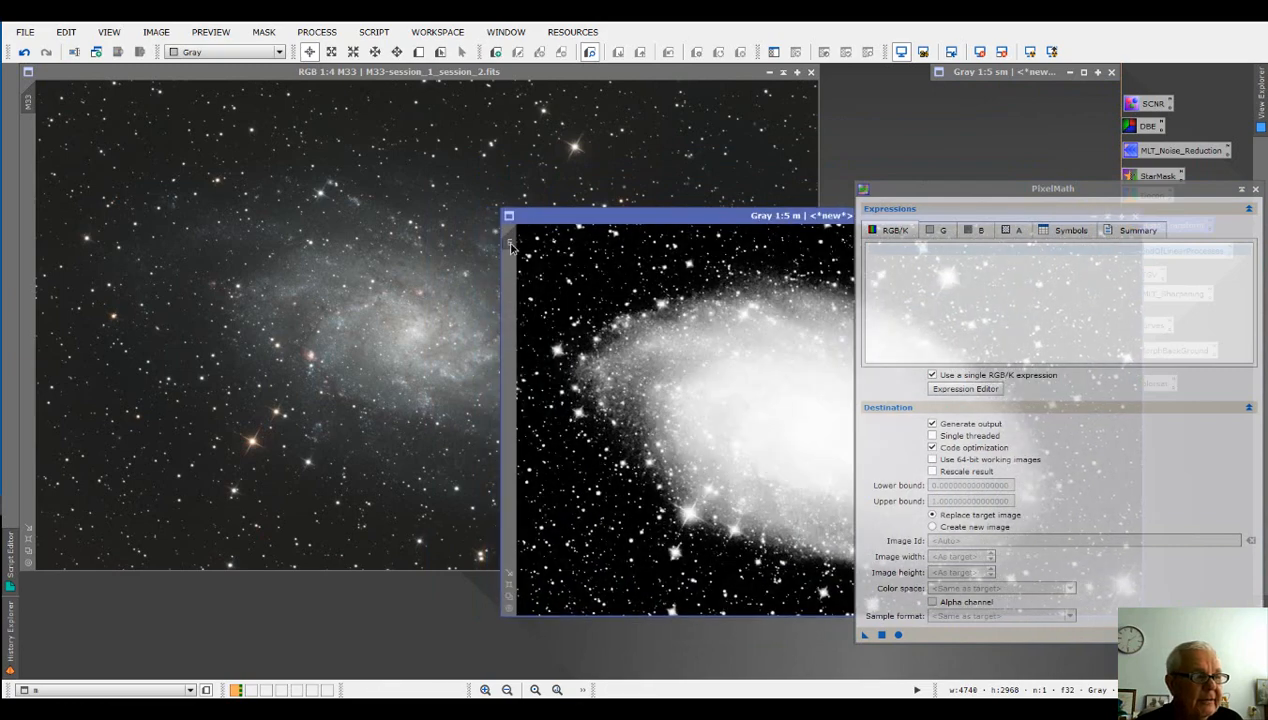
{"action": "left_click_drag", "start_coordinate": [30, 150], "coordinate": [28, 150]}
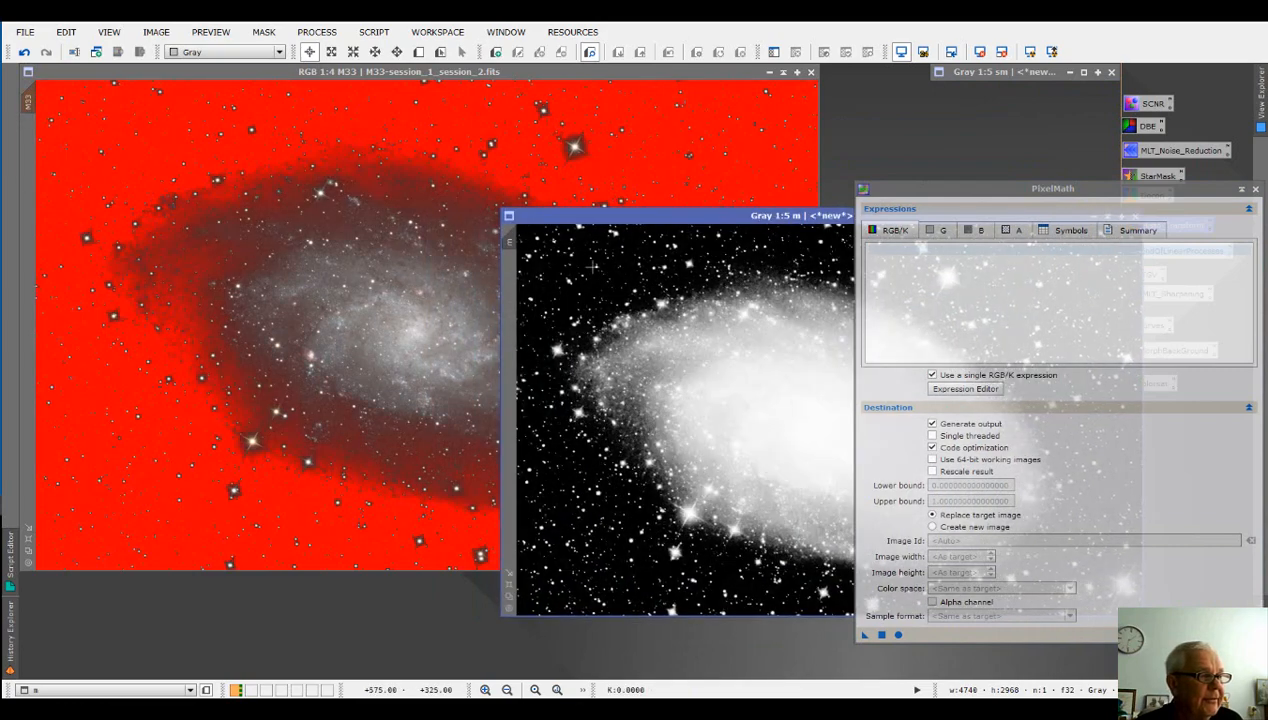
{"action": "left_click_drag", "start_coordinate": [655, 222], "coordinate": [933, 284]}
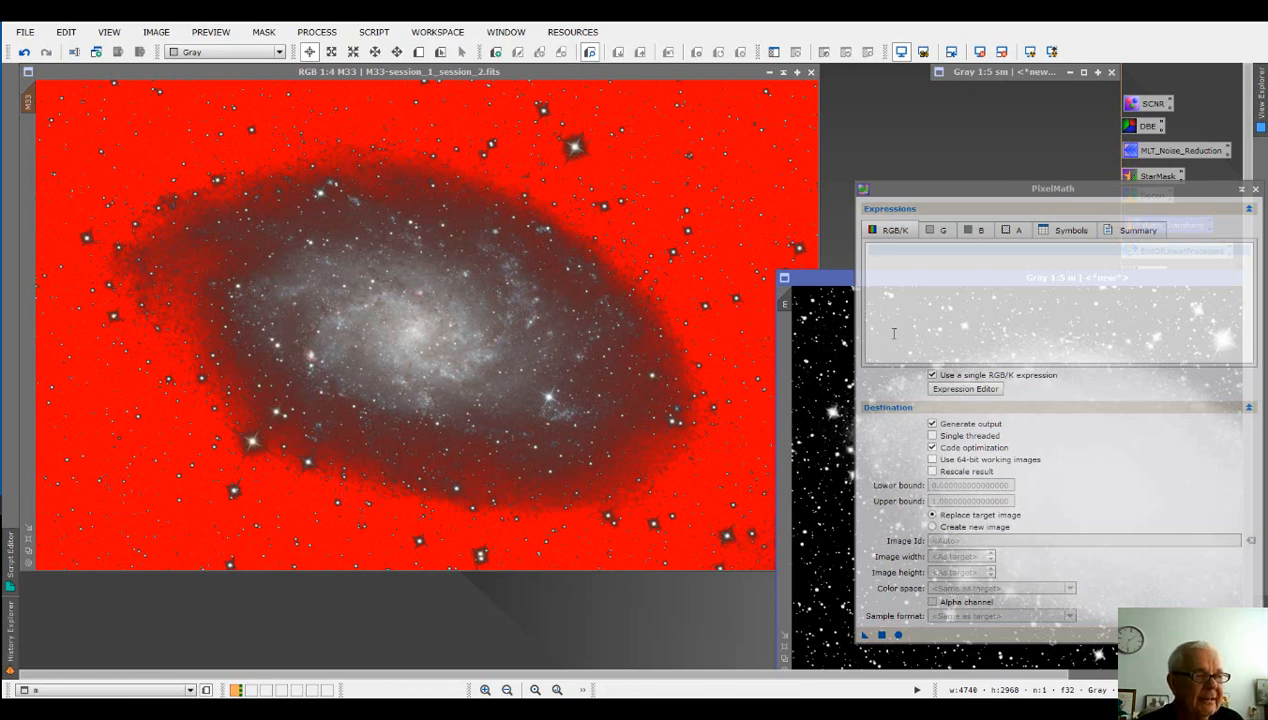
- Remove the mask from the M33 color image
{"action": "left_click", "coordinate": [345, 74]}
{"action": "left_click", "coordinate": [264, 32]}
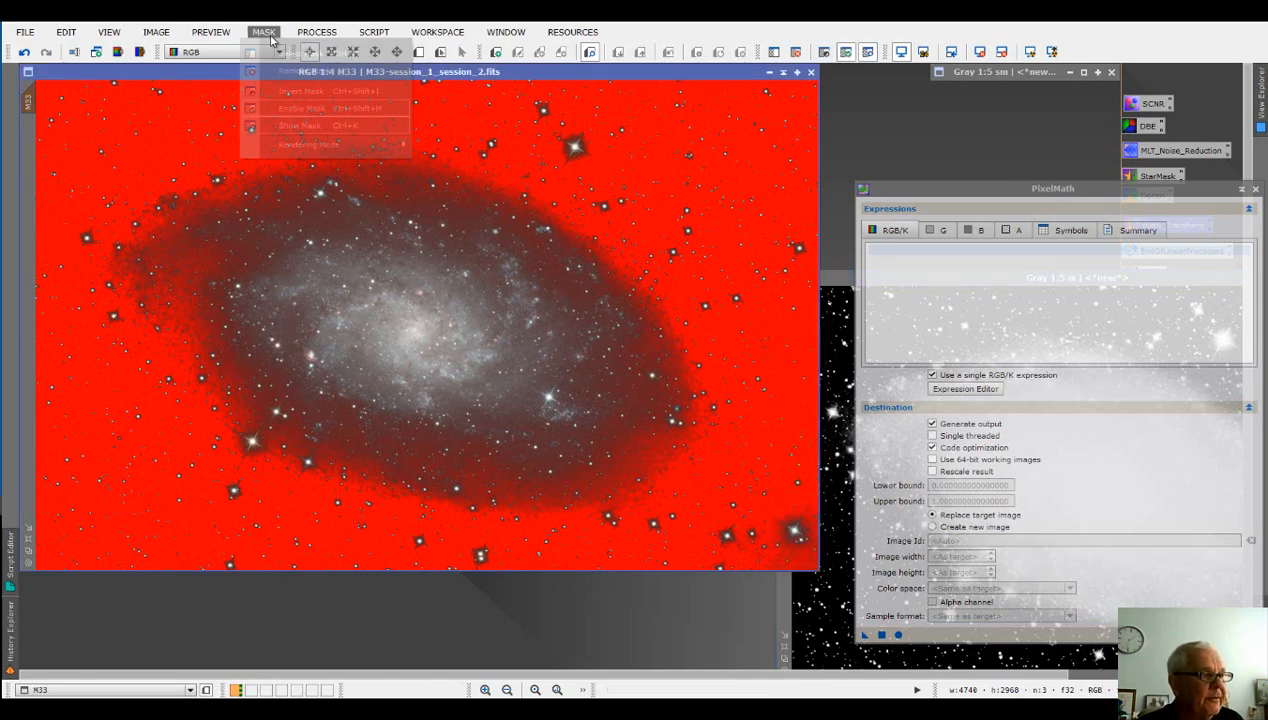
{"action": "left_click", "coordinate": [300, 69]}
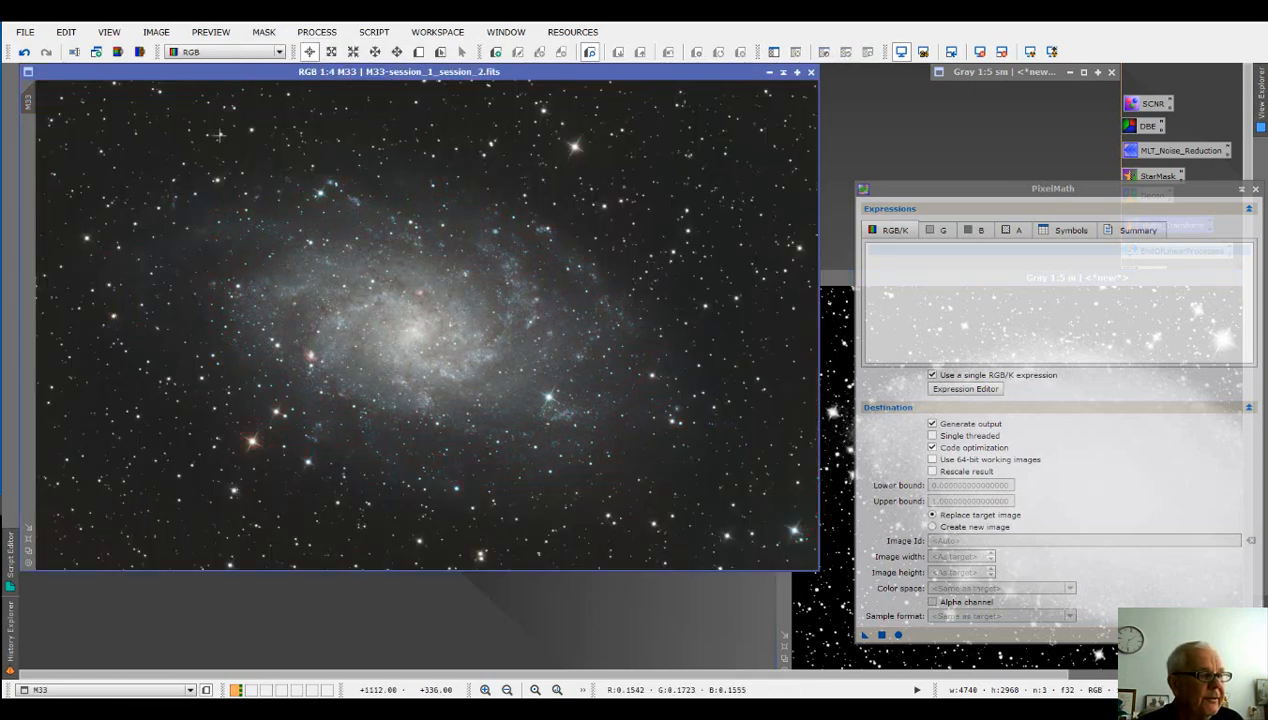
- Subtract the star mask from the luminance mask with the PixelMath expression m-sm, creating a new image, and minimize m
{"action": "left_click", "coordinate": [845, 285]}
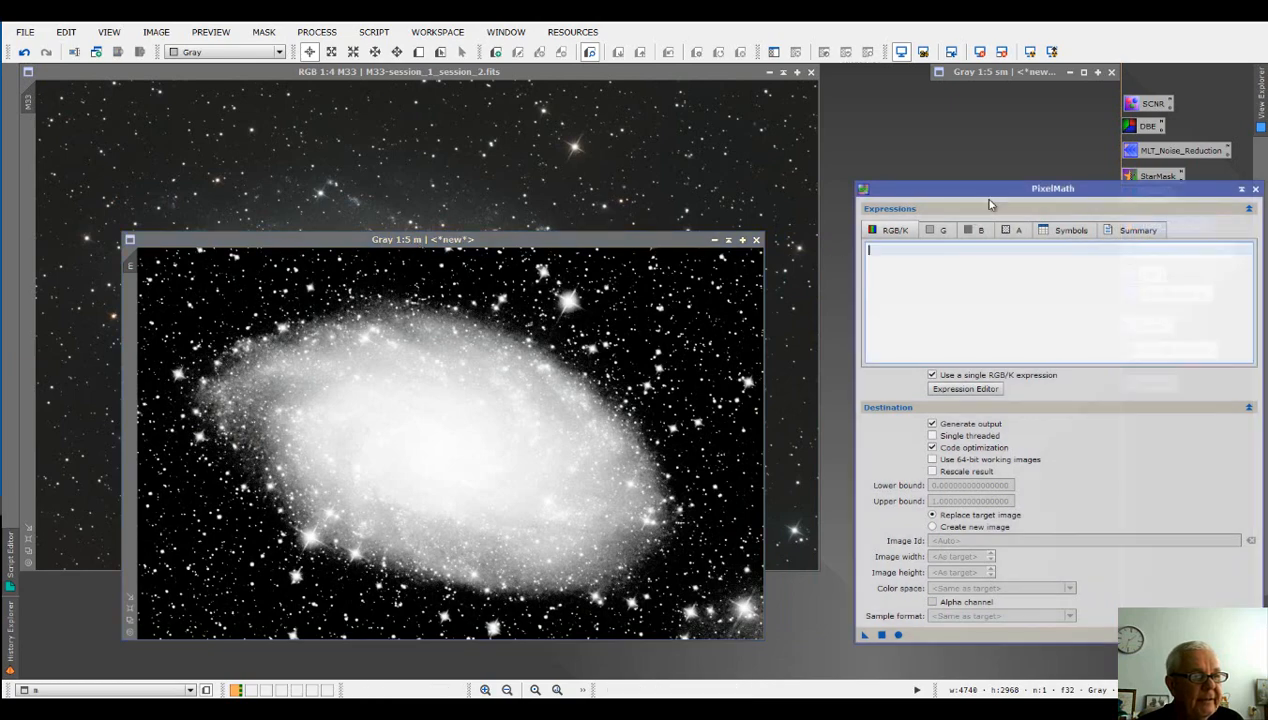
{"action": "left_click_drag", "start_coordinate": [997, 190], "coordinate": [953, 114]}
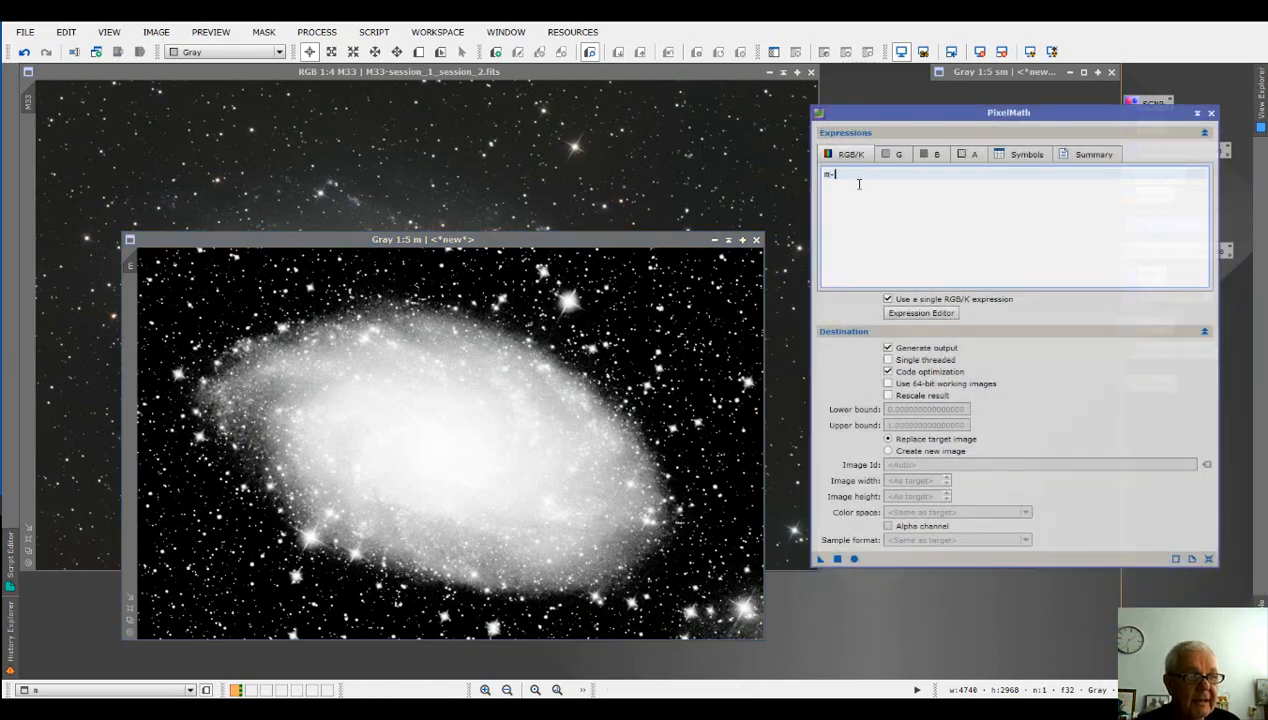
{"action": "type", "text": "m"}
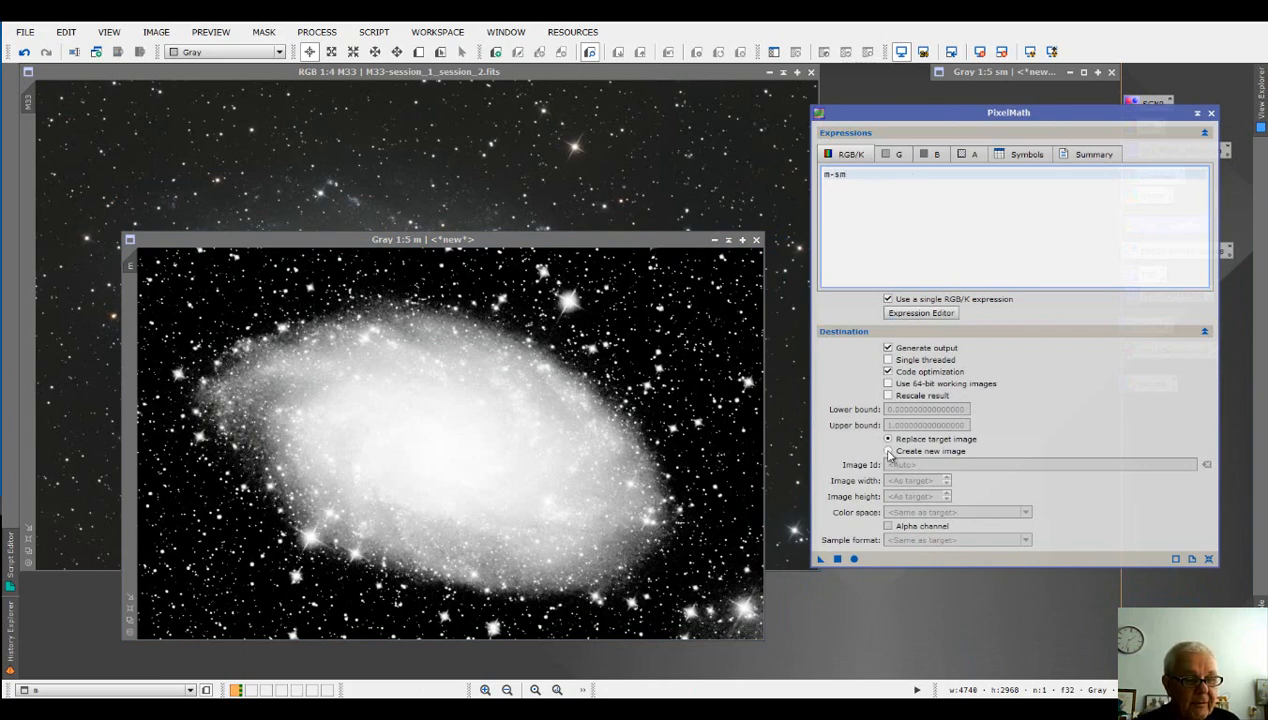
{"action": "left_click", "coordinate": [889, 451]}
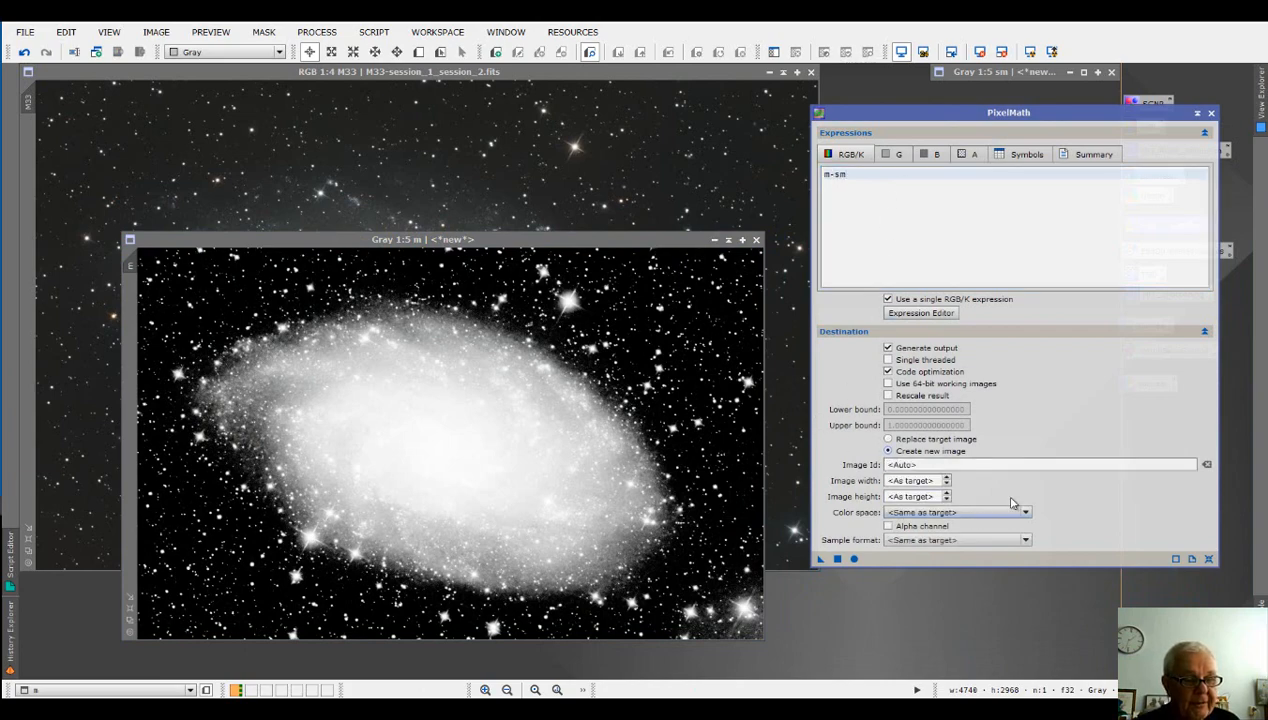
{"action": "left_click", "coordinate": [728, 241]}
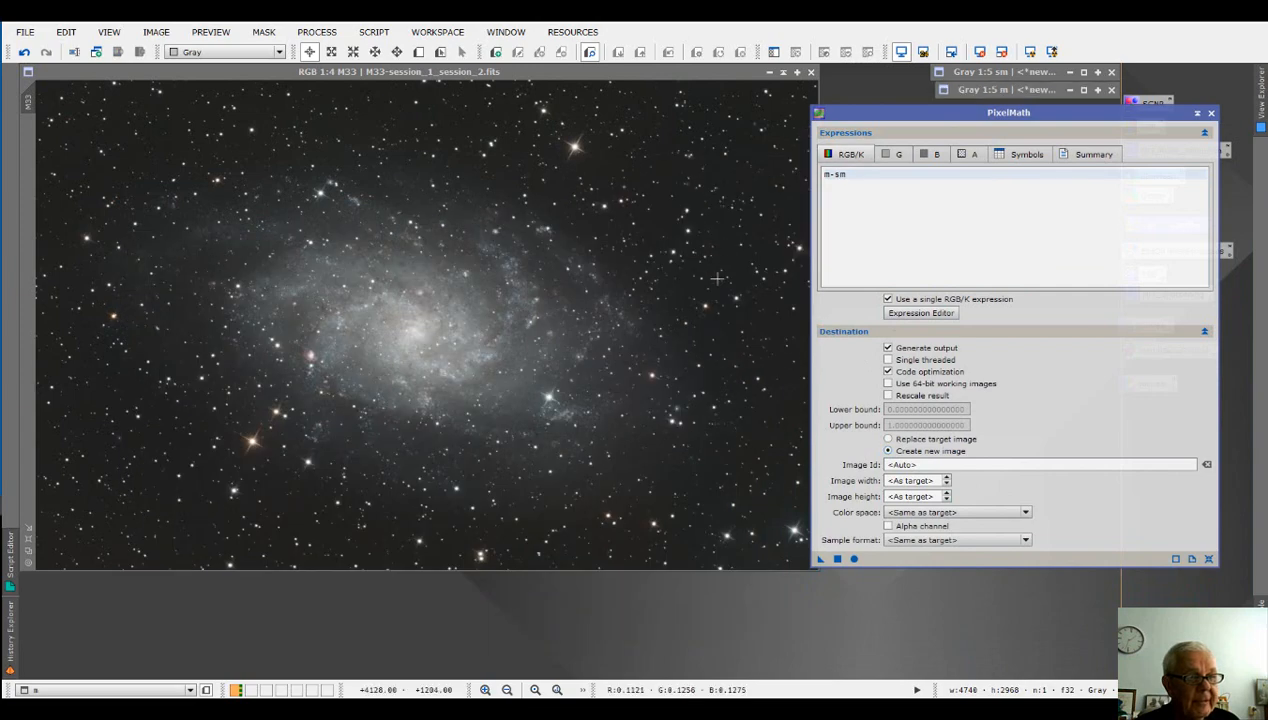
{"action": "left_click", "coordinate": [838, 559]}
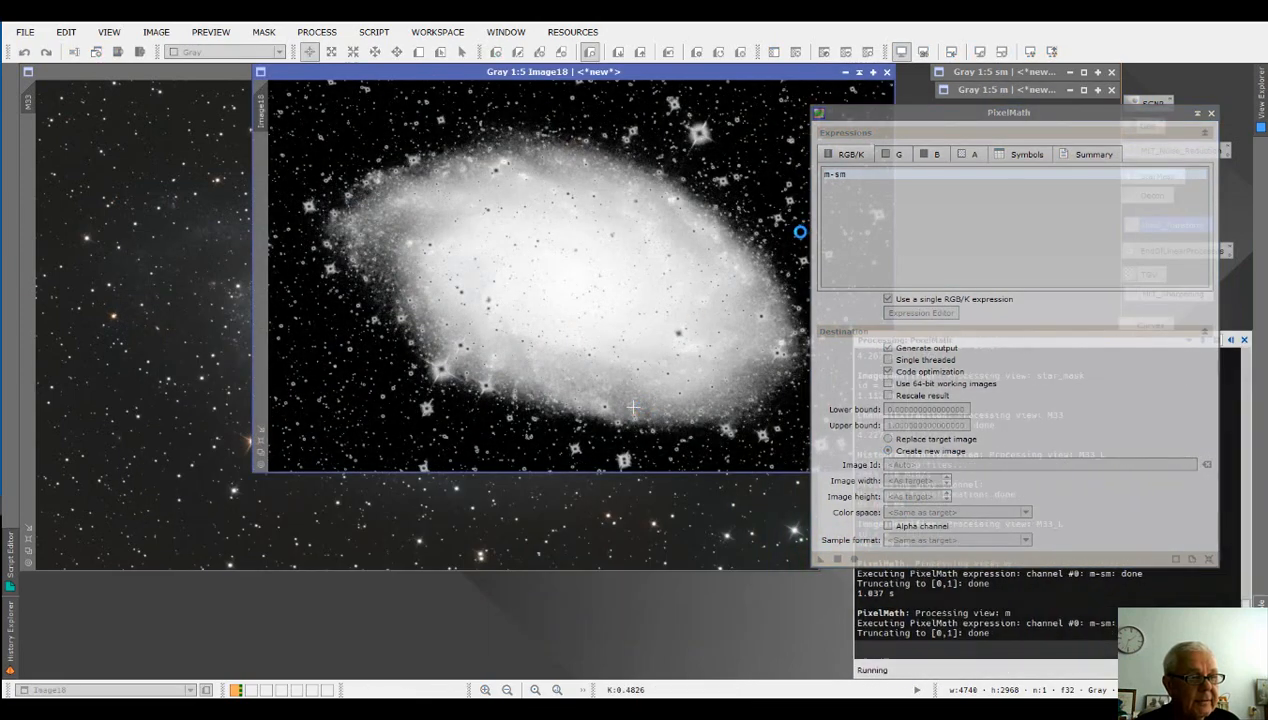
- Apply the new m-sm result as a mask to the M33 color image and move the overlapping windows aside
{"action": "left_click_drag", "start_coordinate": [922, 124], "coordinate": [1050, 186]}
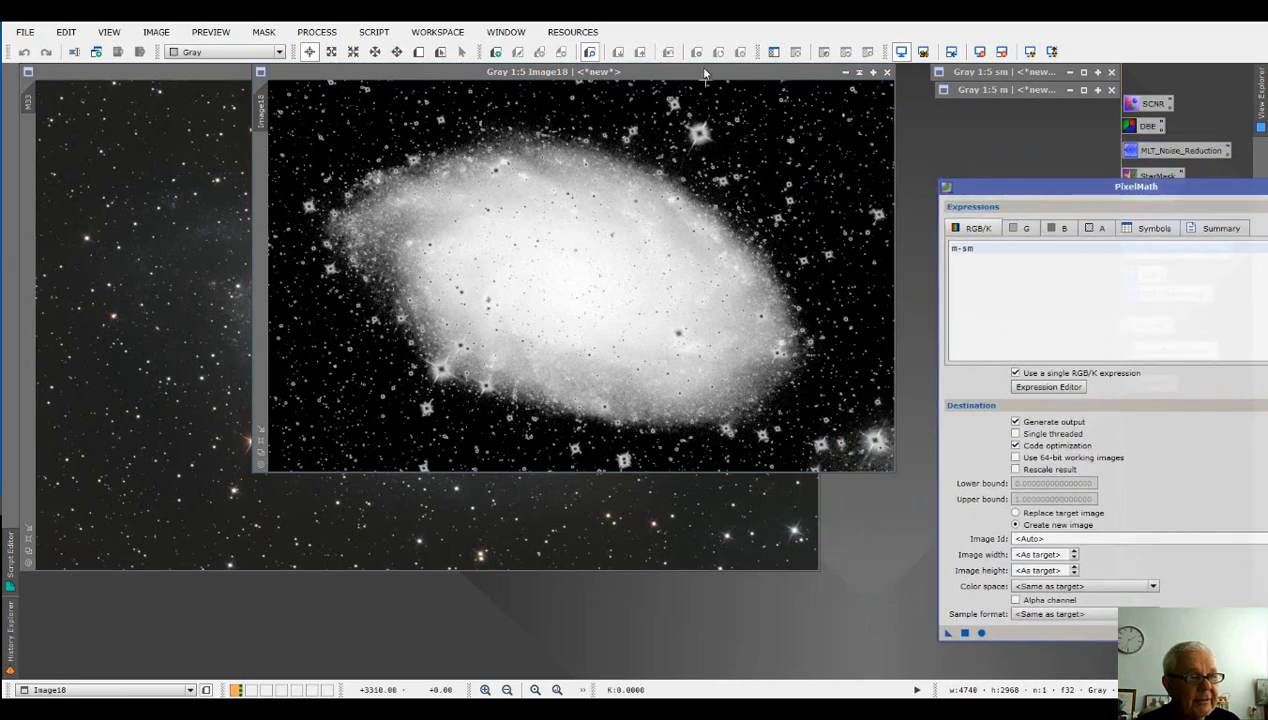
{"action": "left_click_drag", "start_coordinate": [300, 72], "coordinate": [484, 117]}
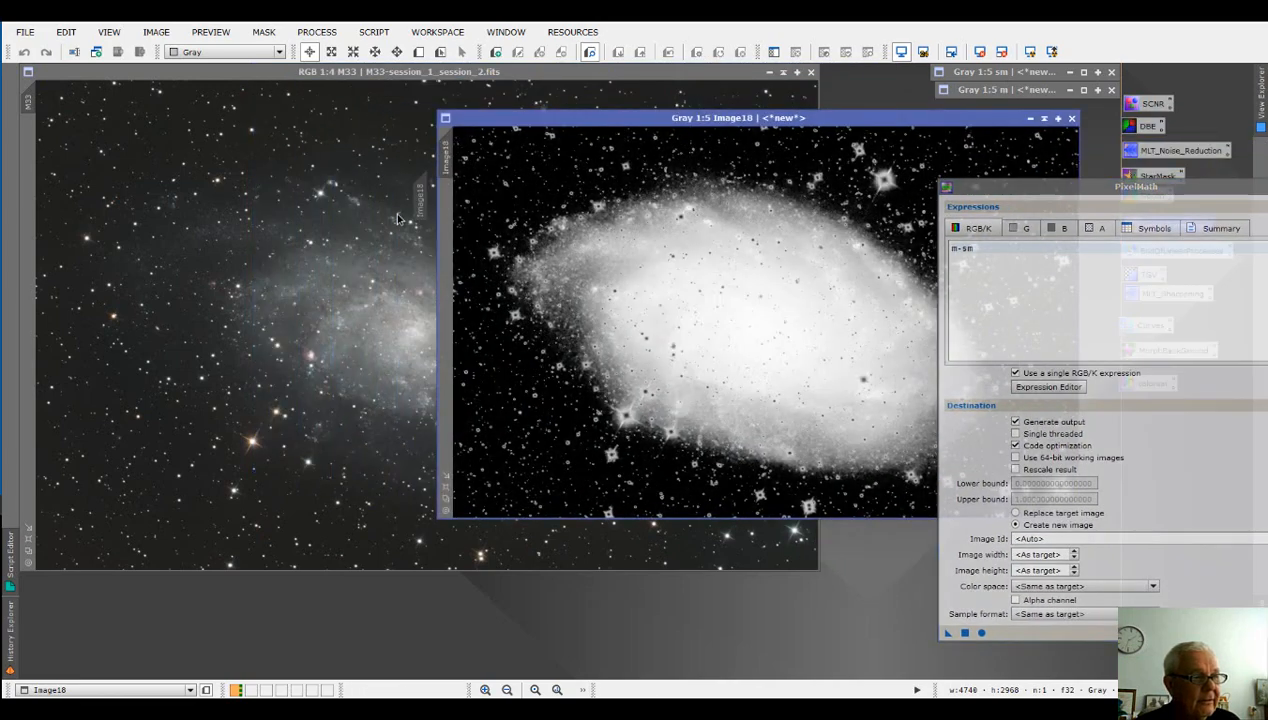
{"action": "left_click_drag", "start_coordinate": [35, 150], "coordinate": [35, 150]}
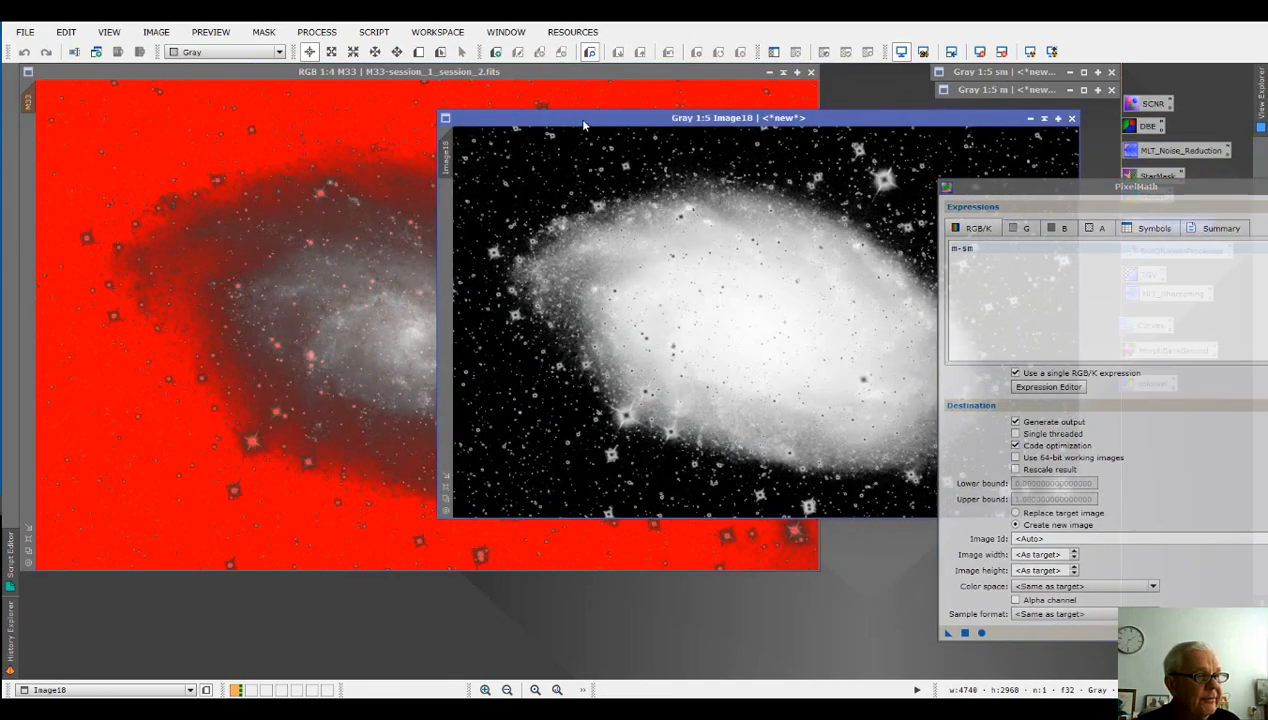
{"action": "left_click_drag", "start_coordinate": [586, 122], "coordinate": [904, 294]}
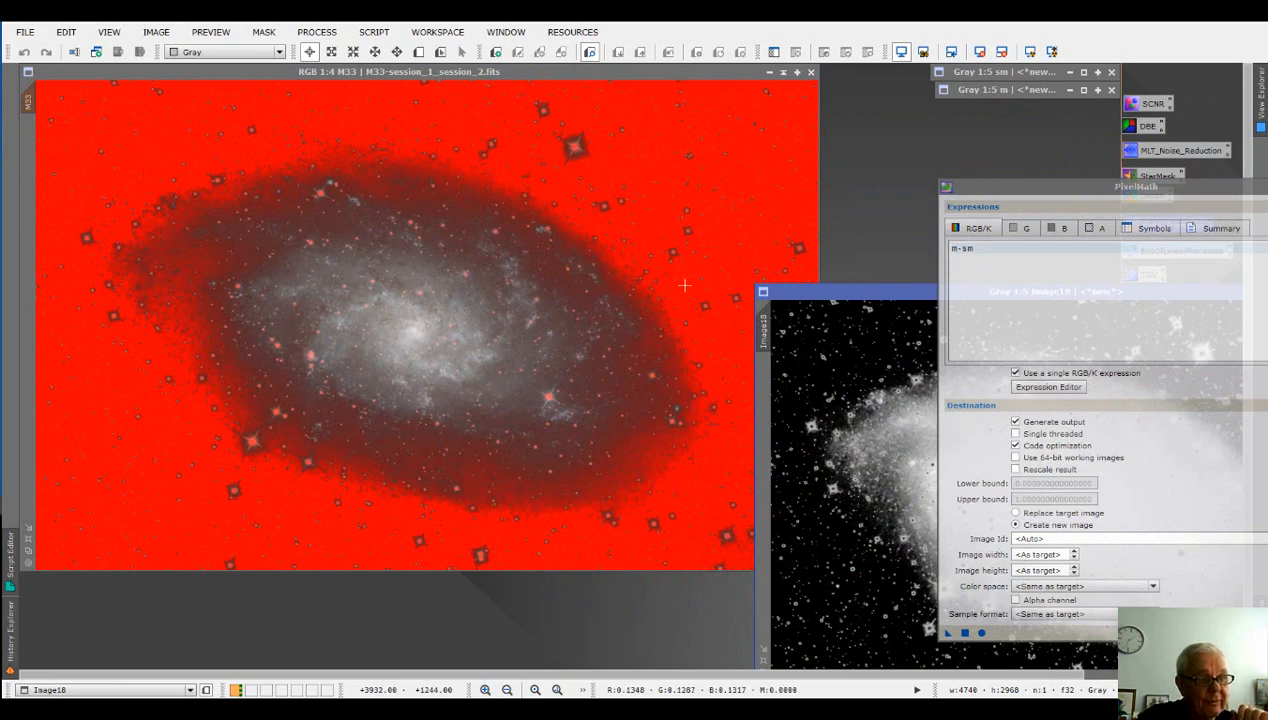
- Rename the new m-sm result image to m2, minimize it and park it with the other minimized masks
{"action": "left_click_drag", "start_coordinate": [825, 293], "coordinate": [332, 247]}
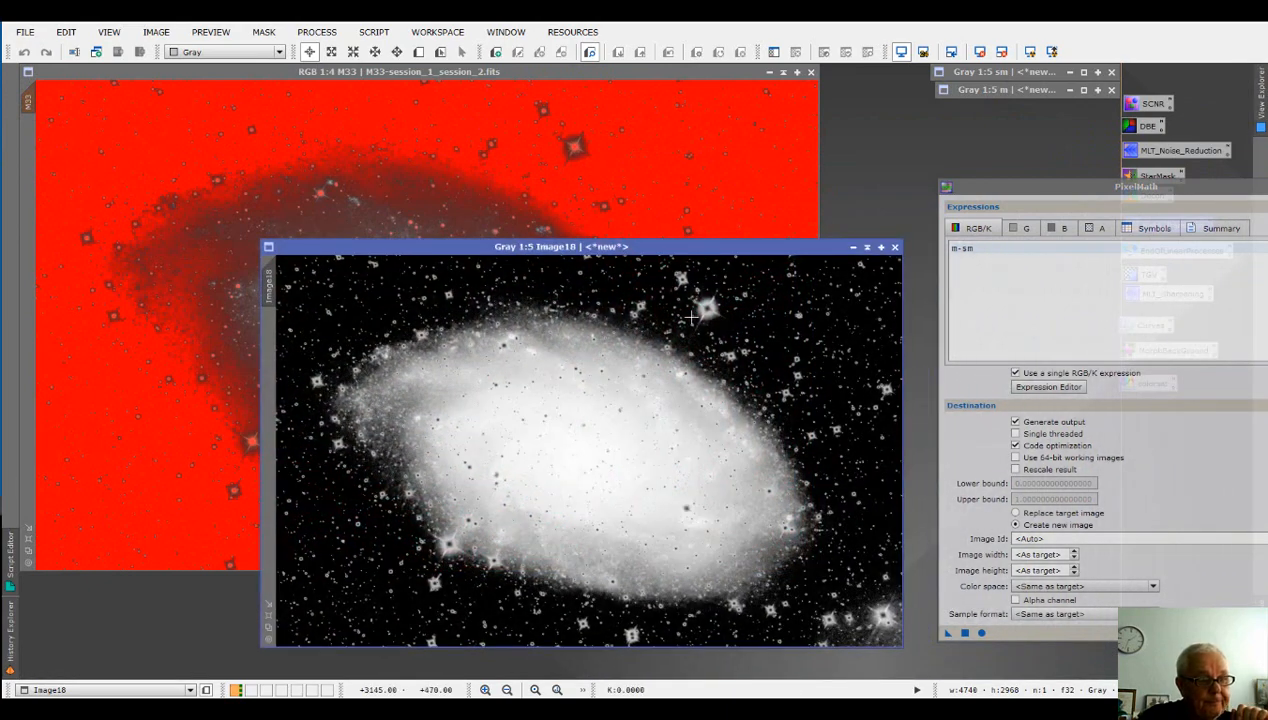
{"action": "right_click", "coordinate": [630, 302]}
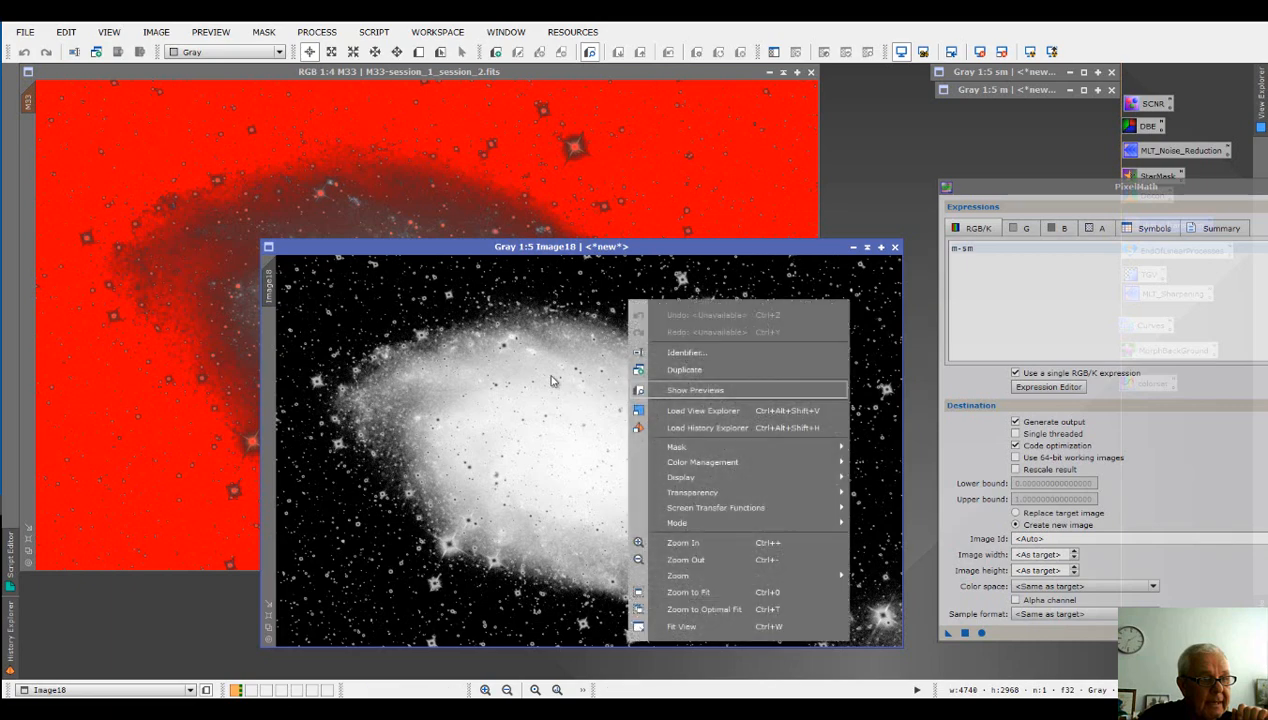
{"action": "left_click", "coordinate": [681, 351]}
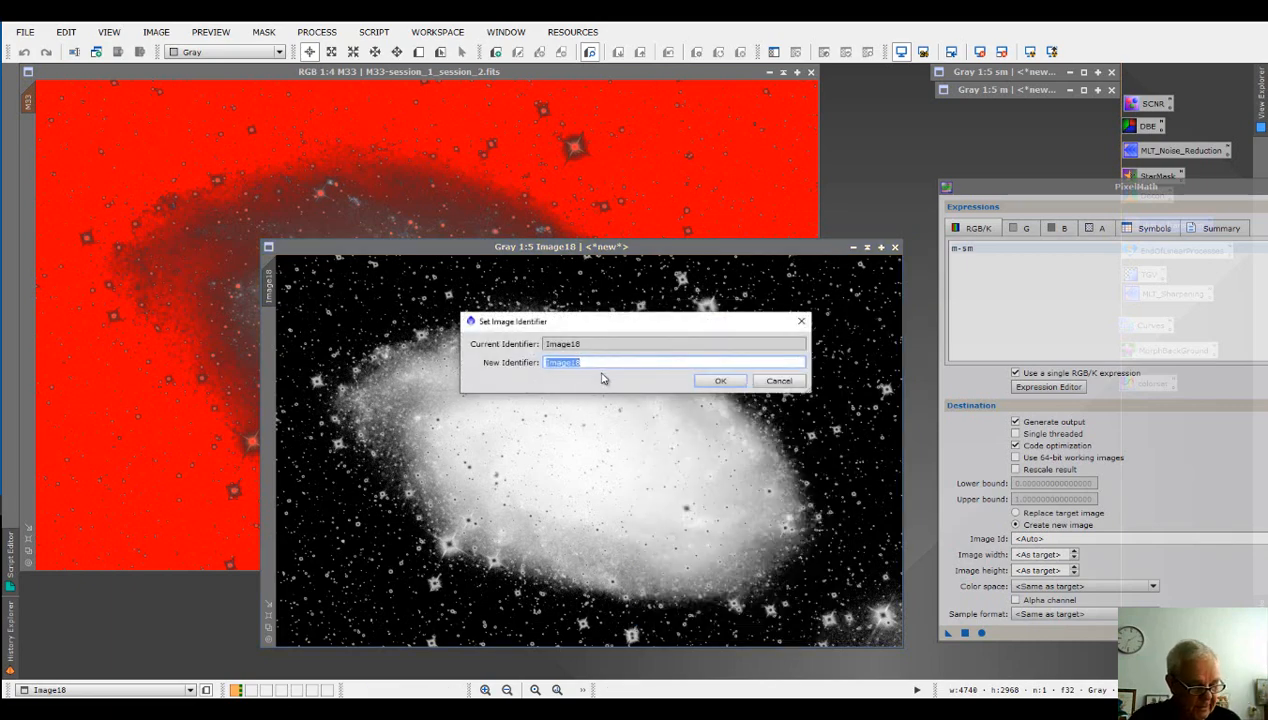
{"action": "type", "text": "m2"}
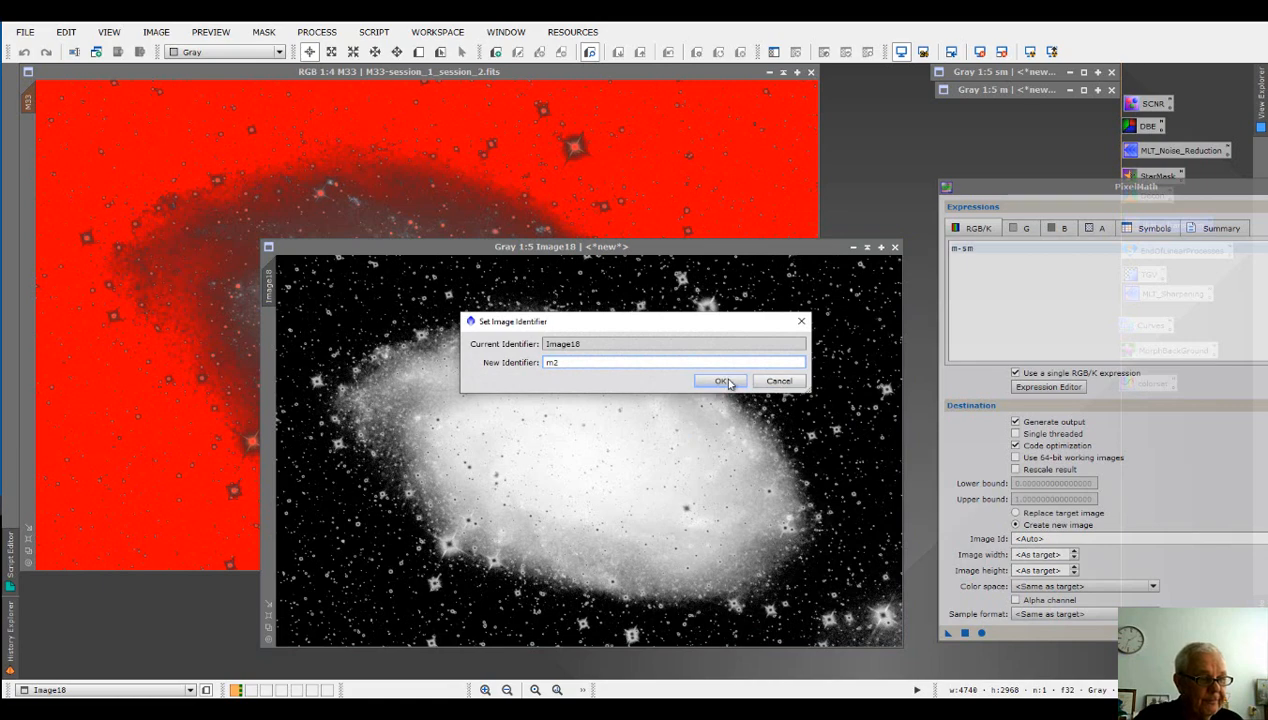
{"action": "left_click", "coordinate": [722, 381]}
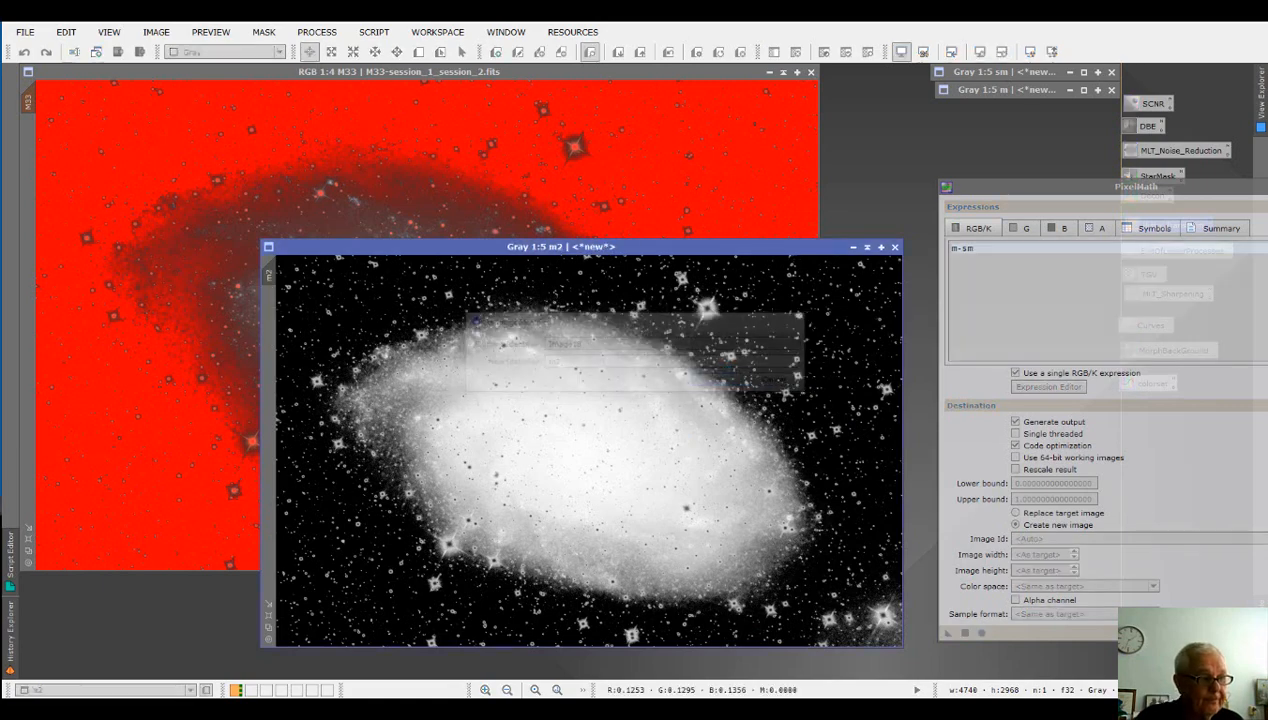
{"action": "left_click", "coordinate": [853, 246]}
{"action": "mouse_move", "coordinate": [570, 441]}
{"action": "left_mouse_down"}
{"action": "mouse_move", "coordinate": [1095, 200]}
{"action": "mouse_move", "coordinate": [1017, 110]}
{"action": "left_mouse_up"}
- Remove the mask from the M33 color image and close PixelMath
{"action": "left_click", "coordinate": [296, 150]}
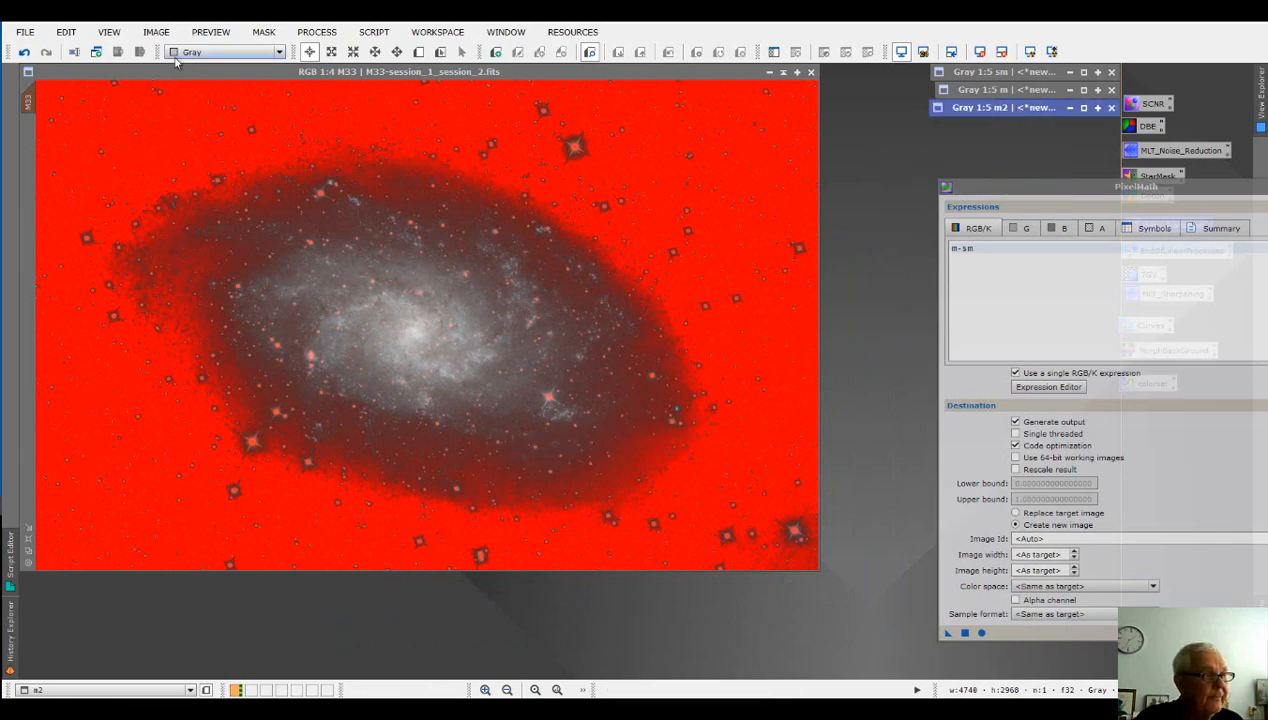
{"action": "left_click", "coordinate": [269, 38]}
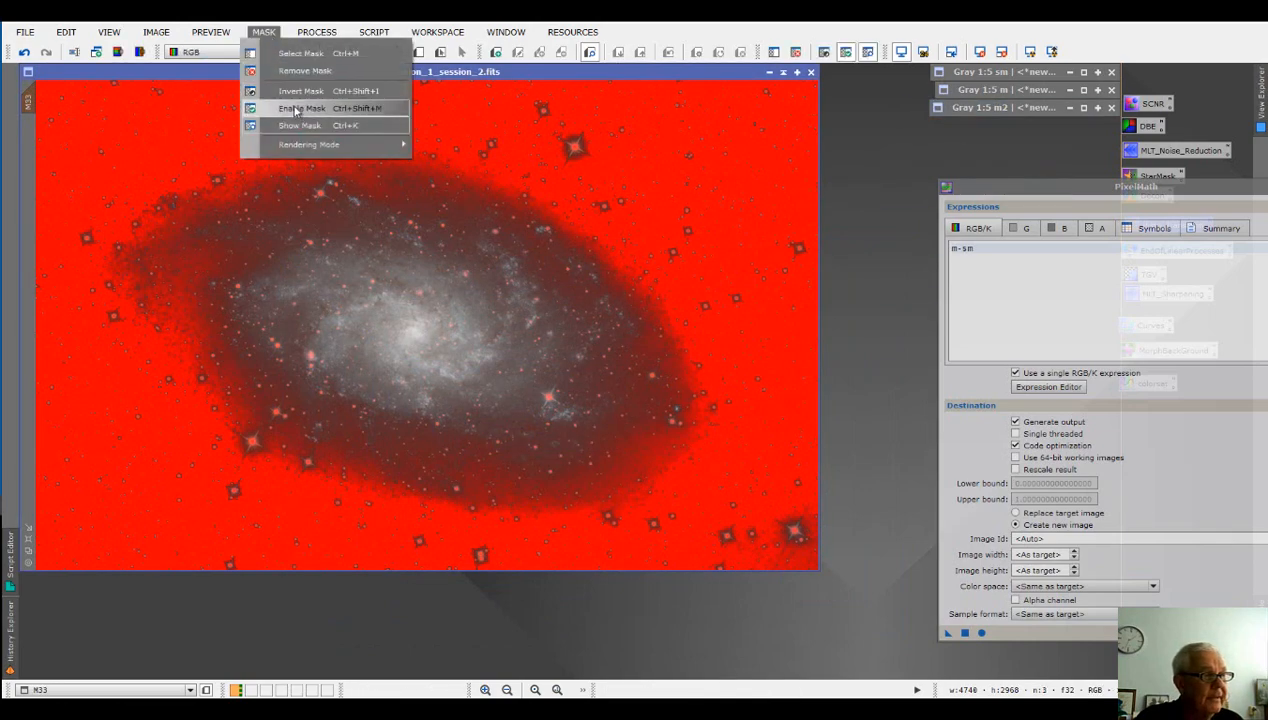
{"action": "left_click", "coordinate": [298, 74]}
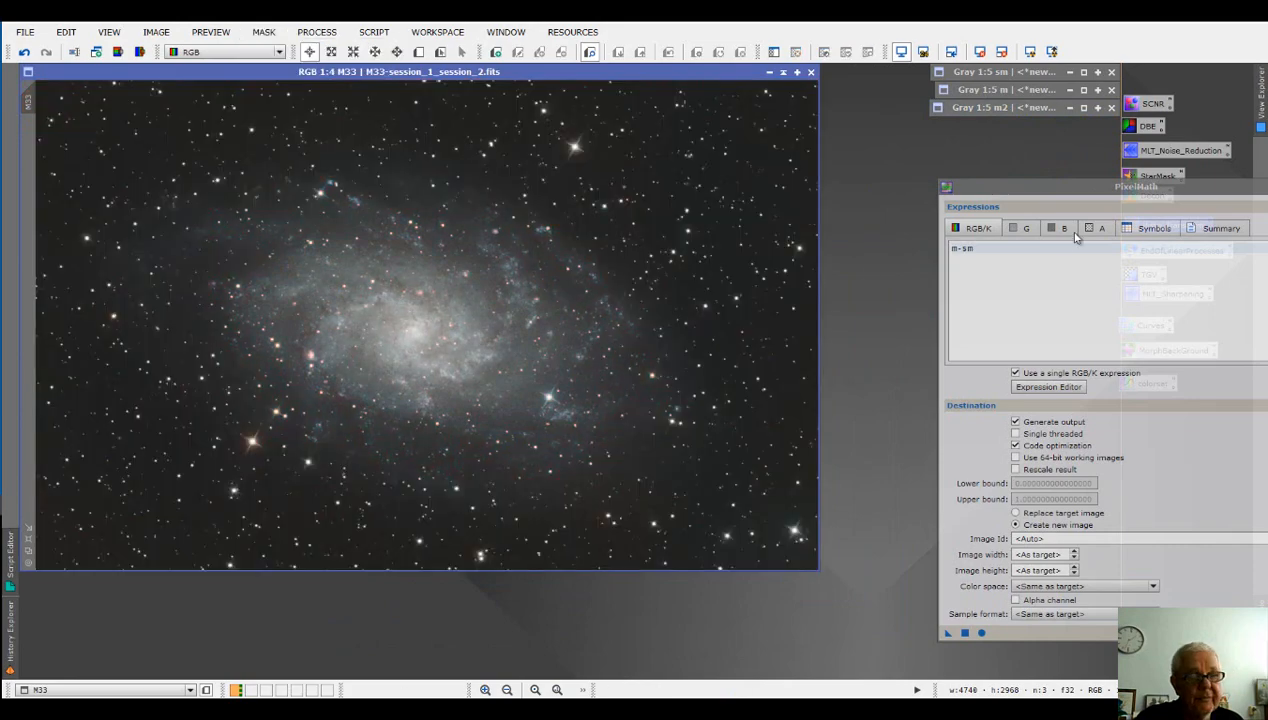
{"action": "left_click_drag", "start_coordinate": [1096, 192], "coordinate": [812, 181]}
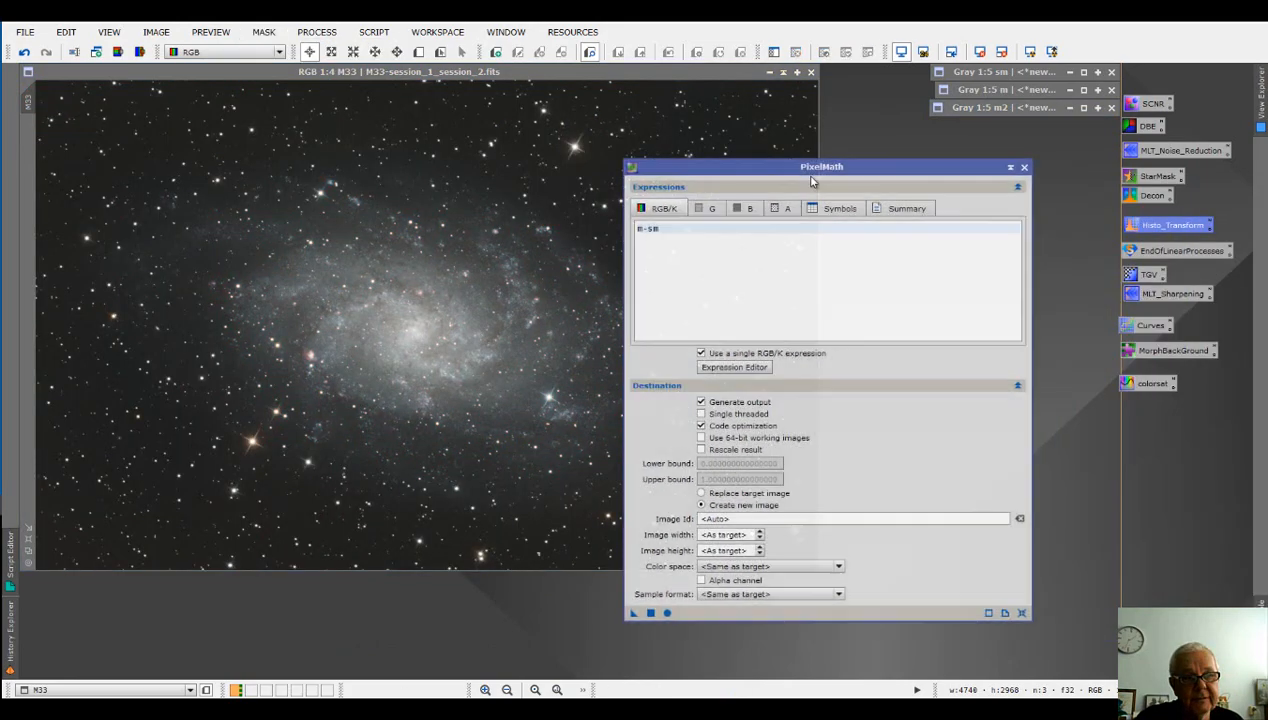
{"action": "left_click", "coordinate": [1024, 168]}
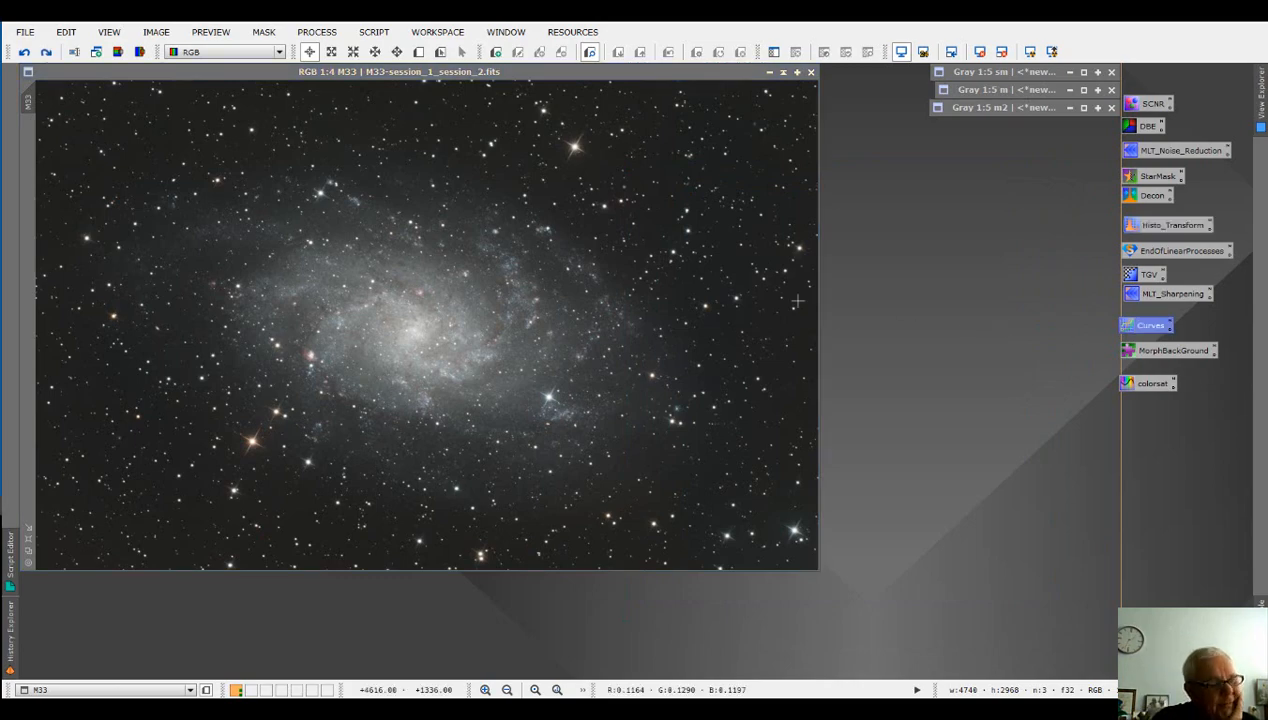
- Apply the sm star mask to the M33 color image, minimize sm, and hide the mask overlay after checking its coverage
{"action": "double_click", "coordinate": [1003, 73]}
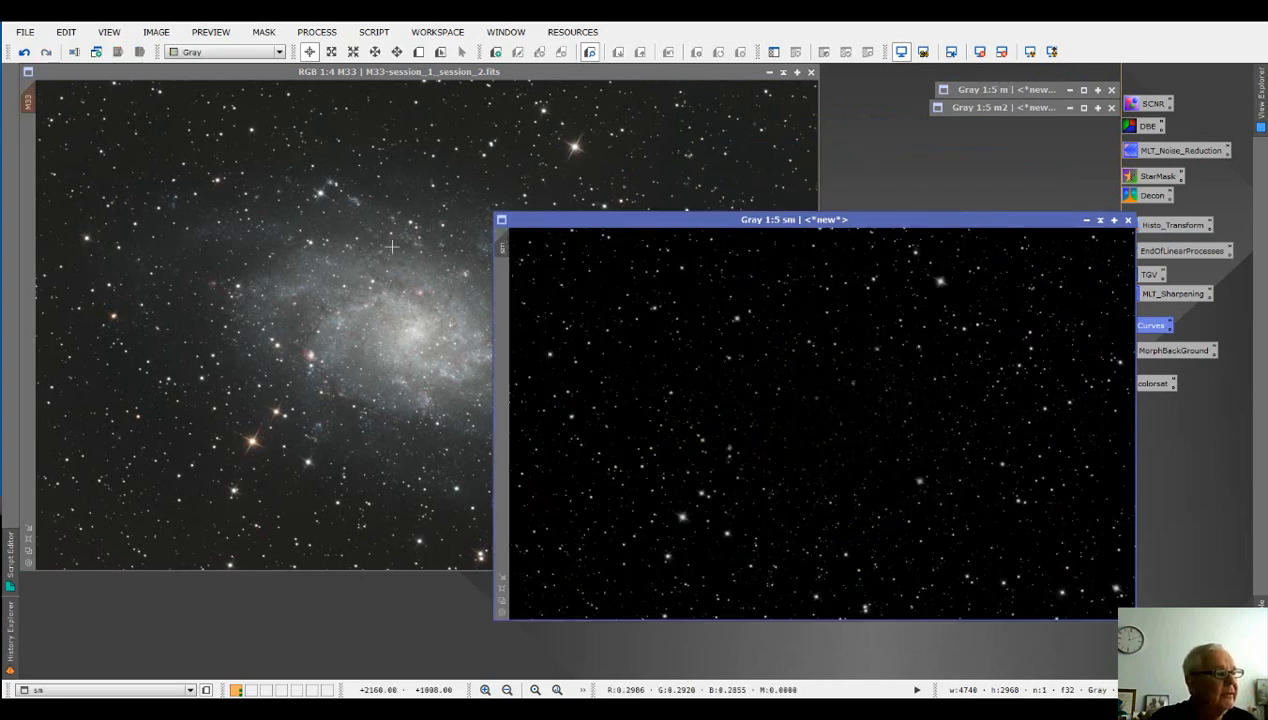
{"action": "left_click", "coordinate": [1100, 221]}
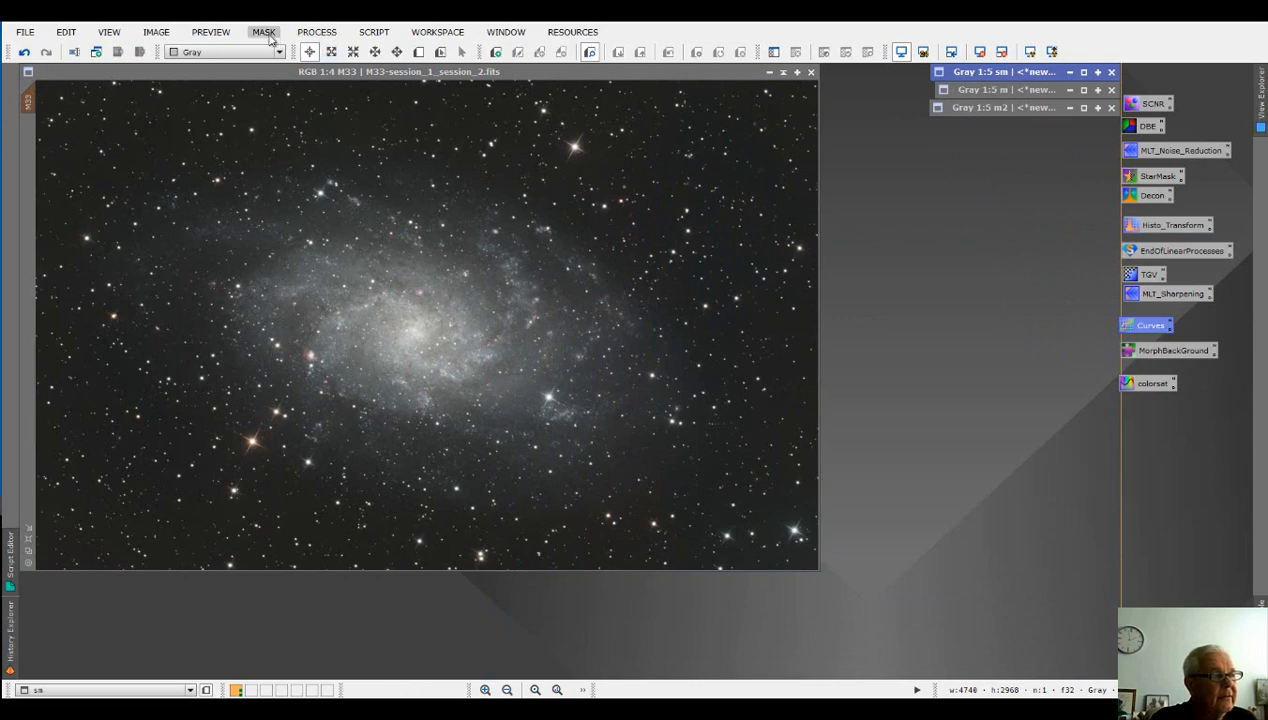
{"action": "left_click", "coordinate": [276, 77]}
{"action": "left_click", "coordinate": [266, 34]}
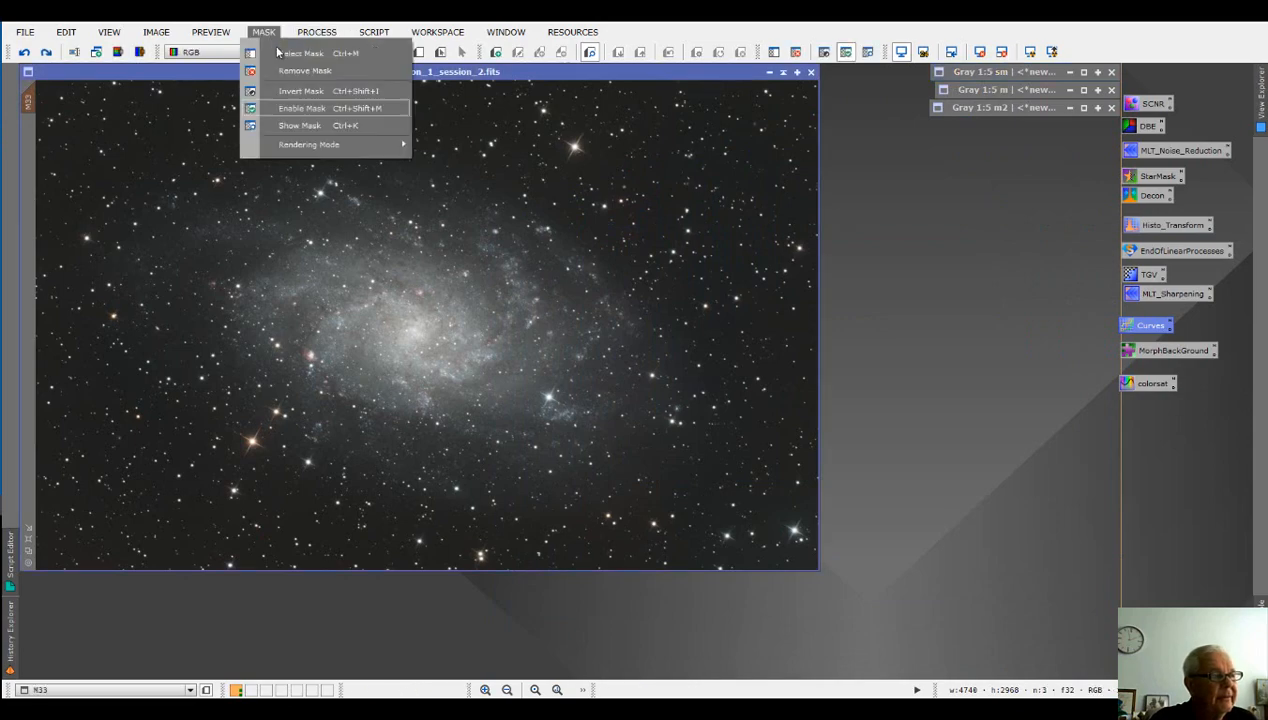
{"action": "left_click", "coordinate": [293, 126]}
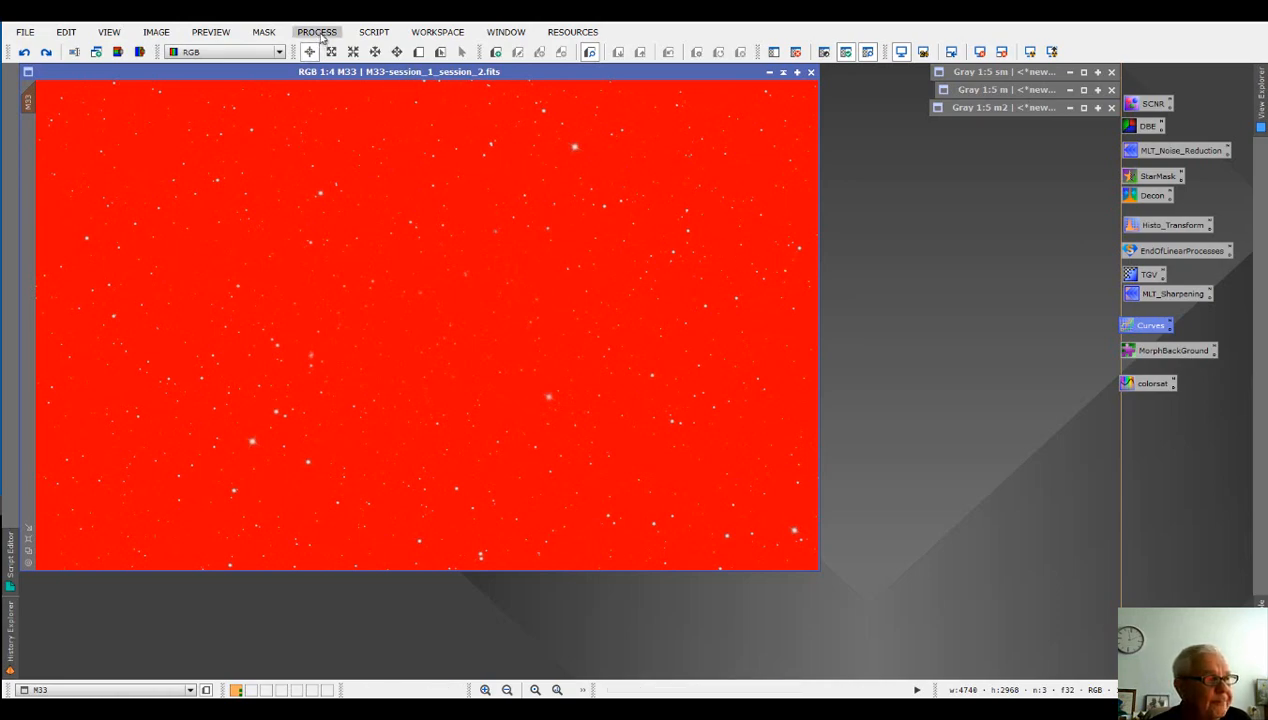
{"action": "left_click", "coordinate": [263, 32]}
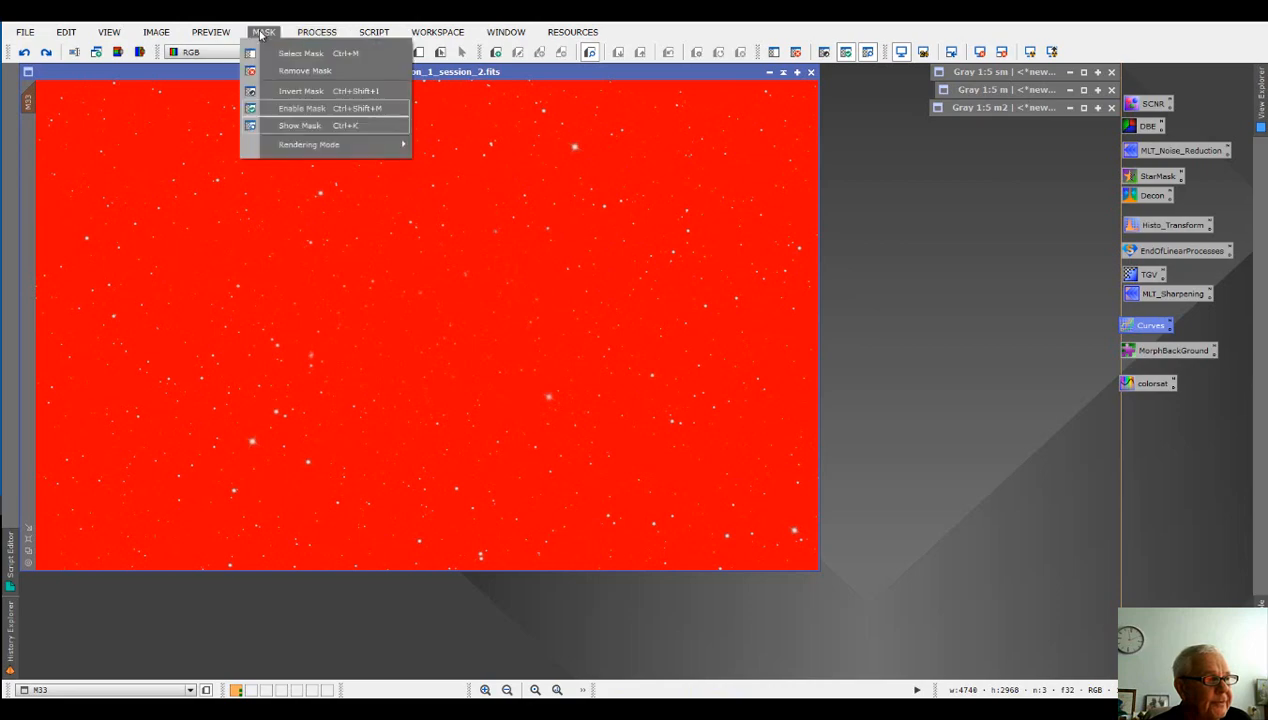
{"action": "left_click", "coordinate": [300, 126]}
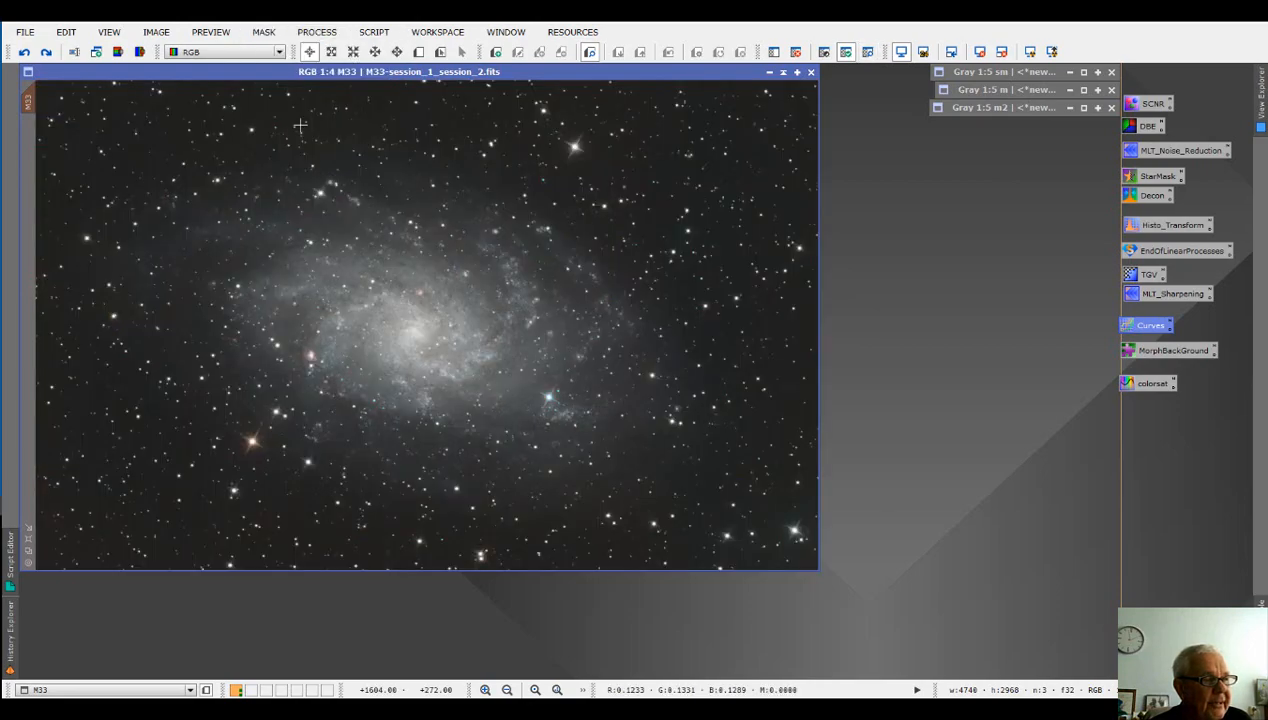
- With CurvesTransformation in real-time preview, raise the saturation curve at input 0.18509 to output 0.96382 and apply it to M33
{"action": "double_click", "coordinate": [1151, 327]}
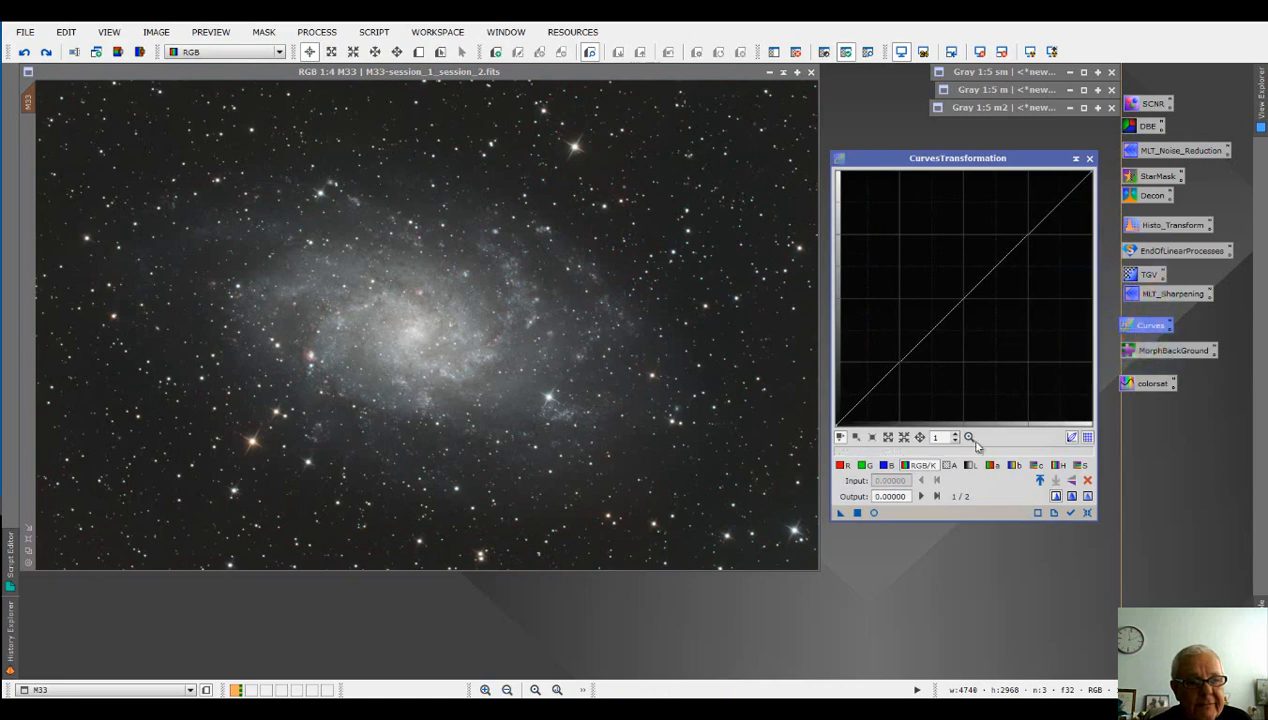
{"action": "left_click", "coordinate": [874, 513]}
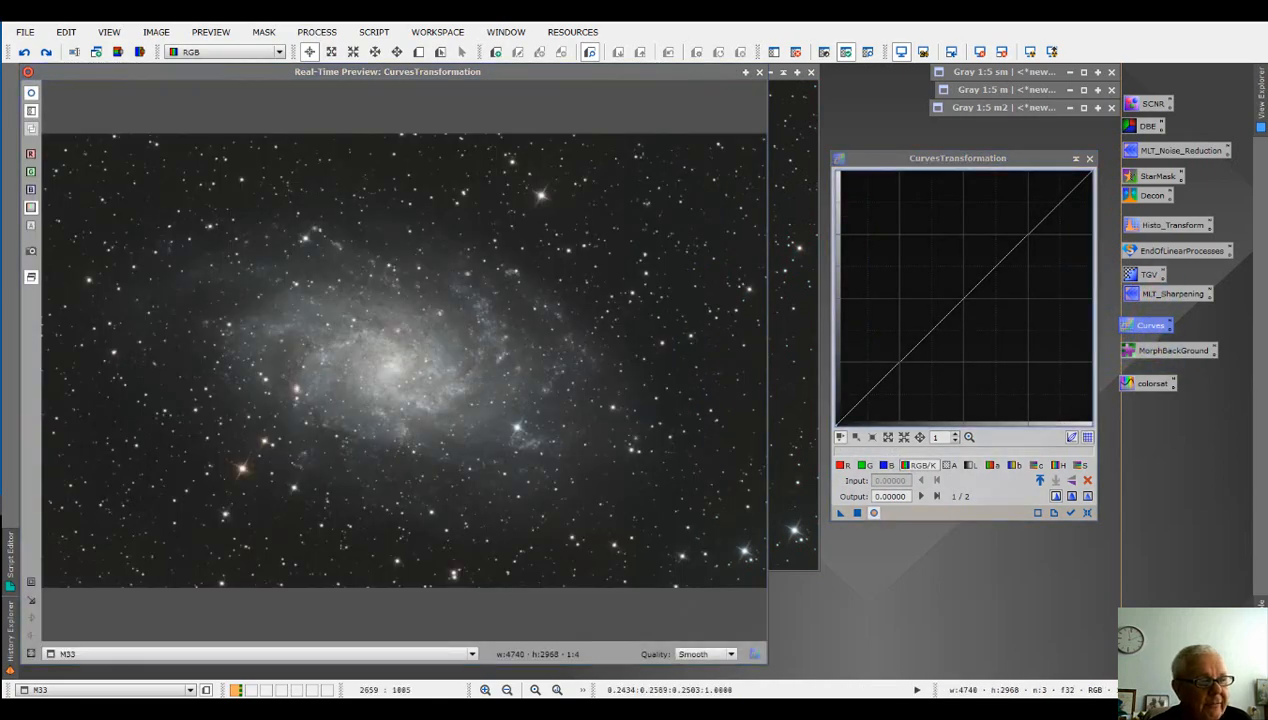
{"action": "left_click", "coordinate": [1071, 514]}
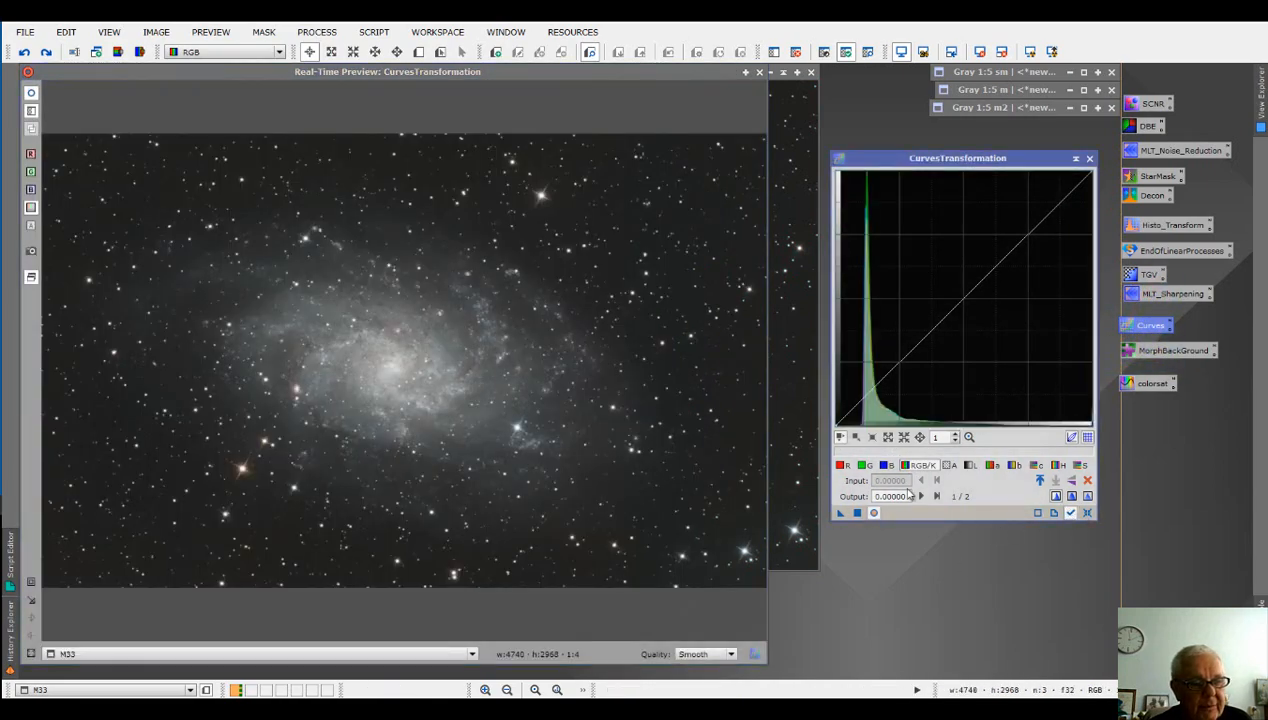
{"action": "left_click", "coordinate": [1082, 466]}
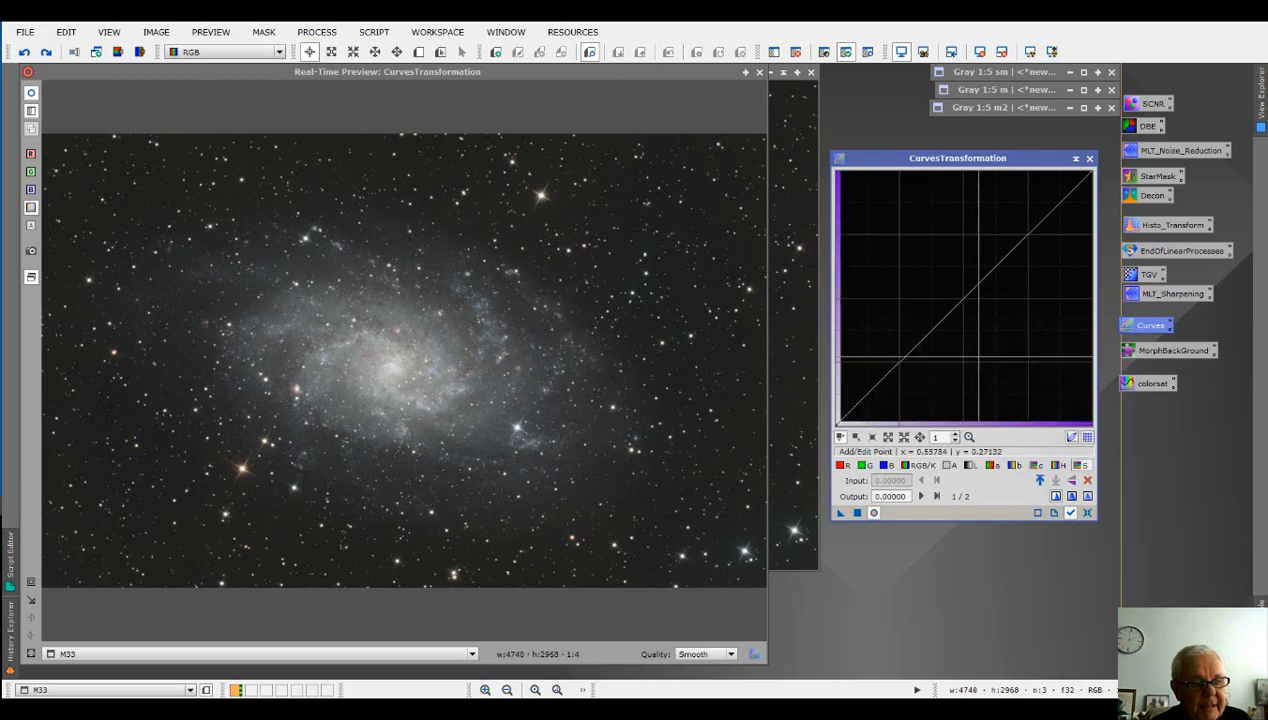
{"action": "left_click_drag", "start_coordinate": [963, 297], "coordinate": [885, 179]}
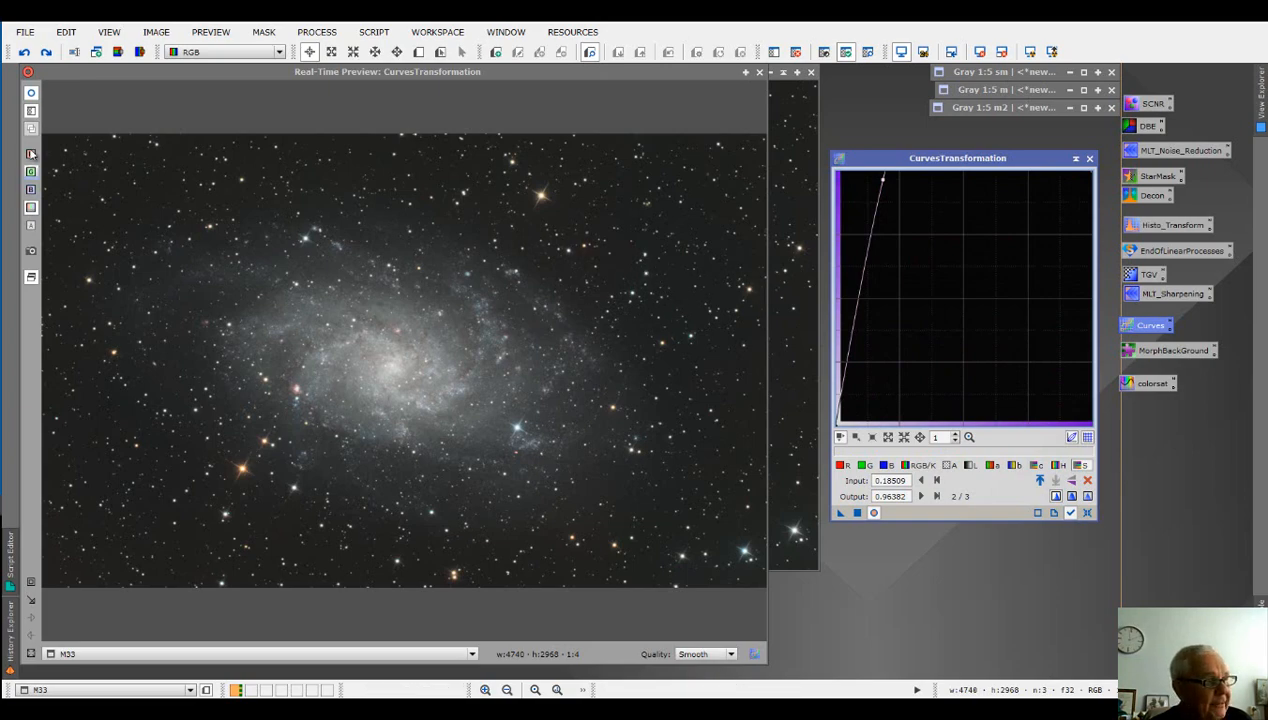
{"action": "left_click", "coordinate": [33, 95]}
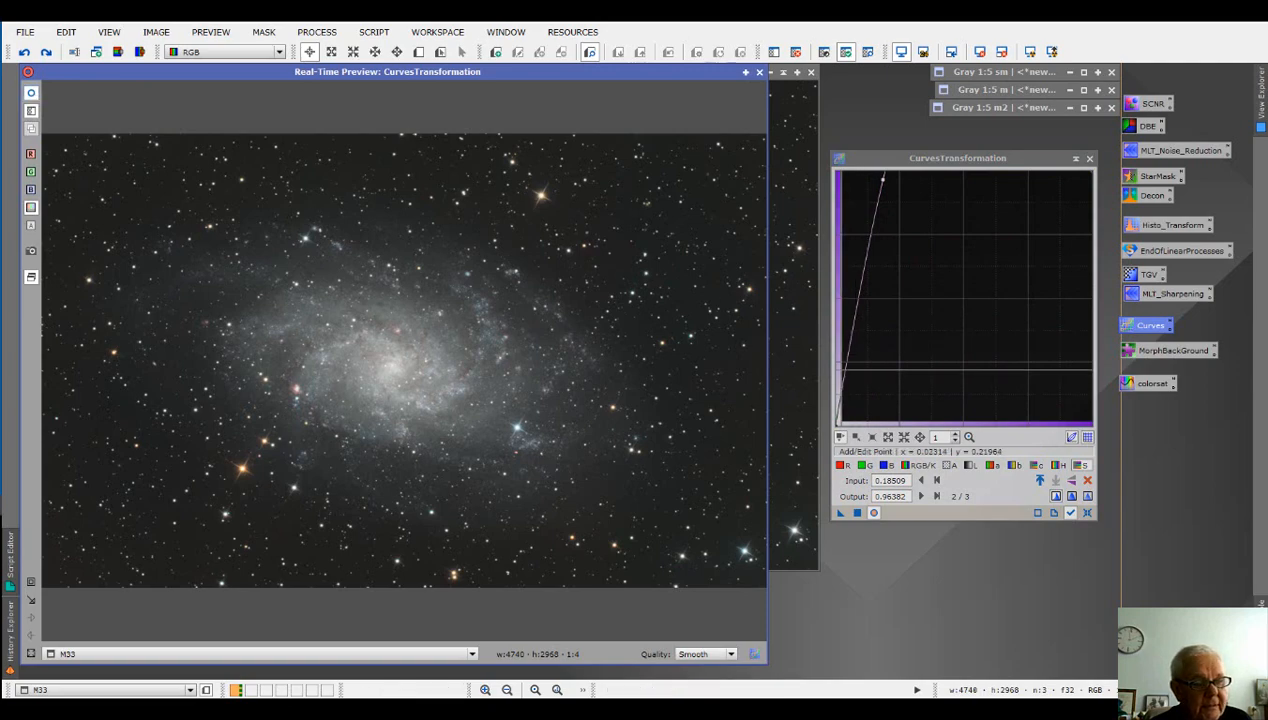
{"action": "left_click", "coordinate": [858, 513]}
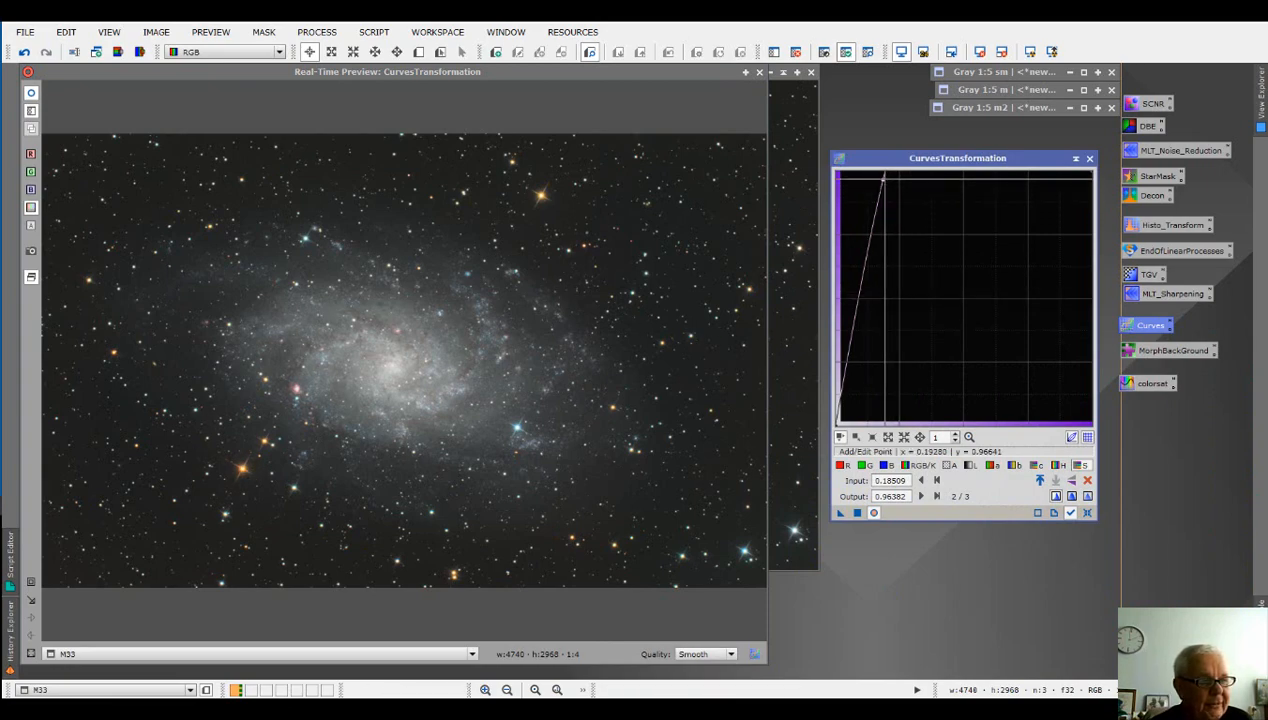
- Move the saturation curve point to input 0.49871, output 0.73902, apply it to M33, and close the preview and CurvesTransformation
{"action": "left_click_drag", "start_coordinate": [882, 176], "coordinate": [964, 238]}
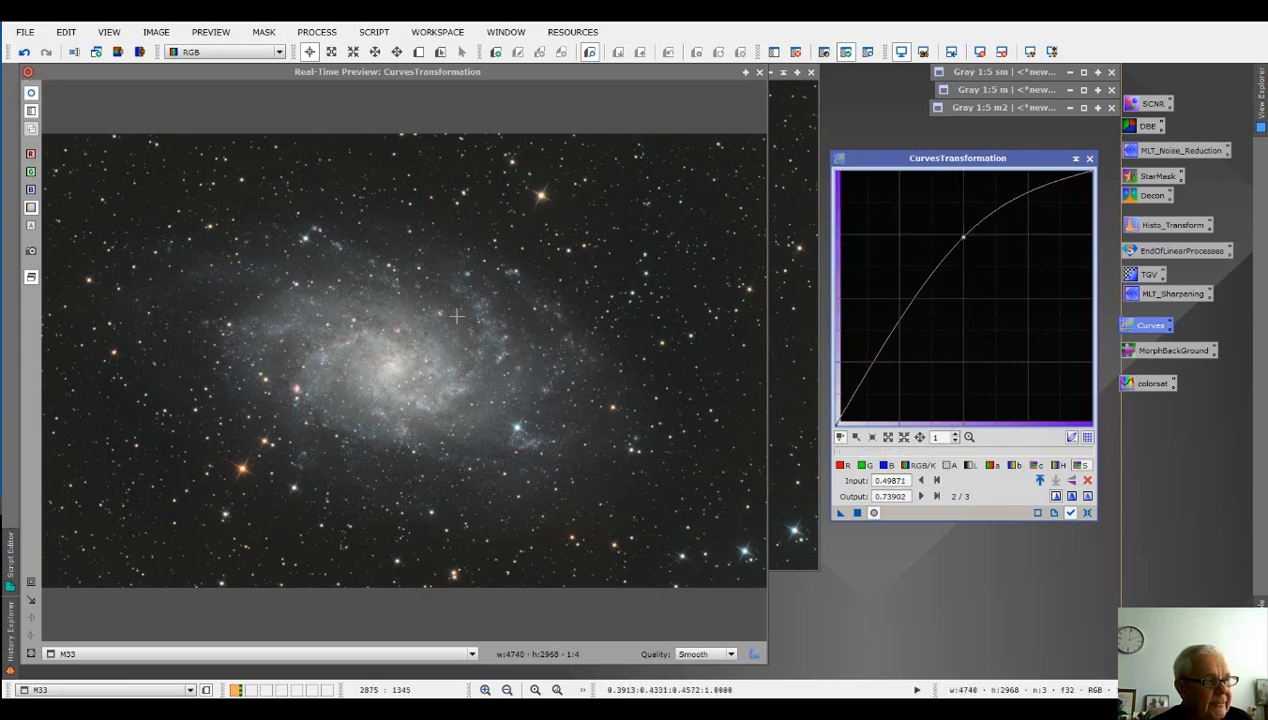
{"action": "left_click", "coordinate": [853, 508]}
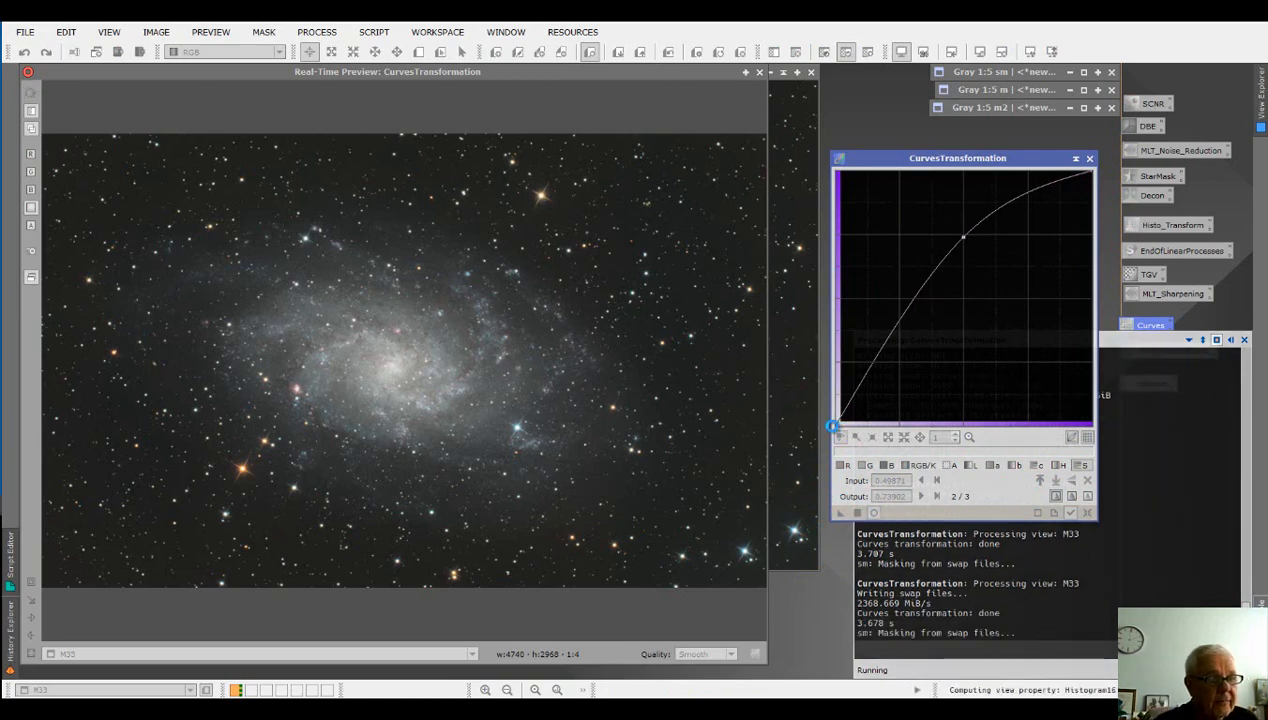
{"action": "left_click", "coordinate": [759, 73]}
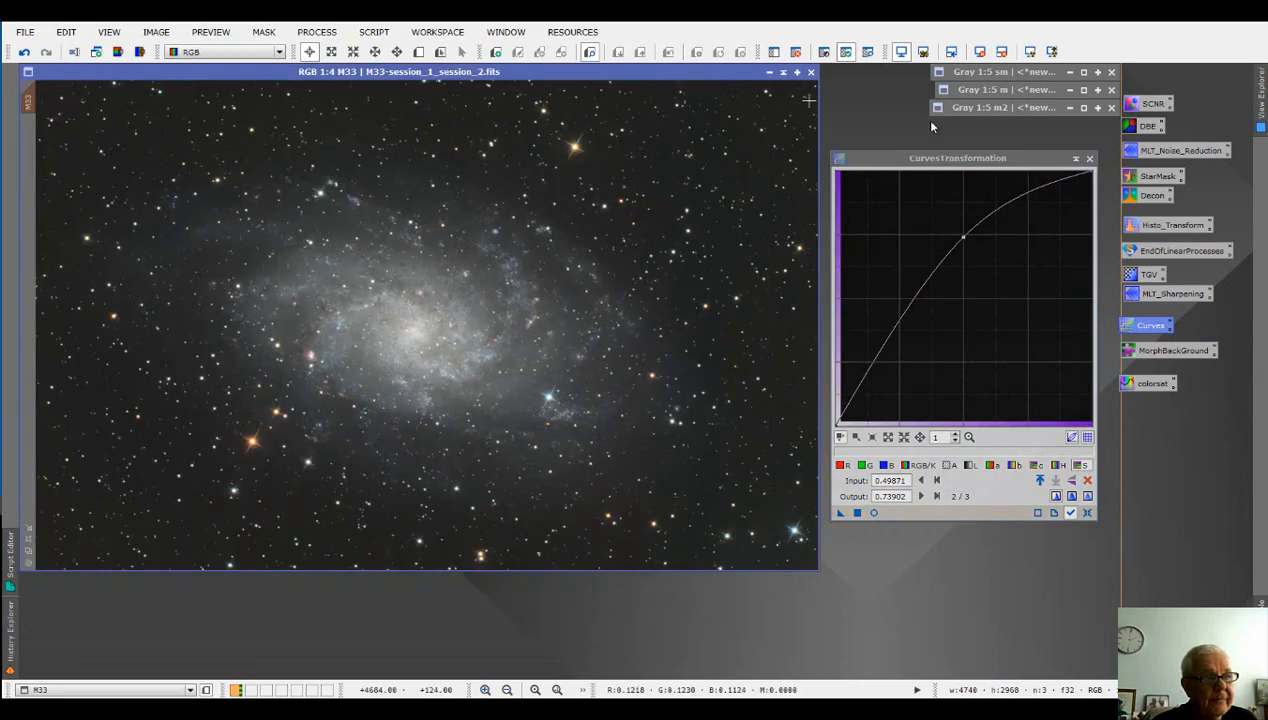
{"action": "left_click", "coordinate": [1090, 160]}
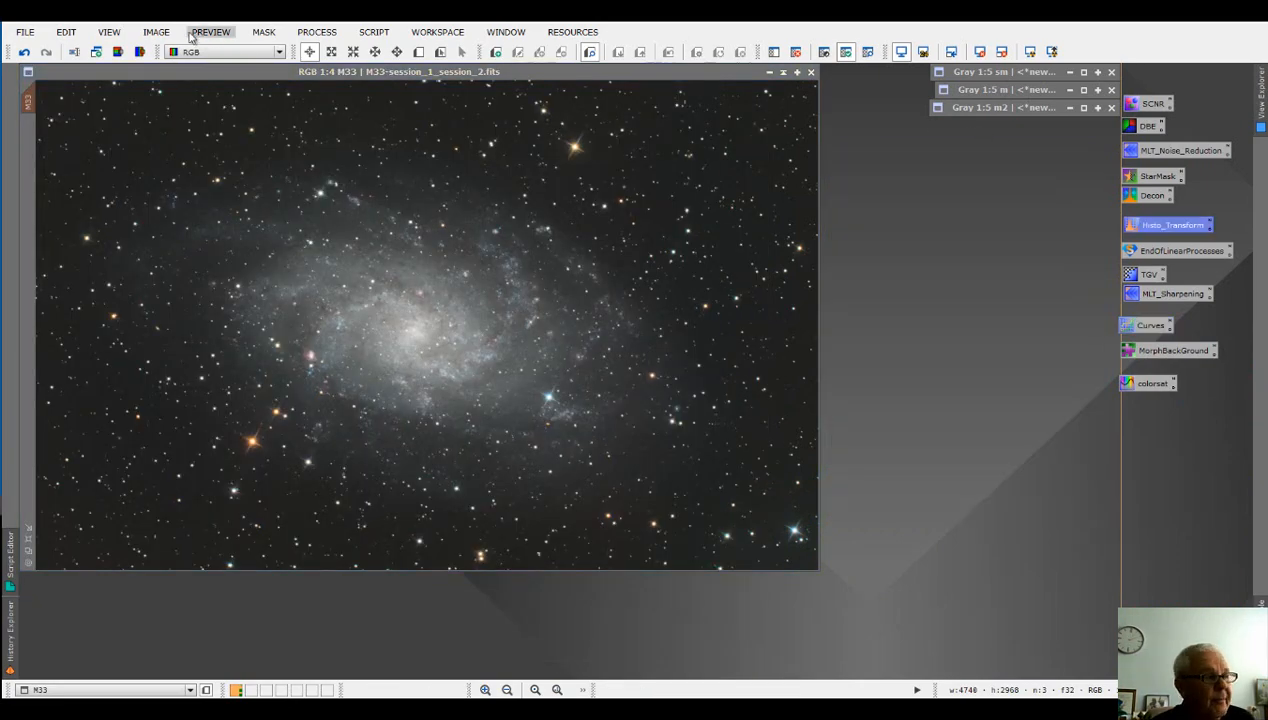
- Remove the star mask from the M33 color image
{"action": "left_click", "coordinate": [262, 33]}
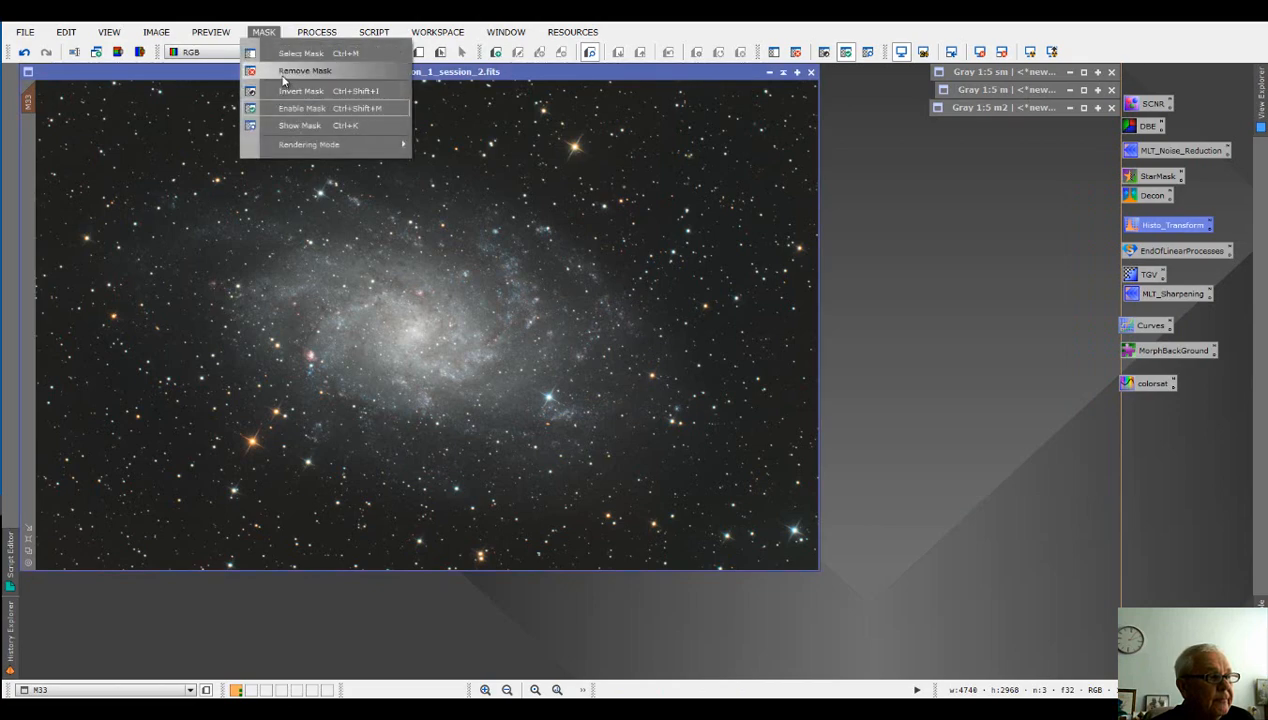
{"action": "left_click", "coordinate": [283, 80]}
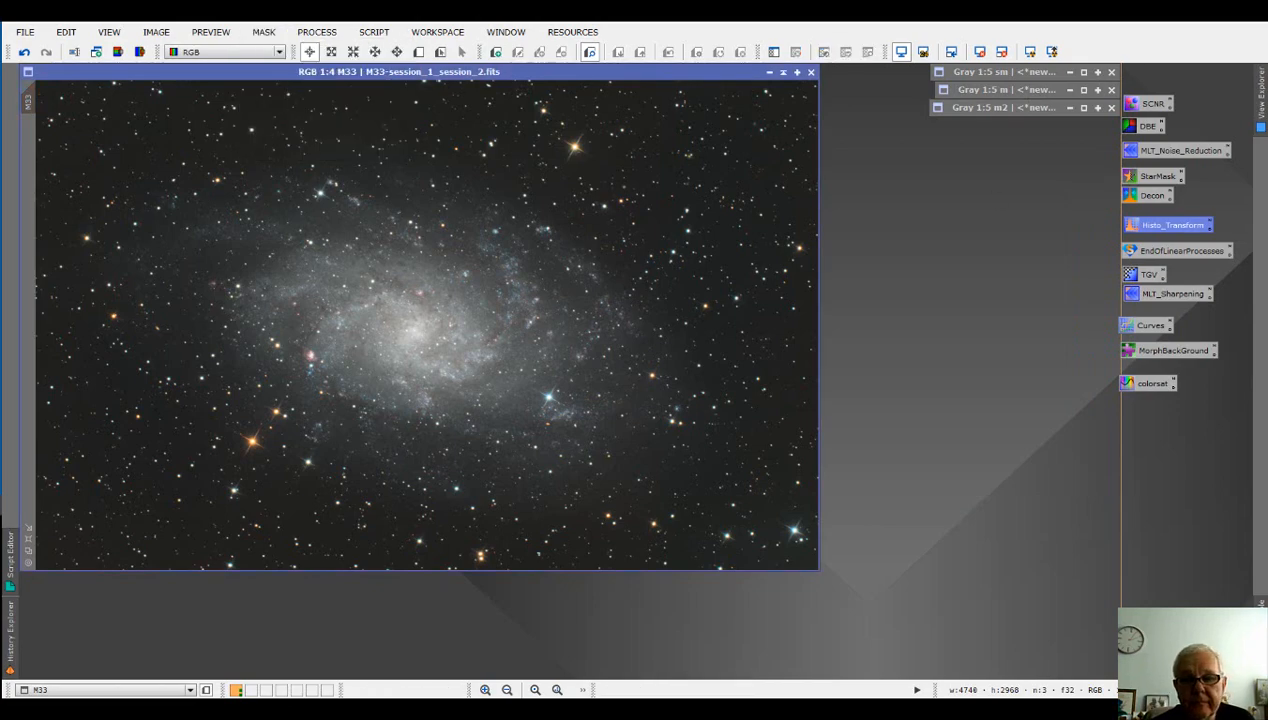
{"action": "left_click", "coordinate": [1150, 325]}
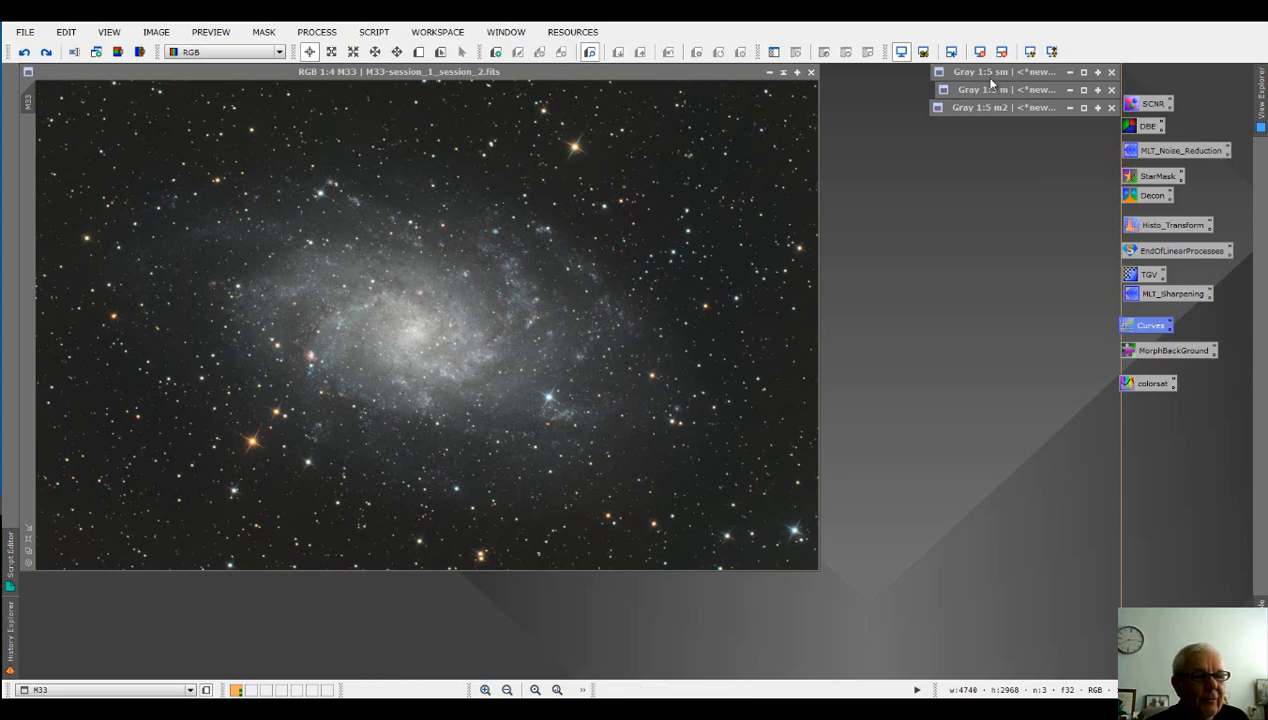
- Apply m2 as a mask to the M33 color image, minimize m2, and hide the mask overlay after checking its coverage
{"action": "double_click", "coordinate": [1005, 112]}
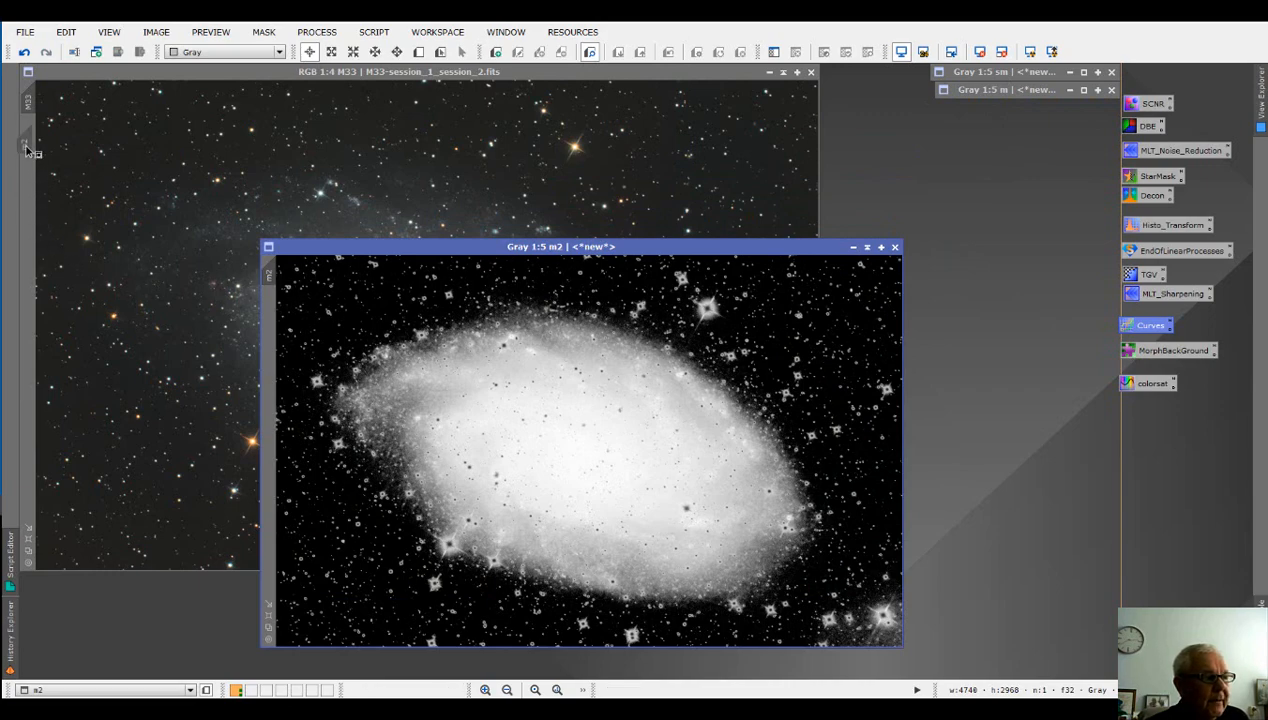
{"action": "left_click", "coordinate": [867, 246]}
{"action": "left_click", "coordinate": [264, 32]}
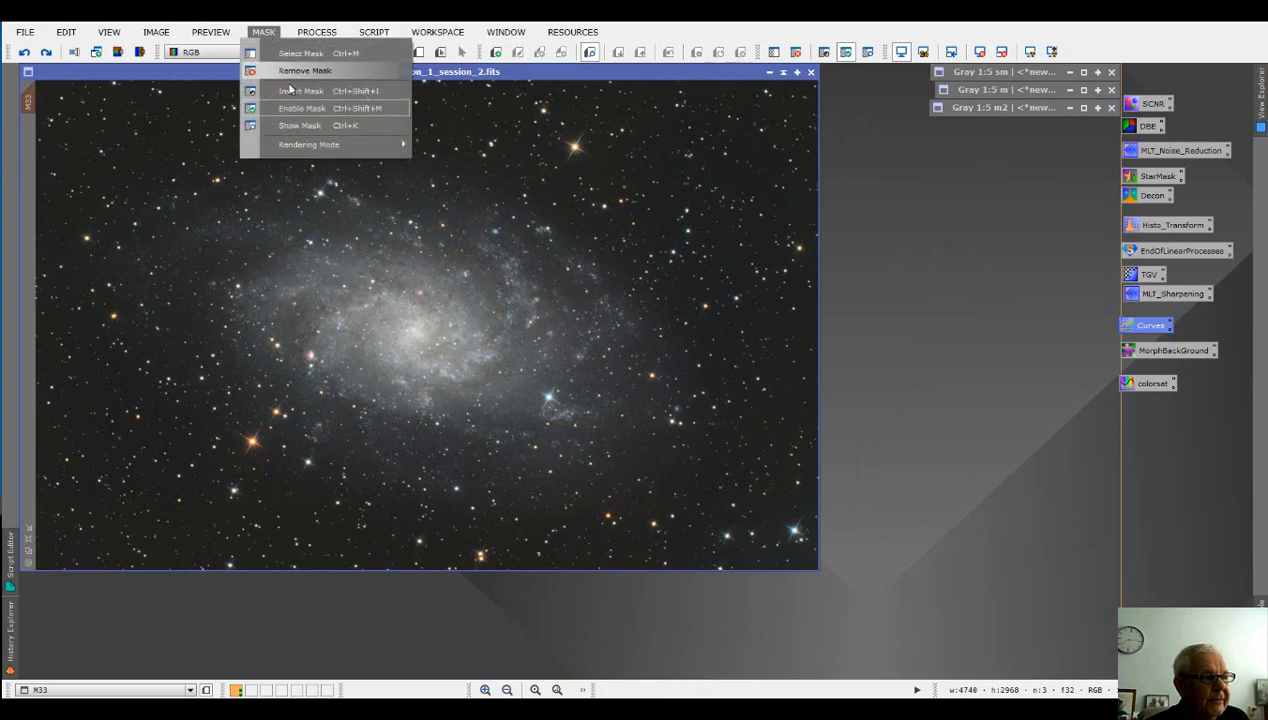
{"action": "left_click", "coordinate": [298, 127]}
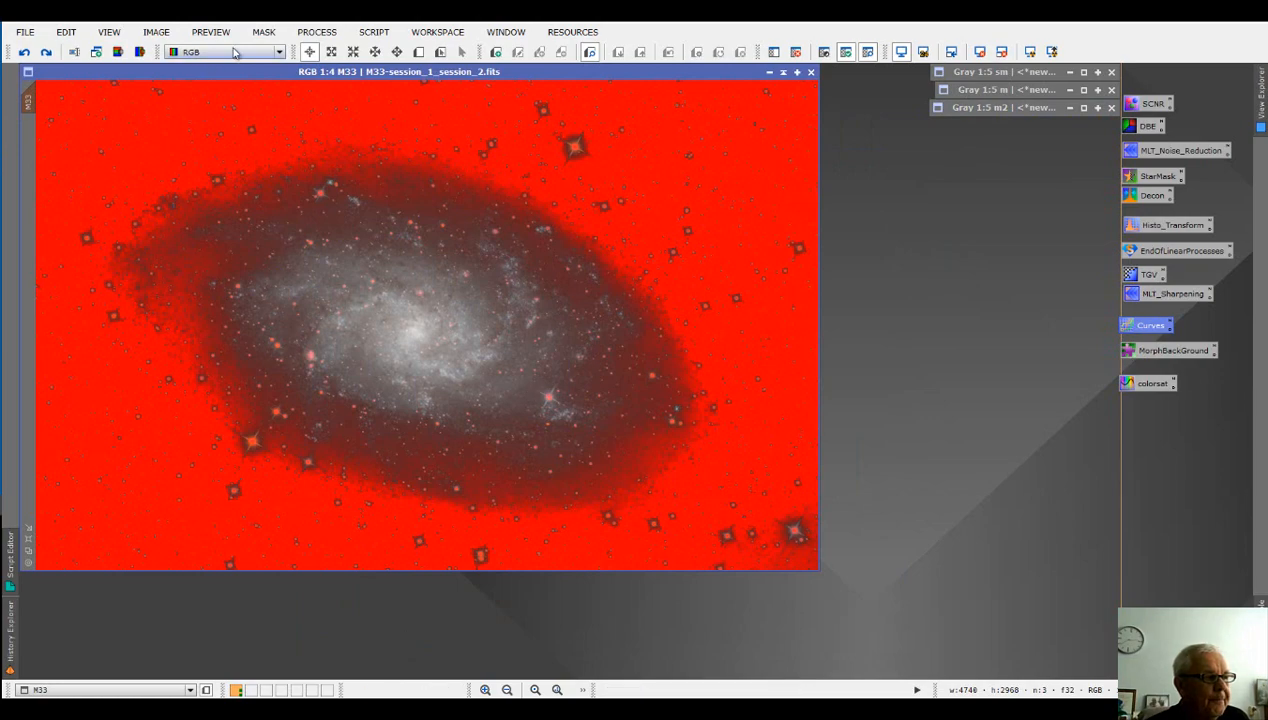
{"action": "left_click", "coordinate": [263, 32]}
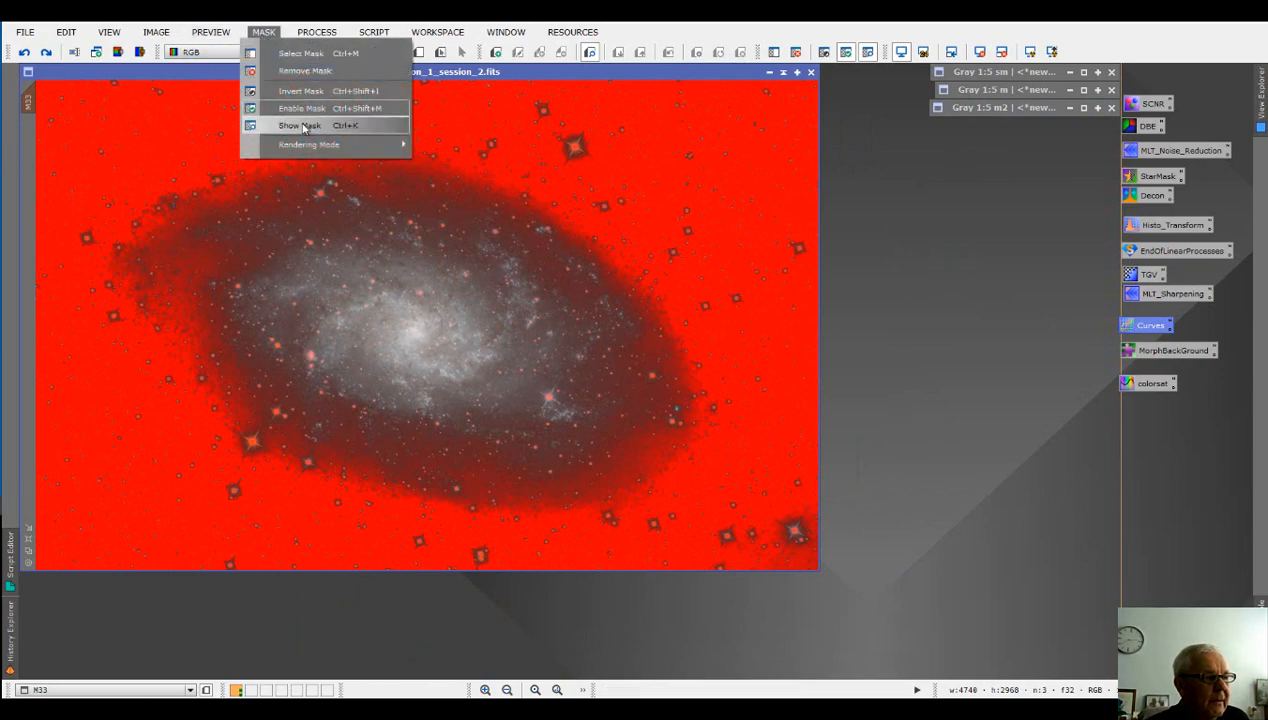
{"action": "left_click", "coordinate": [300, 126]}
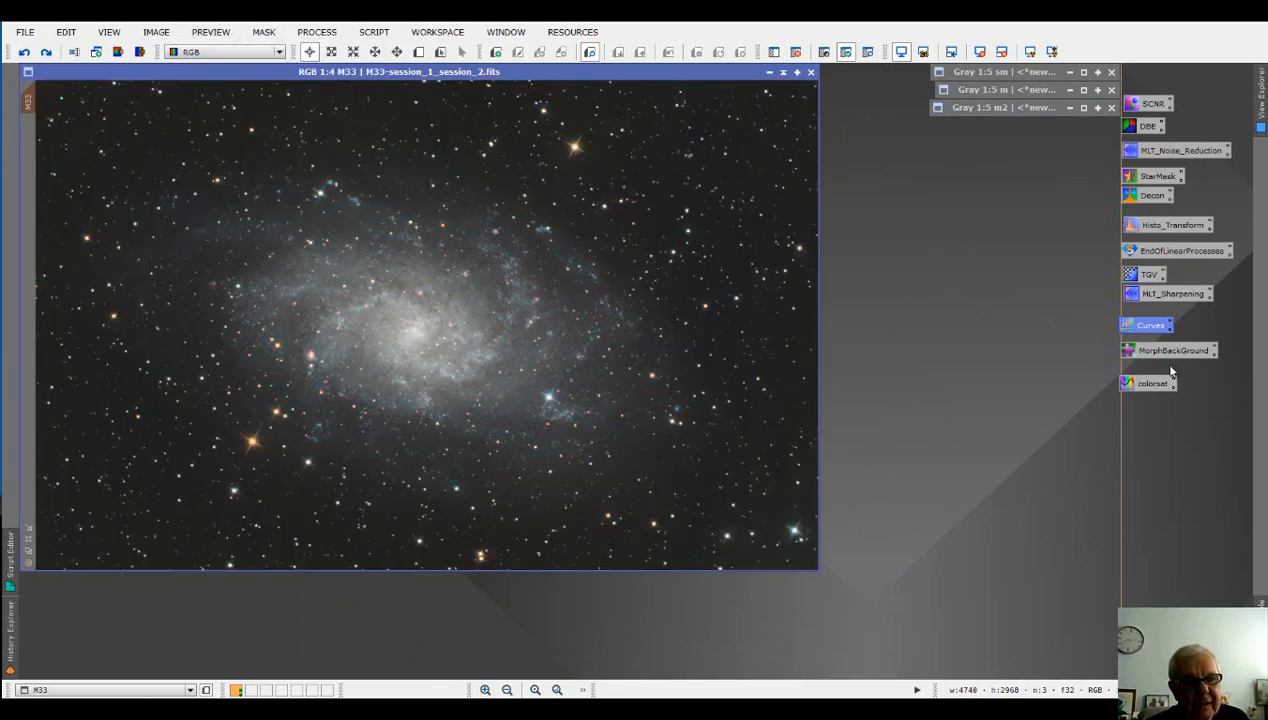
- Open HDRMultiscaleTransform and place its window beside the M33 image
{"action": "left_click", "coordinate": [318, 32]}
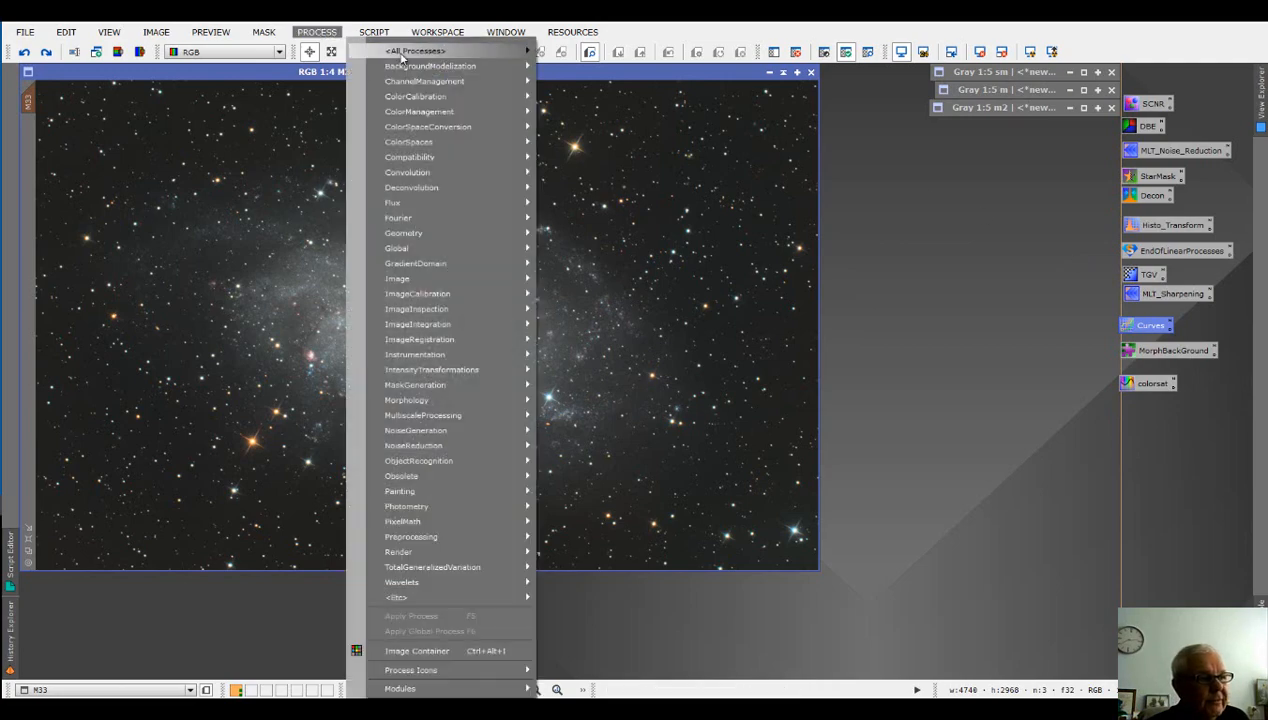
{"action": "mouse_move", "coordinate": [396, 54]}
{"action": "left_click", "coordinate": [770, 200]}
{"action": "left_click_drag", "start_coordinate": [1010, 166], "coordinate": [1018, 204]}
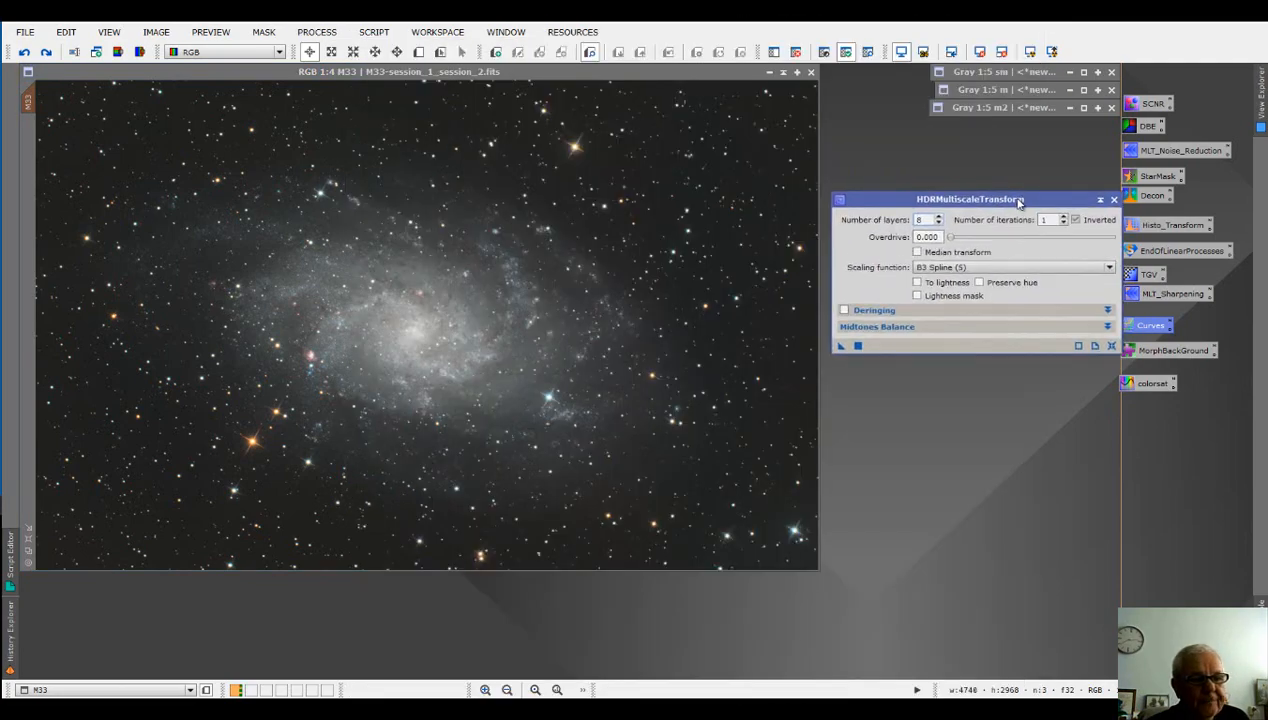
- Try HDRMultiscaleTransform with 5 layers on M33, inspect the galaxy core, and undo it
{"action": "left_click", "coordinate": [938, 224]}
{"action": "left_click", "coordinate": [938, 224]}
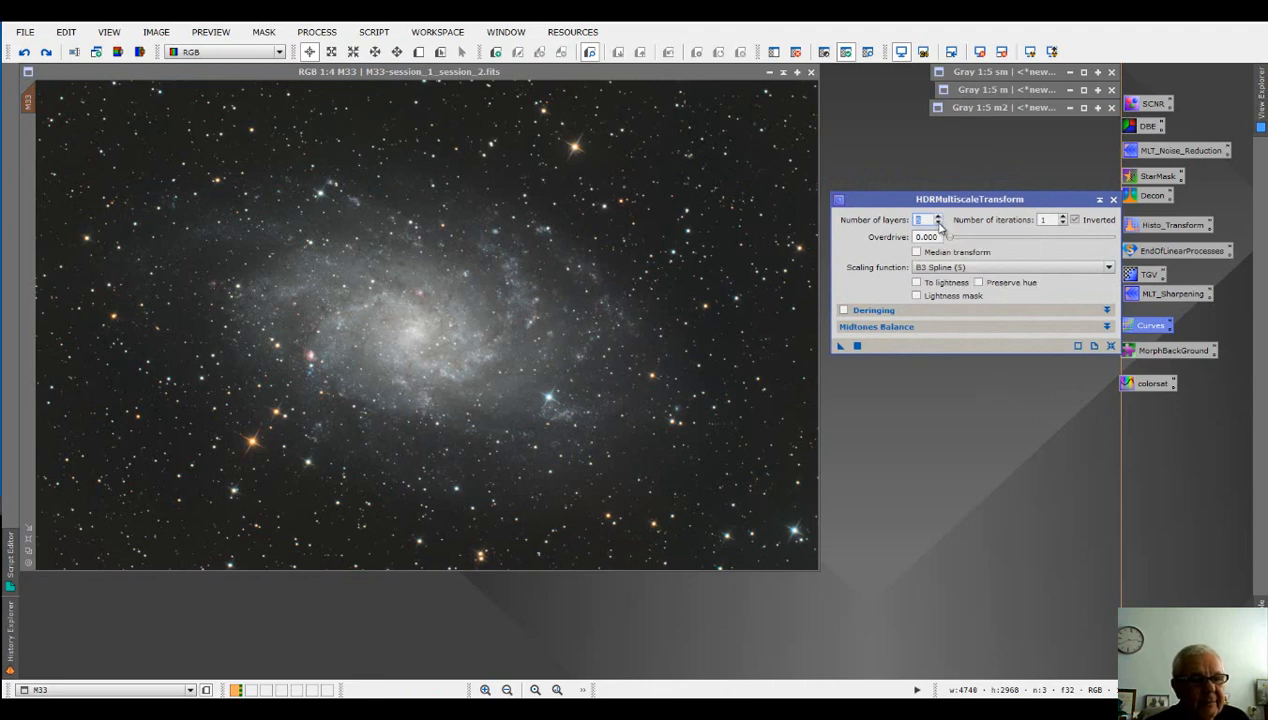
{"action": "left_click", "coordinate": [1113, 344]}
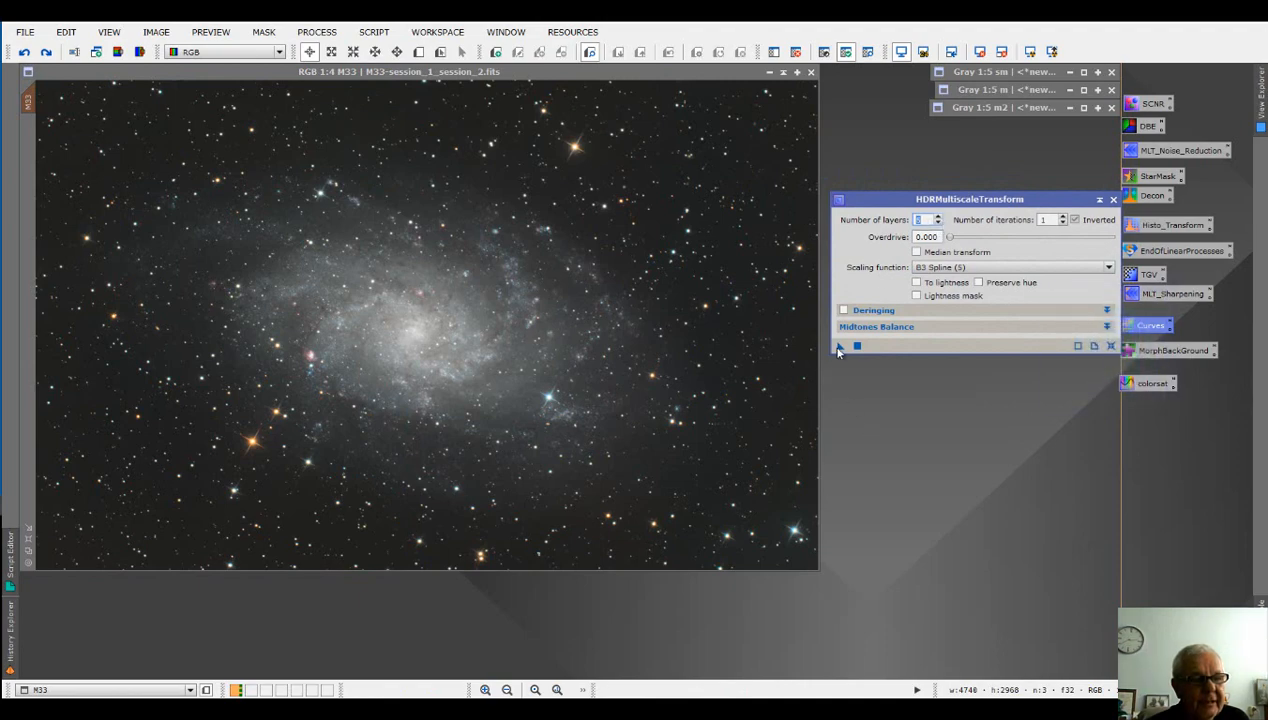
{"action": "left_click_drag", "start_coordinate": [840, 348], "coordinate": [467, 350]}
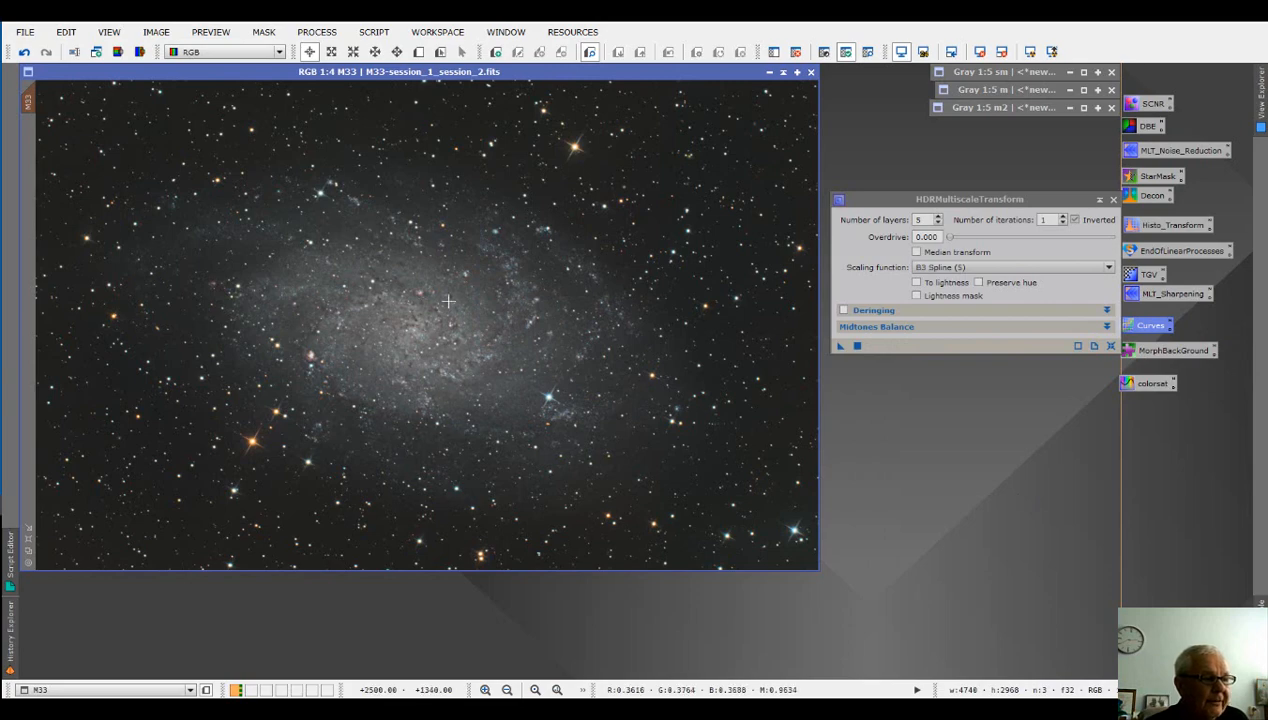
{"action": "scroll", "coordinate": [526, 340], "scroll_direction": "up", "scroll_amount": 1}
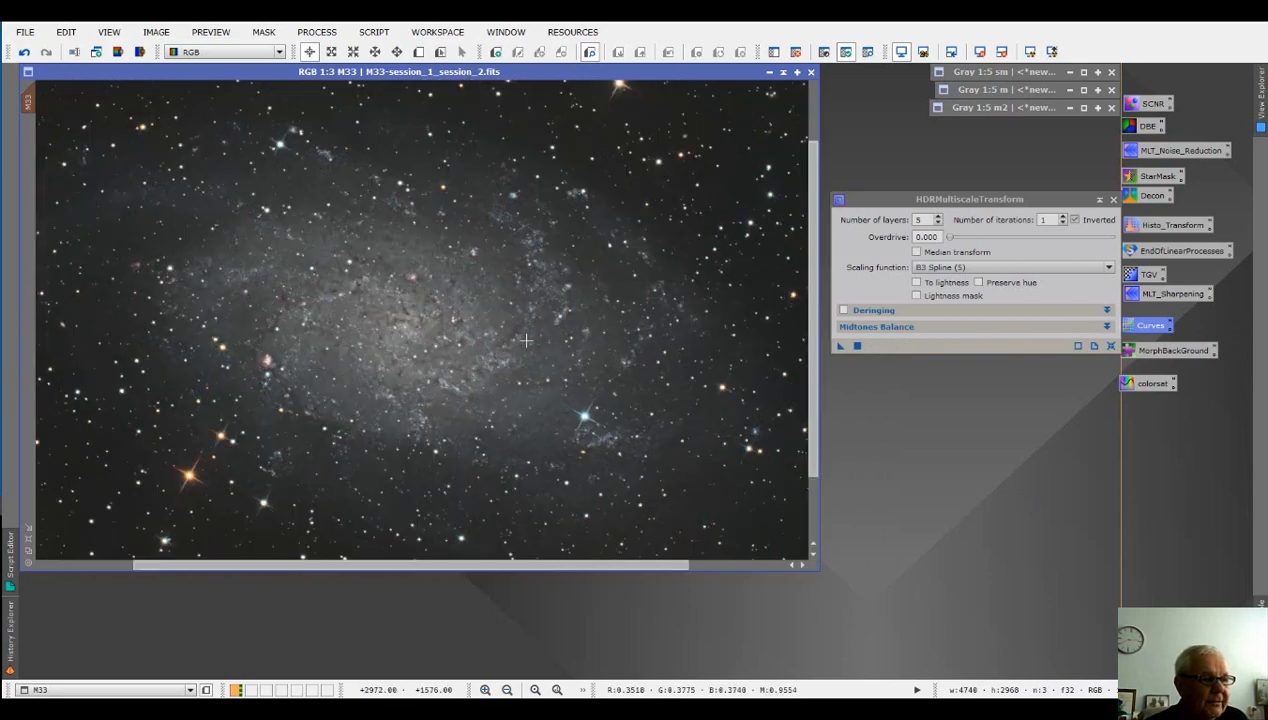
{"action": "scroll", "coordinate": [526, 340], "scroll_direction": "up", "scroll_amount": 1}
{"action": "scroll", "coordinate": [526, 340], "scroll_direction": "down", "scroll_amount": 2}
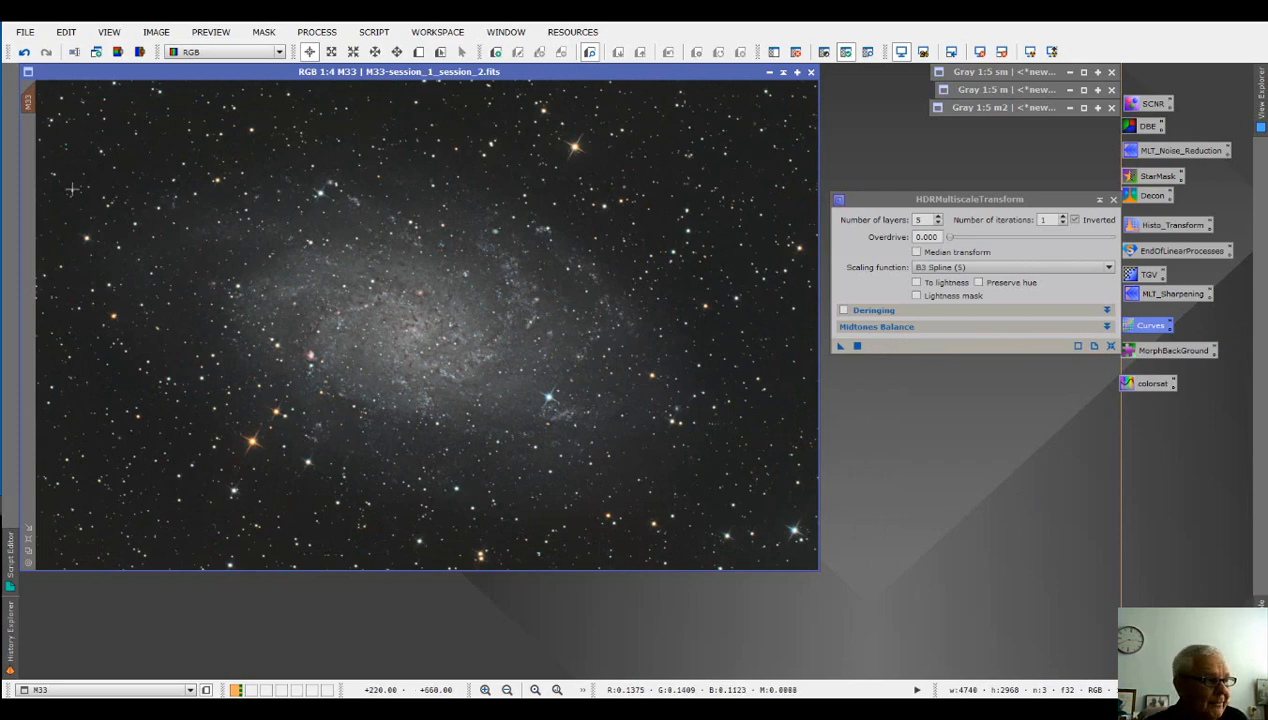
{"action": "left_click", "coordinate": [25, 53]}
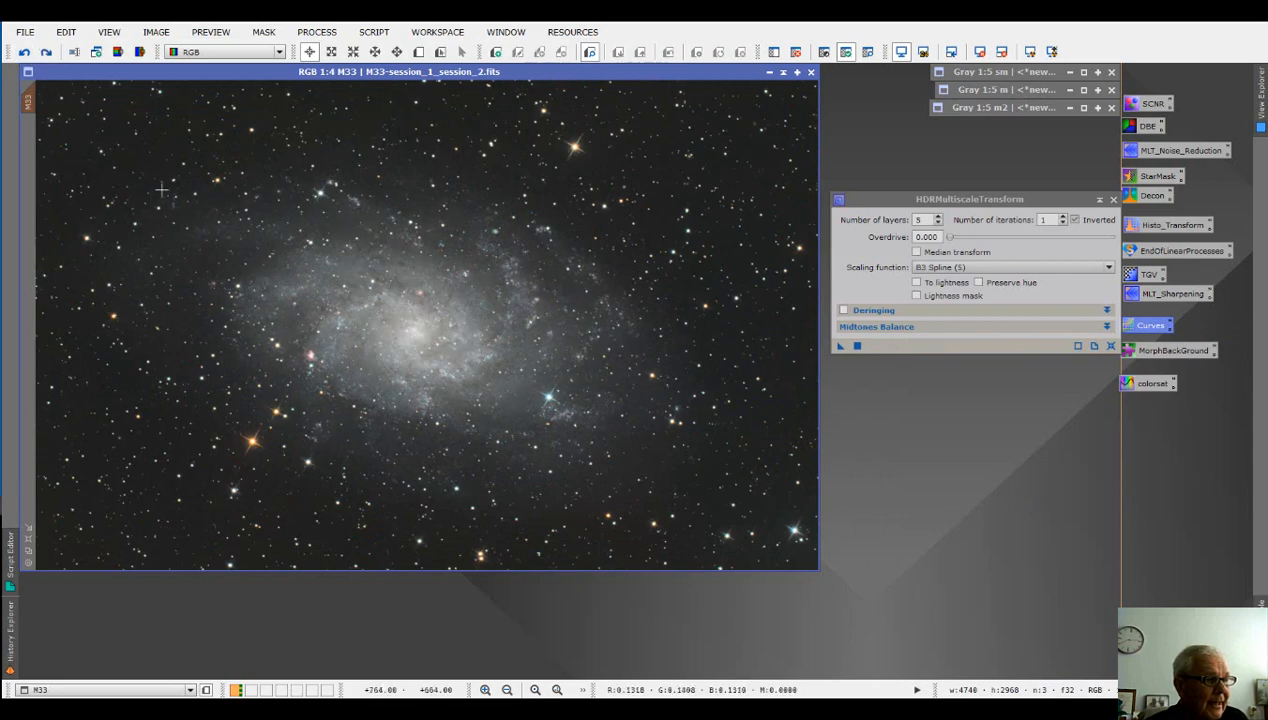
- Try HDRMultiscaleTransform with 9 layers on the M33 image
{"action": "left_click", "coordinate": [940, 220]}
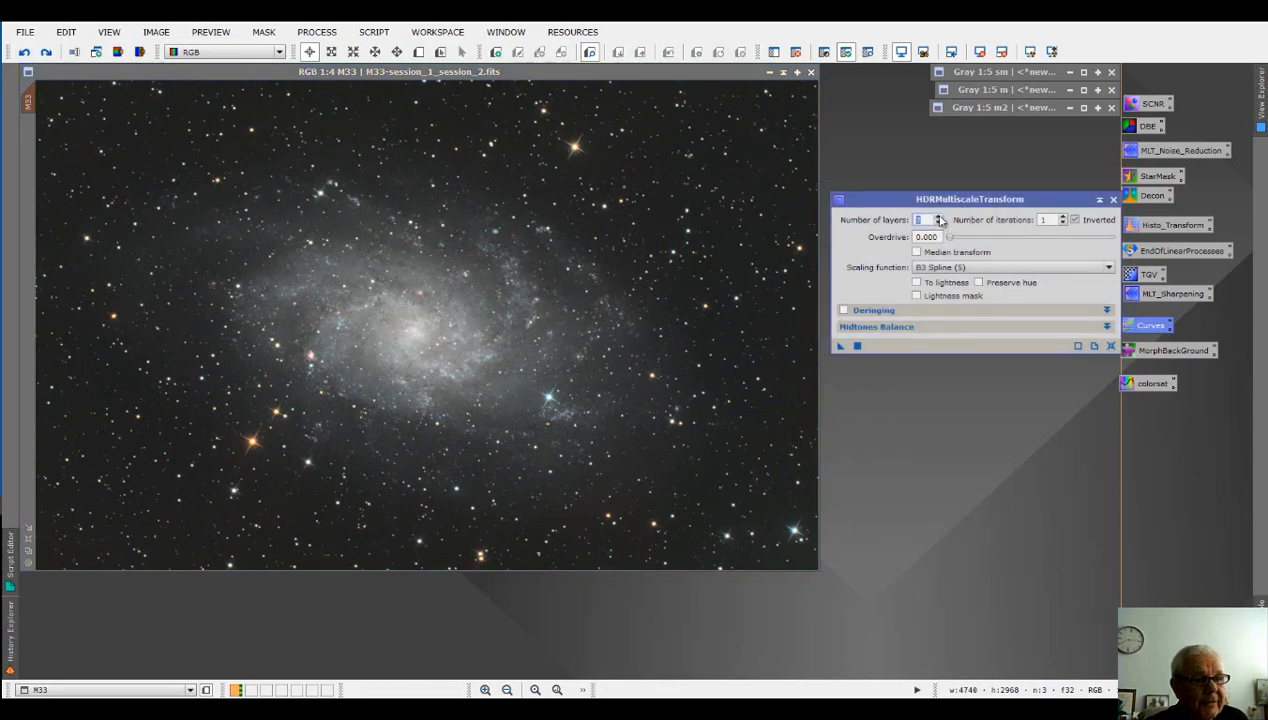
{"action": "left_click_drag", "start_coordinate": [963, 202], "coordinate": [959, 189]}
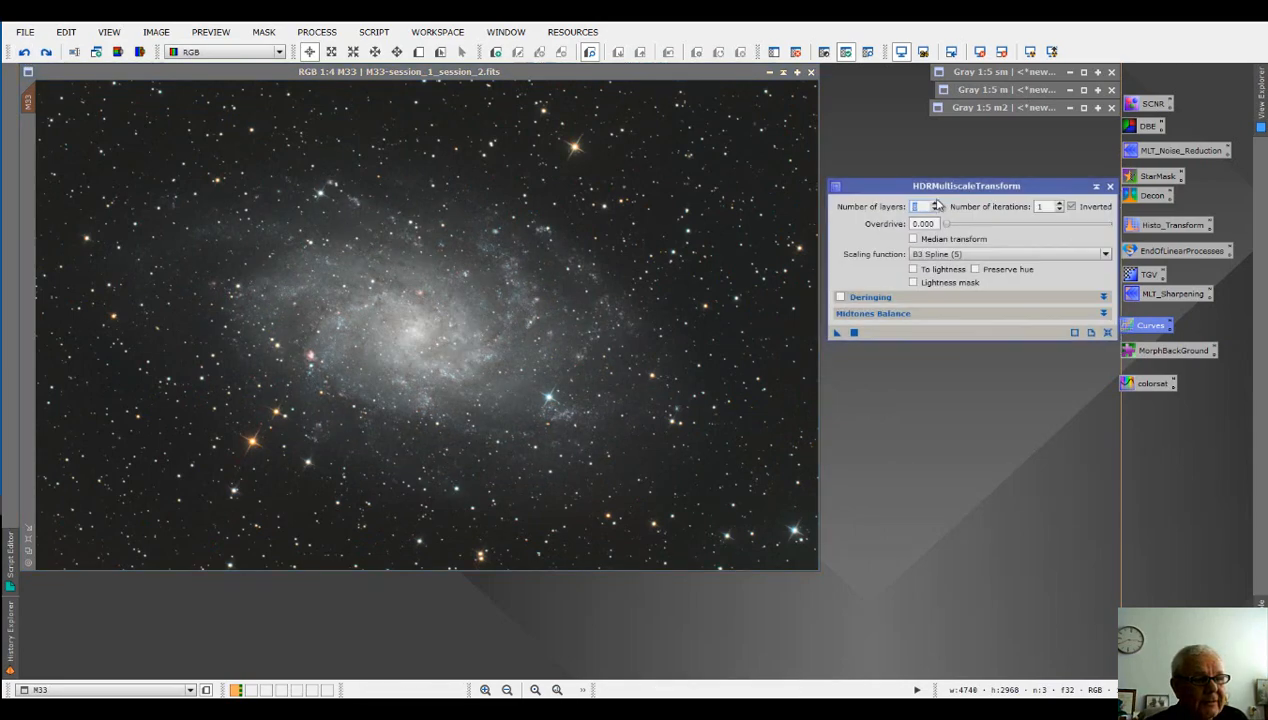
{"action": "left_click", "coordinate": [885, 358]}
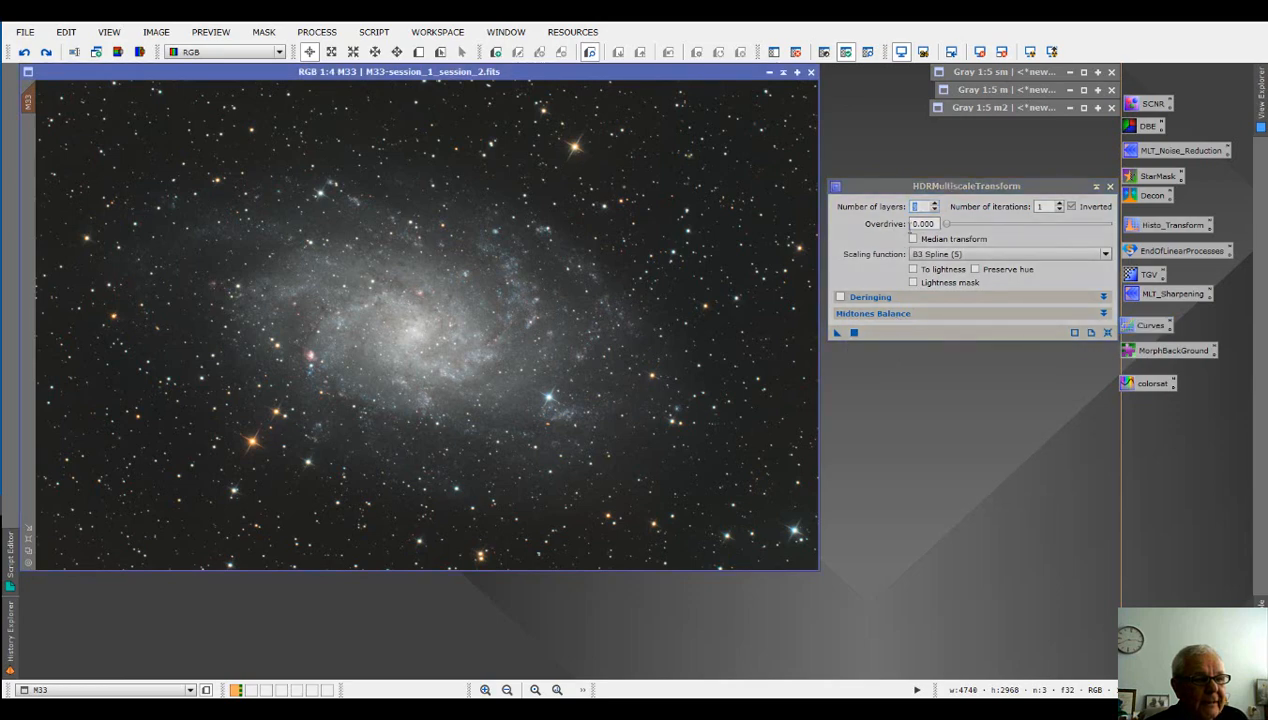
{"action": "left_click_drag", "start_coordinate": [838, 334], "coordinate": [504, 354]}
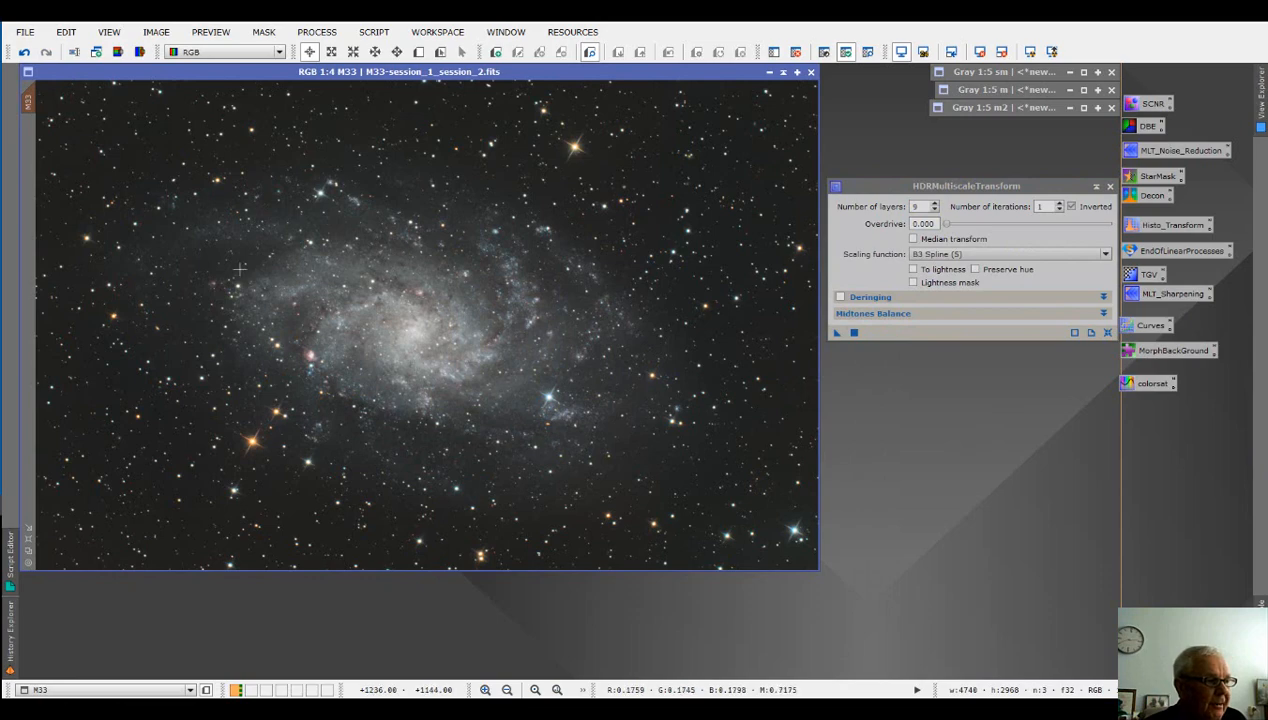
- Compare M33 with and without the 9-layer HDR transform by undoing and redoing it, leaving it undone
{"action": "left_click", "coordinate": [25, 53]}
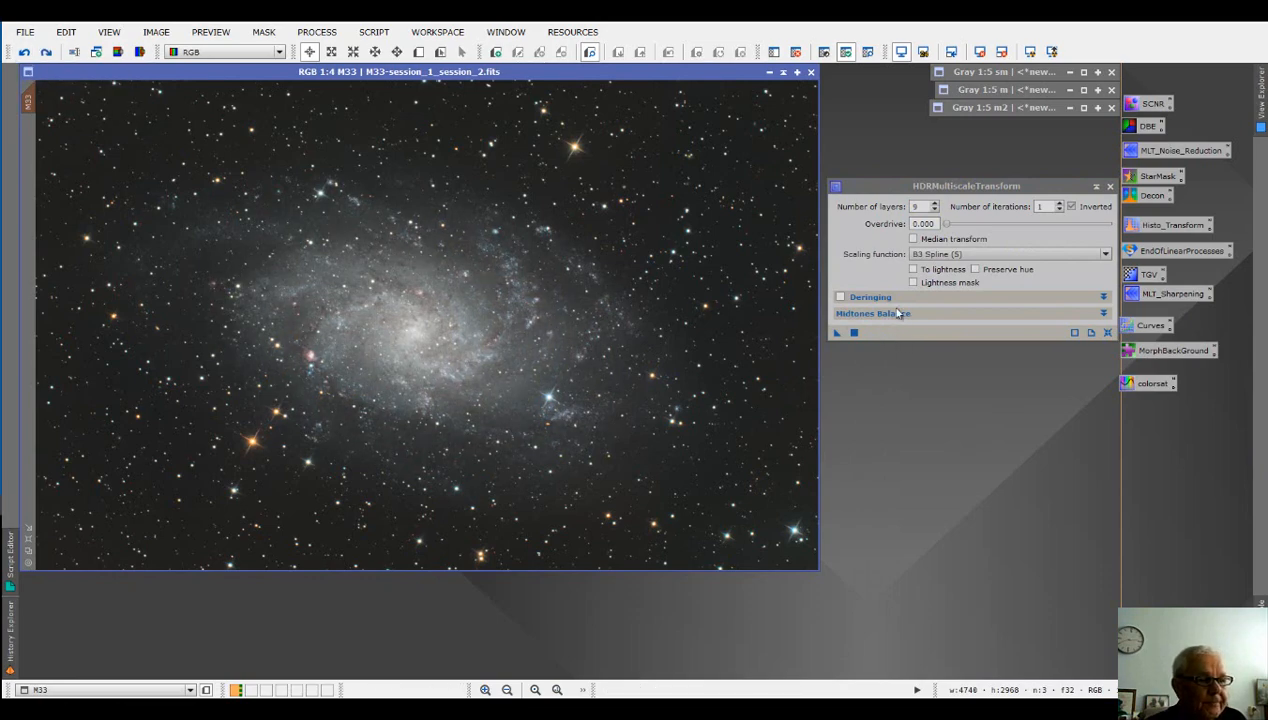
{"action": "left_click", "coordinate": [46, 53]}
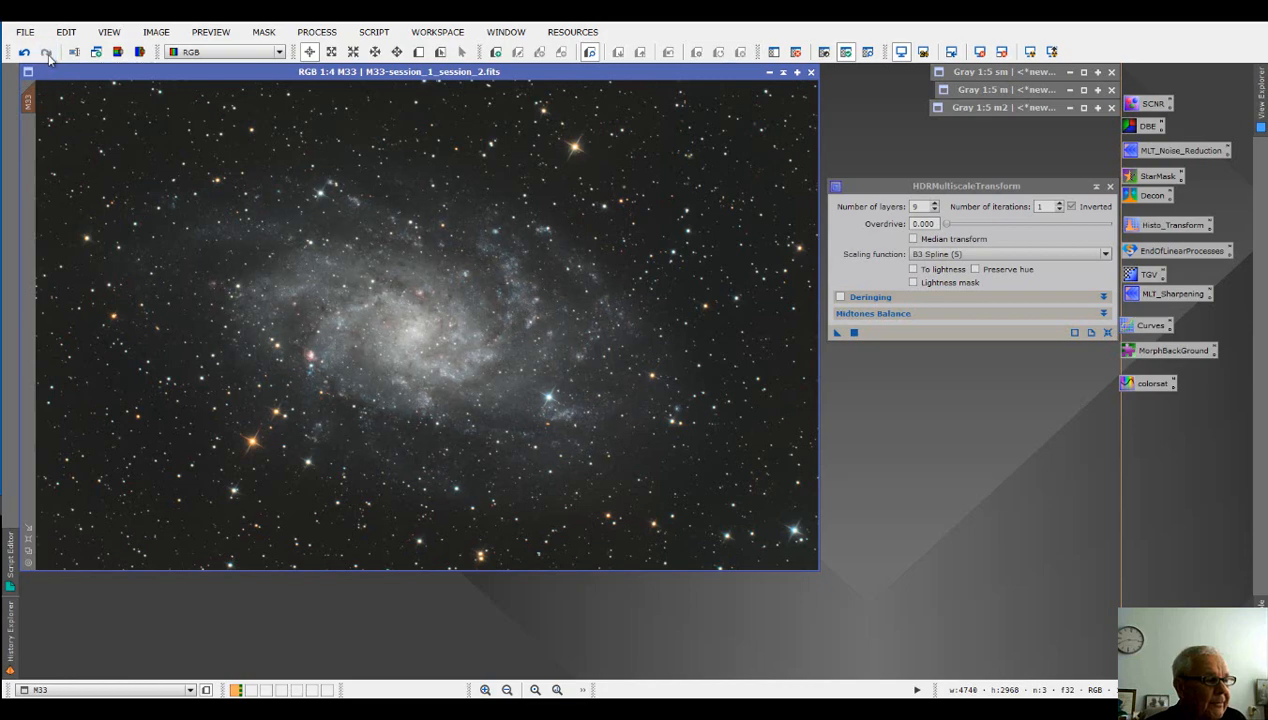
{"action": "left_click", "coordinate": [25, 53]}
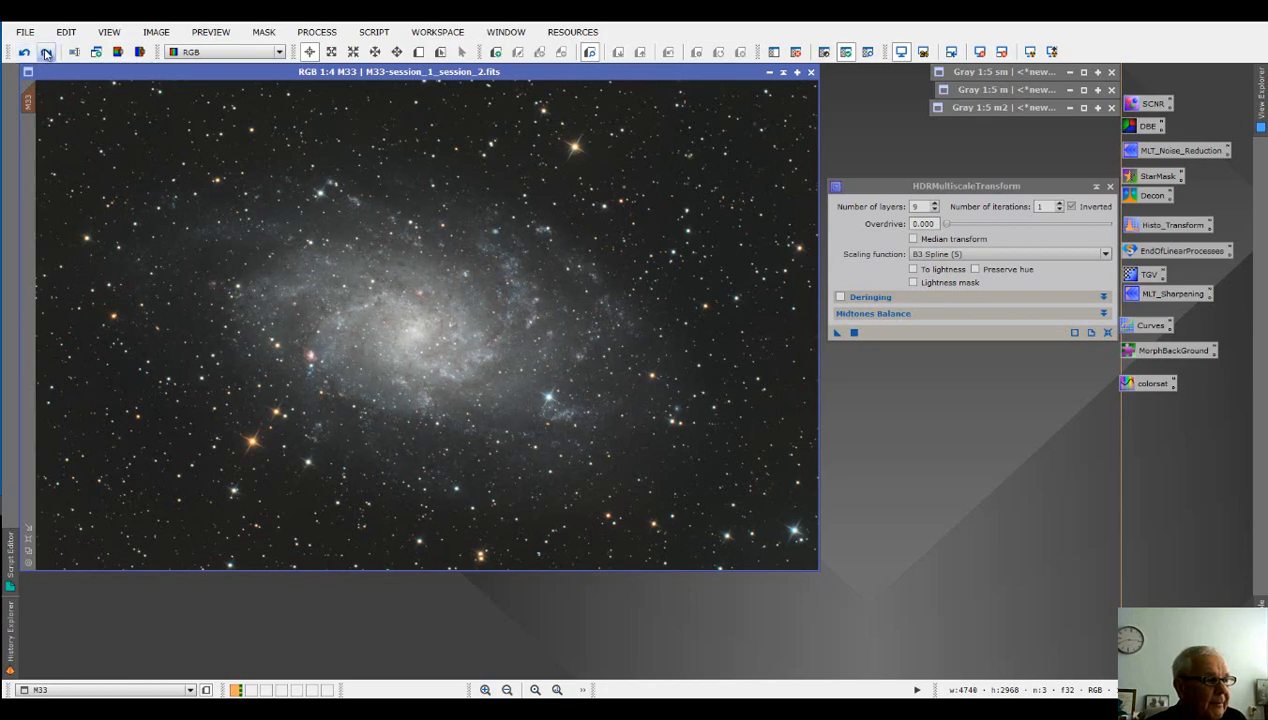
{"action": "left_click", "coordinate": [46, 53]}
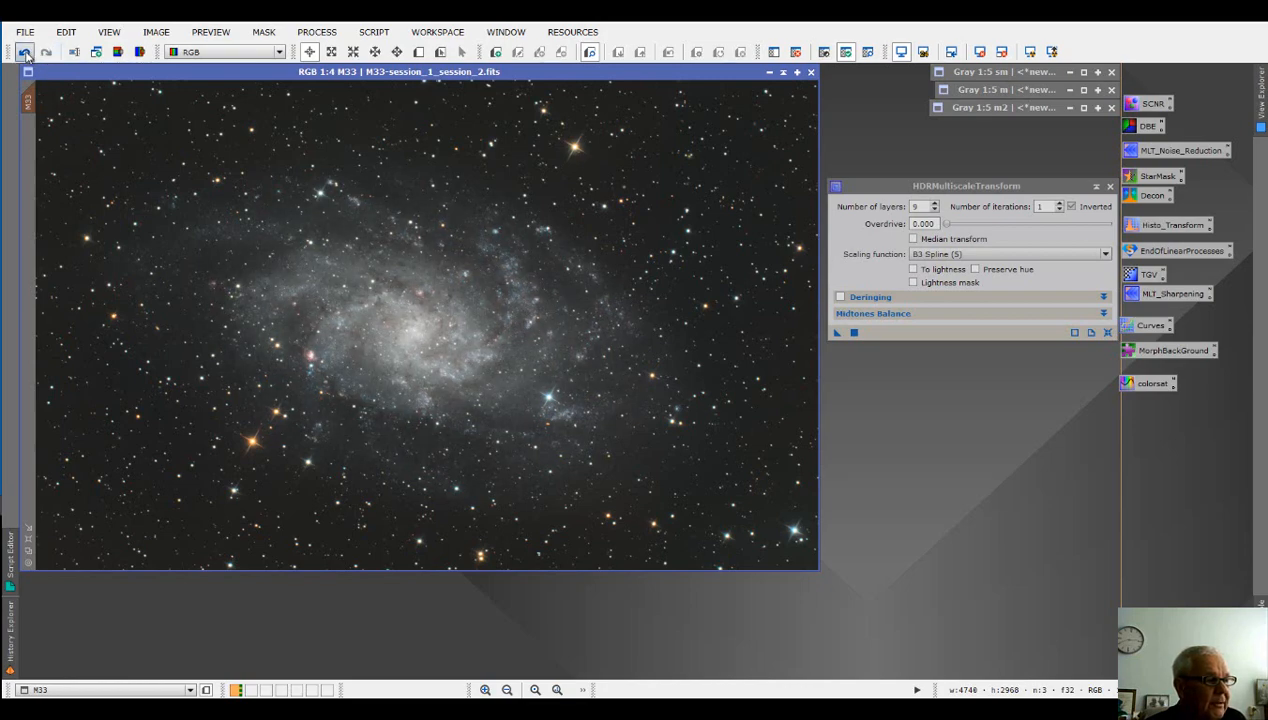
{"action": "left_click", "coordinate": [25, 53]}
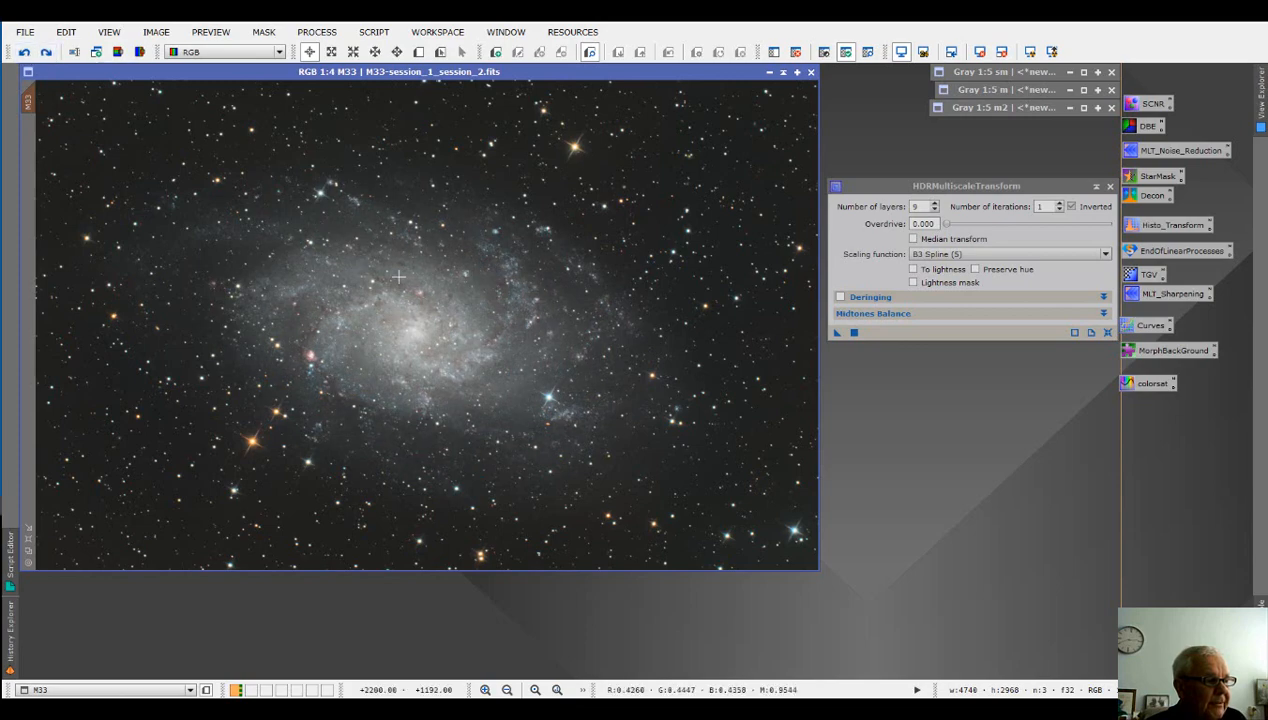
{"action": "left_click", "coordinate": [46, 54]}
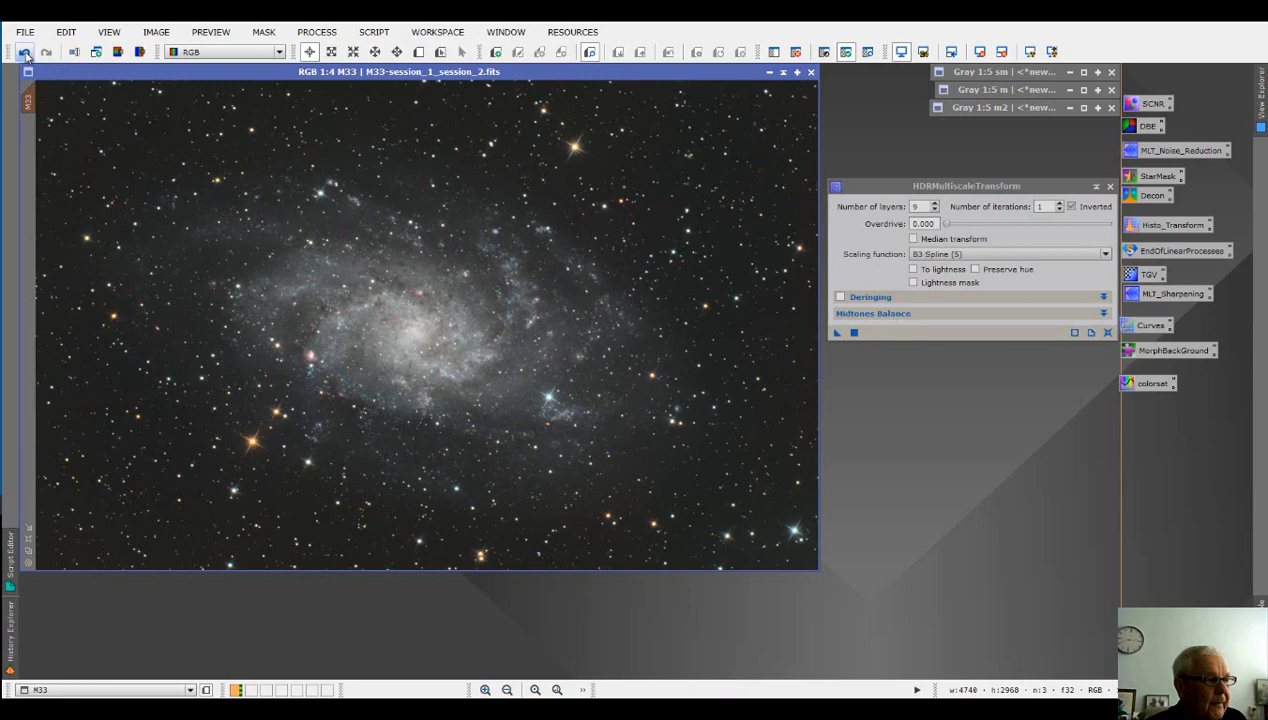
{"action": "left_click", "coordinate": [25, 54]}
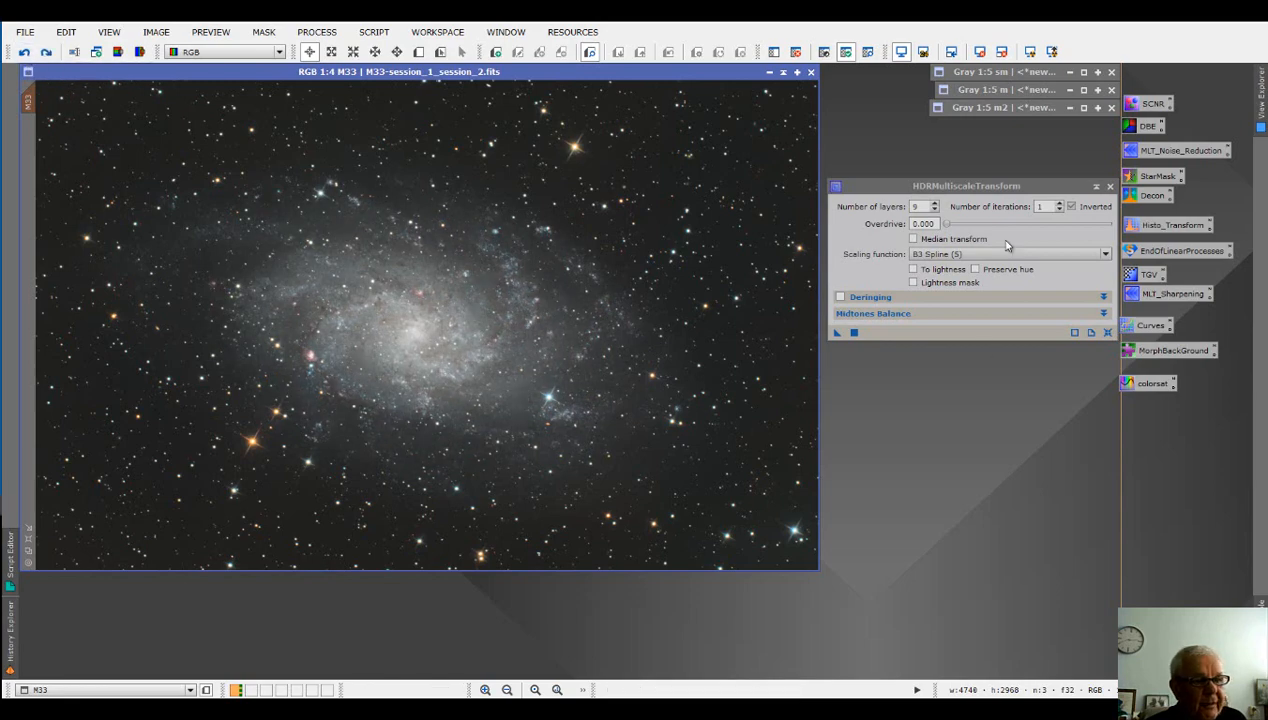
- Apply HDRMultiscaleTransform with 8 layers to M33, inspect the core detail, and close the process
{"action": "left_click", "coordinate": [934, 211]}
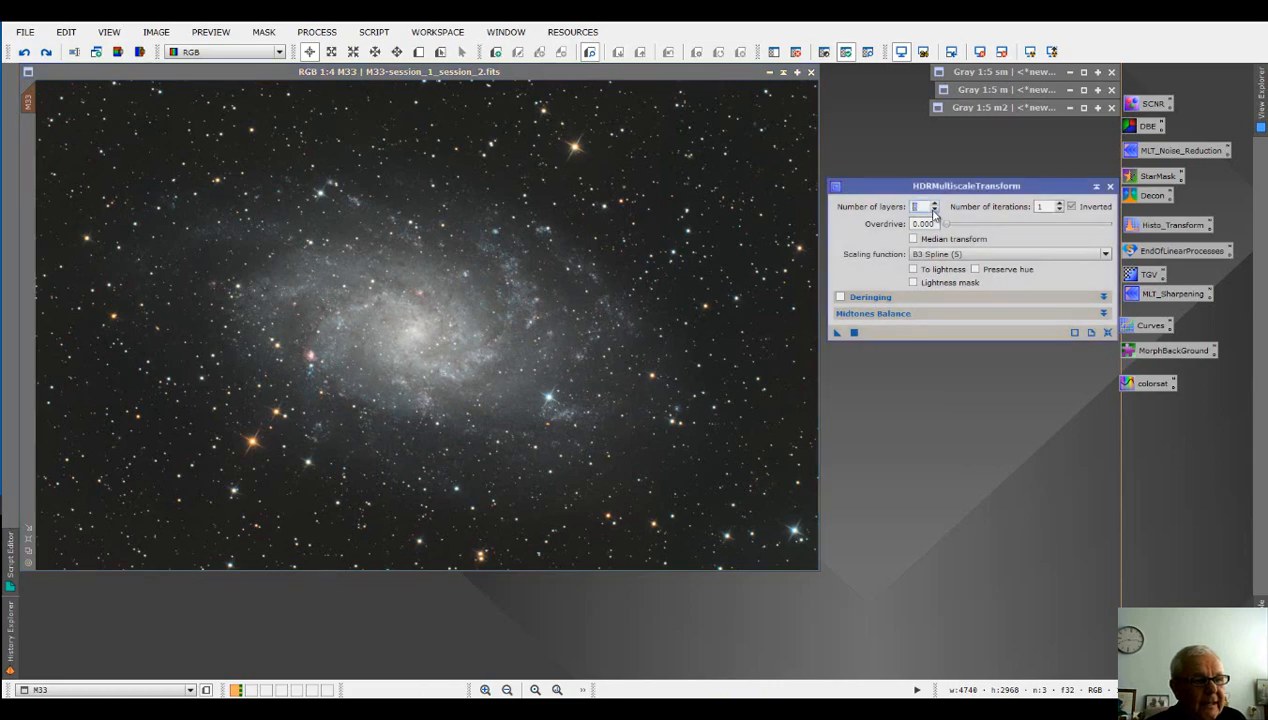
{"action": "left_click_drag", "start_coordinate": [837, 335], "coordinate": [533, 377]}
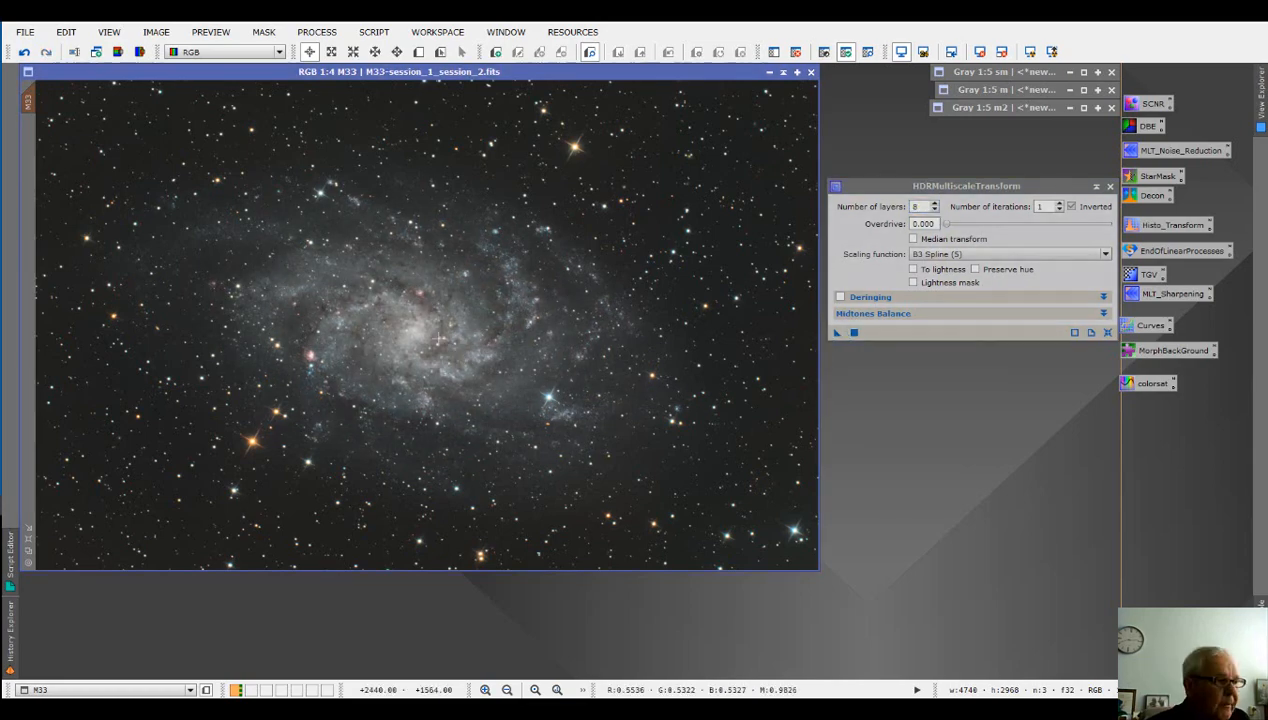
{"action": "scroll", "coordinate": [470, 316], "scroll_direction": "up", "scroll_amount": 2}
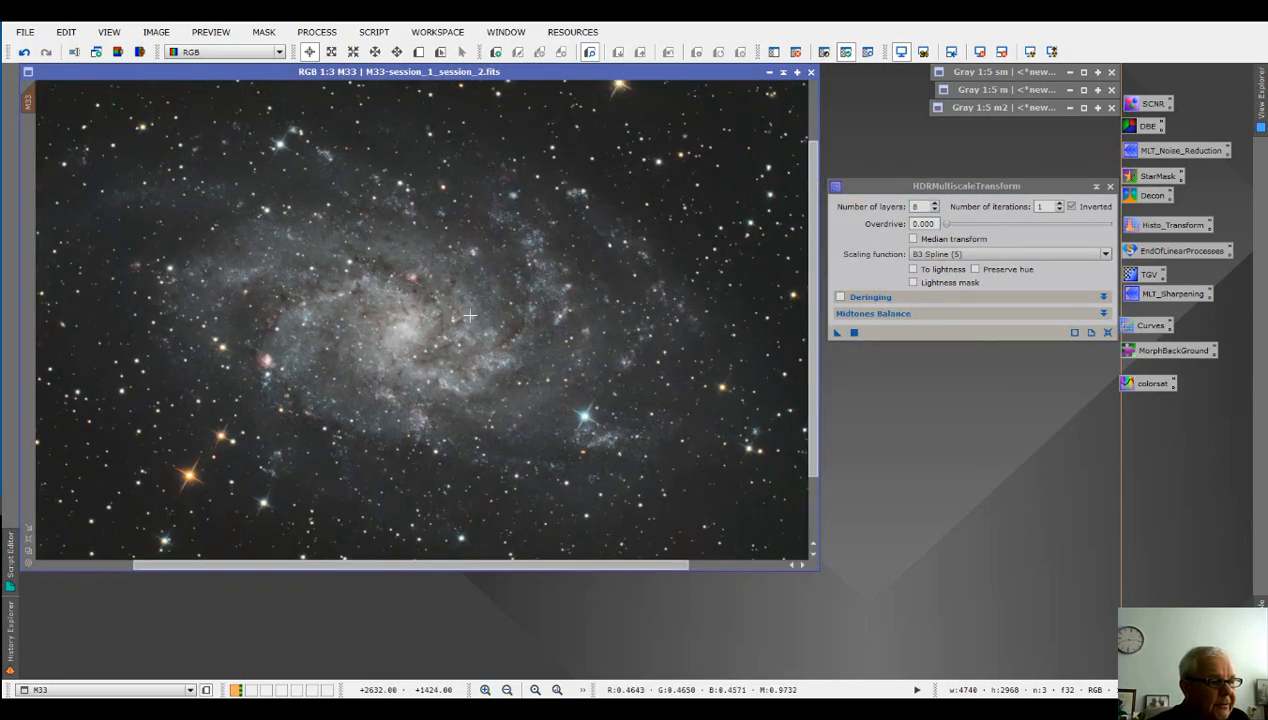
{"action": "scroll", "coordinate": [470, 316], "scroll_direction": "down", "scroll_amount": 2}
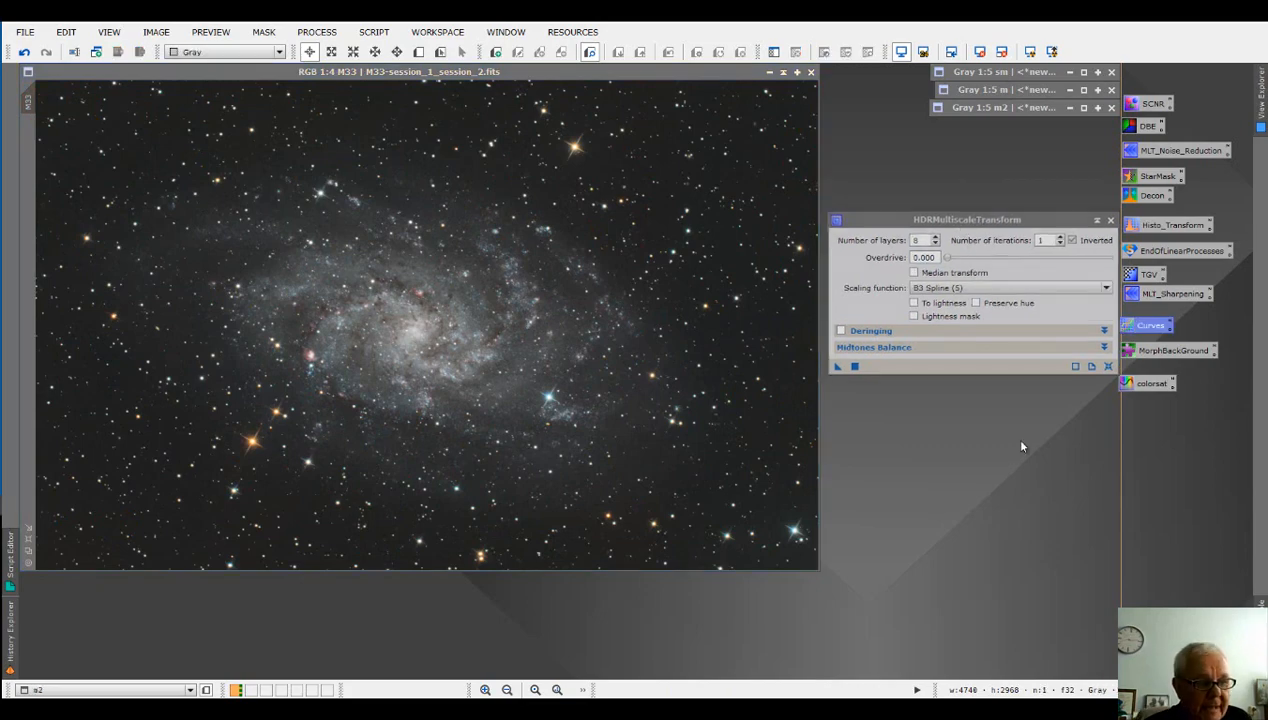
{"action": "left_click", "coordinate": [1111, 221]}
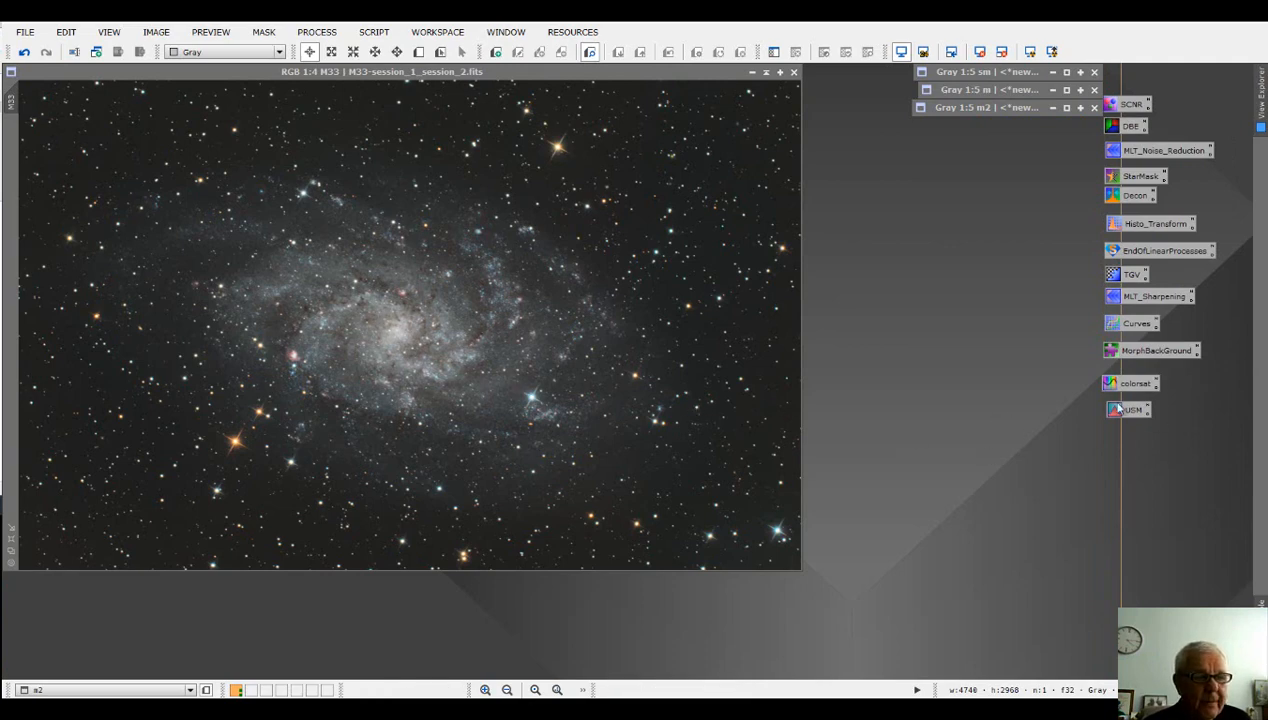
- Open the Histo_Transform process, close its real-time preview of m2, and move it clear of the minimized masks
{"action": "double_click", "coordinate": [1147, 227]}
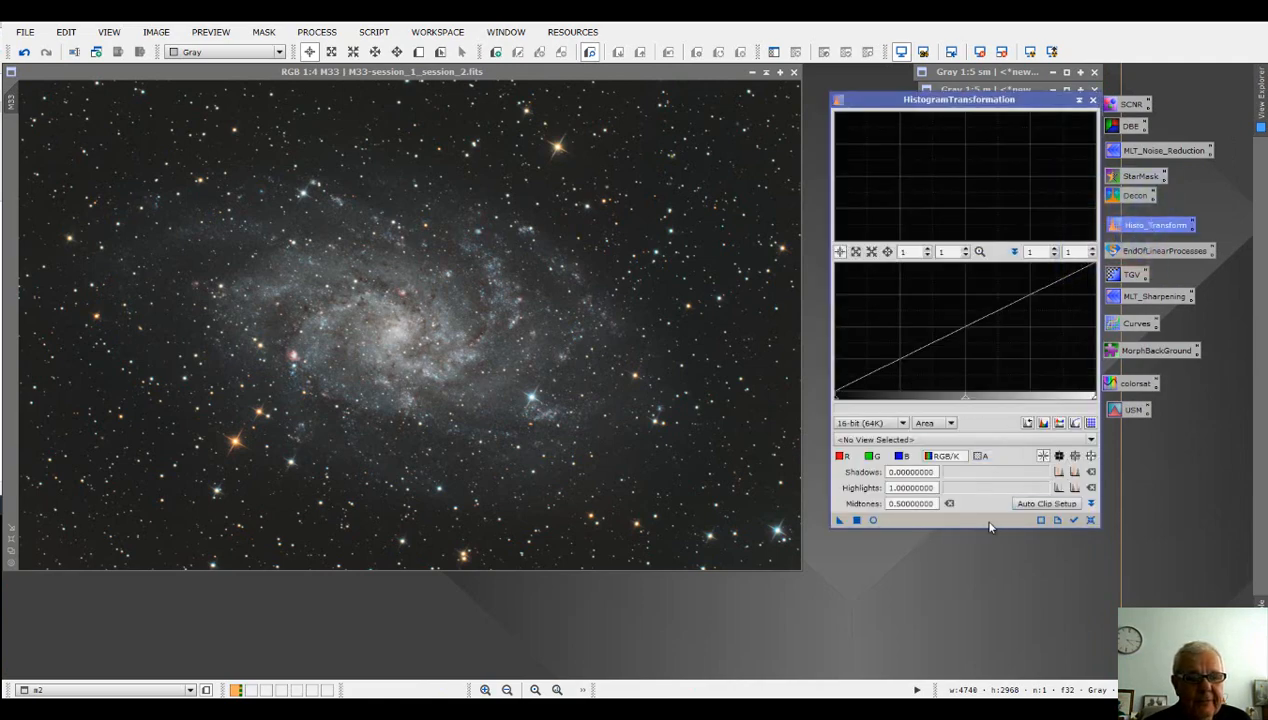
{"action": "left_click", "coordinate": [874, 521]}
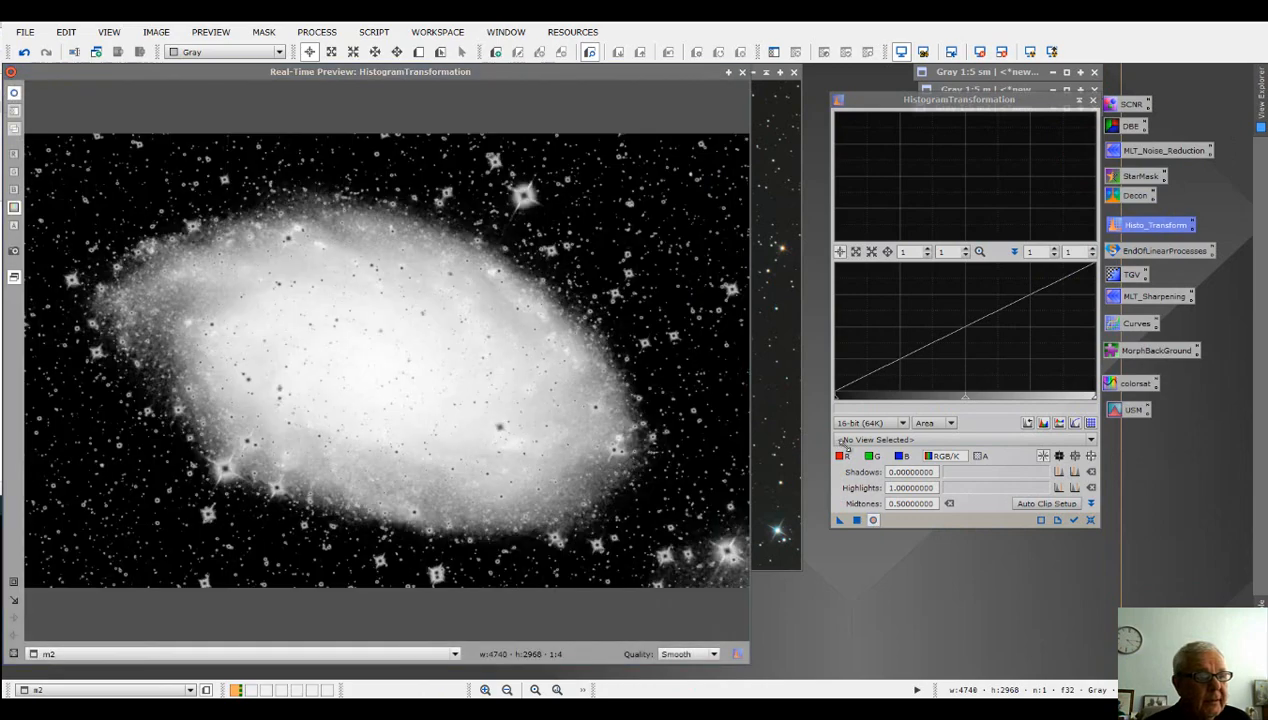
{"action": "left_click", "coordinate": [742, 73]}
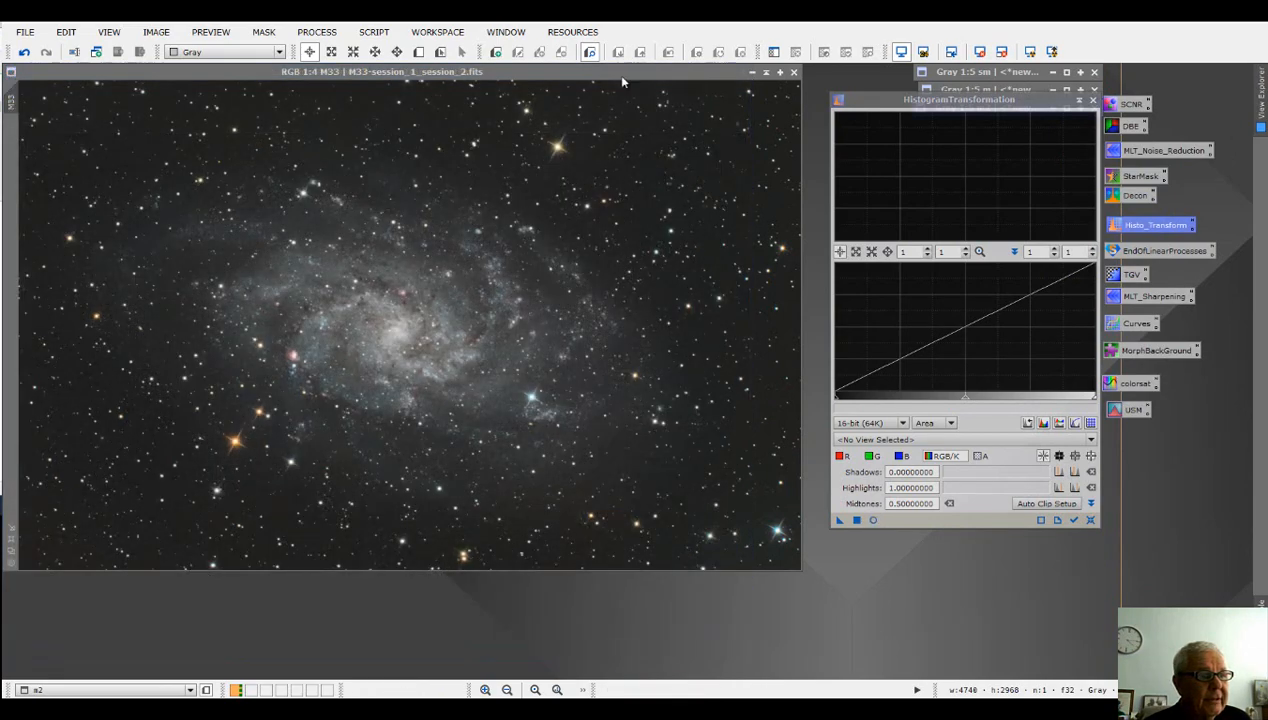
{"action": "left_click_drag", "start_coordinate": [900, 107], "coordinate": [914, 192]}
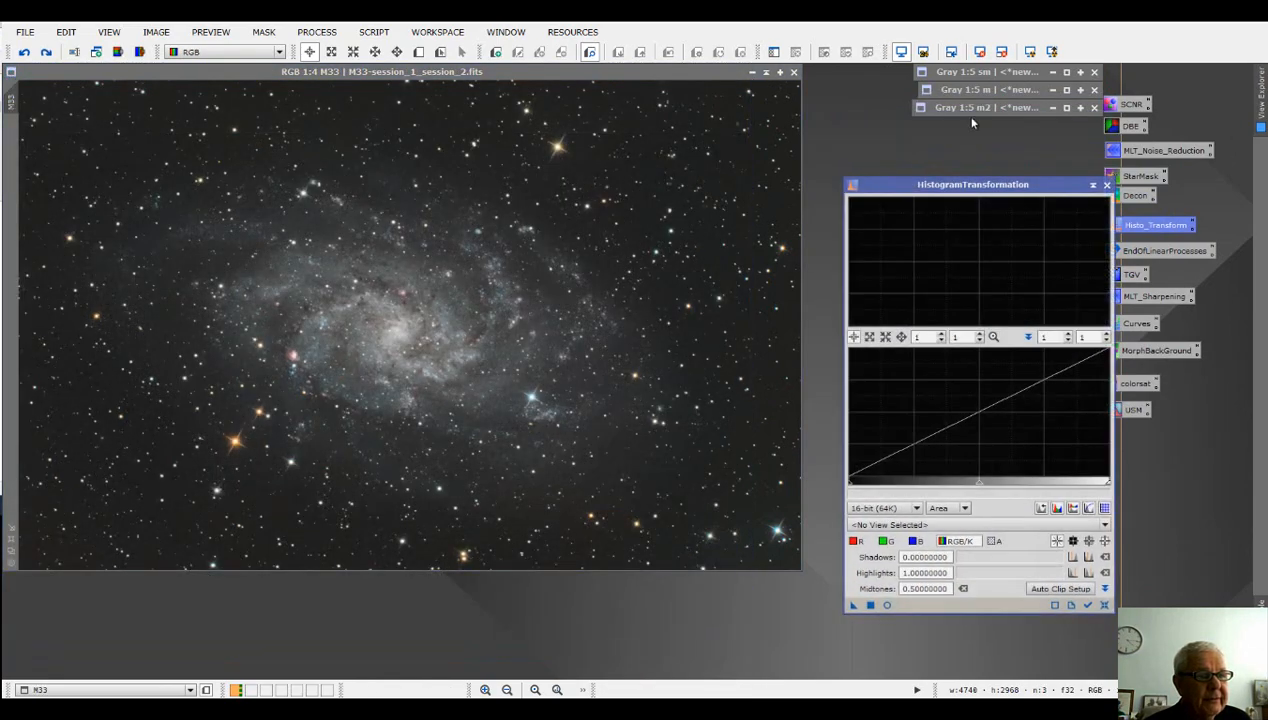
- Restore m2, apply it as a mask to the M33 color image, and minimize m2 again
{"action": "double_click", "coordinate": [974, 108]}
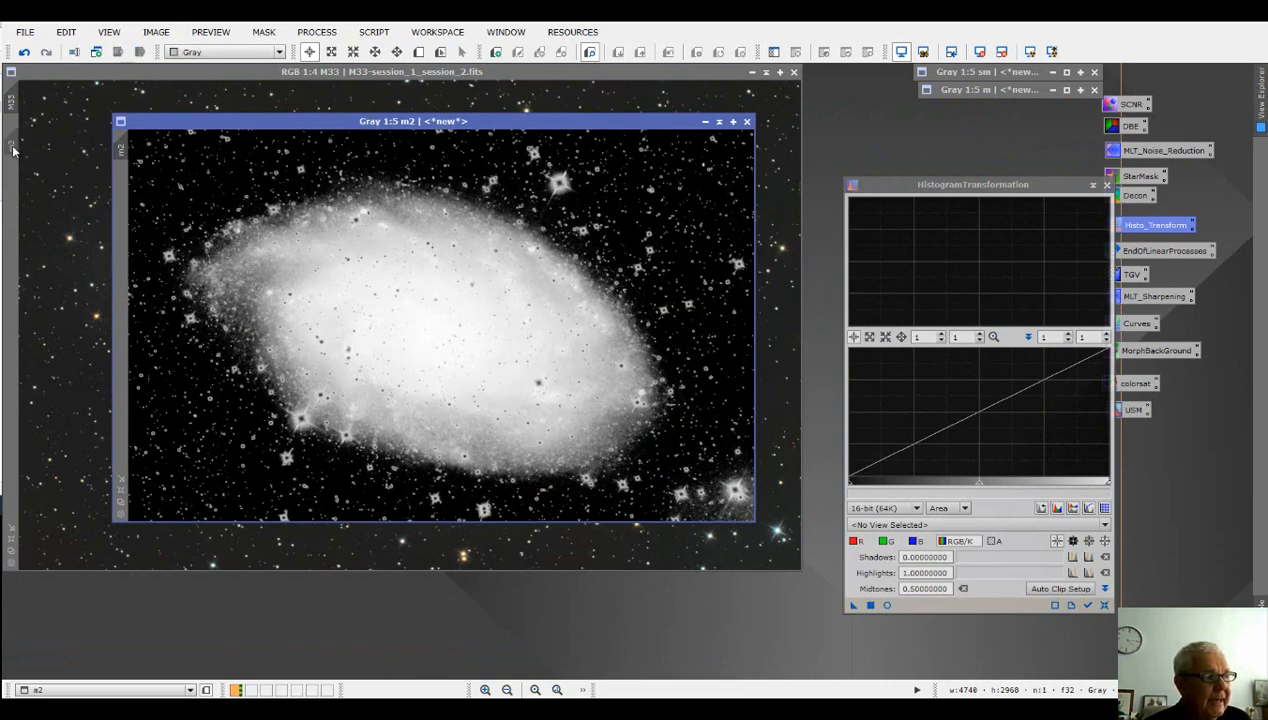
{"action": "left_click", "coordinate": [706, 121]}
{"action": "left_click_drag", "start_coordinate": [935, 184], "coordinate": [912, 126]}
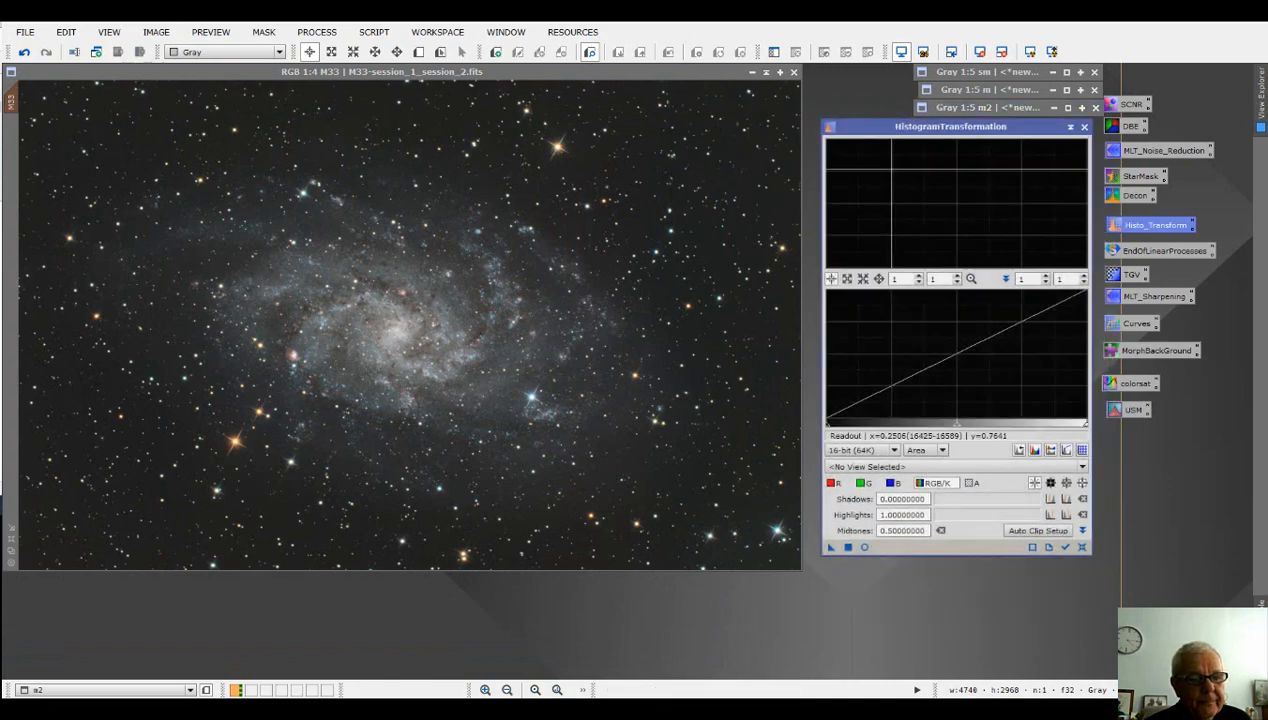
- With HistogramTransformation tracking M33 in real-time preview, lower the blue channel's midtones to 0.47088608
{"action": "left_click", "coordinate": [1067, 548]}
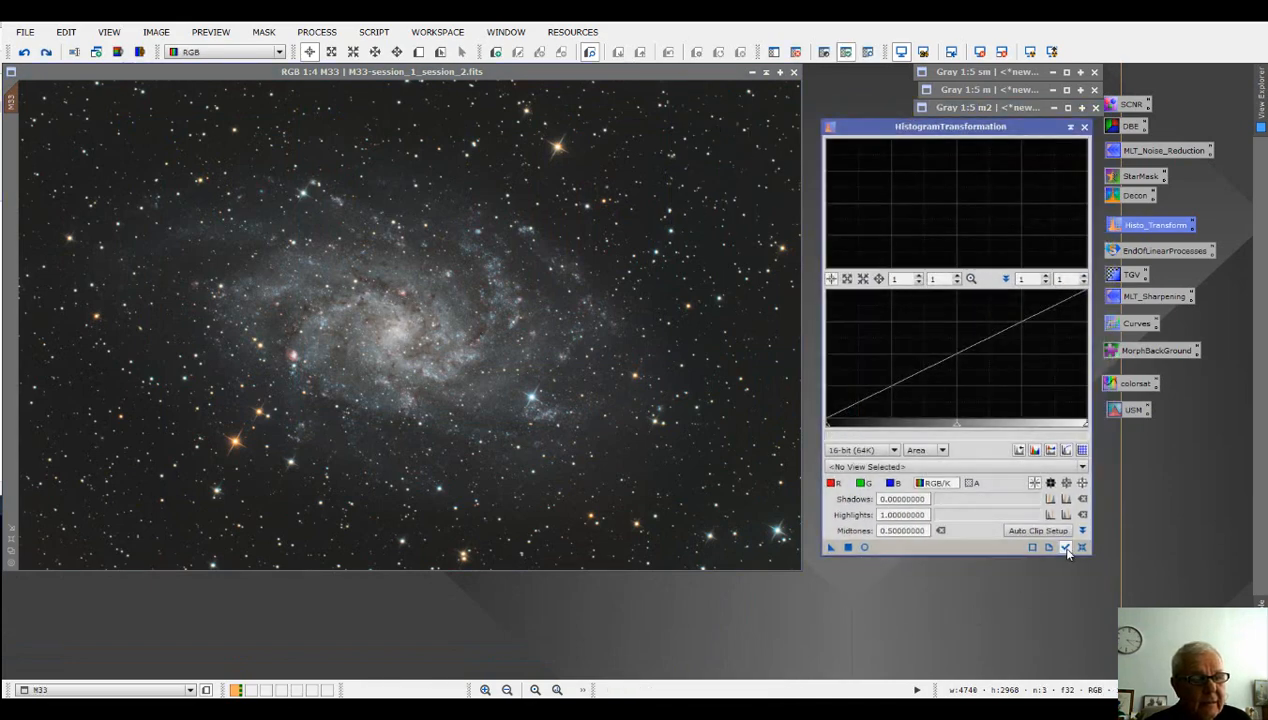
{"action": "left_click", "coordinate": [865, 548]}
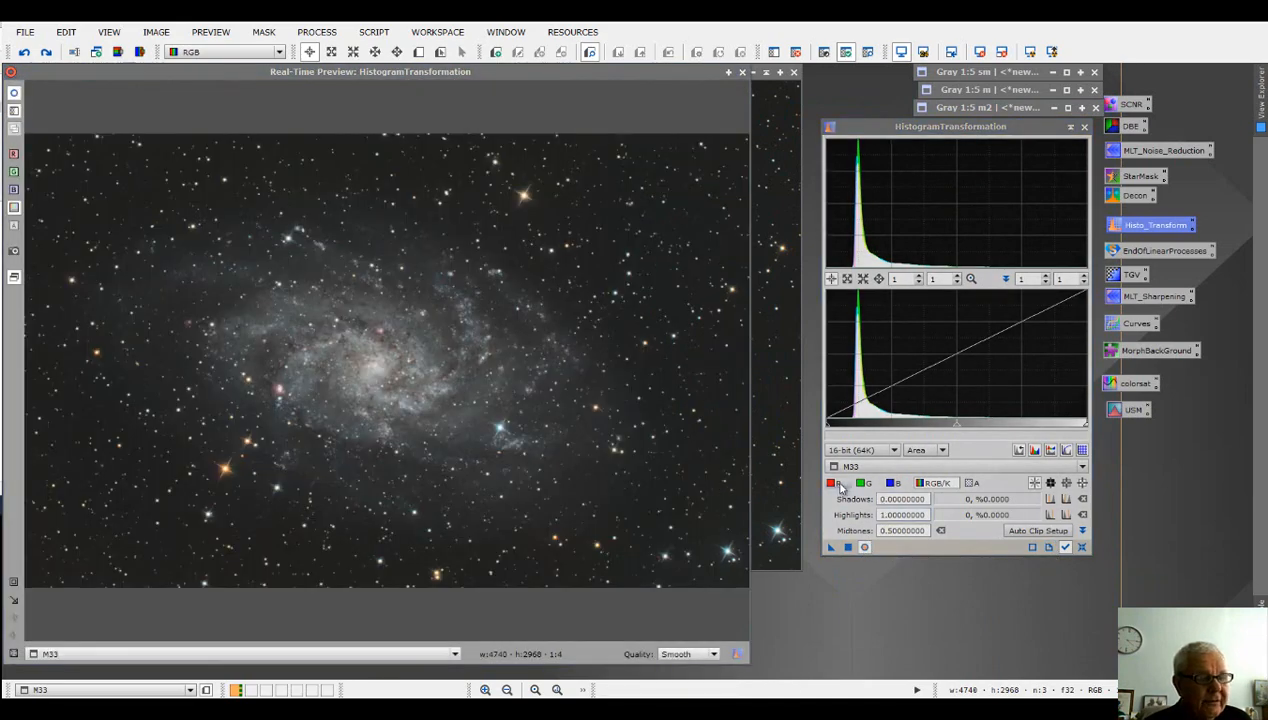
{"action": "left_click", "coordinate": [893, 484]}
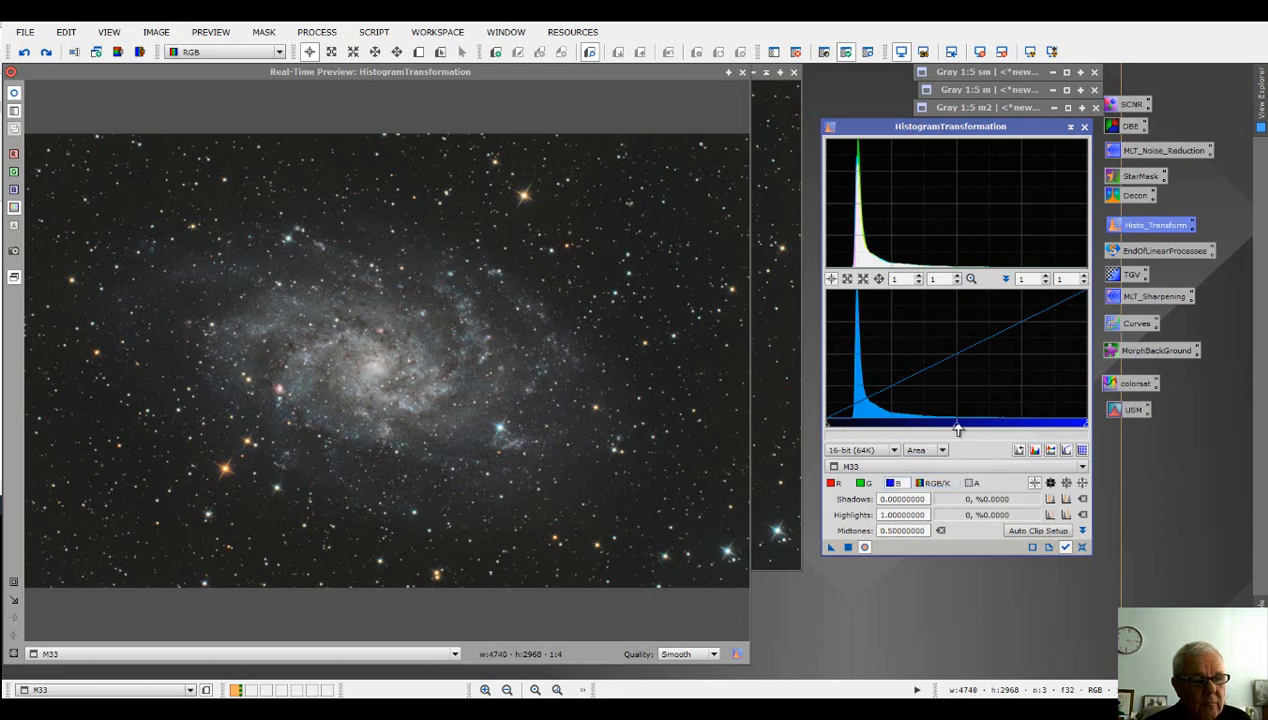
{"action": "mouse_move", "coordinate": [958, 428]}
{"action": "left_mouse_down"}
{"action": "mouse_move", "coordinate": [911, 430]}
{"action": "mouse_move", "coordinate": [954, 432]}
{"action": "left_mouse_up"}
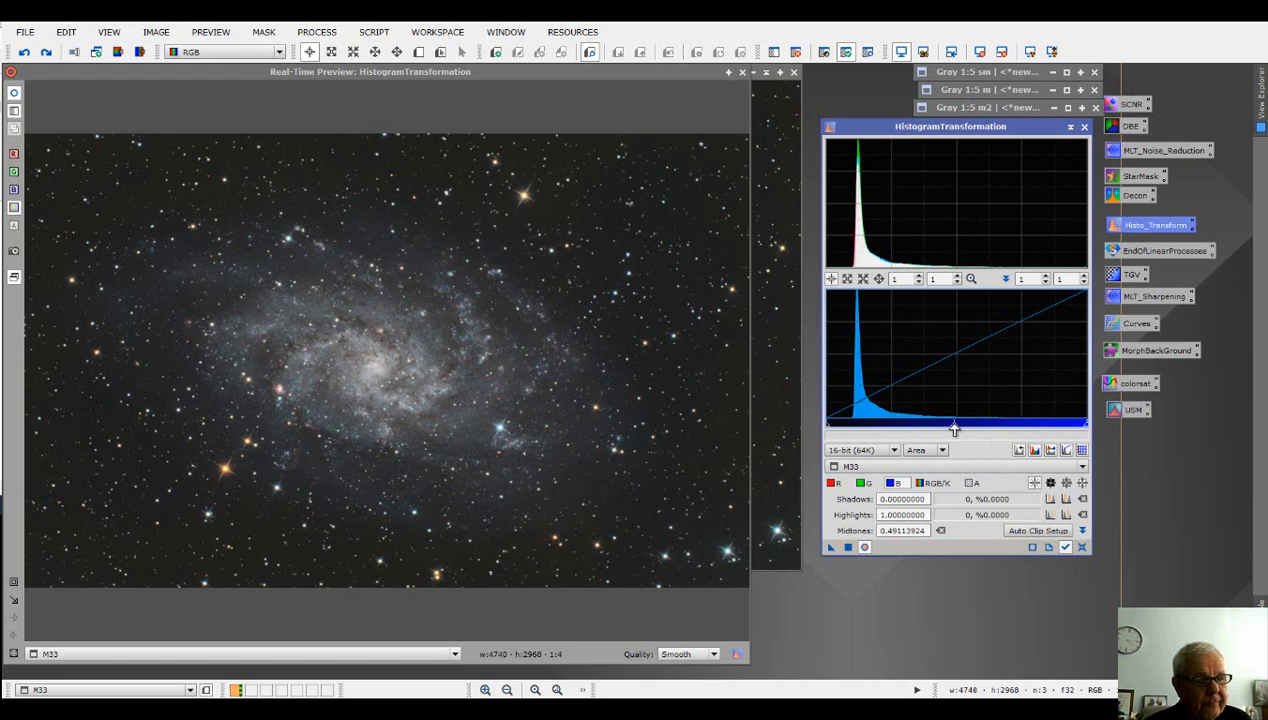
{"action": "left_click_drag", "start_coordinate": [952, 428], "coordinate": [947, 428]}
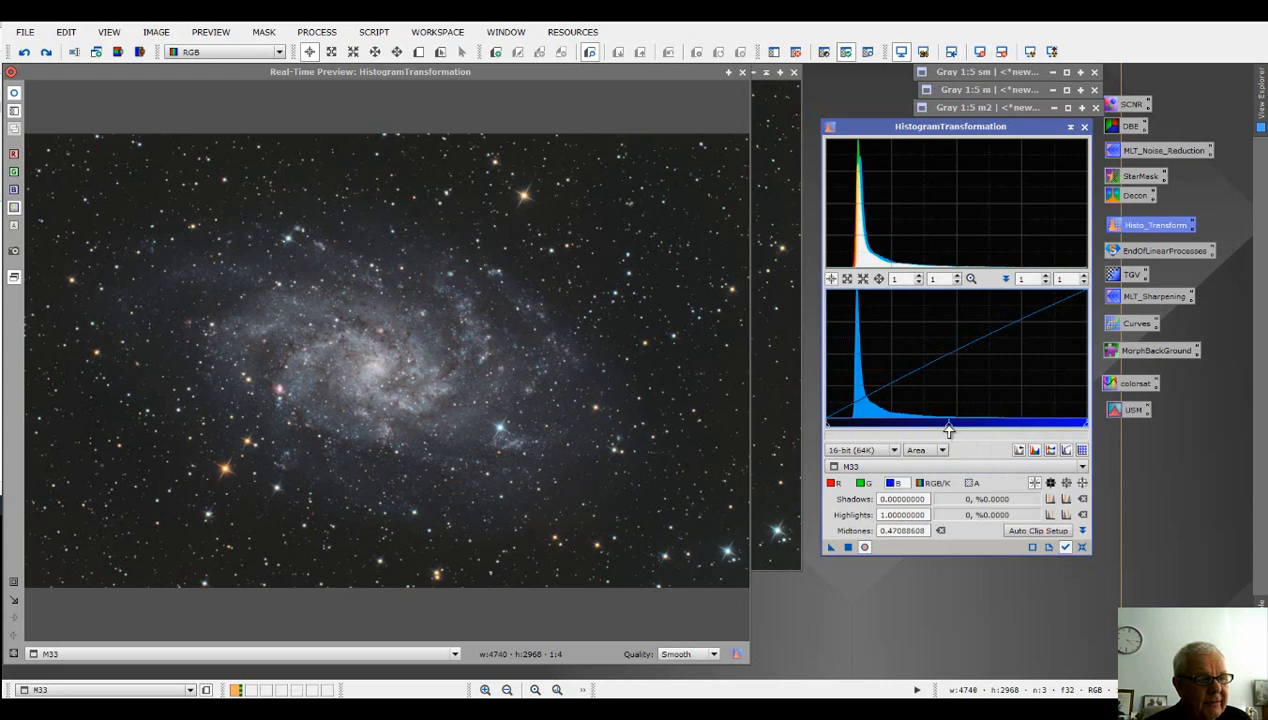
- Lower the red channel's midtones to 0.47341772, apply the HistogramTransformation to M33, and close its preview and process window
{"action": "mouse_move", "coordinate": [948, 428]}
{"action": "left_mouse_down"}
{"action": "mouse_move", "coordinate": [936, 428]}
{"action": "mouse_move", "coordinate": [949, 428]}
{"action": "left_mouse_up"}
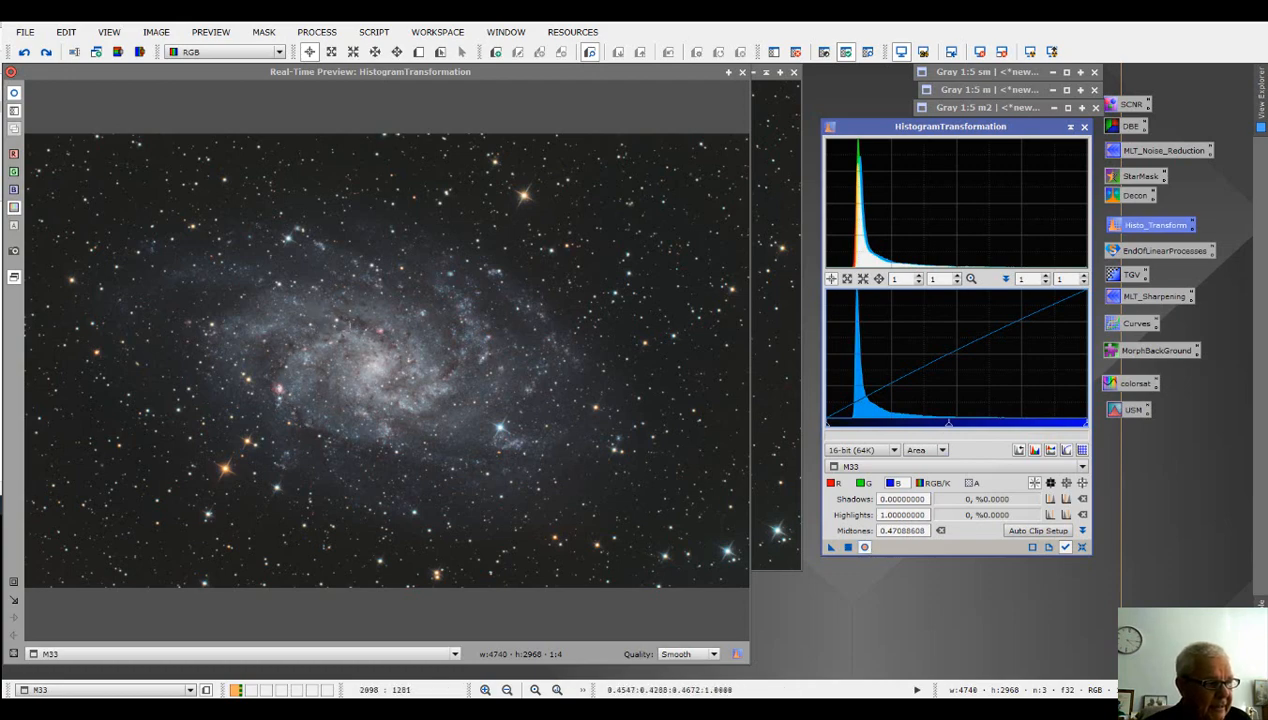
{"action": "left_click", "coordinate": [837, 484]}
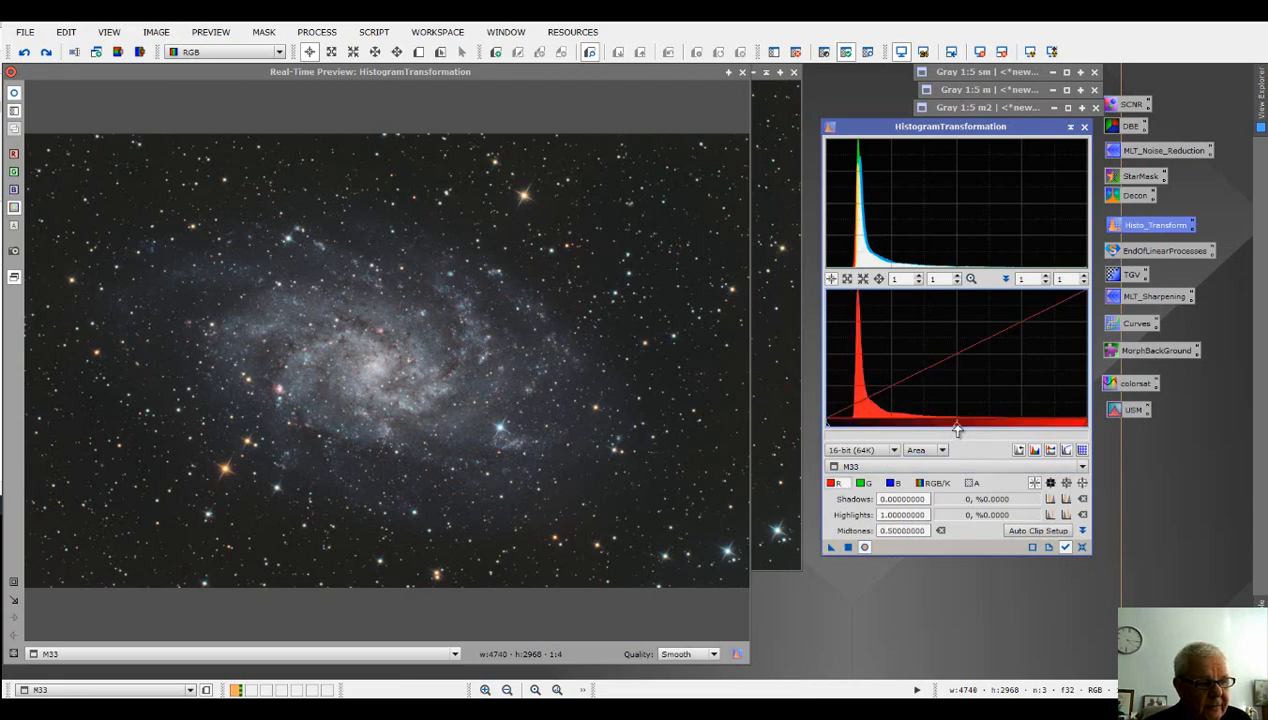
{"action": "left_click_drag", "start_coordinate": [957, 428], "coordinate": [949, 430]}
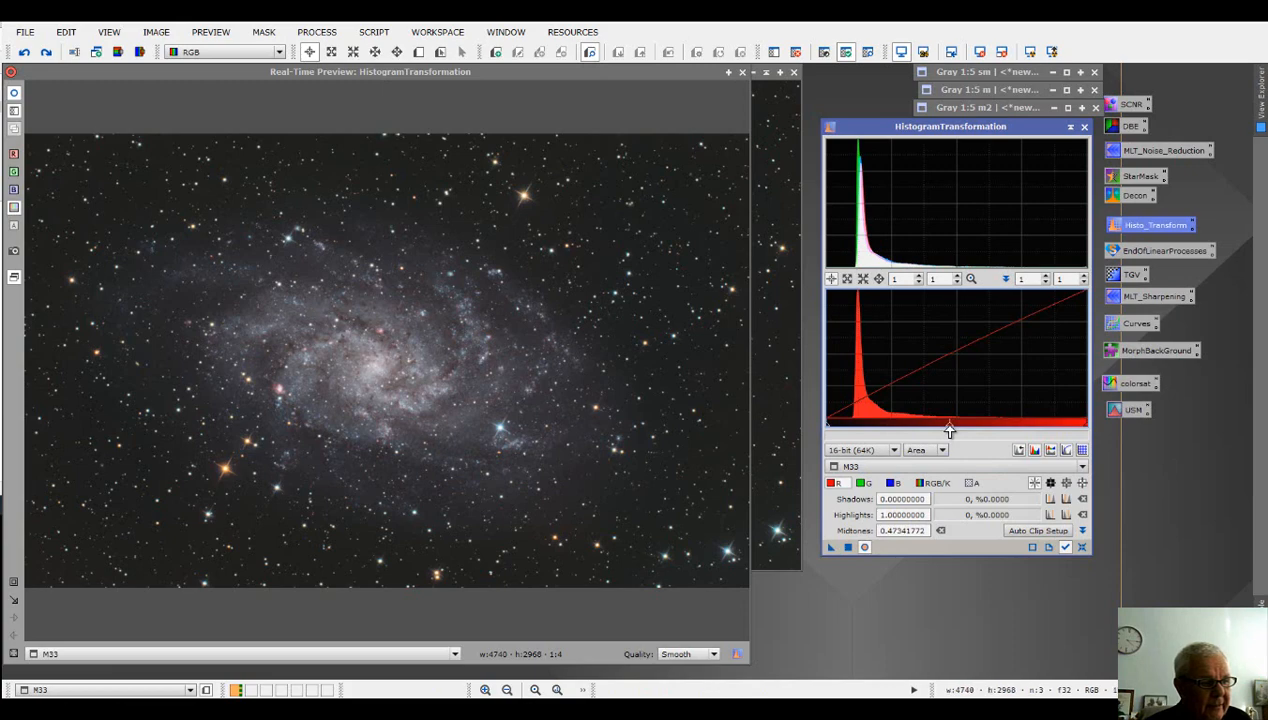
{"action": "left_click", "coordinate": [847, 548]}
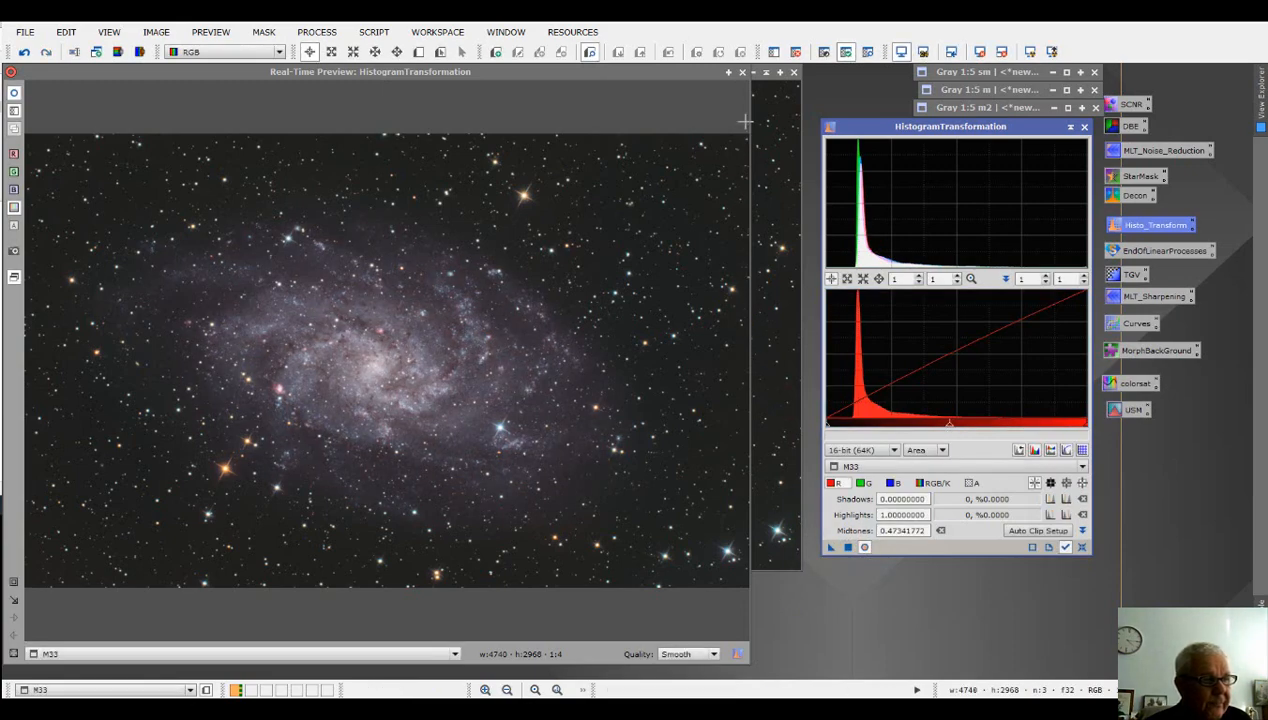
{"action": "left_click", "coordinate": [741, 73]}
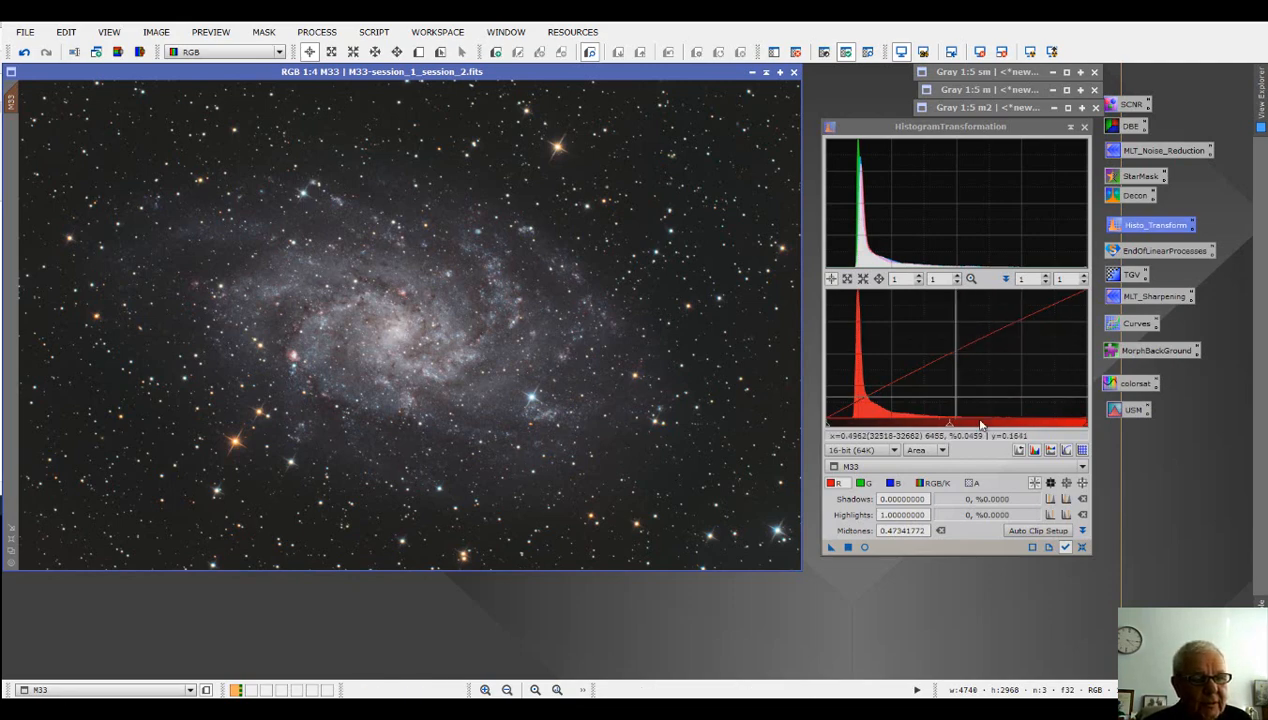
{"action": "left_click_drag", "start_coordinate": [1004, 130], "coordinate": [1009, 147]}
{"action": "left_click", "coordinate": [1090, 146]}
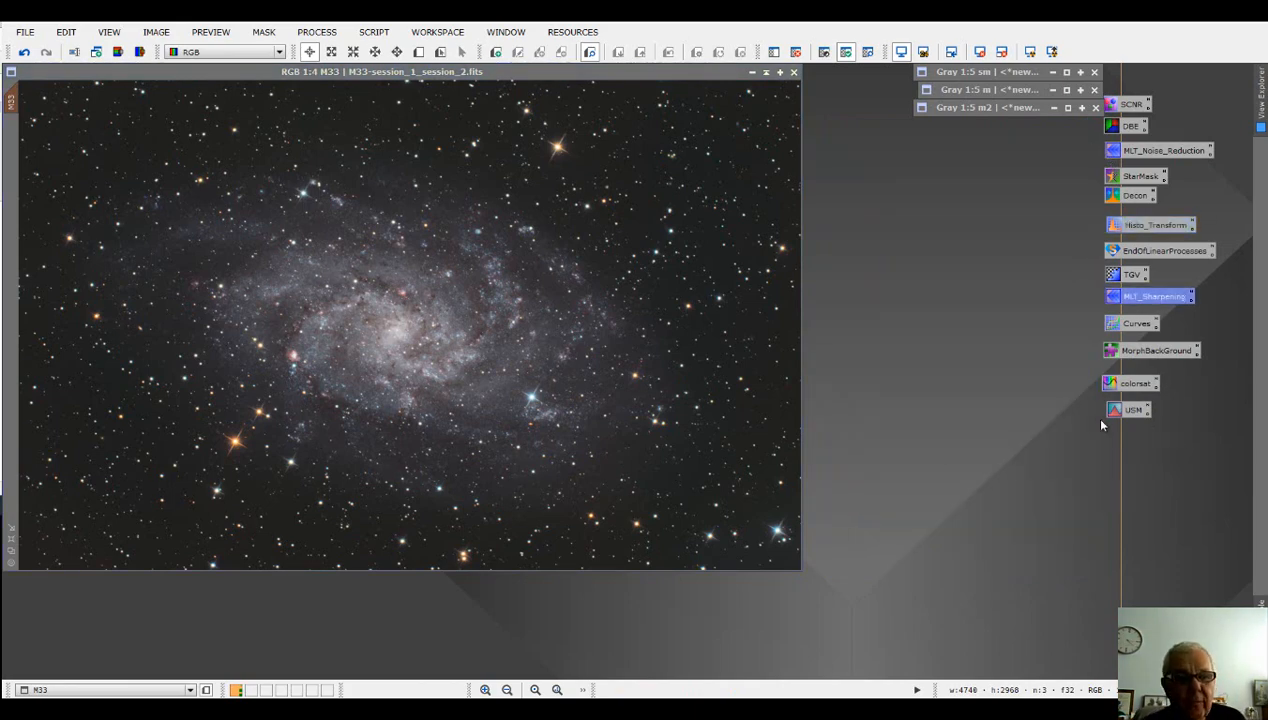
- Open the Curves process with real-time preview, raise the saturation curve at input 0.50129 to output 0.81912, and apply it to M33
{"action": "double_click", "coordinate": [1140, 328]}
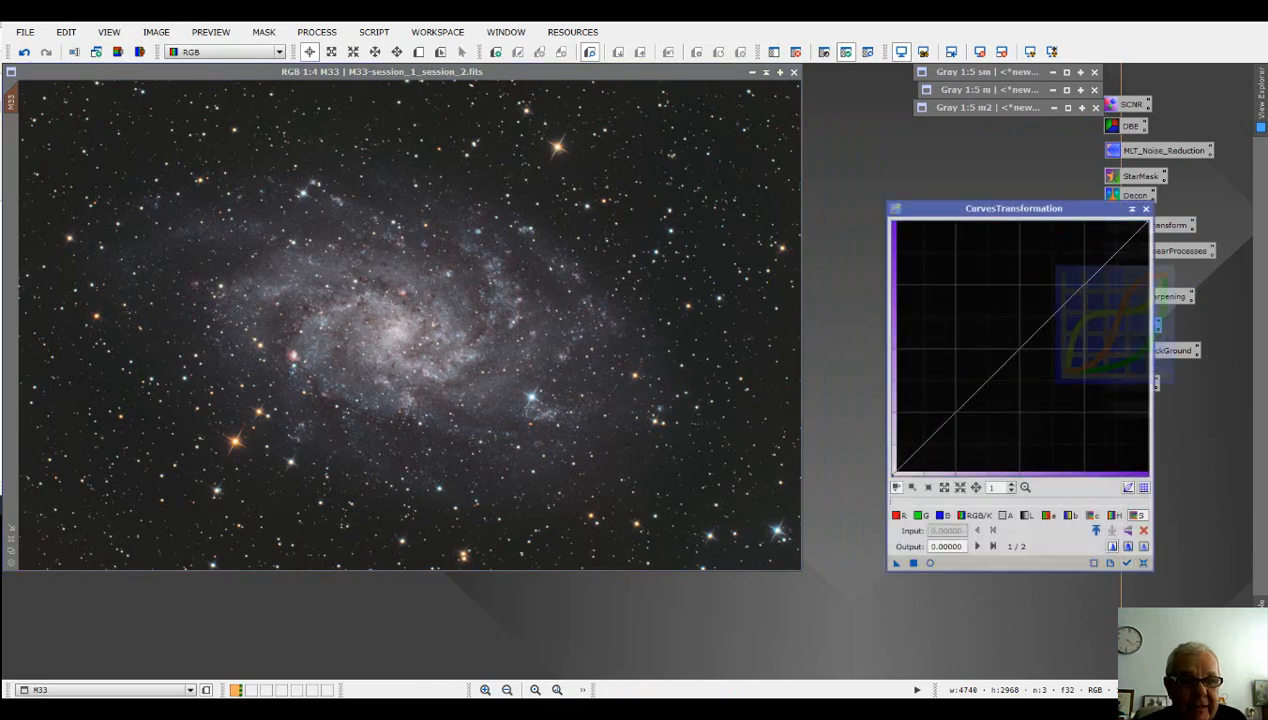
{"action": "left_click_drag", "start_coordinate": [1035, 210], "coordinate": [981, 137]}
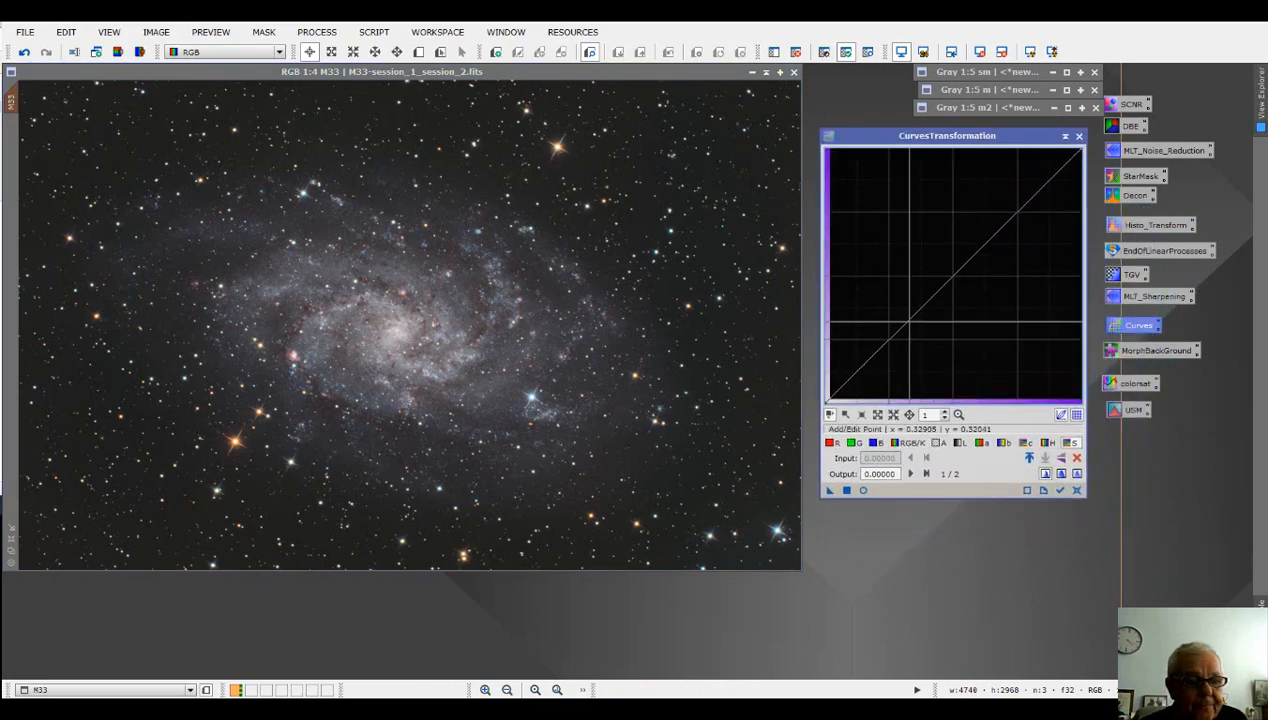
{"action": "left_click", "coordinate": [866, 491]}
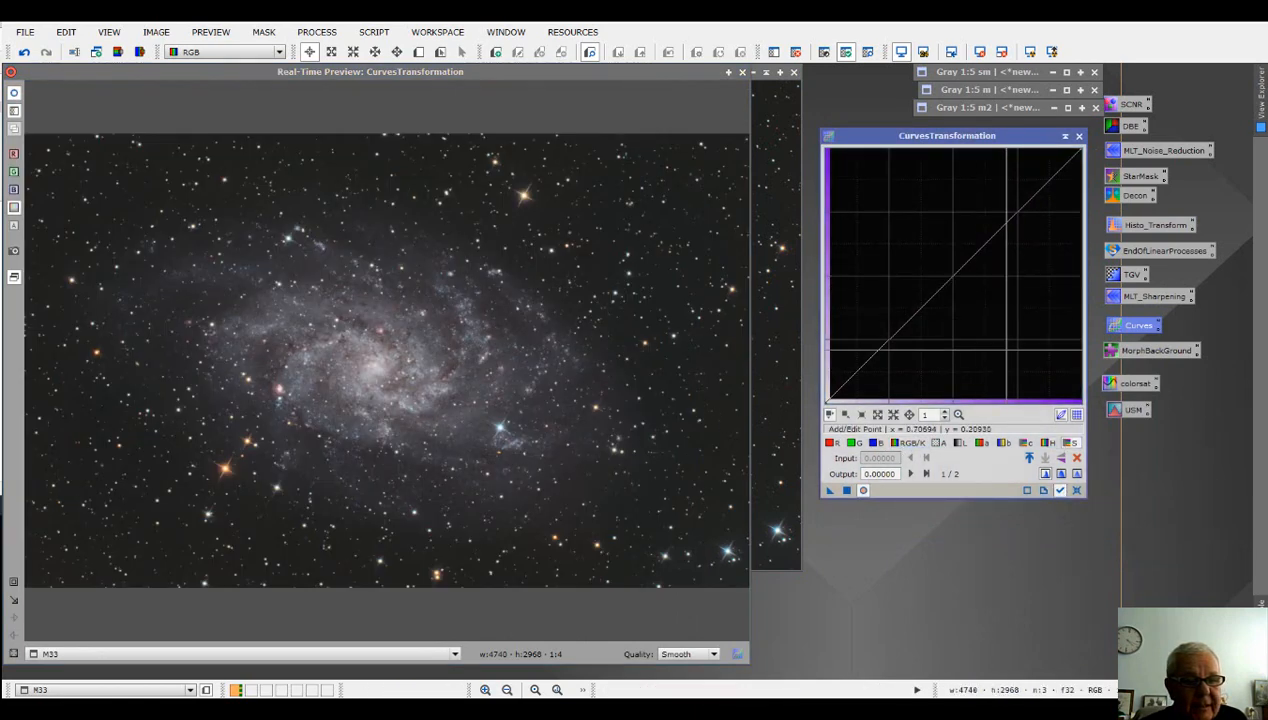
{"action": "left_click_drag", "start_coordinate": [934, 292], "coordinate": [953, 192]}
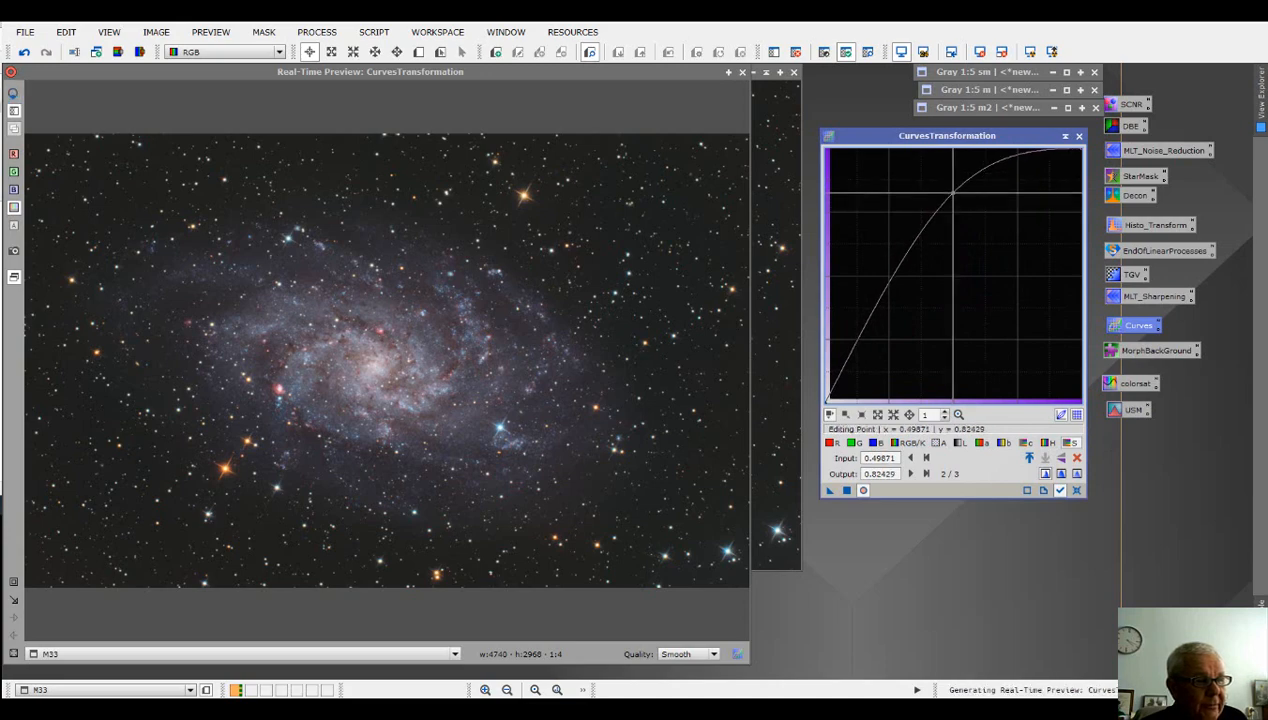
{"action": "left_click", "coordinate": [15, 94]}
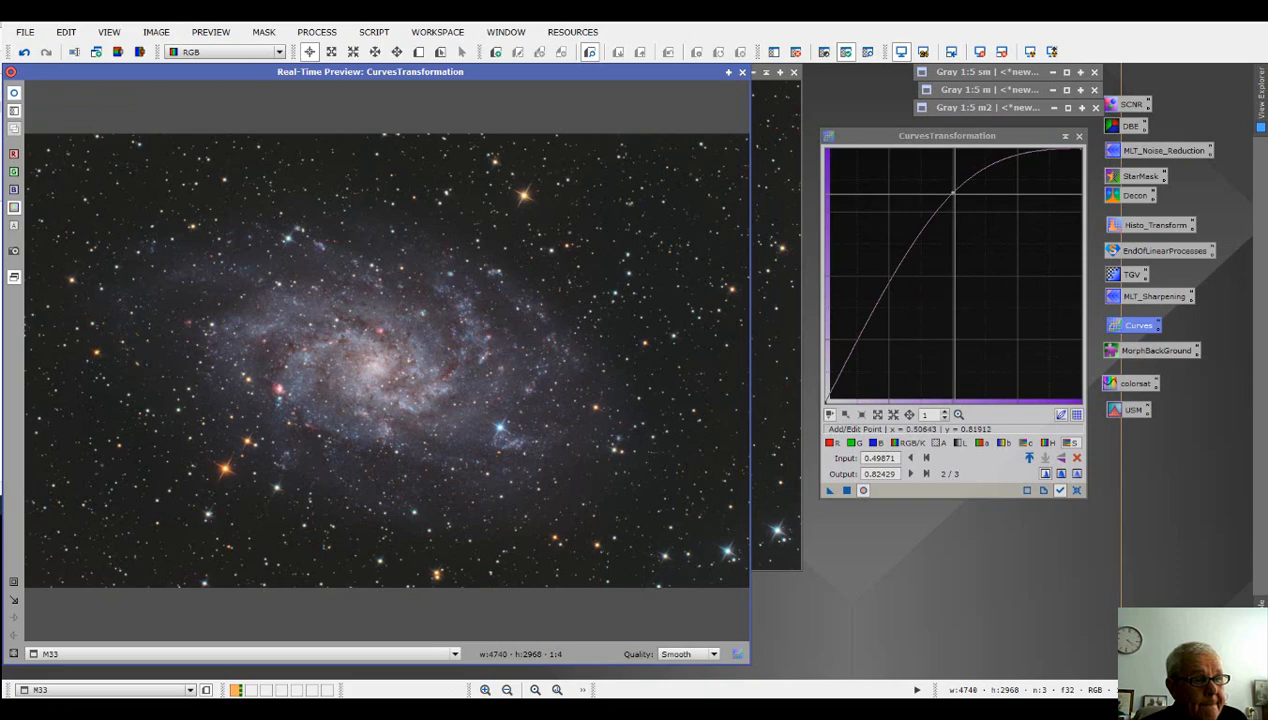
{"action": "left_click_drag", "start_coordinate": [955, 192], "coordinate": [951, 183]}
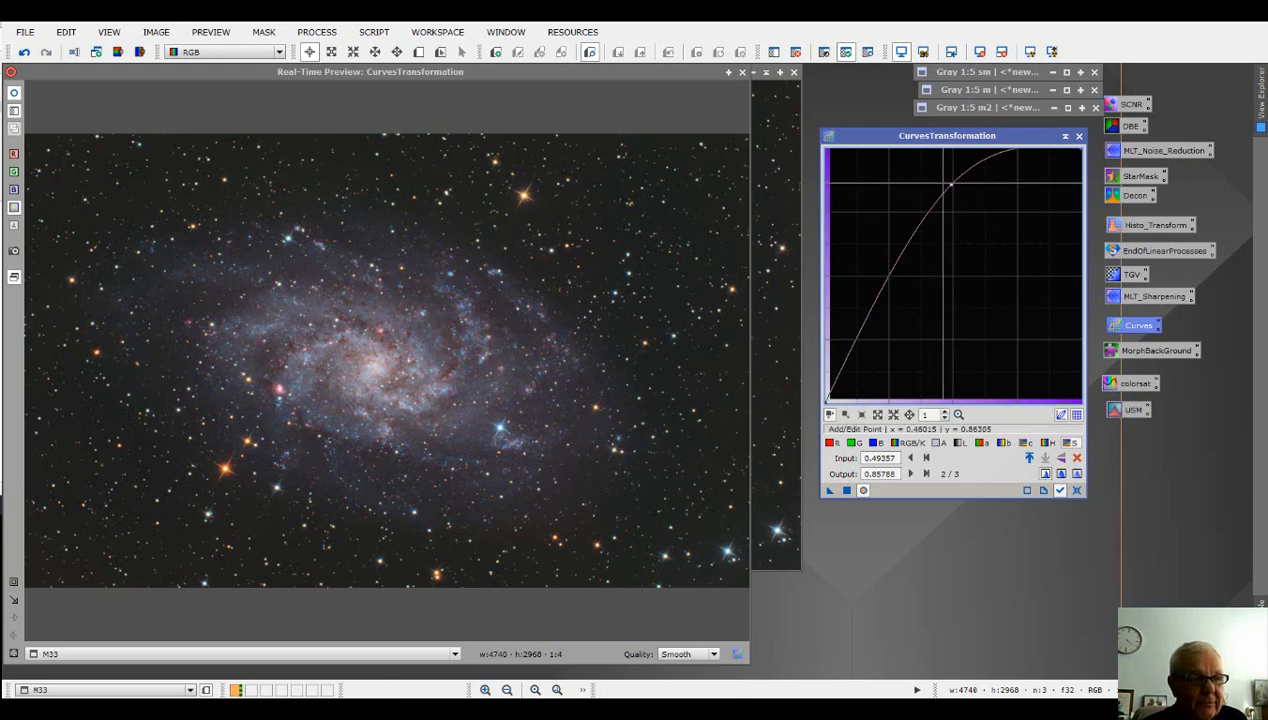
{"action": "mouse_move", "coordinate": [955, 184]}
{"action": "left_mouse_down"}
{"action": "mouse_move", "coordinate": [953, 250]}
{"action": "mouse_move", "coordinate": [955, 194]}
{"action": "left_mouse_up"}
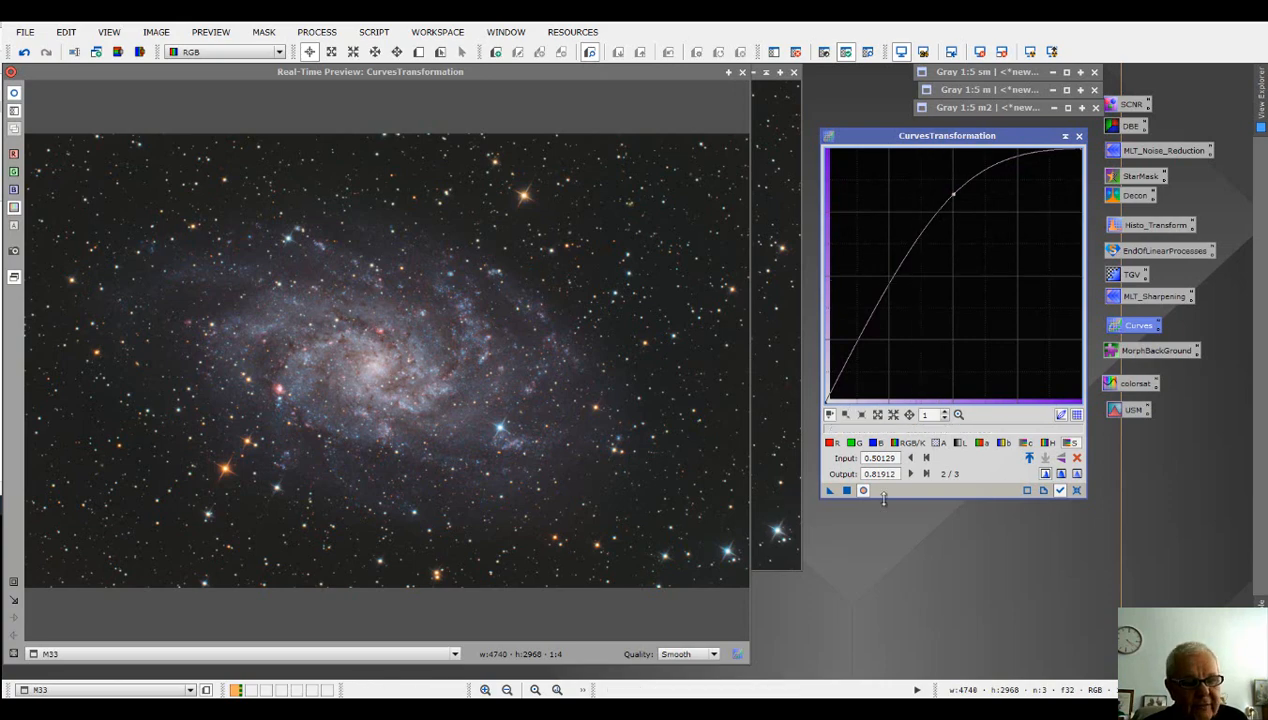
{"action": "left_click", "coordinate": [846, 491]}
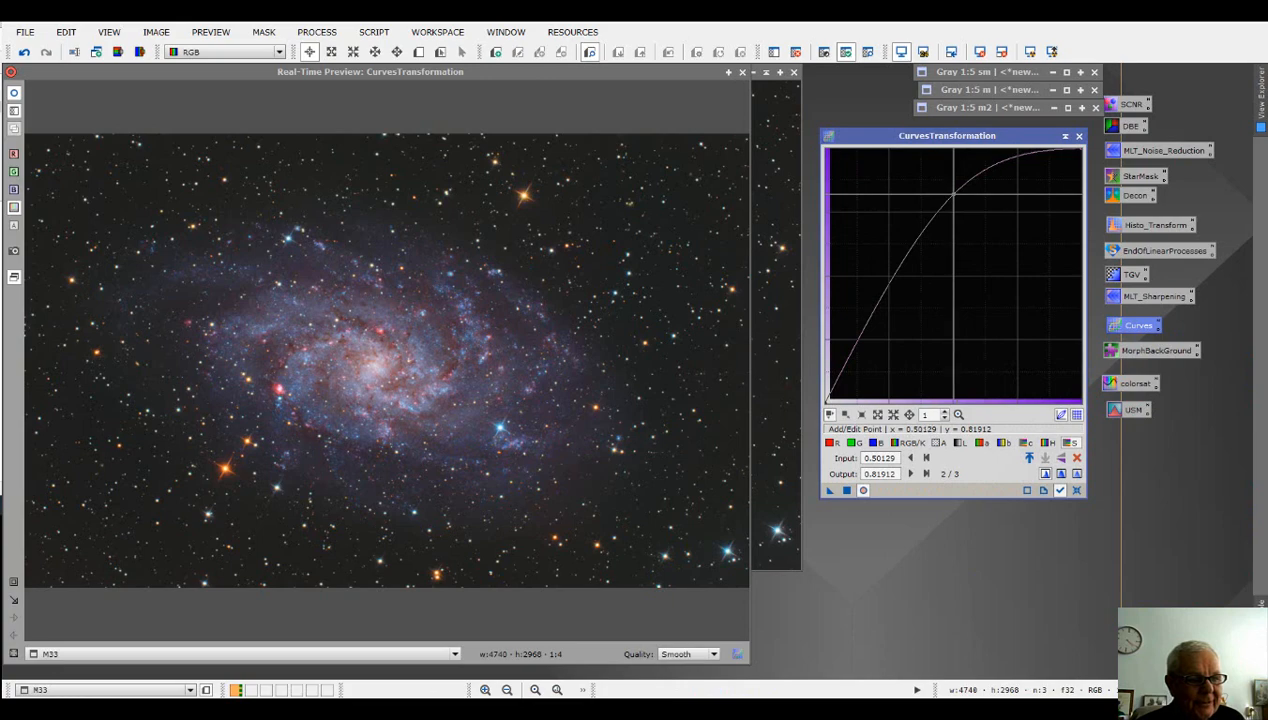
- Lower the saturation curve point to output 0.65375, apply it to M33 again, and close the preview and process window
{"action": "left_click_drag", "start_coordinate": [953, 192], "coordinate": [953, 236]}
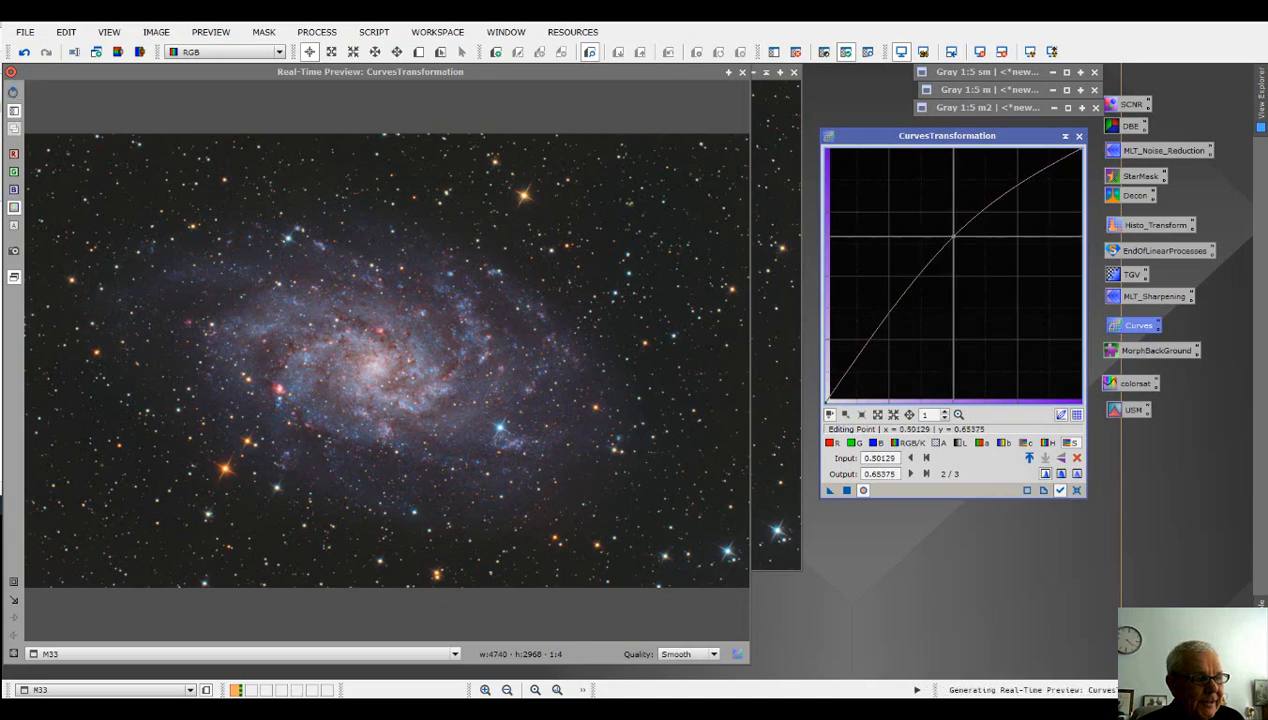
{"action": "left_click", "coordinate": [846, 491]}
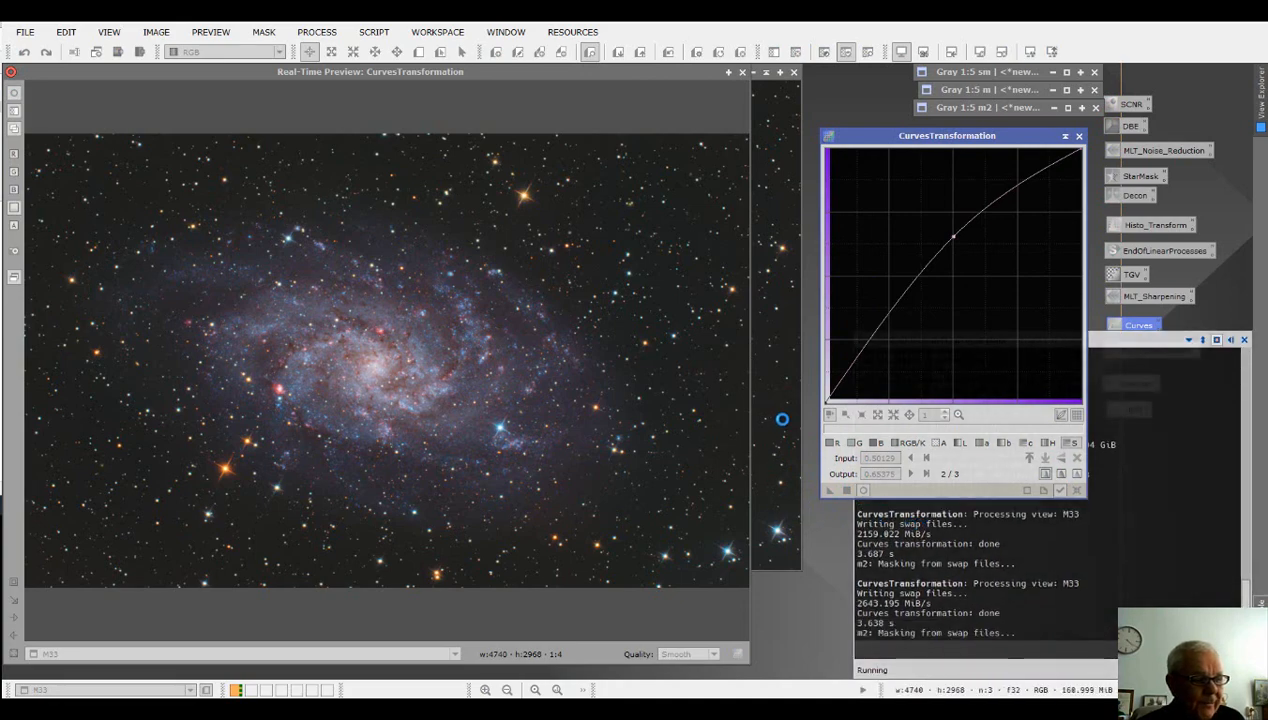
{"action": "left_click", "coordinate": [742, 72]}
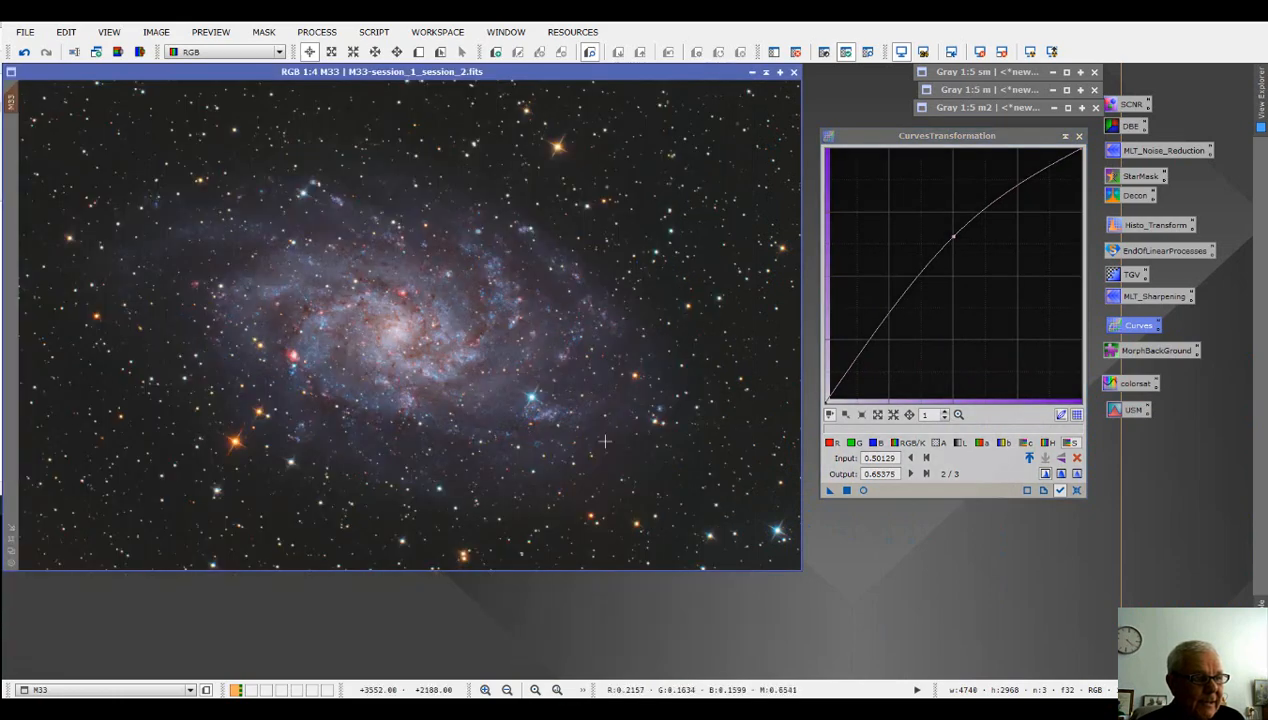
{"action": "left_click", "coordinate": [1079, 136]}
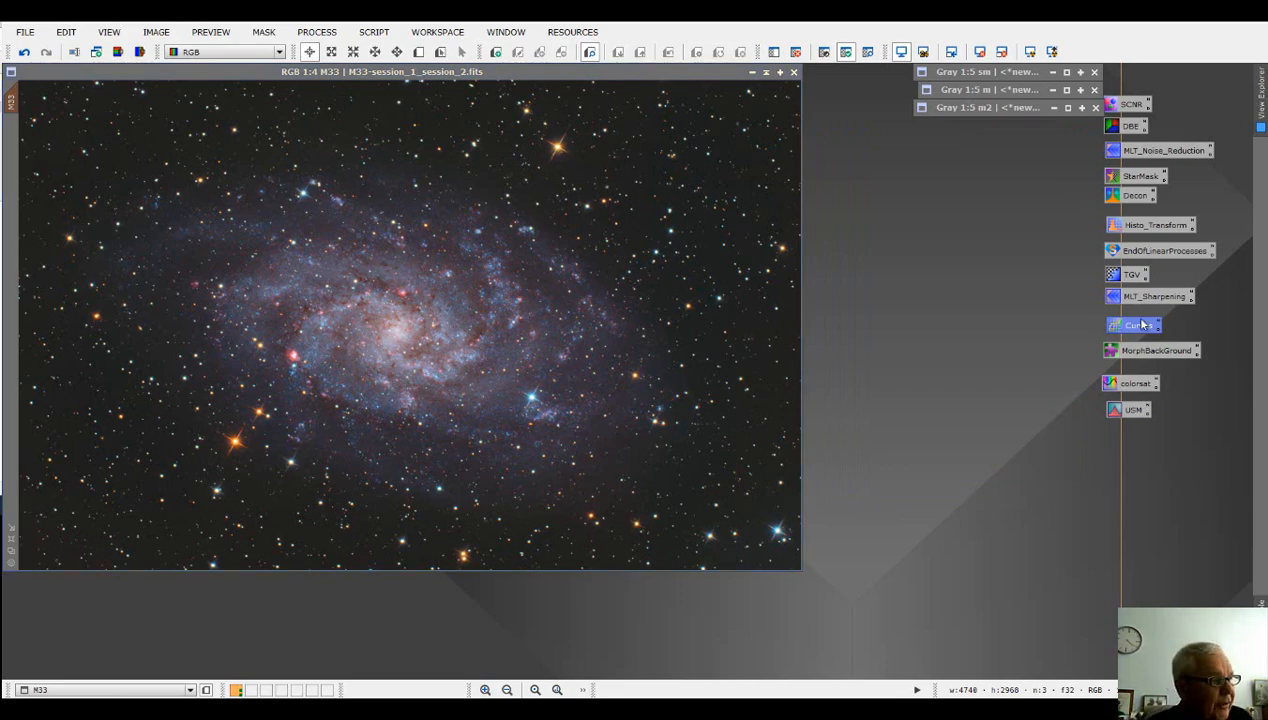
- Remove the mask from the M33 color image
{"action": "left_click", "coordinate": [262, 73]}
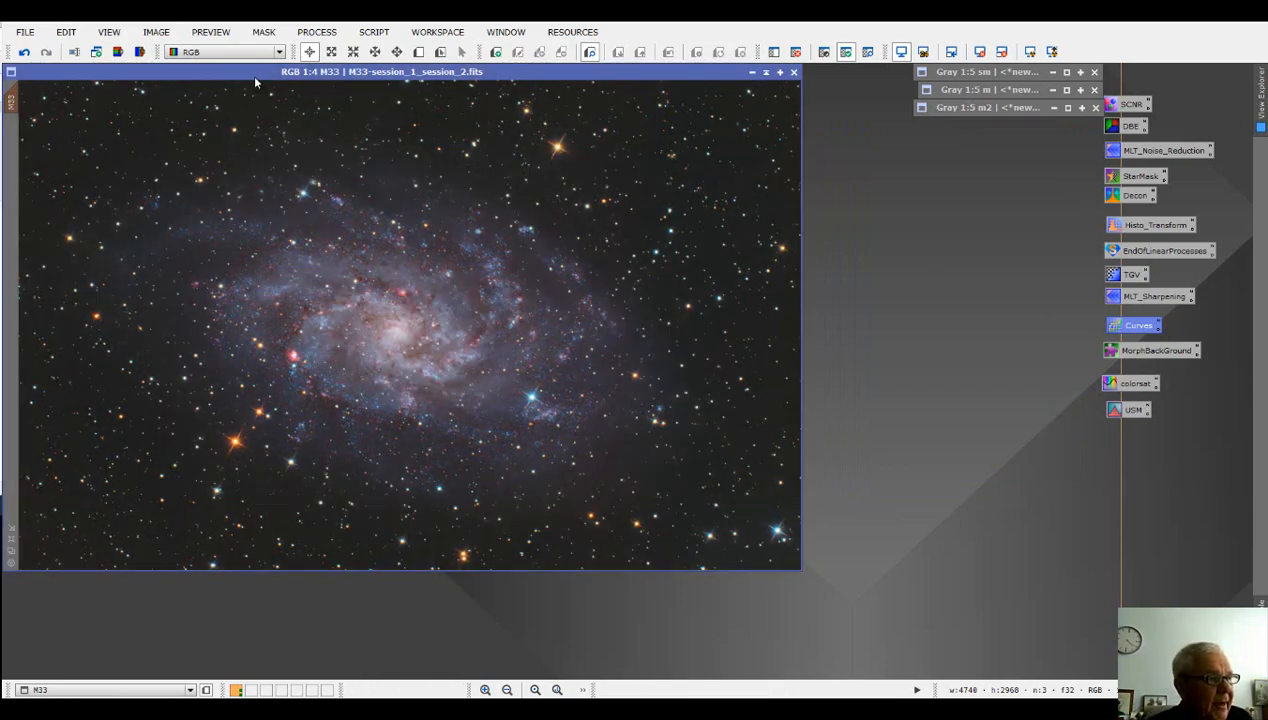
{"action": "left_click", "coordinate": [263, 32]}
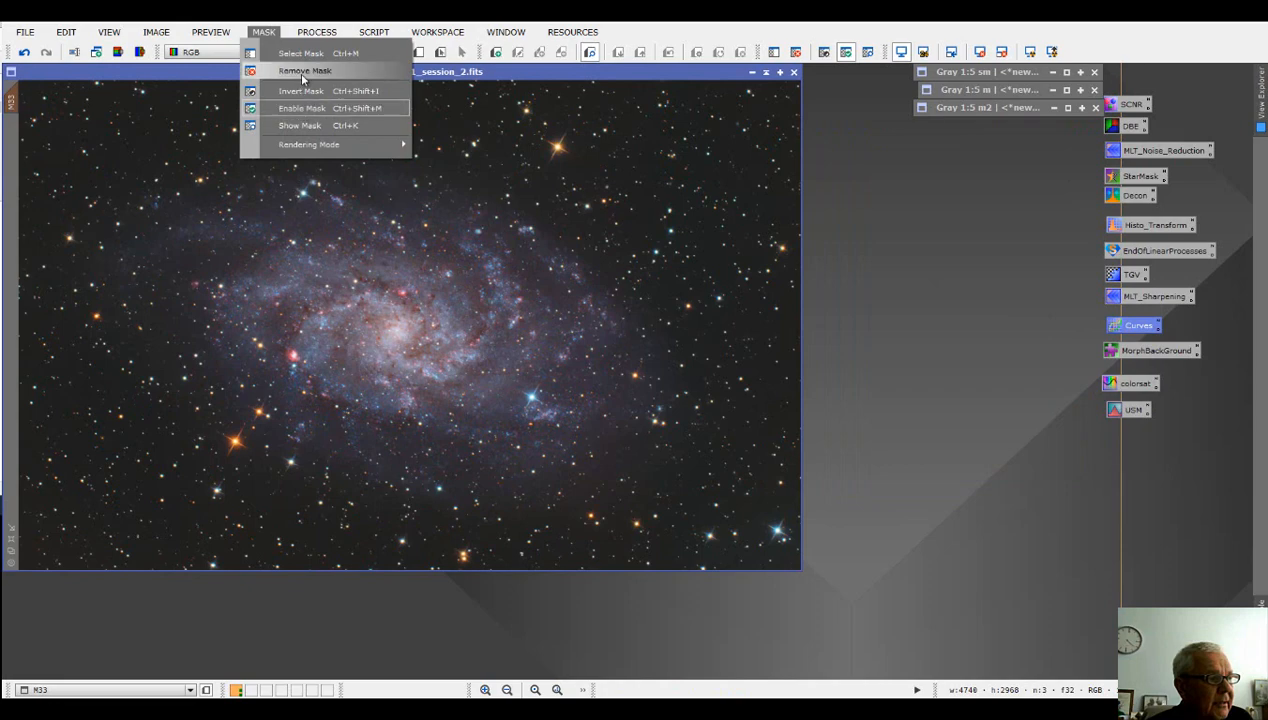
{"action": "left_click", "coordinate": [303, 71]}
- Reopen Curves with real-time preview and shape a lightness S-curve through points 0.24936/0.23256 and 0.74807/0.81395
{"action": "double_click", "coordinate": [1130, 328]}
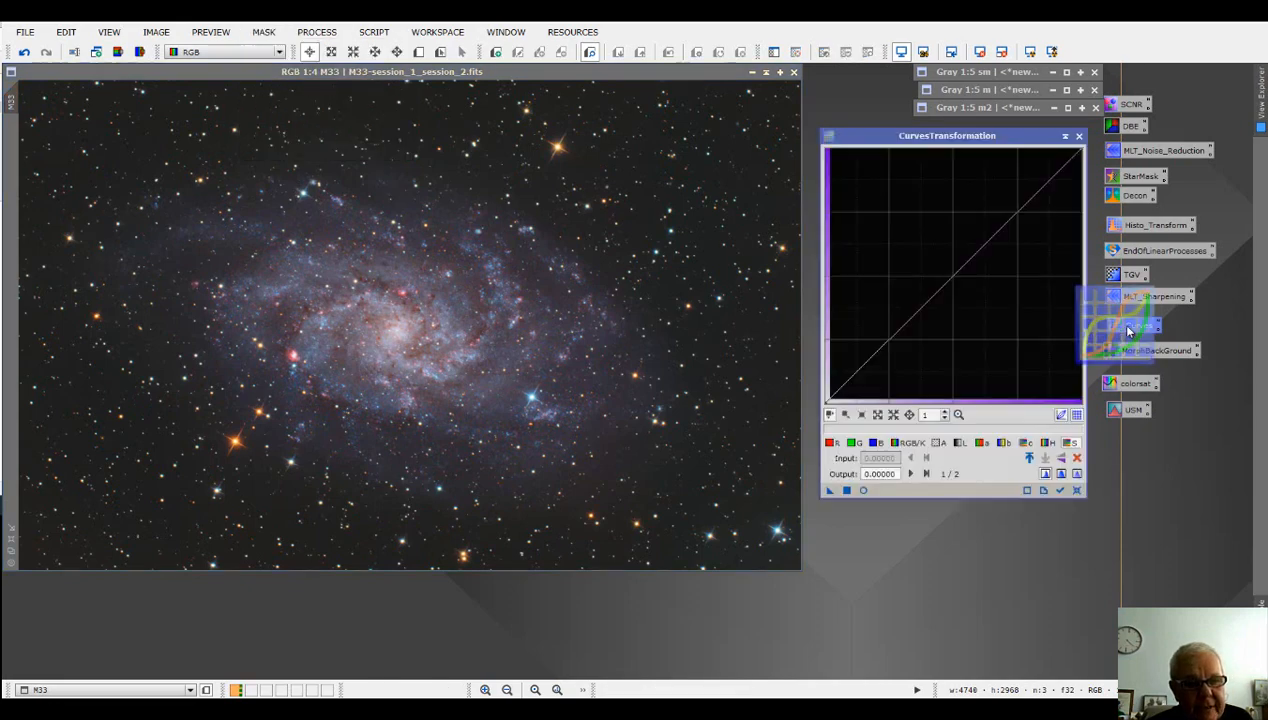
{"action": "left_click", "coordinate": [864, 490]}
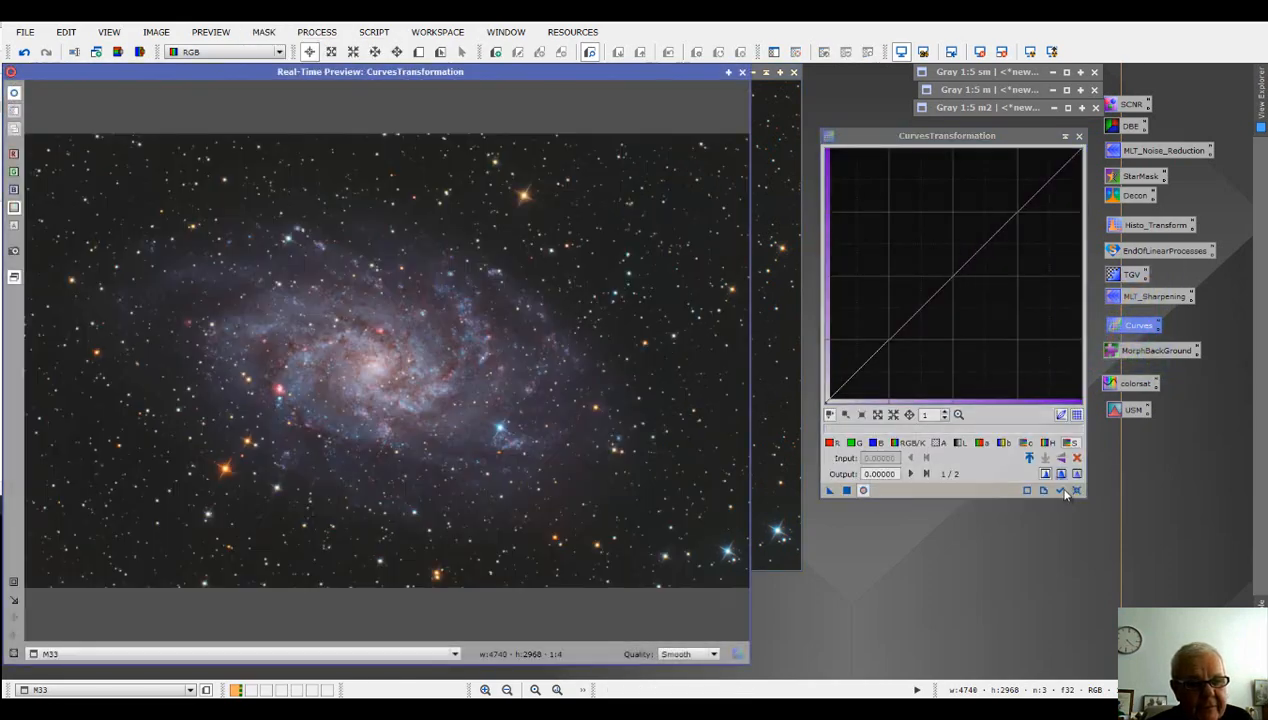
{"action": "left_click", "coordinate": [962, 443]}
{"action": "left_click", "coordinate": [890, 343]}
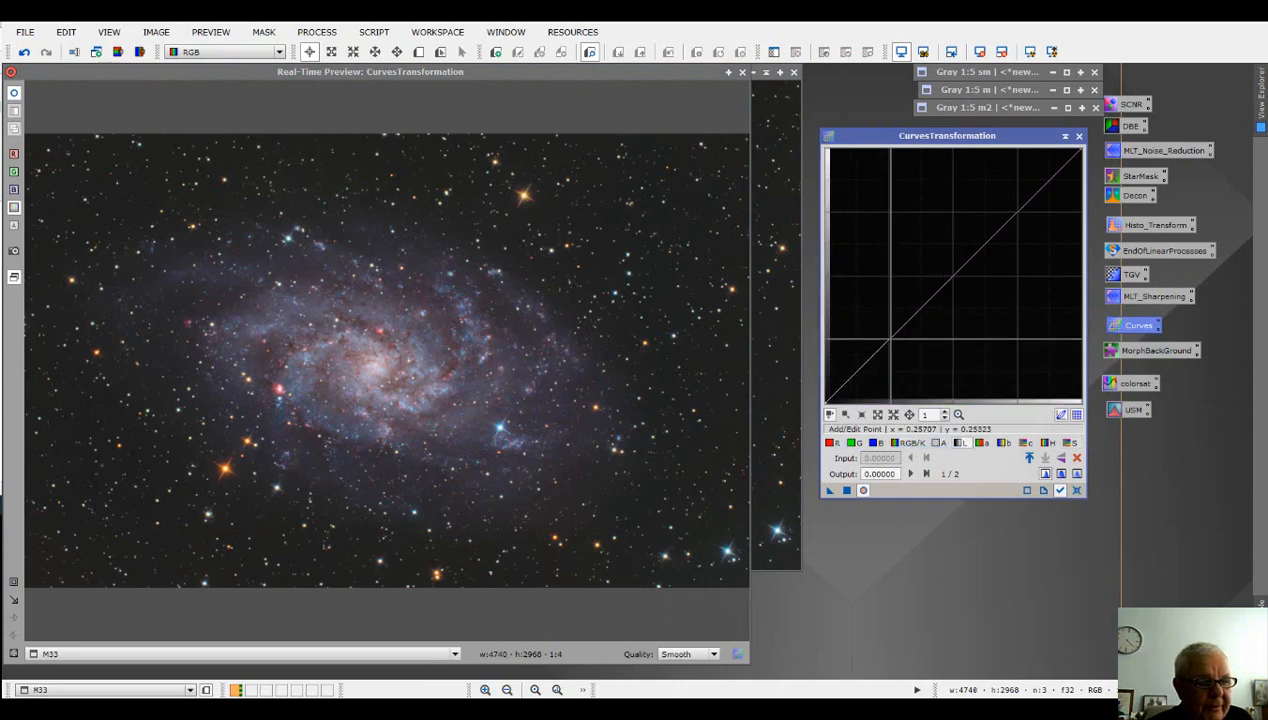
{"action": "mouse_move", "coordinate": [890, 343]}
{"action": "left_mouse_down"}
{"action": "mouse_move", "coordinate": [888, 380]}
{"action": "mouse_move", "coordinate": [885, 318]}
{"action": "mouse_move", "coordinate": [888, 344]}
{"action": "left_mouse_up"}
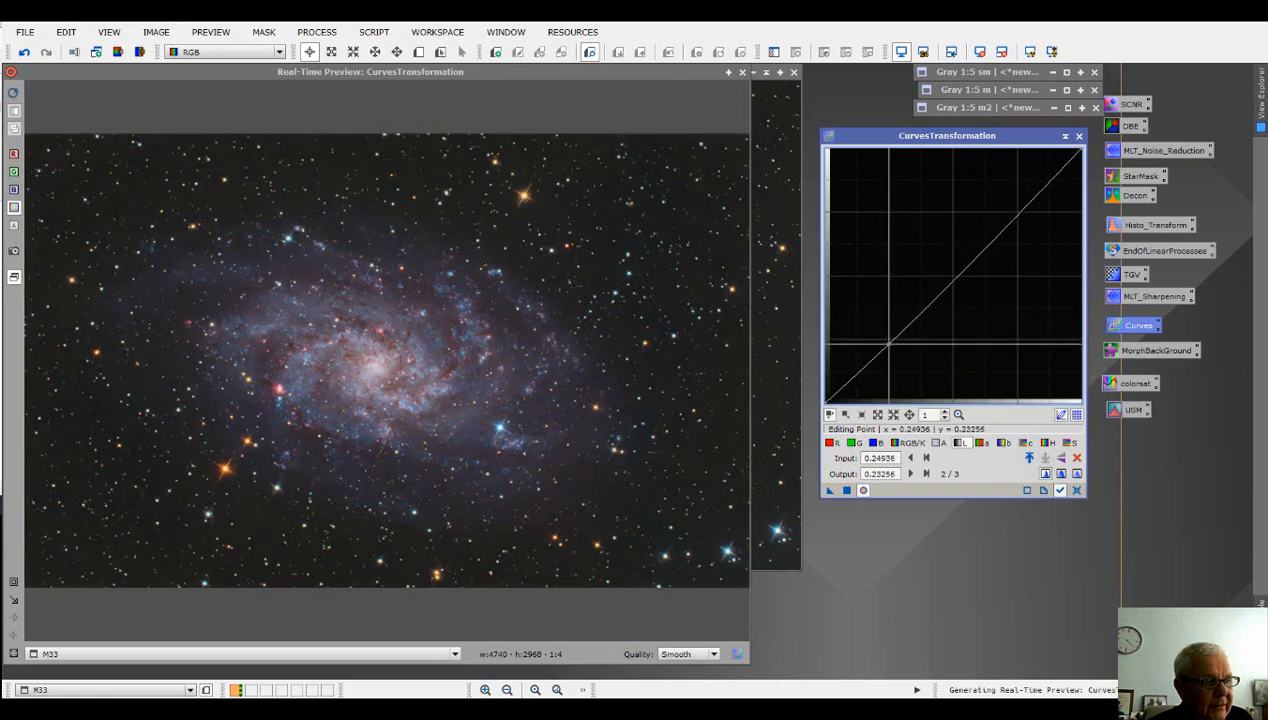
{"action": "left_click", "coordinate": [1019, 204]}
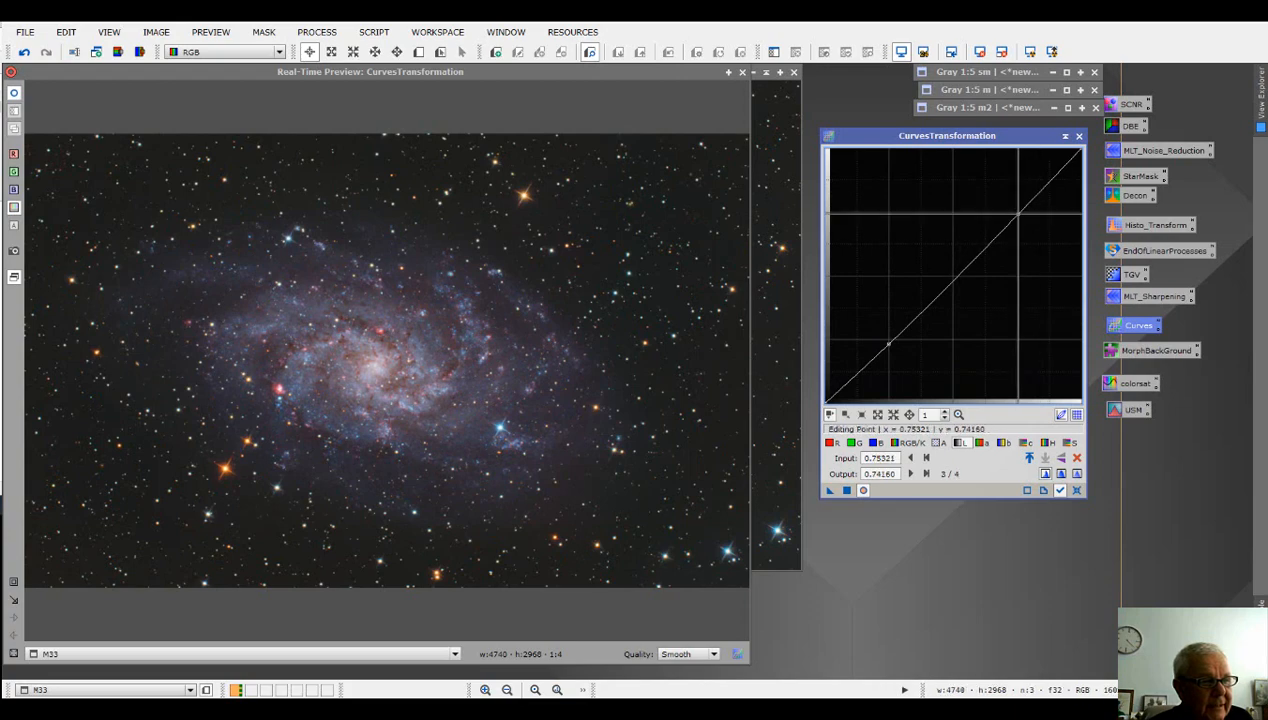
{"action": "left_click_drag", "start_coordinate": [1019, 204], "coordinate": [1018, 195]}
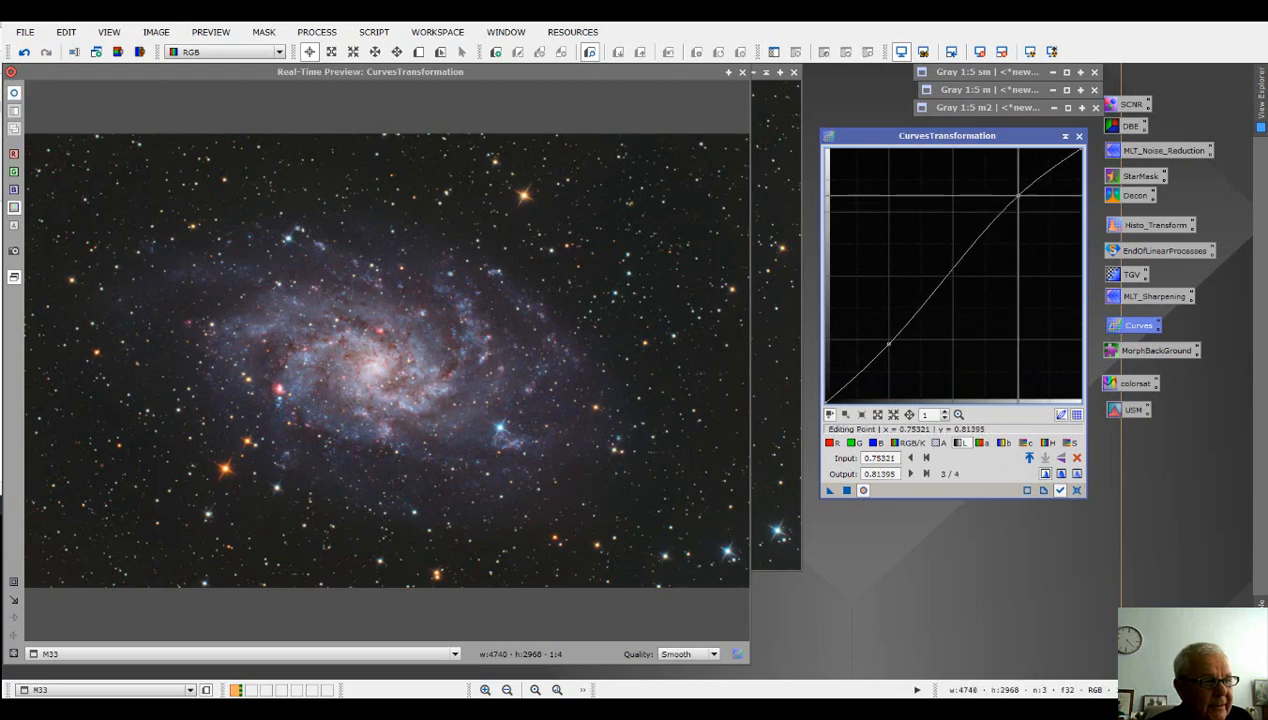
{"action": "left_click_drag", "start_coordinate": [1018, 195], "coordinate": [1020, 194]}
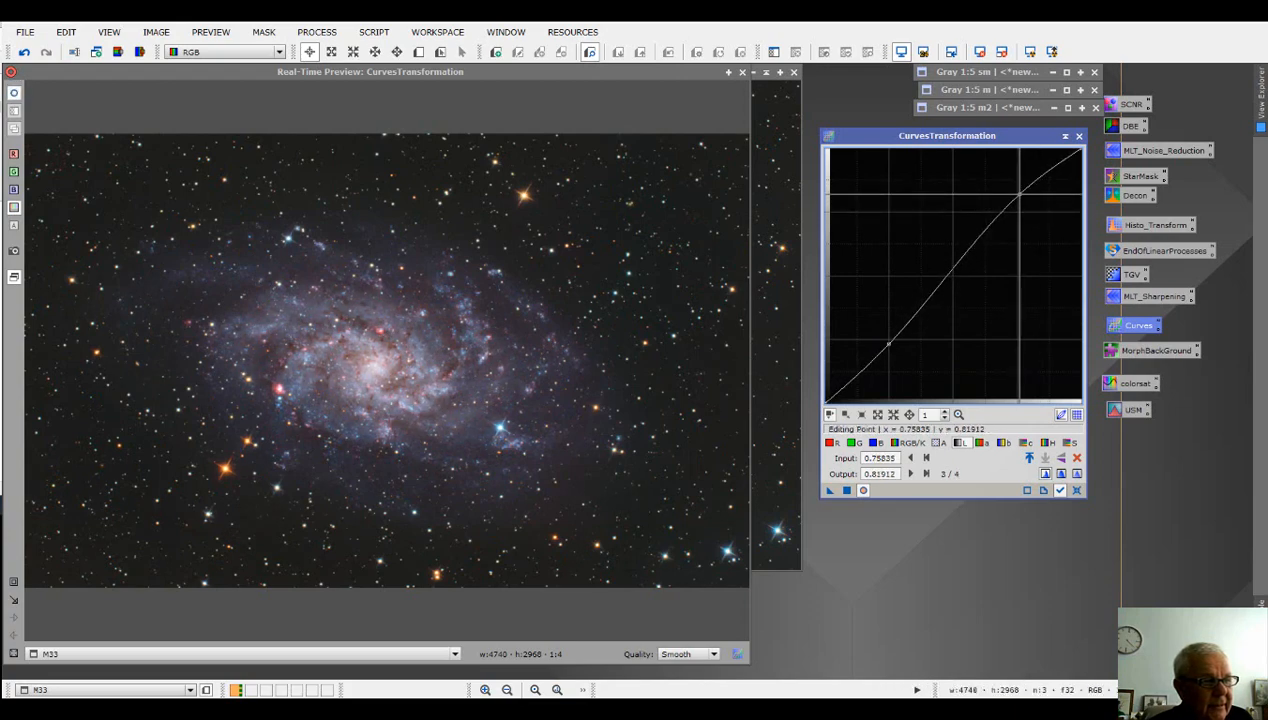
{"action": "left_click_drag", "start_coordinate": [1019, 194], "coordinate": [1015, 197]}
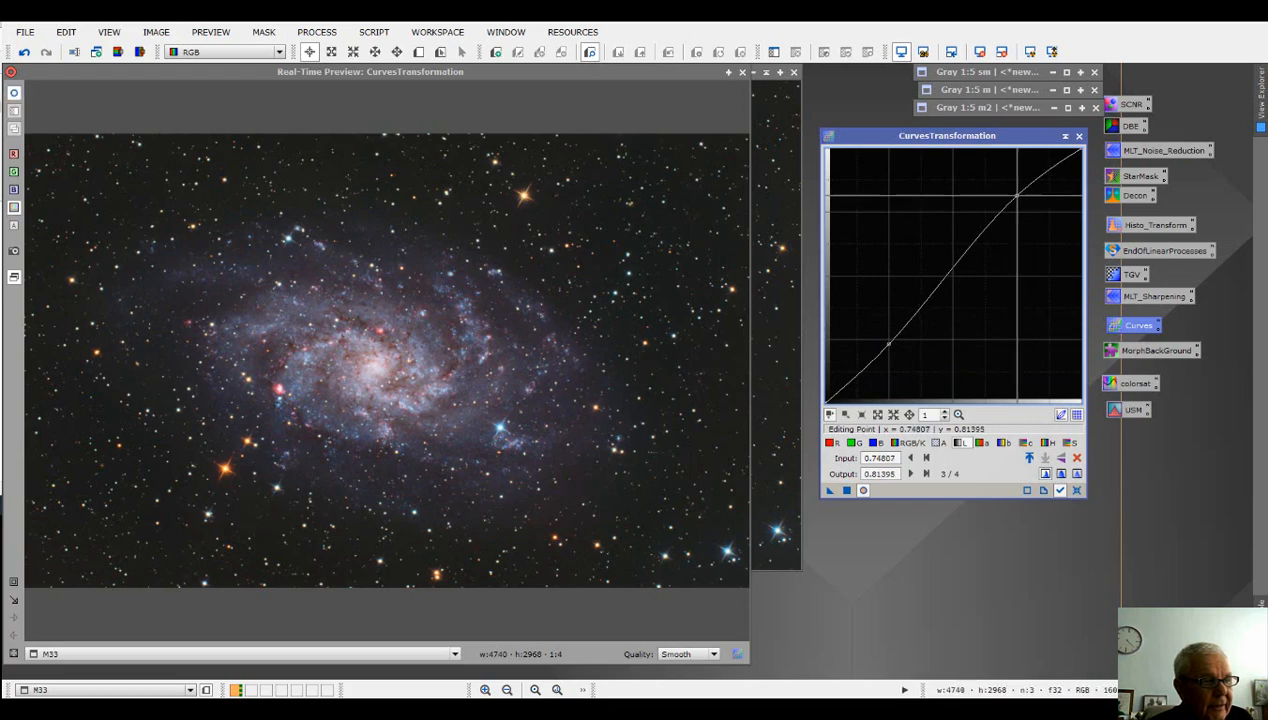
- Compare M33 with and without the lightness curve in the real-time preview, and apply the curve to the image
{"action": "left_click", "coordinate": [15, 95]}
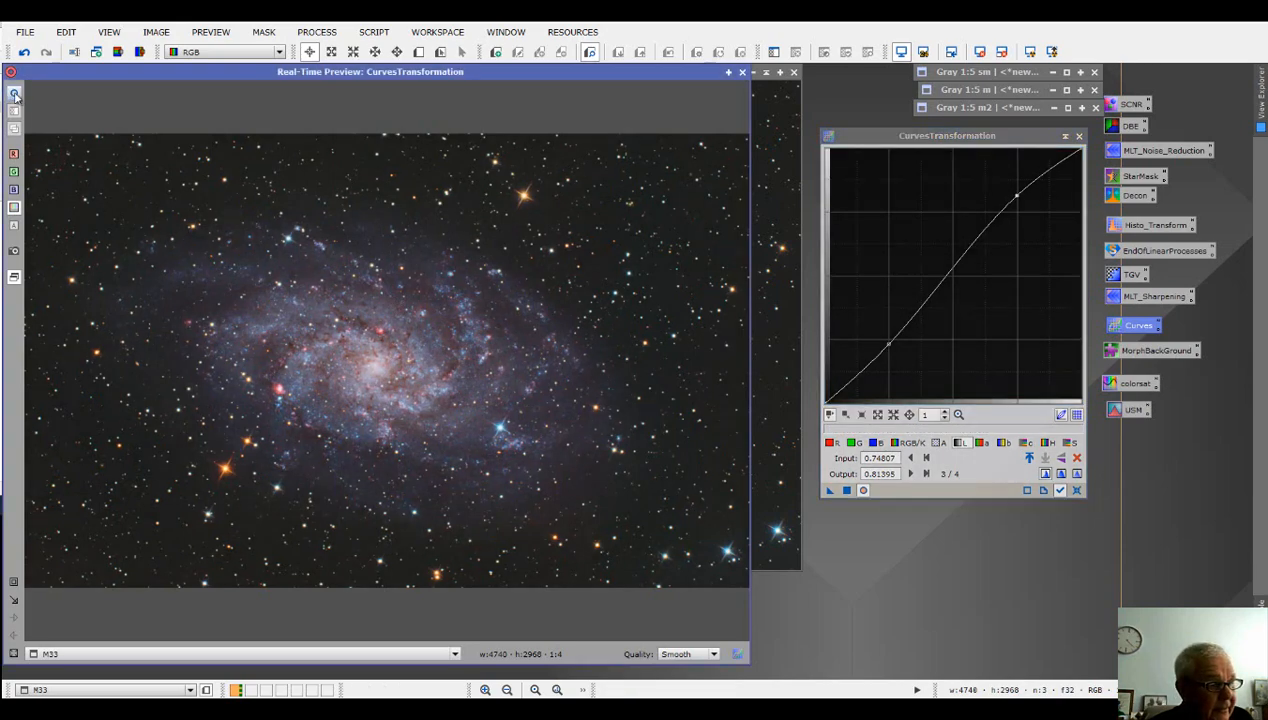
{"action": "left_click", "coordinate": [15, 95]}
{"action": "left_click", "coordinate": [15, 95]}
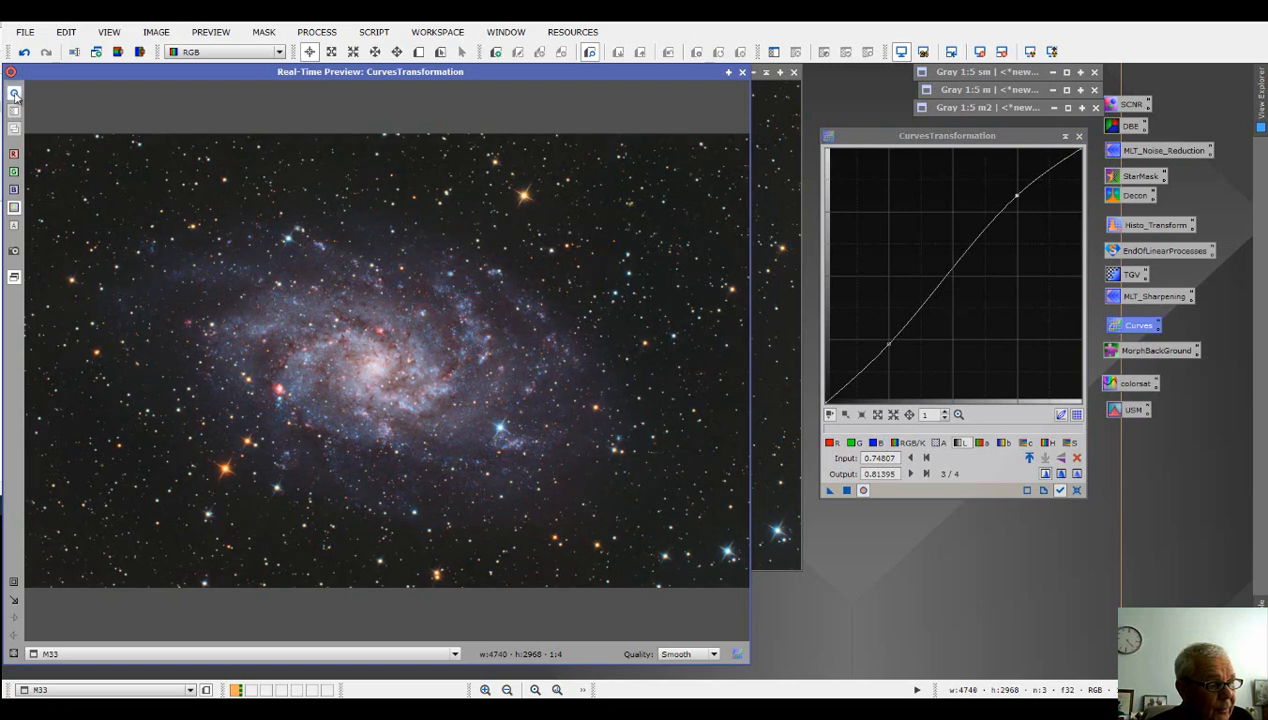
{"action": "left_click", "coordinate": [15, 95]}
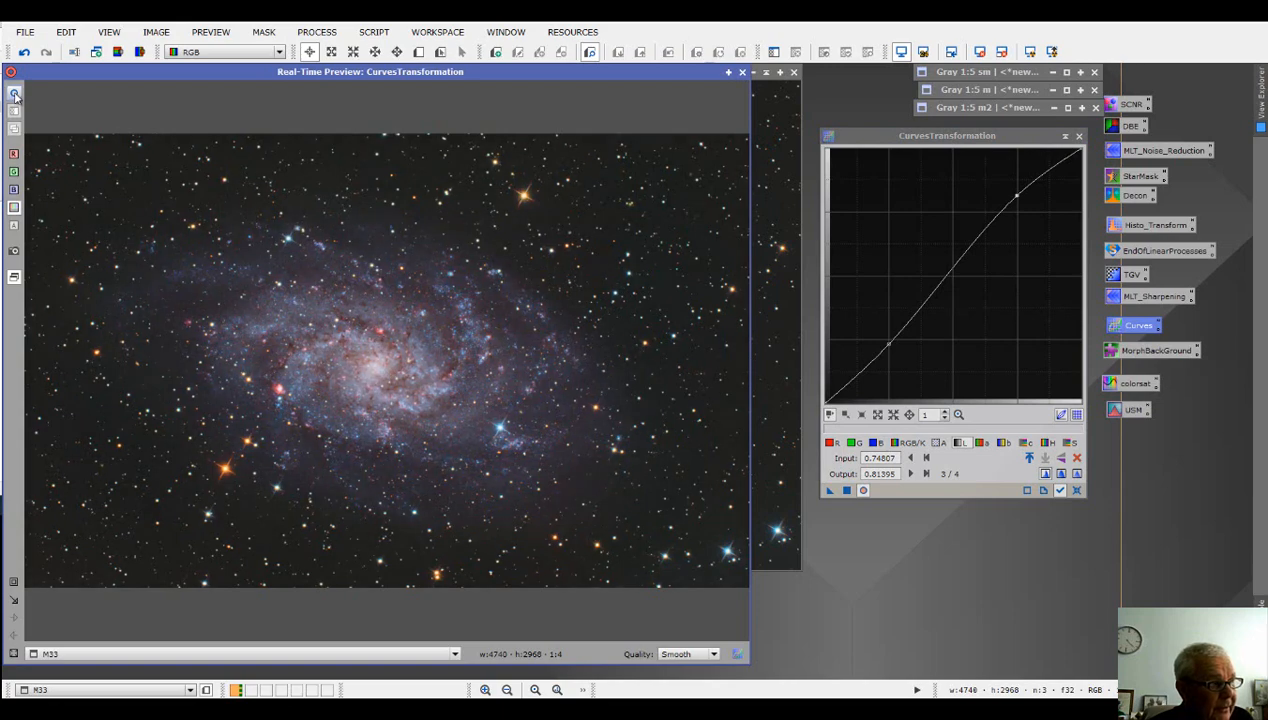
{"action": "left_click", "coordinate": [15, 95]}
{"action": "left_click", "coordinate": [15, 95]}
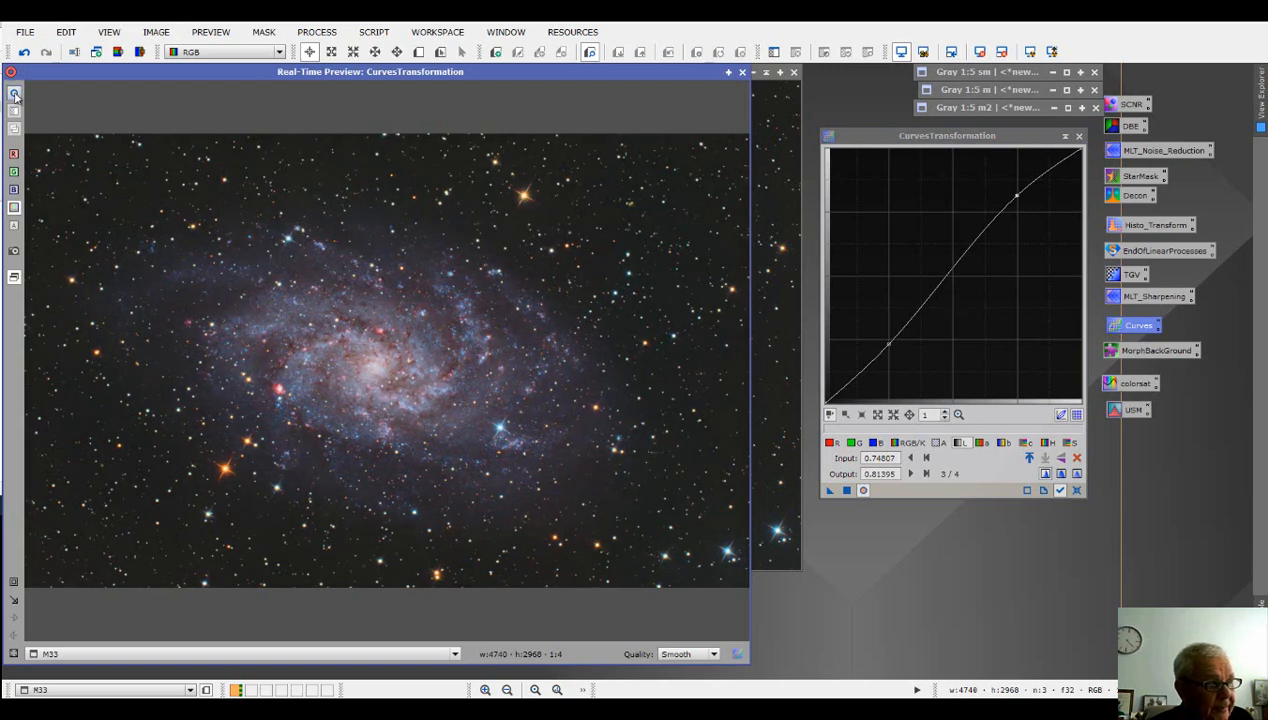
{"action": "left_click", "coordinate": [15, 95]}
{"action": "left_click", "coordinate": [15, 95]}
{"action": "left_click", "coordinate": [15, 95]}
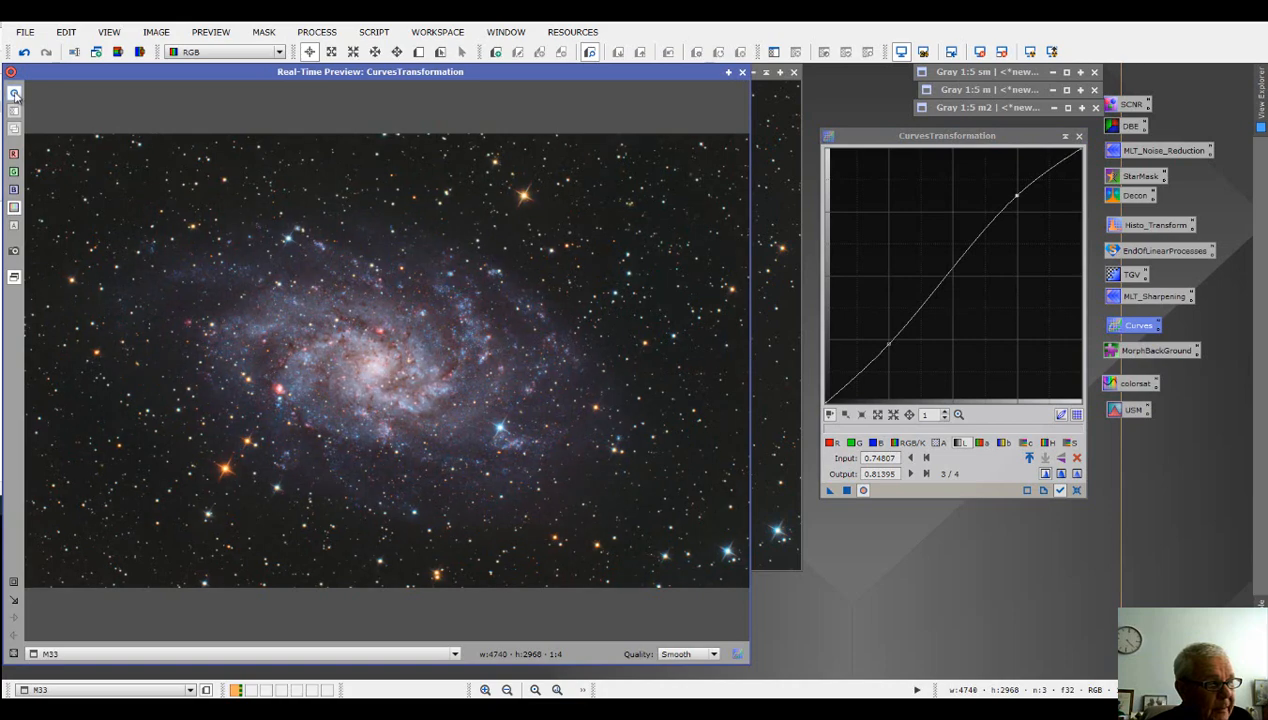
{"action": "left_click", "coordinate": [15, 95]}
{"action": "left_click", "coordinate": [15, 95]}
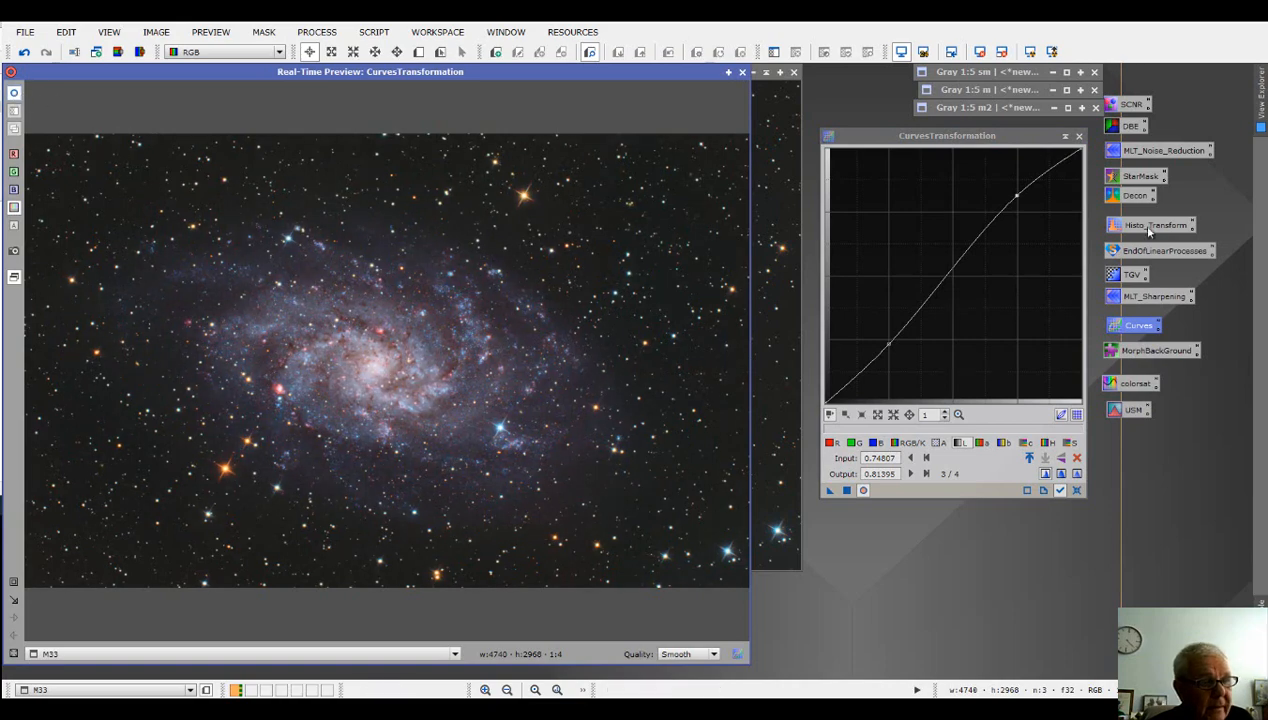
{"action": "left_click", "coordinate": [847, 491]}
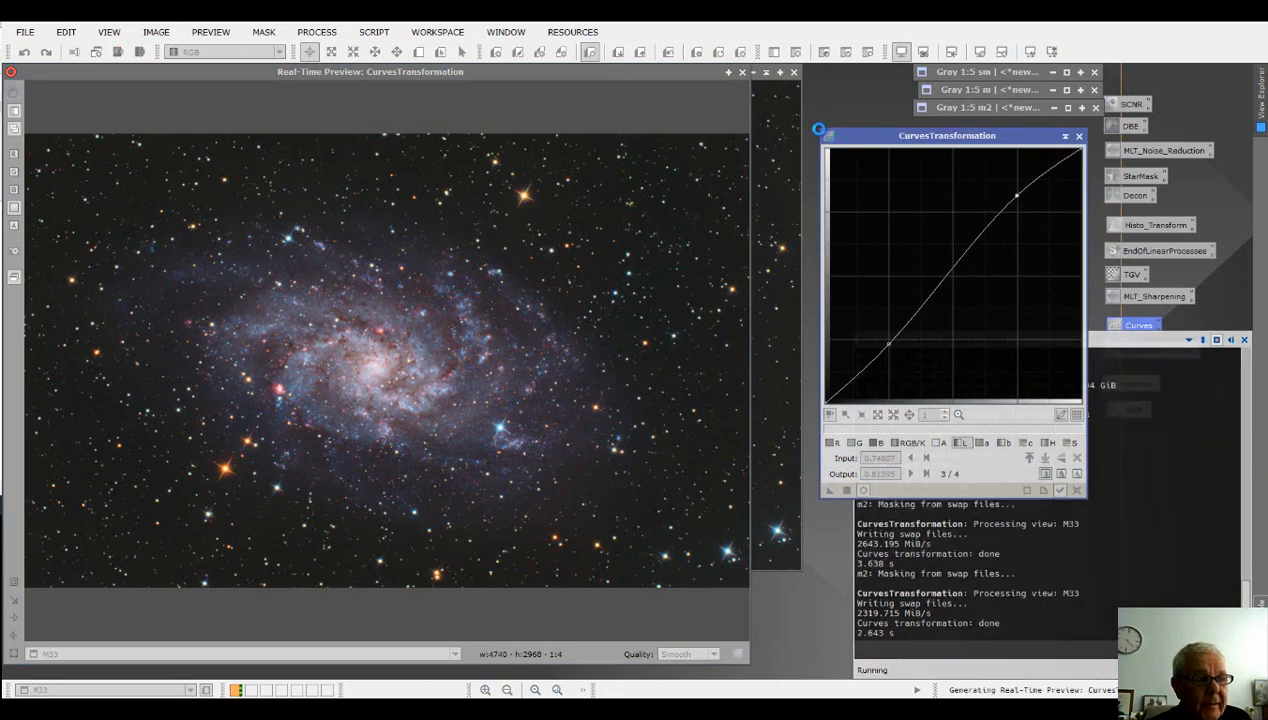
- Close the real-time preview and the Curves process window
{"action": "left_click", "coordinate": [742, 73]}
{"action": "left_click", "coordinate": [1080, 138]}
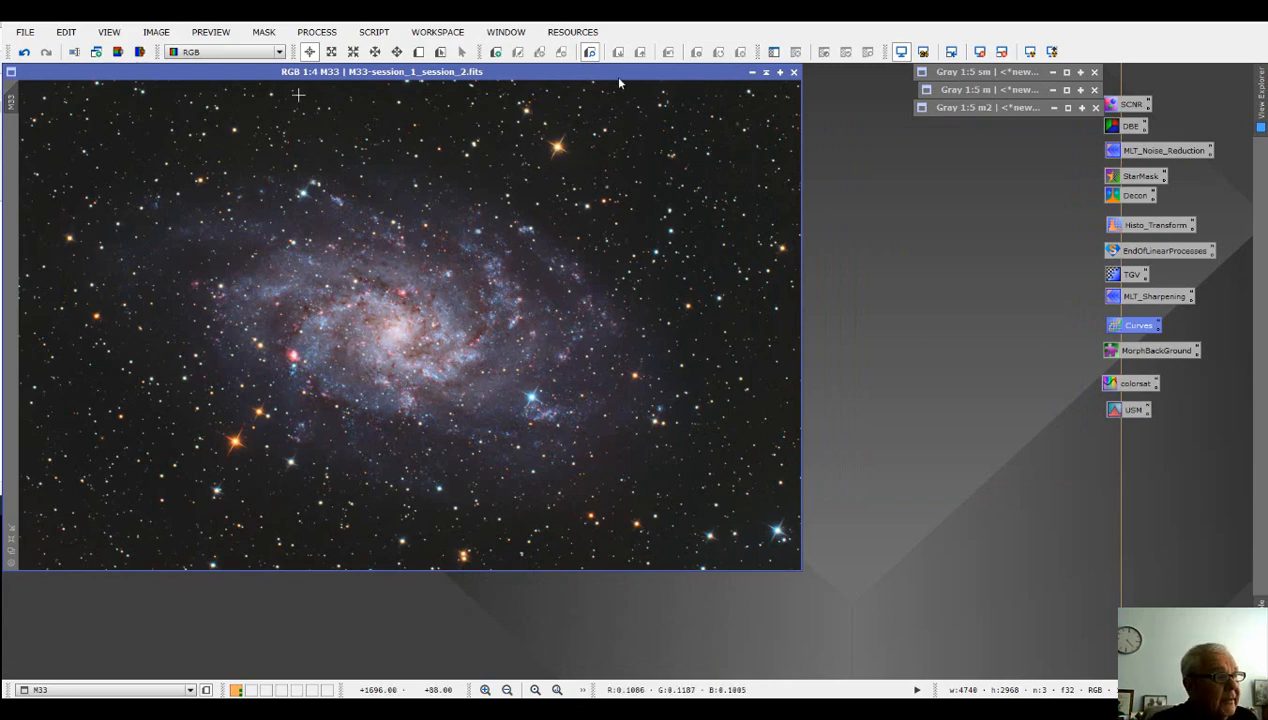
- Open the saved colorsat process on M33 with a real-time preview and reset its saturation curve to default
{"action": "double_click", "coordinate": [1133, 388]}
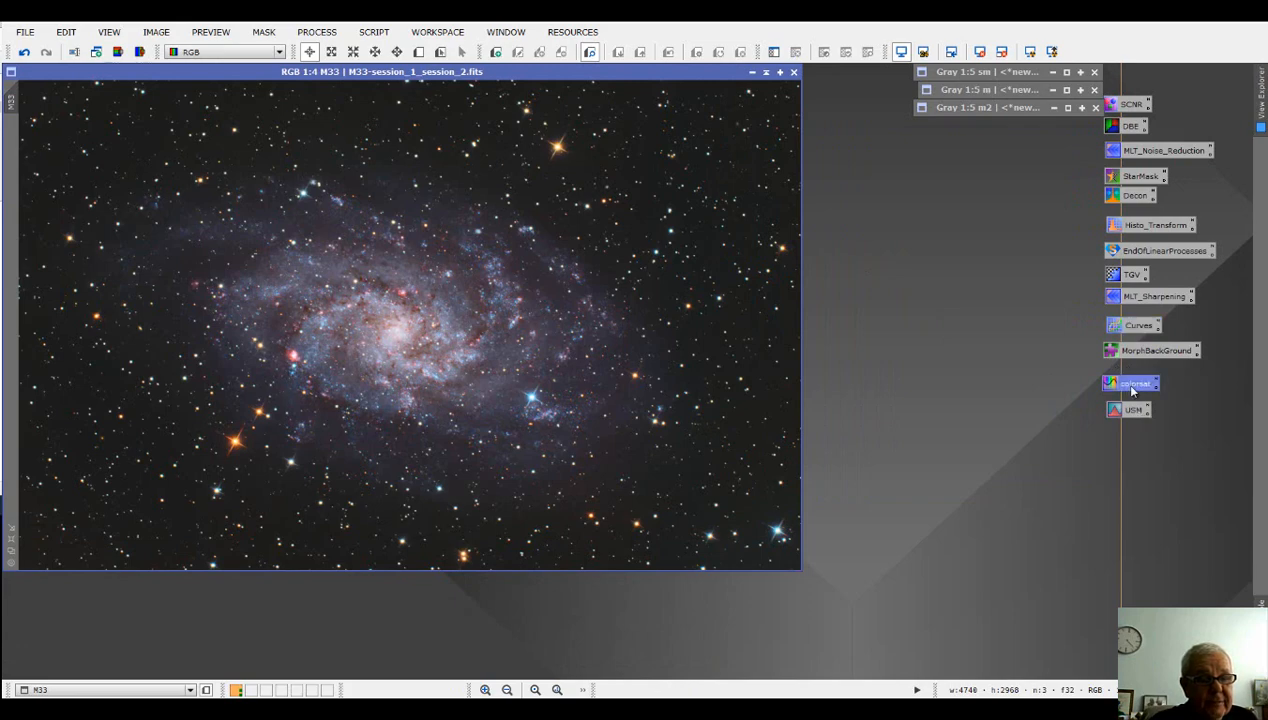
{"action": "left_click_drag", "start_coordinate": [1018, 290], "coordinate": [955, 187]}
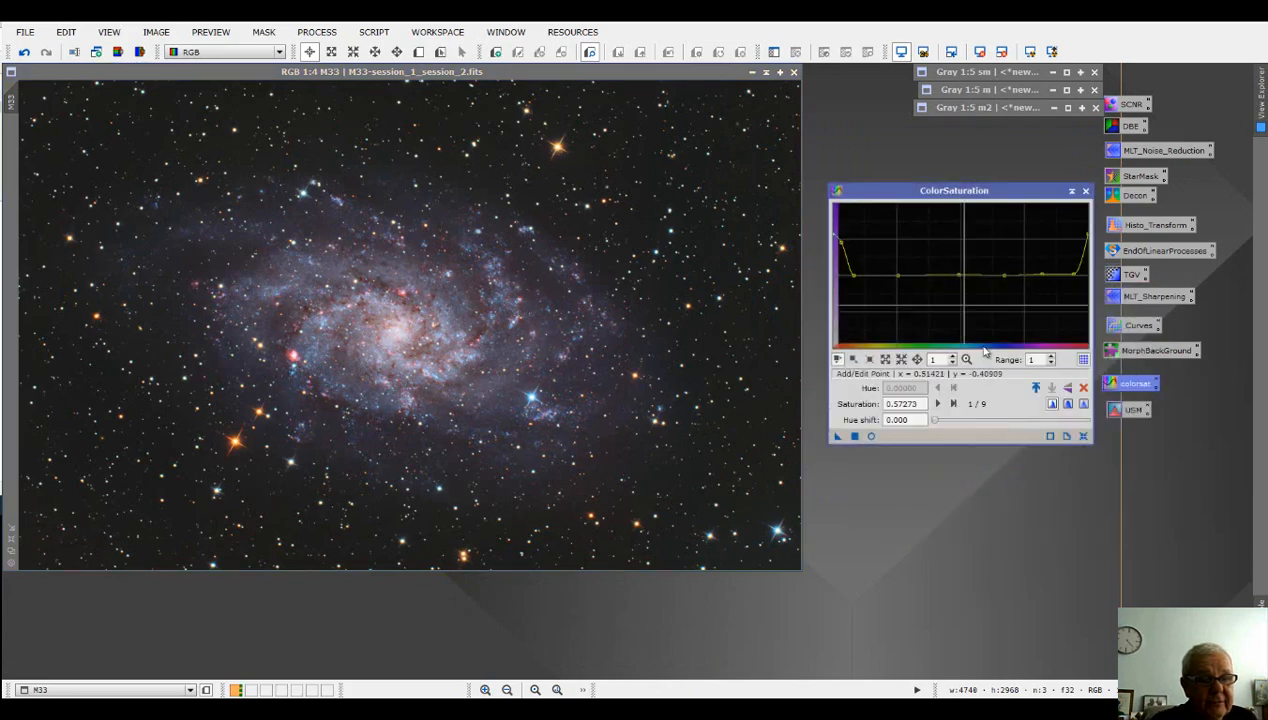
{"action": "left_click", "coordinate": [871, 437]}
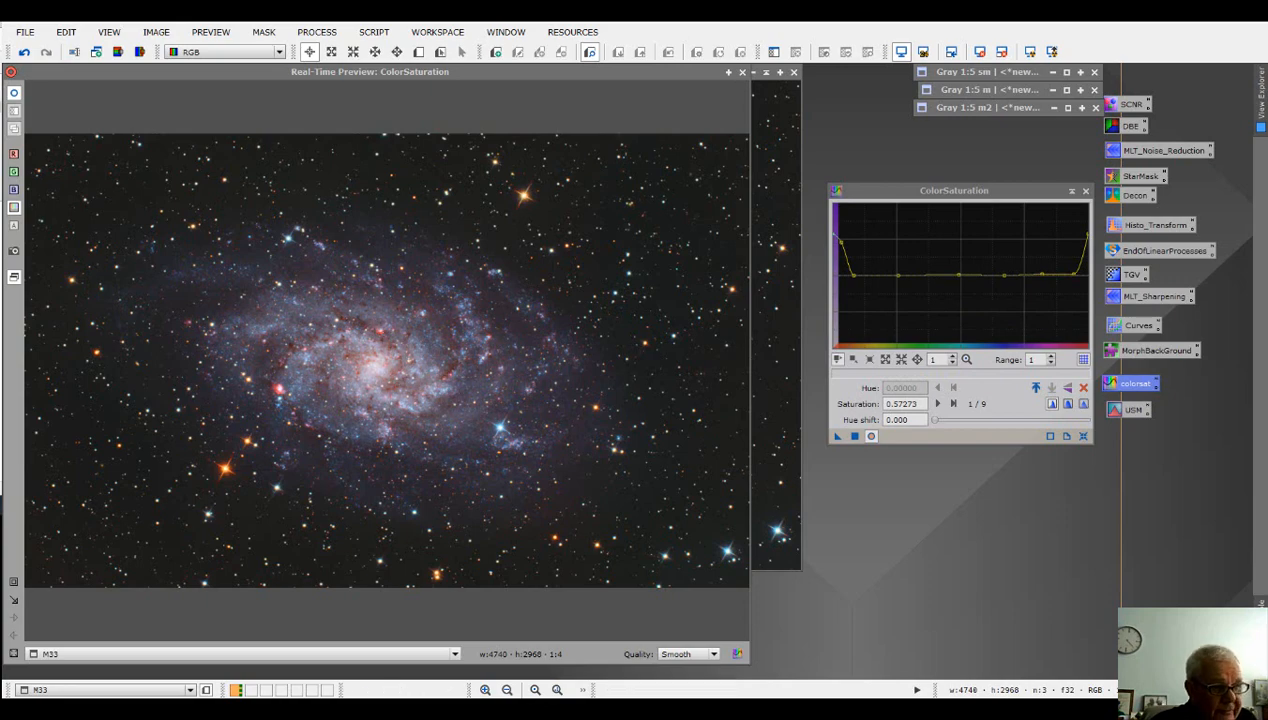
{"action": "left_click", "coordinate": [1084, 438]}
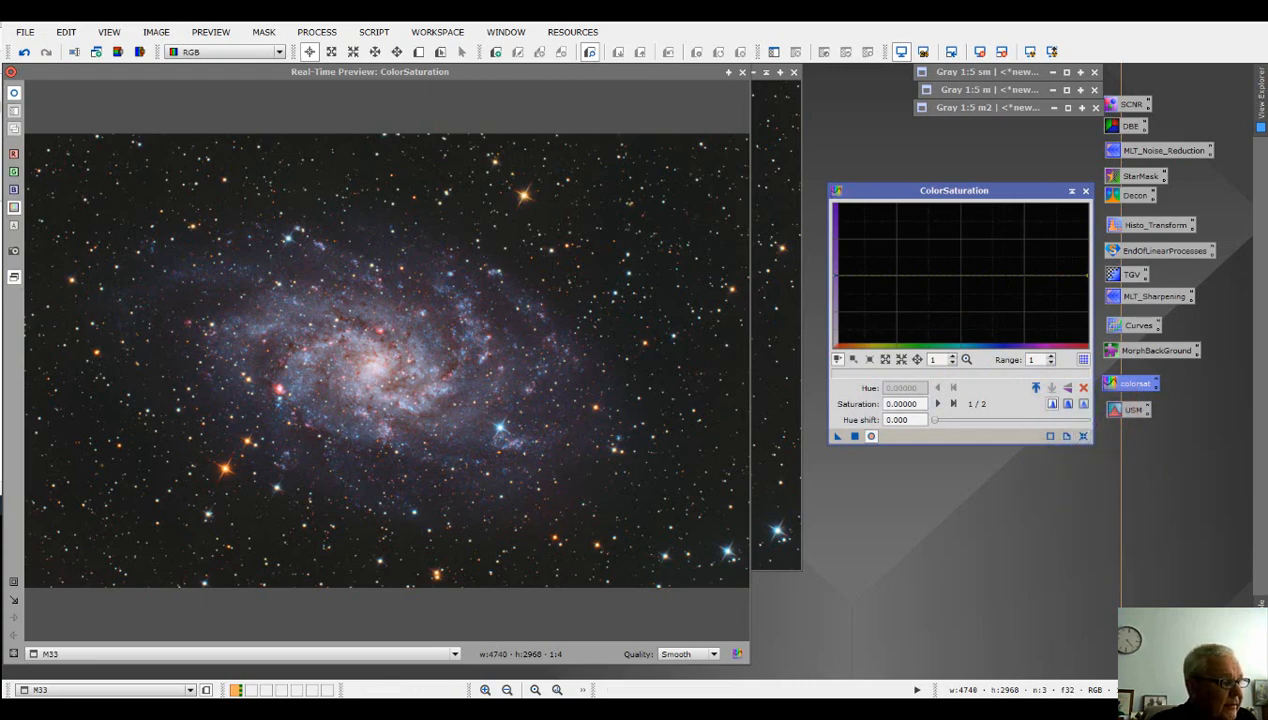
- Magnify the galaxy core in the real-time preview and set the ColorSaturation hue shift to 0.300
{"action": "left_click", "coordinate": [14, 582]}
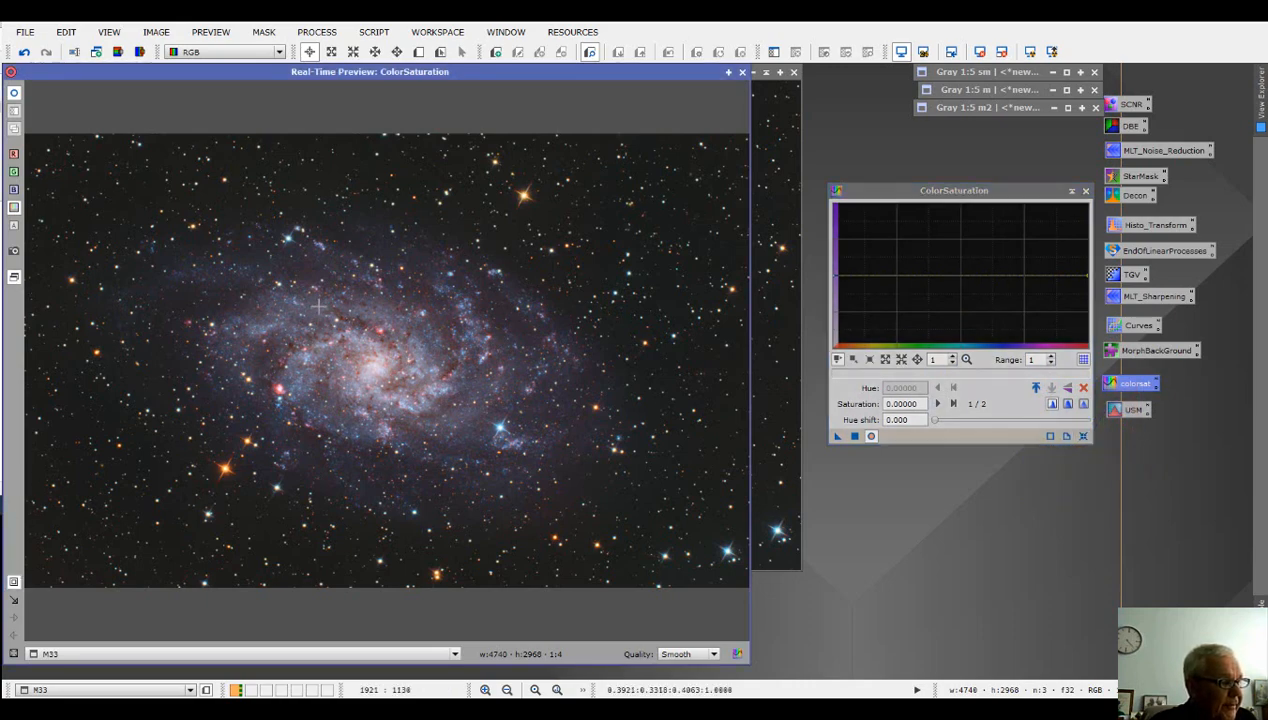
{"action": "left_click_drag", "start_coordinate": [319, 306], "coordinate": [510, 458]}
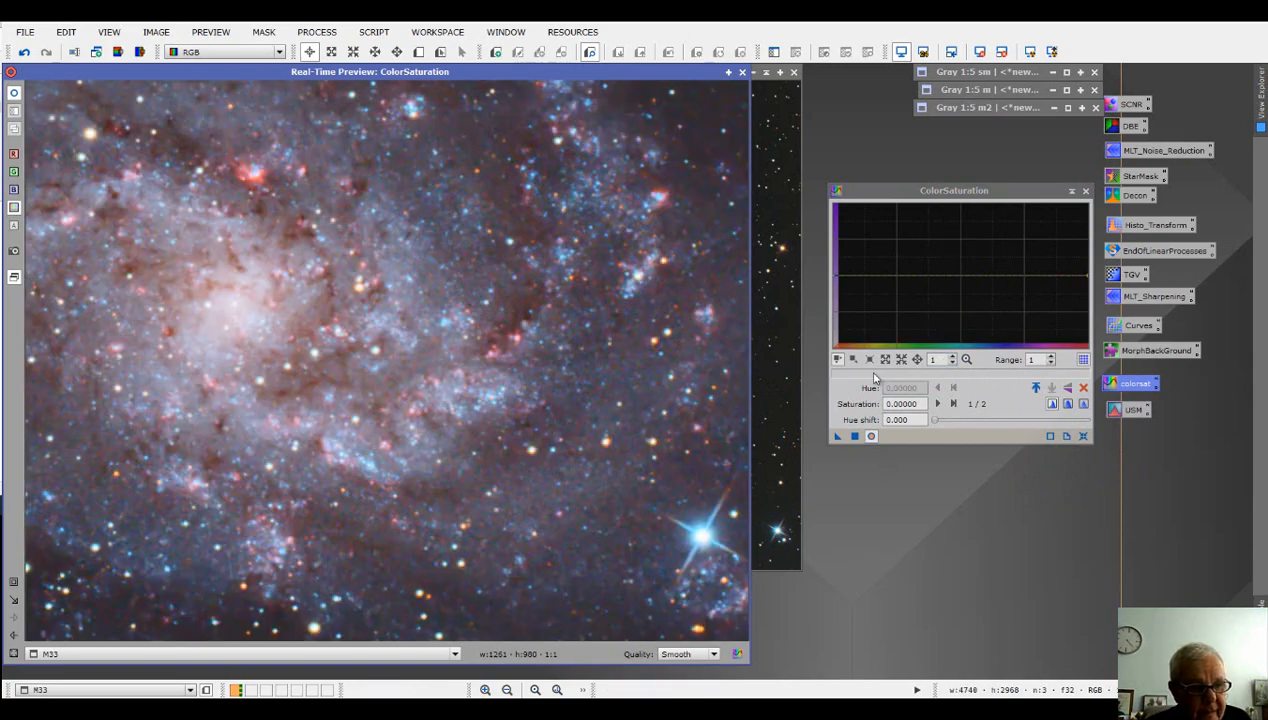
{"action": "left_click", "coordinate": [322, 377]}
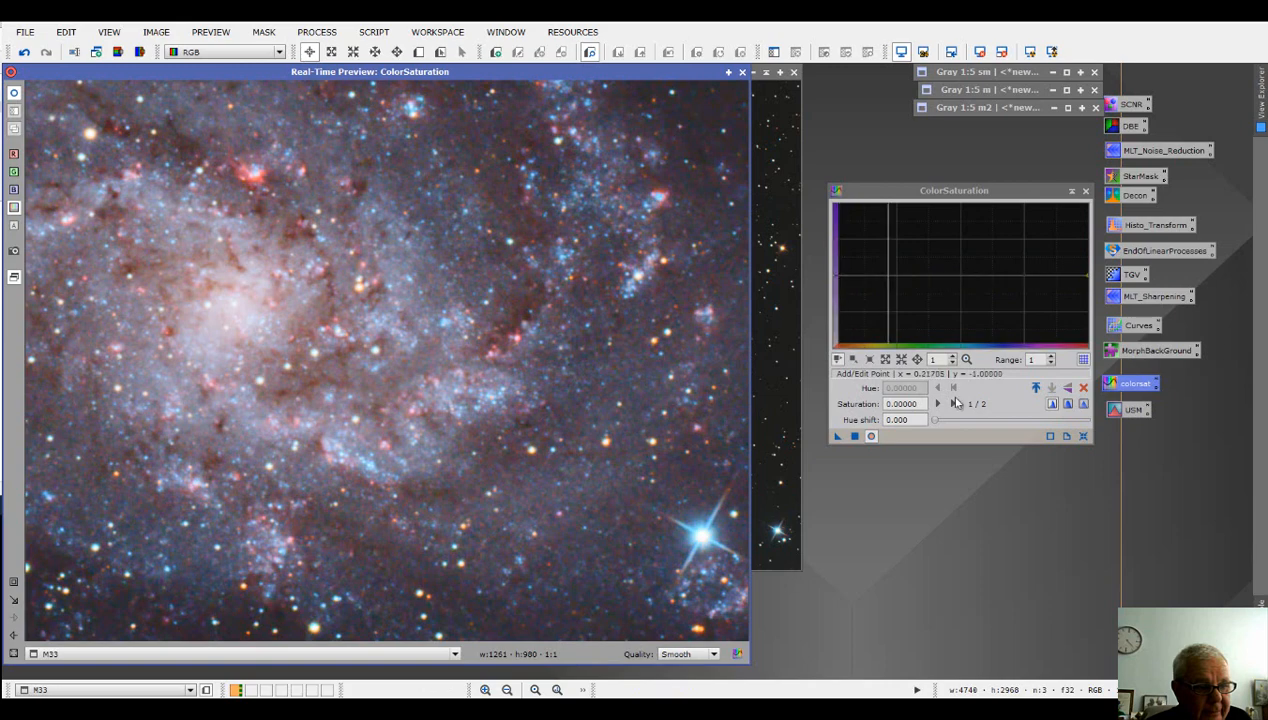
{"action": "left_click_drag", "start_coordinate": [936, 427], "coordinate": [982, 424]}
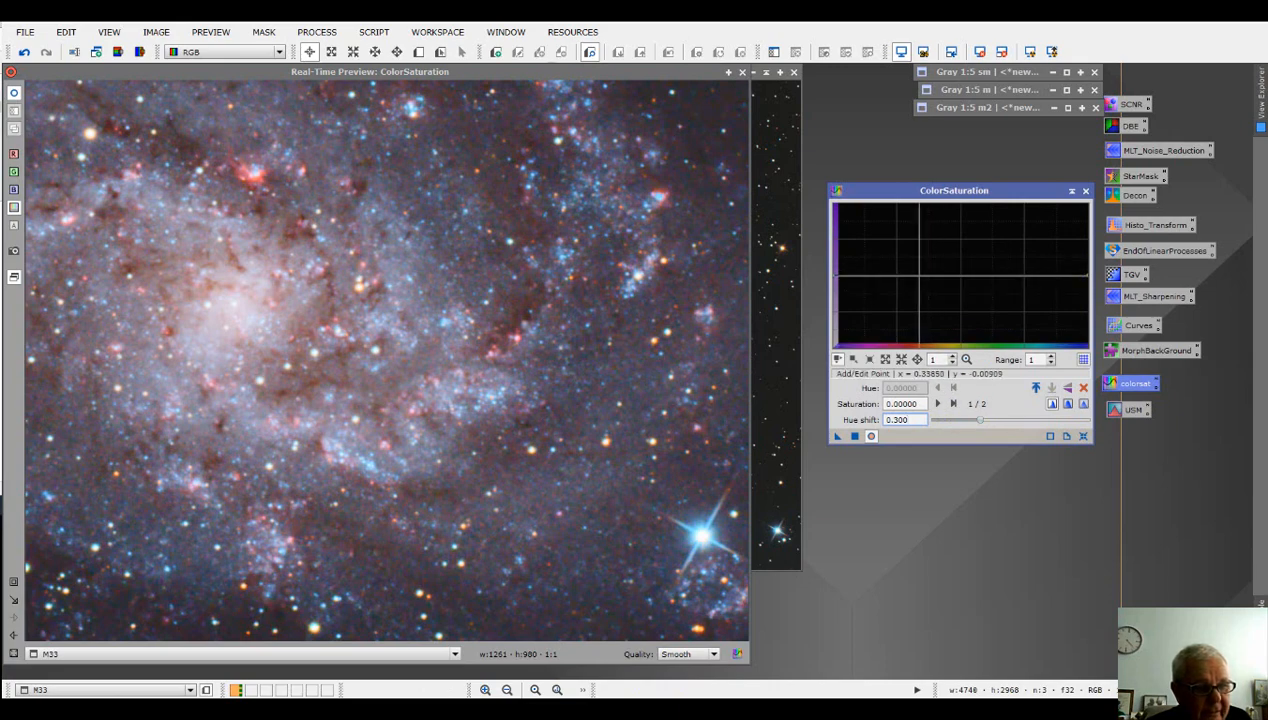
- Add anchor points along the flat saturation curve on both sides of the orange-red hues
{"action": "left_click", "coordinate": [918, 276]}
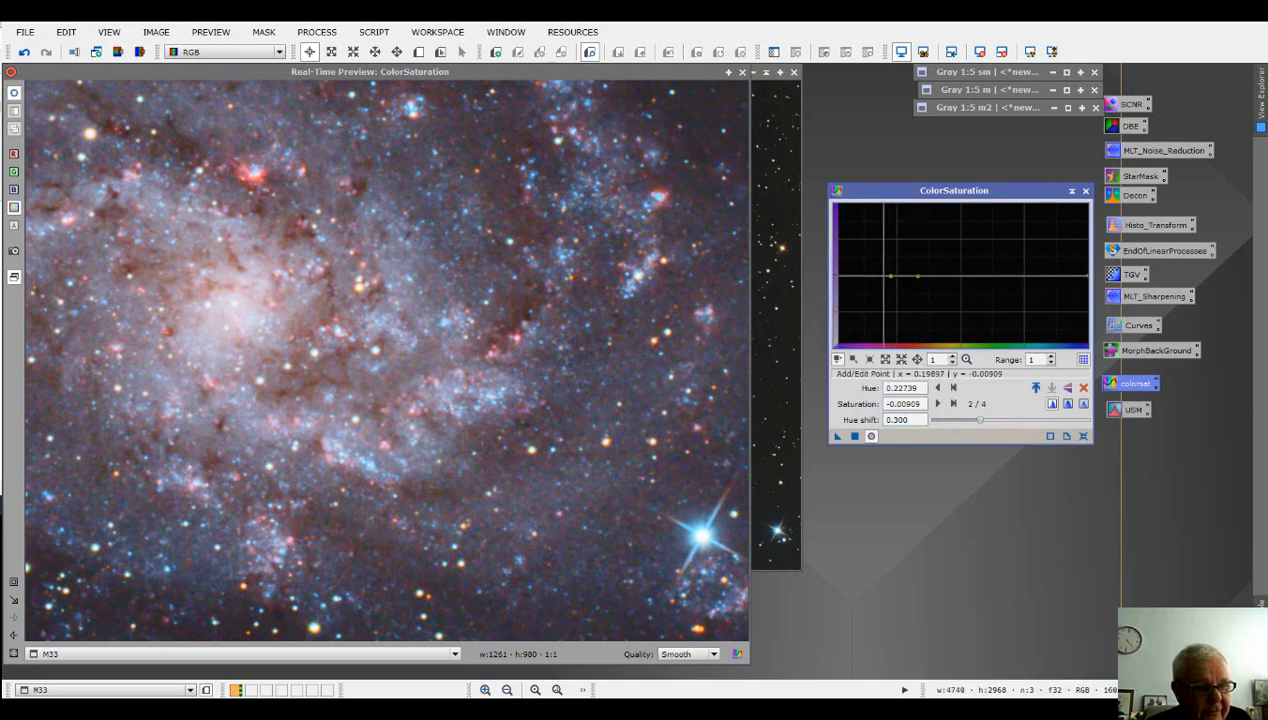
{"action": "left_click", "coordinate": [890, 276]}
{"action": "left_click", "coordinate": [870, 276]}
{"action": "left_click", "coordinate": [853, 276]}
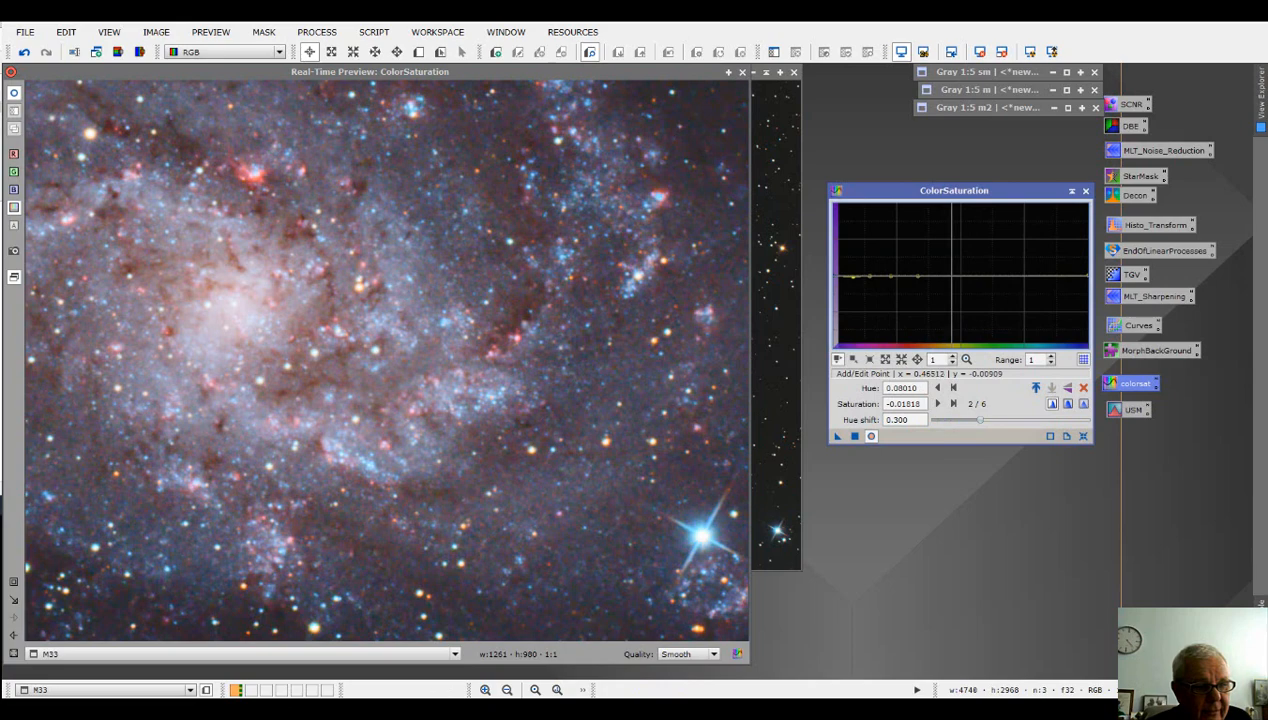
{"action": "left_click", "coordinate": [951, 276]}
{"action": "left_click", "coordinate": [982, 276]}
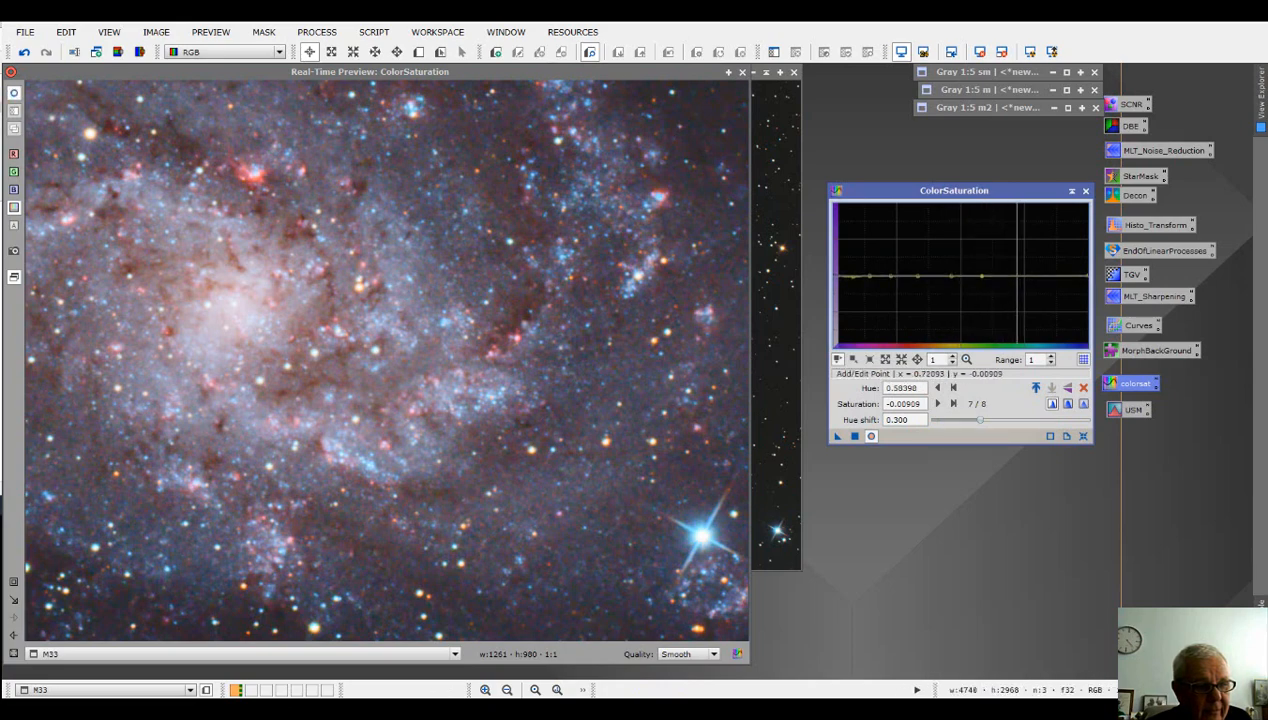
{"action": "left_click", "coordinate": [1018, 276]}
{"action": "left_click", "coordinate": [1064, 276]}
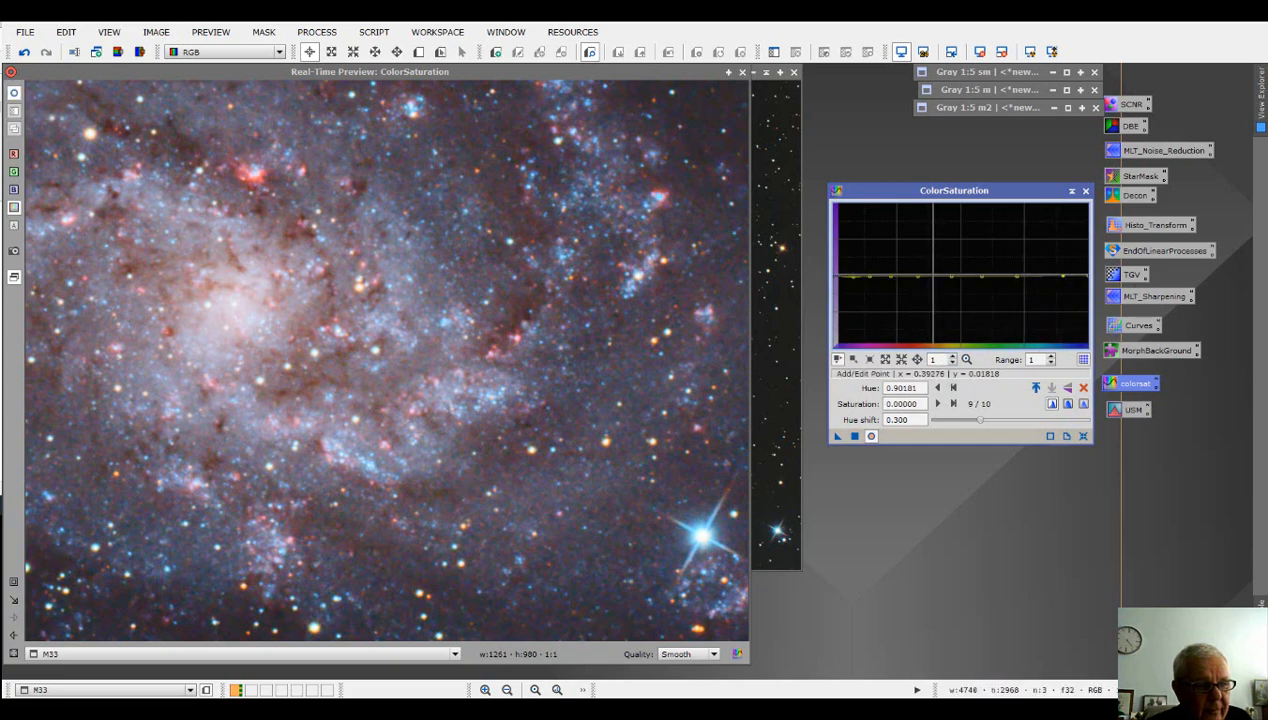
- Add a saturation curve point at hue 0.36951 and raise its saturation to 0.76364
{"action": "left_click", "coordinate": [929, 276]}
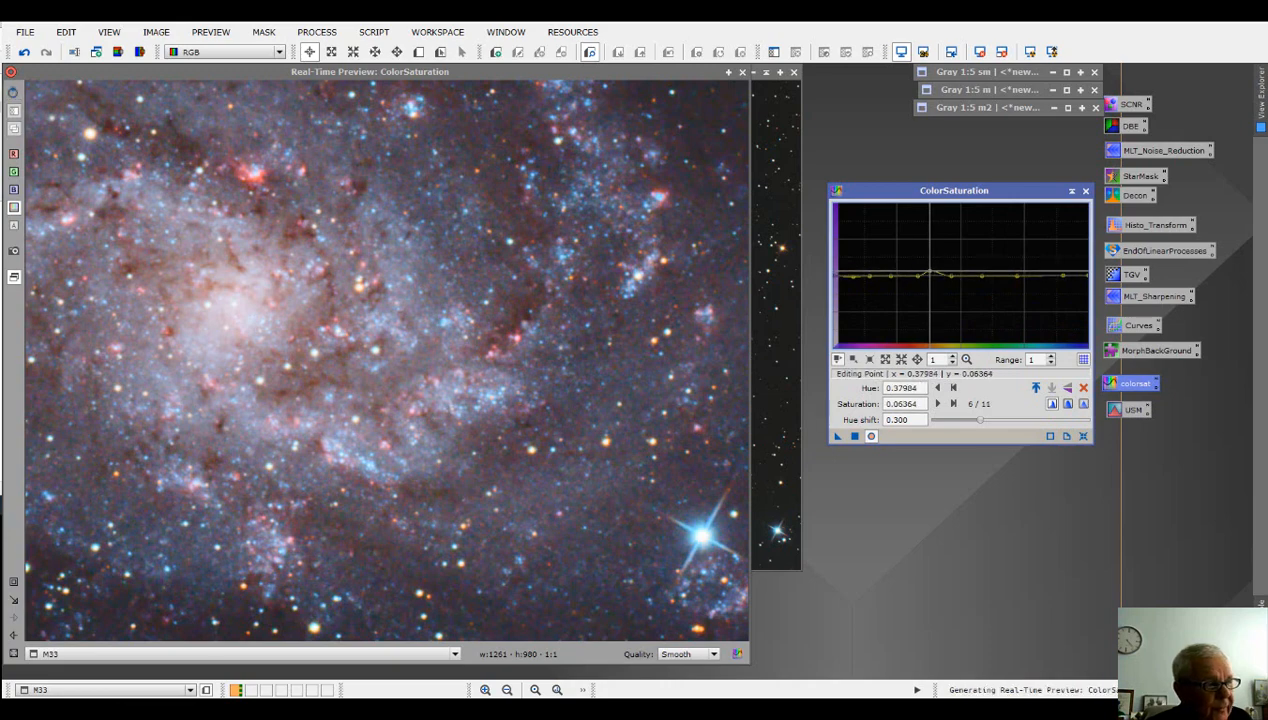
{"action": "left_click_drag", "start_coordinate": [929, 276], "coordinate": [927, 220]}
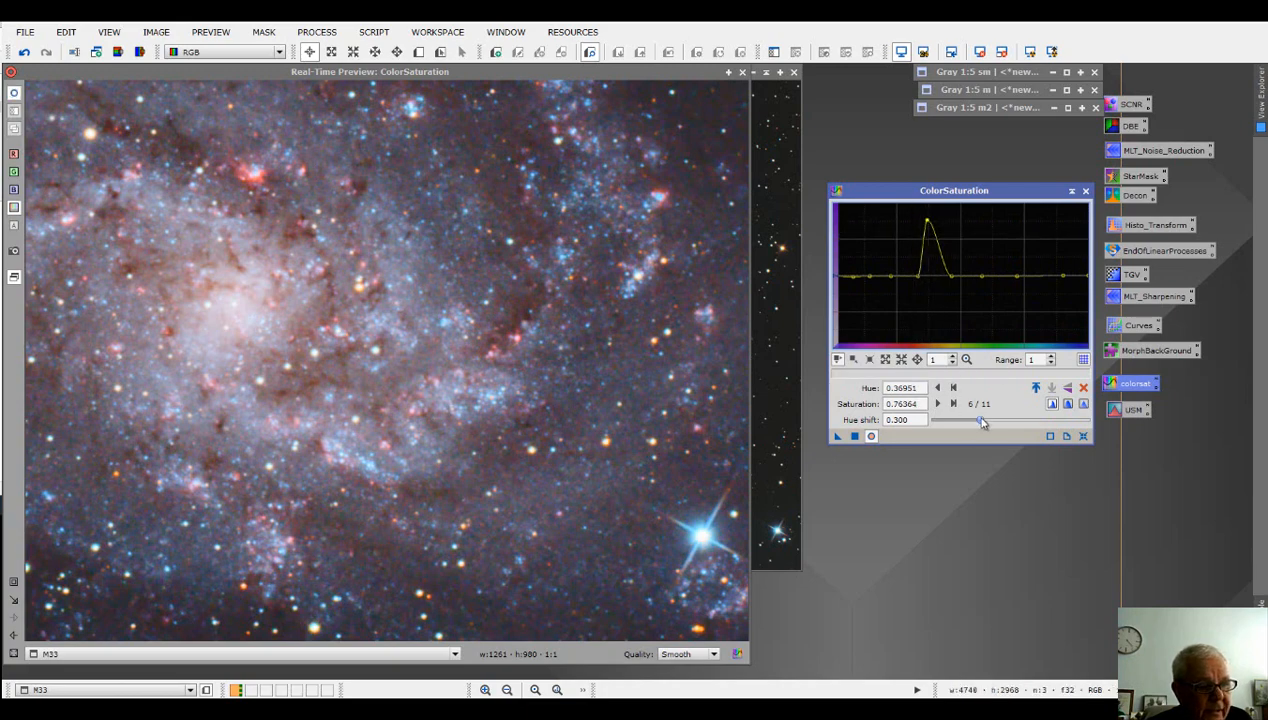
{"action": "left_click_drag", "start_coordinate": [981, 421], "coordinate": [980, 419]}
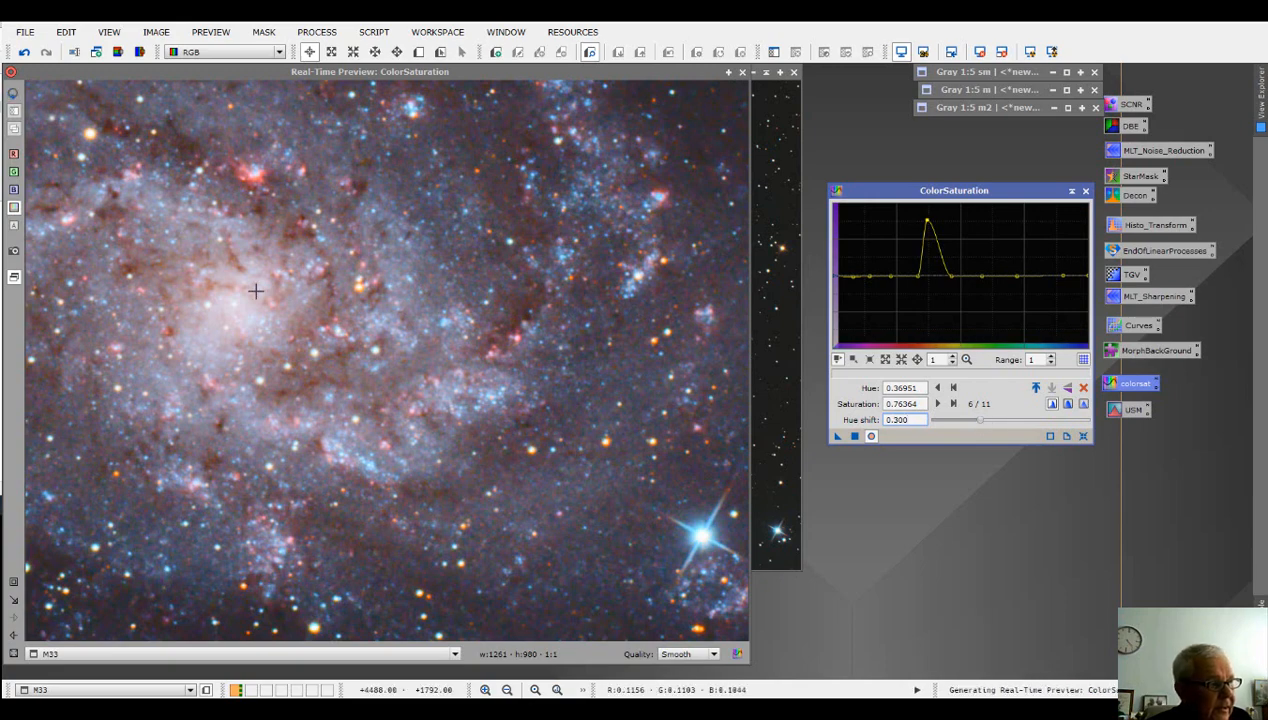
- Compare the view with and without the saturation boost, and close ColorSaturation and the preview without applying it
{"action": "left_click", "coordinate": [14, 93]}
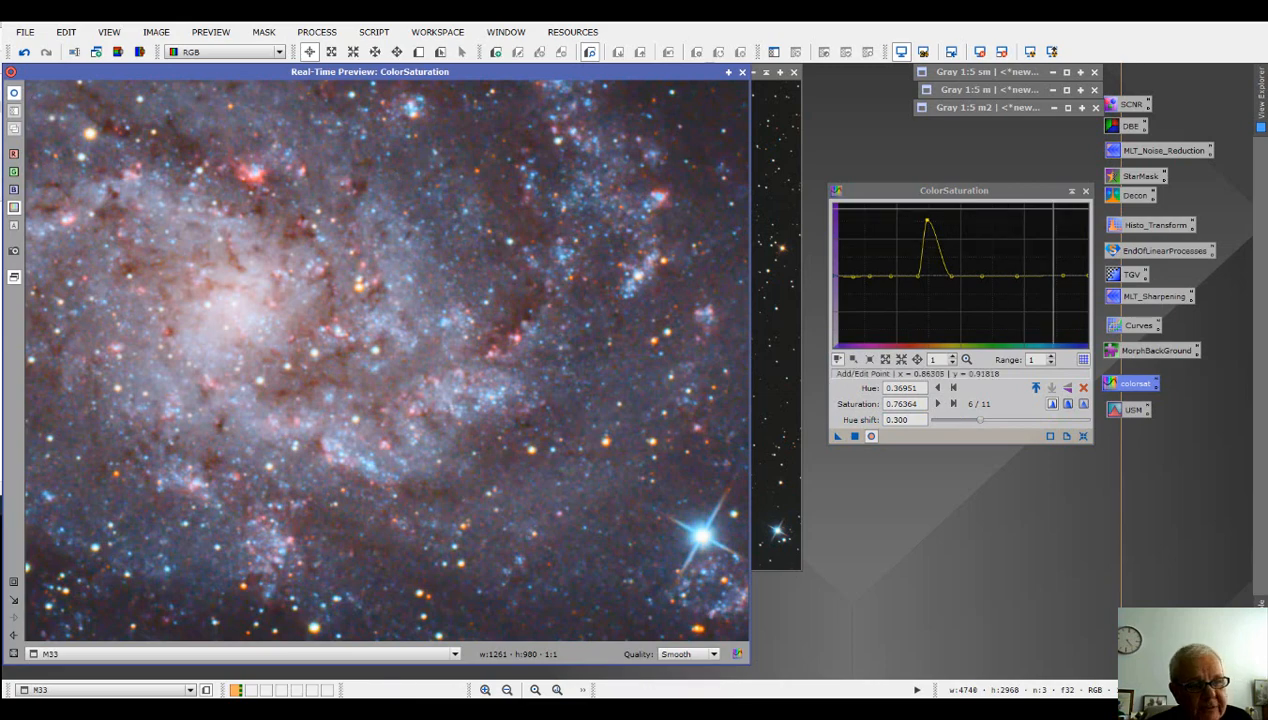
{"action": "left_click", "coordinate": [1085, 190]}
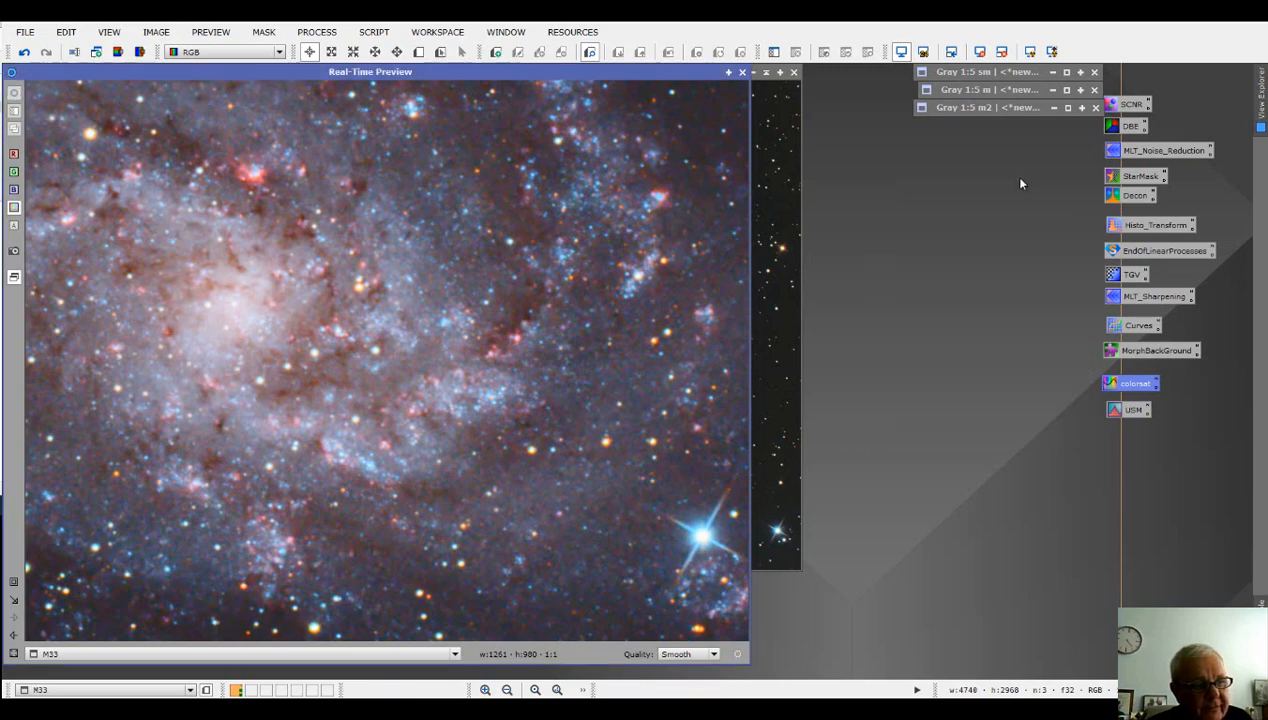
{"action": "left_click", "coordinate": [742, 72]}
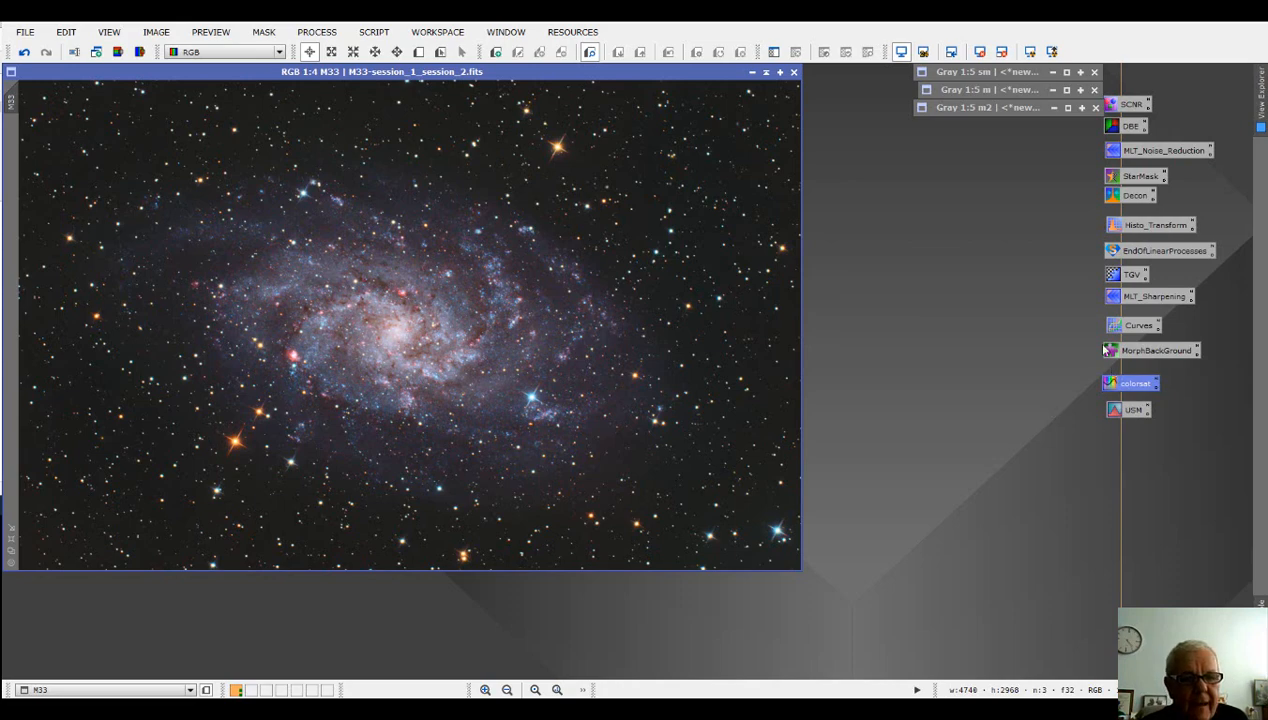
- Open the saved MLT_Sharpening process, and define and display a preview area around the galaxy in the masked M33 image
{"action": "double_click", "coordinate": [1150, 296]}
{"action": "left_click_drag", "start_coordinate": [950, 84], "coordinate": [945, 150]}
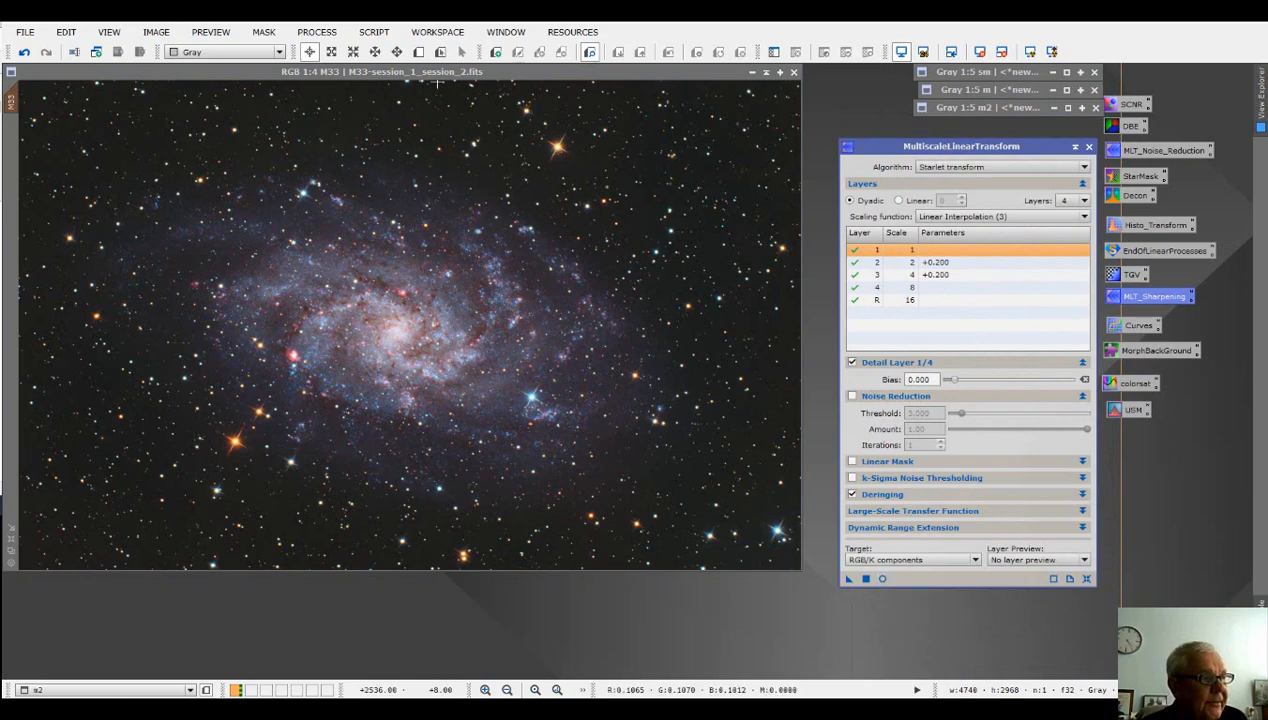
{"action": "left_click", "coordinate": [419, 51]}
{"action": "left_click_drag", "start_coordinate": [255, 190], "coordinate": [575, 450]}
{"action": "left_click", "coordinate": [11, 142]}
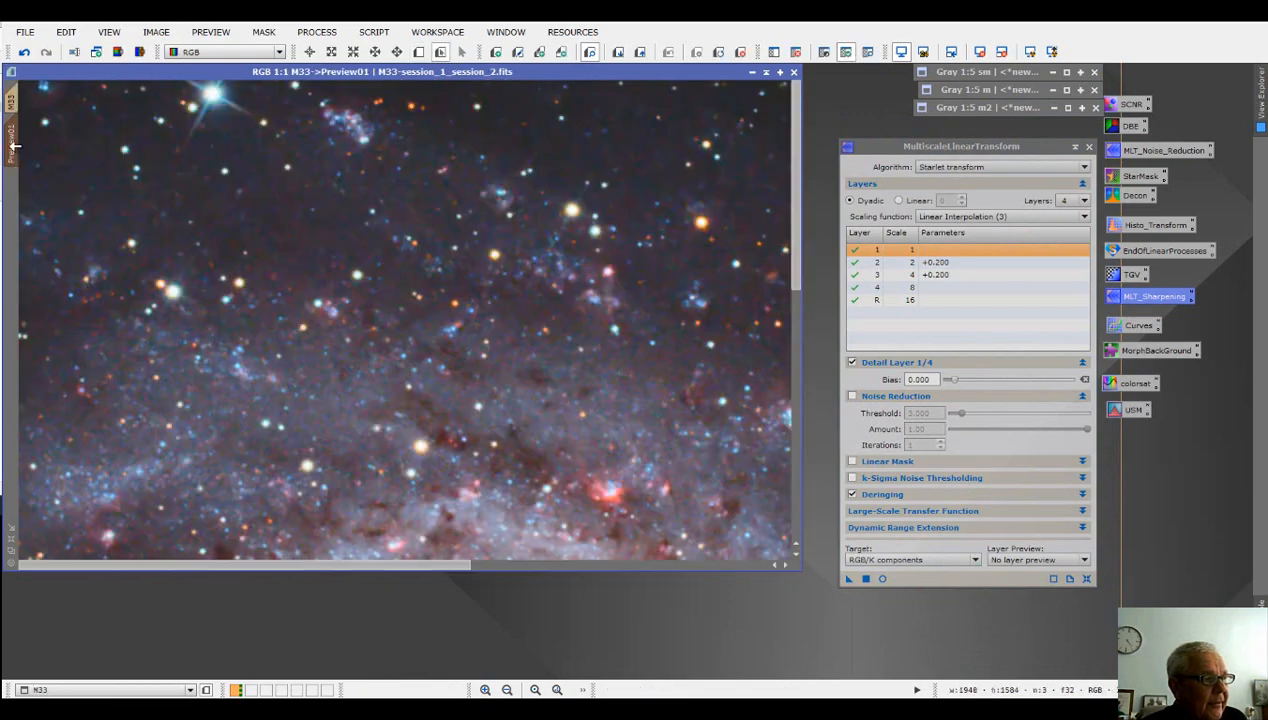
{"action": "scroll", "coordinate": [365, 345], "scroll_direction": "down", "scroll_amount": 2}
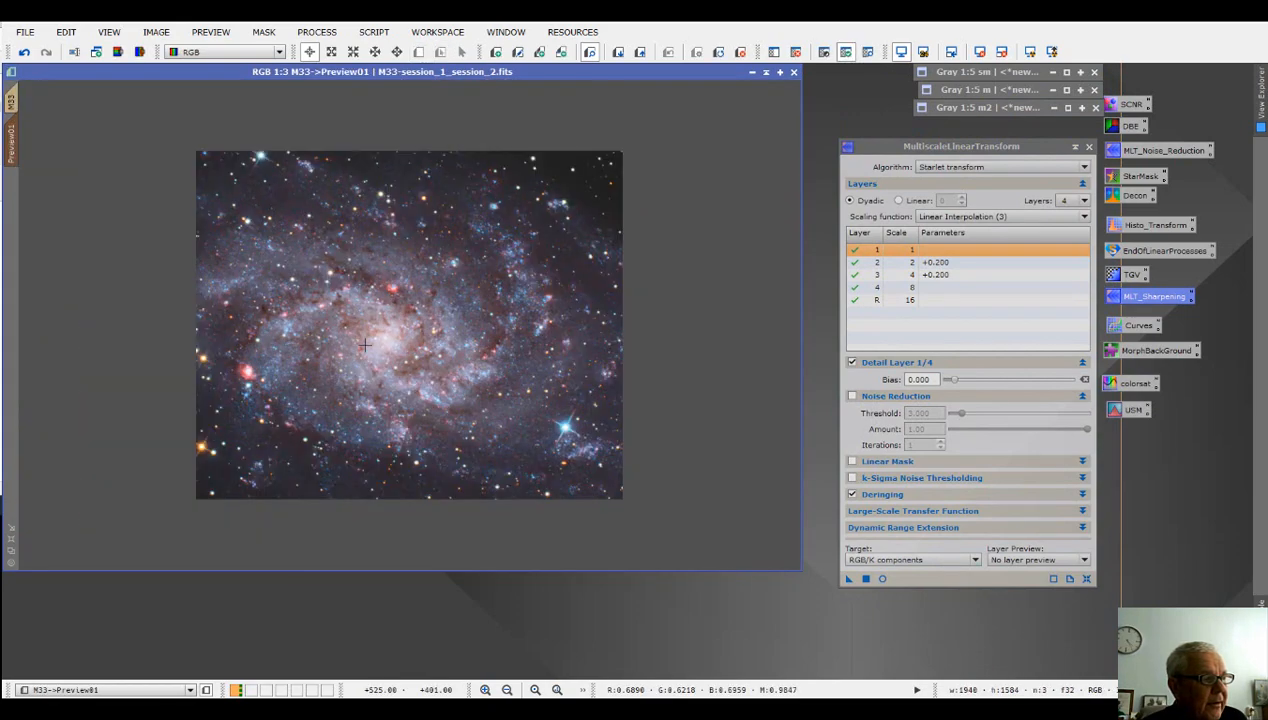
- Compare Preview01 with and without the multiscale sharpening in the real-time preview, and close the process without applying it
{"action": "left_click", "coordinate": [882, 579]}
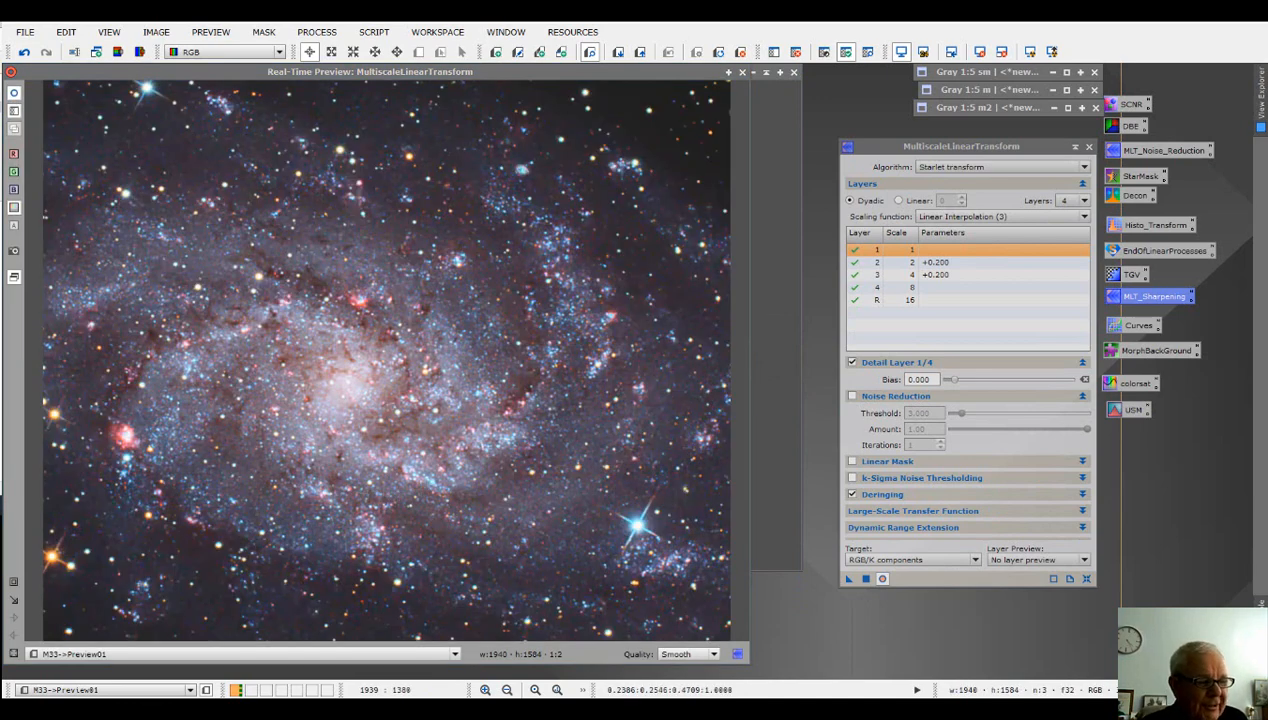
{"action": "left_click", "coordinate": [15, 96]}
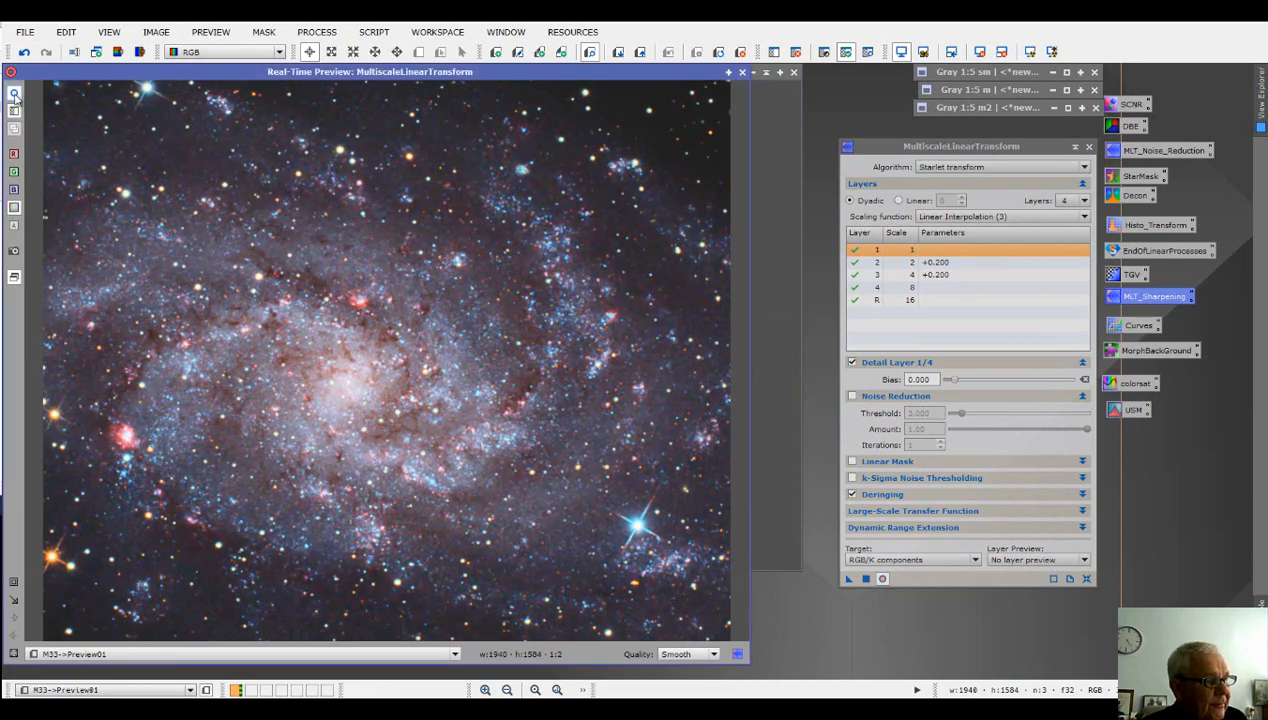
{"action": "left_click", "coordinate": [14, 97]}
{"action": "left_click", "coordinate": [15, 97]}
{"action": "left_click", "coordinate": [15, 97]}
{"action": "left_click", "coordinate": [15, 97]}
{"action": "left_click", "coordinate": [15, 97]}
{"action": "left_click", "coordinate": [15, 97]}
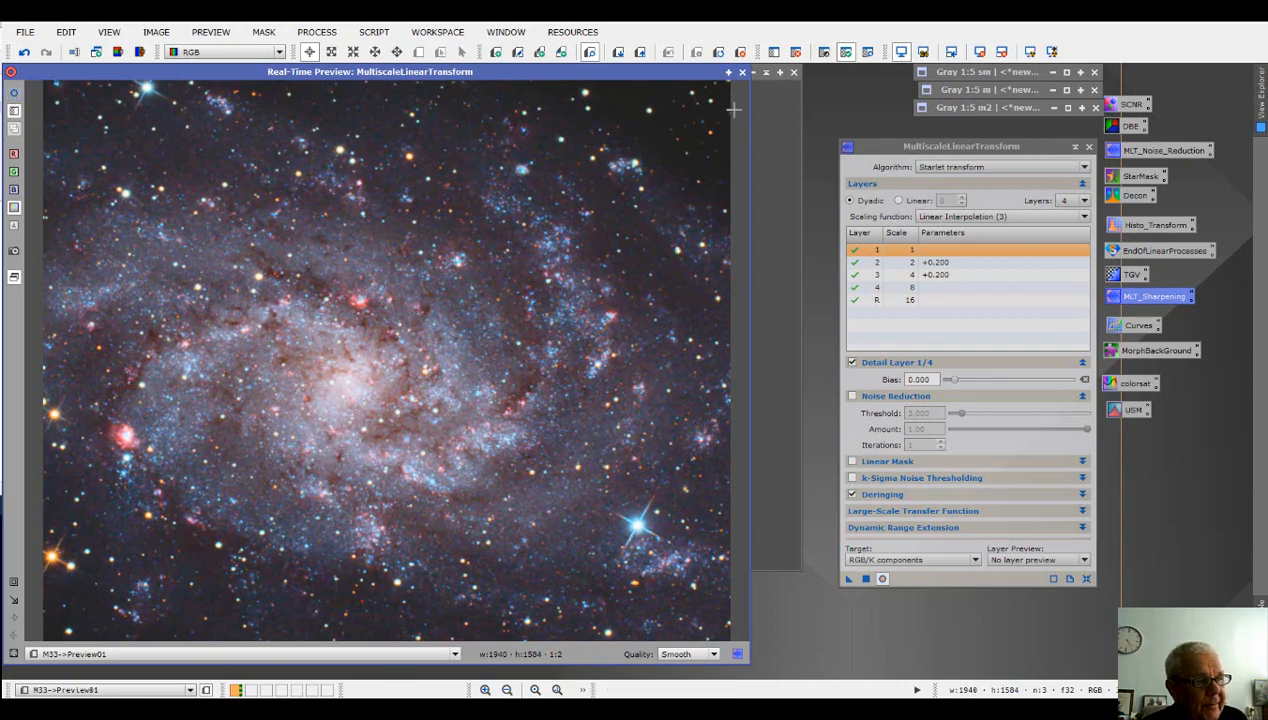
{"action": "left_click", "coordinate": [742, 73]}
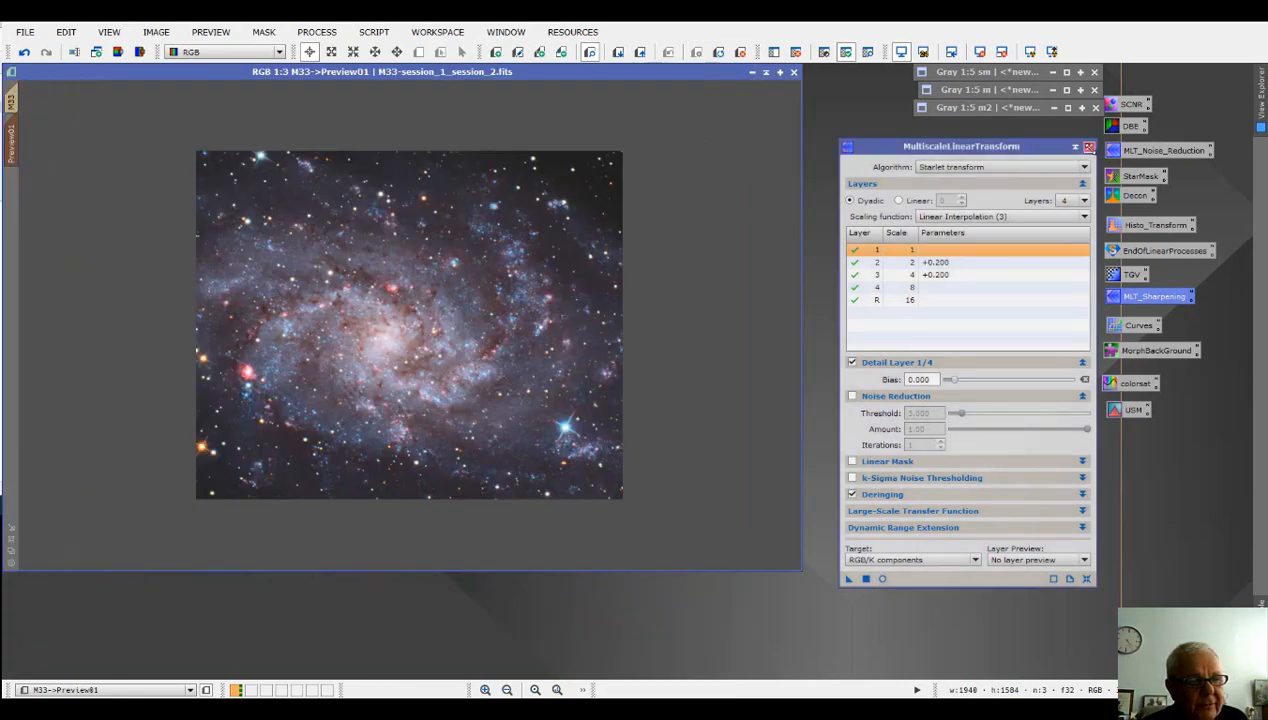
{"action": "left_click", "coordinate": [1089, 148]}
- Open the saved USM process and compare its effect on Preview01 in the real-time preview
{"action": "double_click", "coordinate": [1128, 410]}
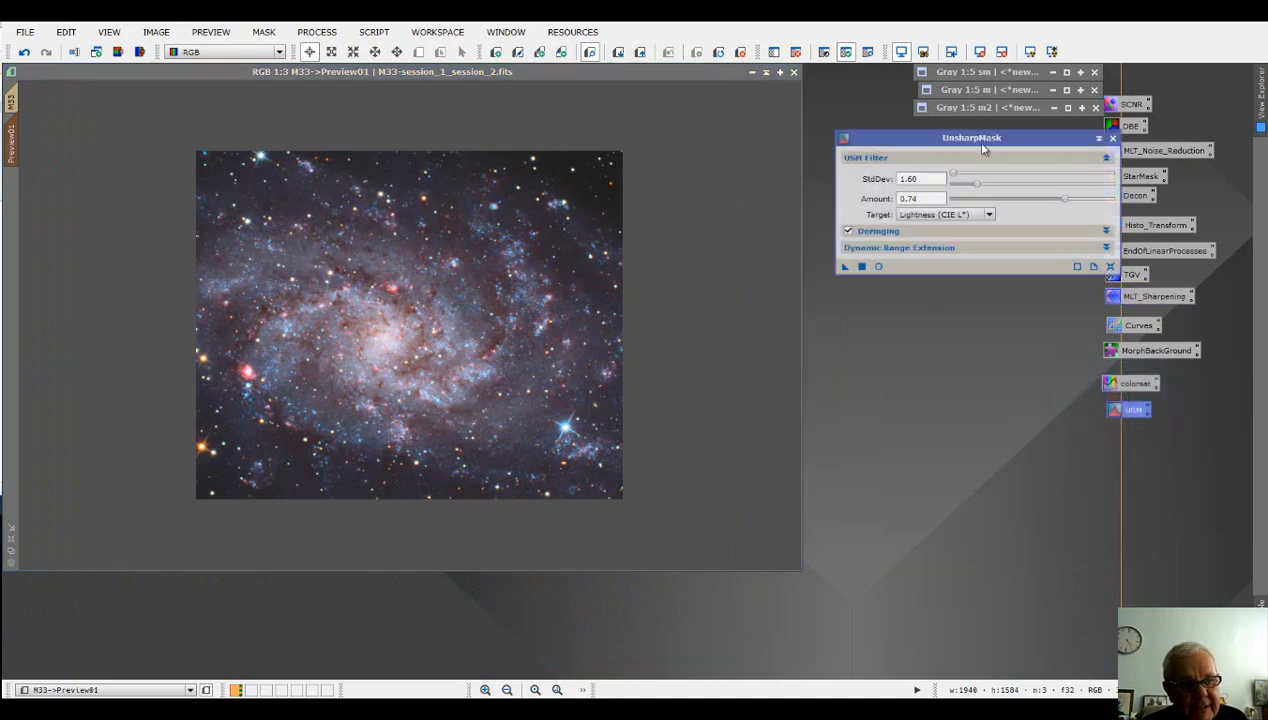
{"action": "left_click_drag", "start_coordinate": [983, 145], "coordinate": [961, 216]}
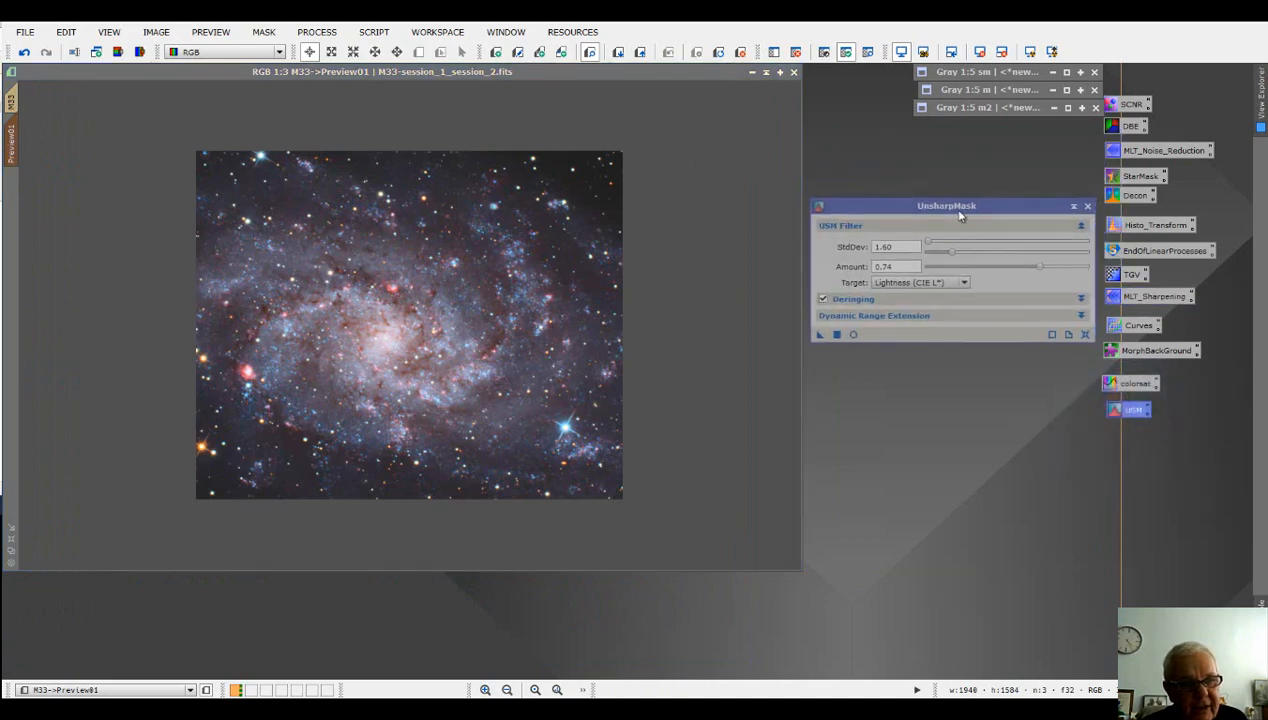
{"action": "left_click", "coordinate": [856, 337]}
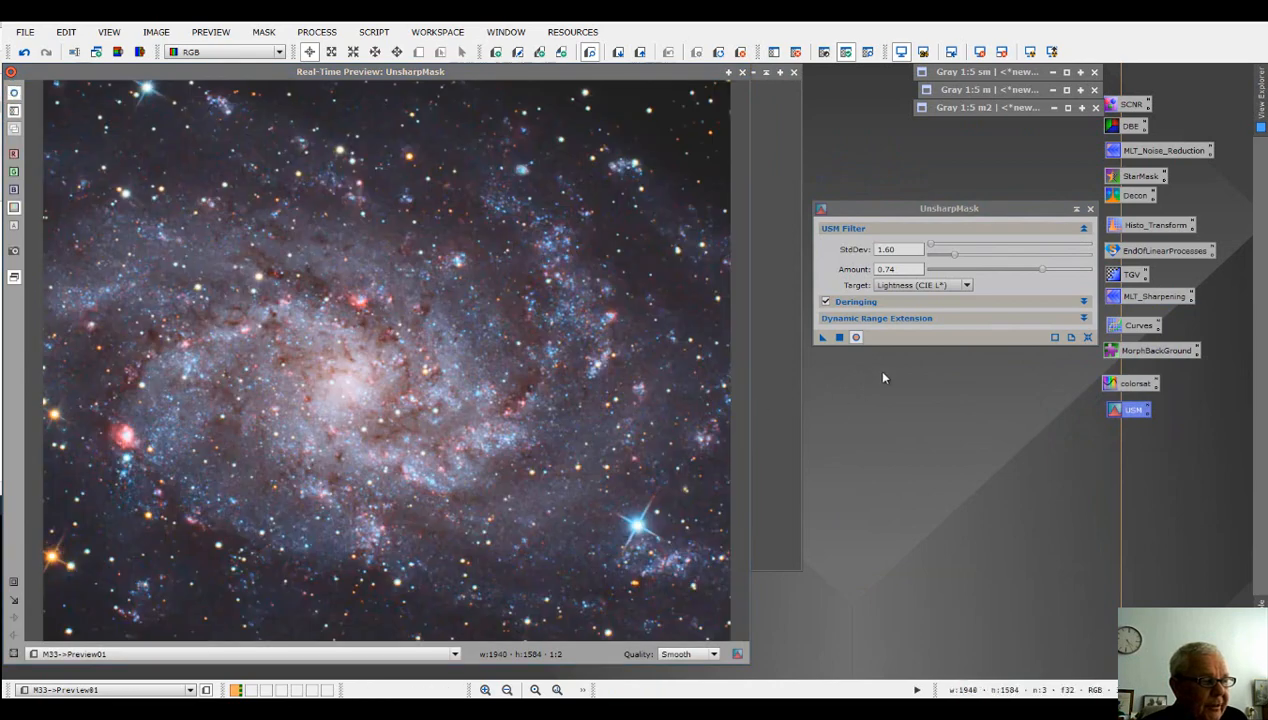
{"action": "left_click", "coordinate": [16, 97]}
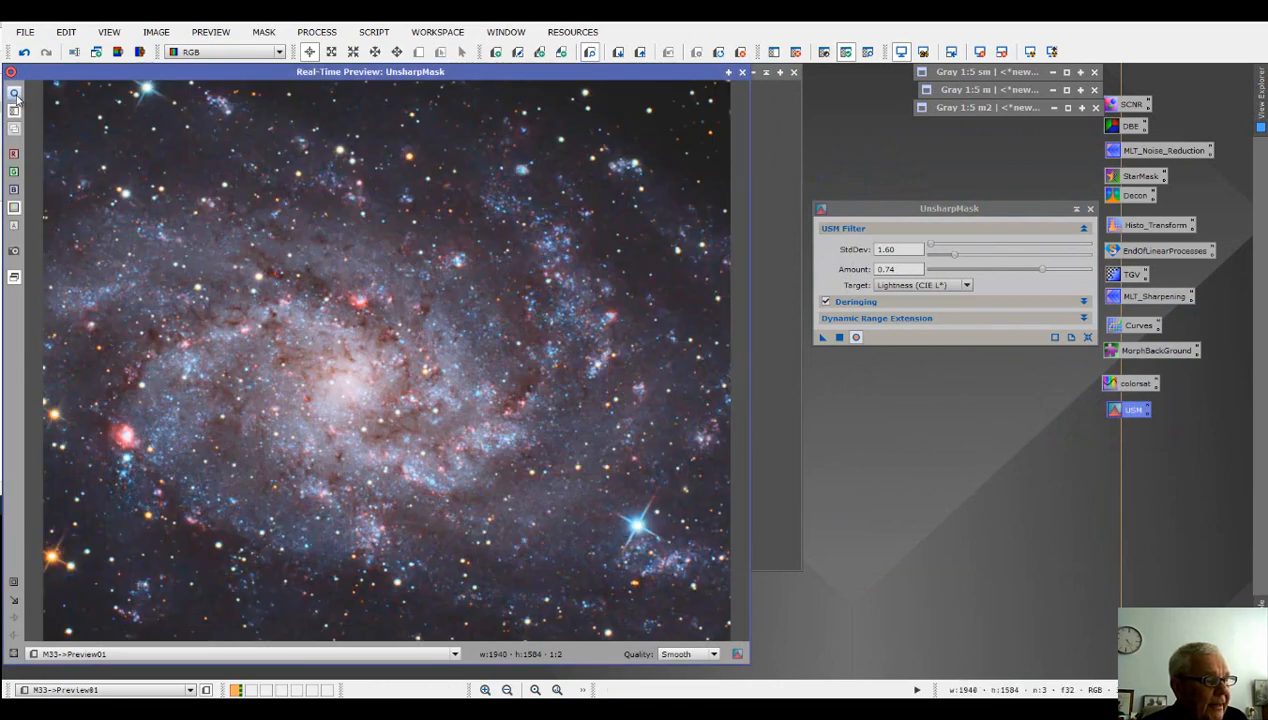
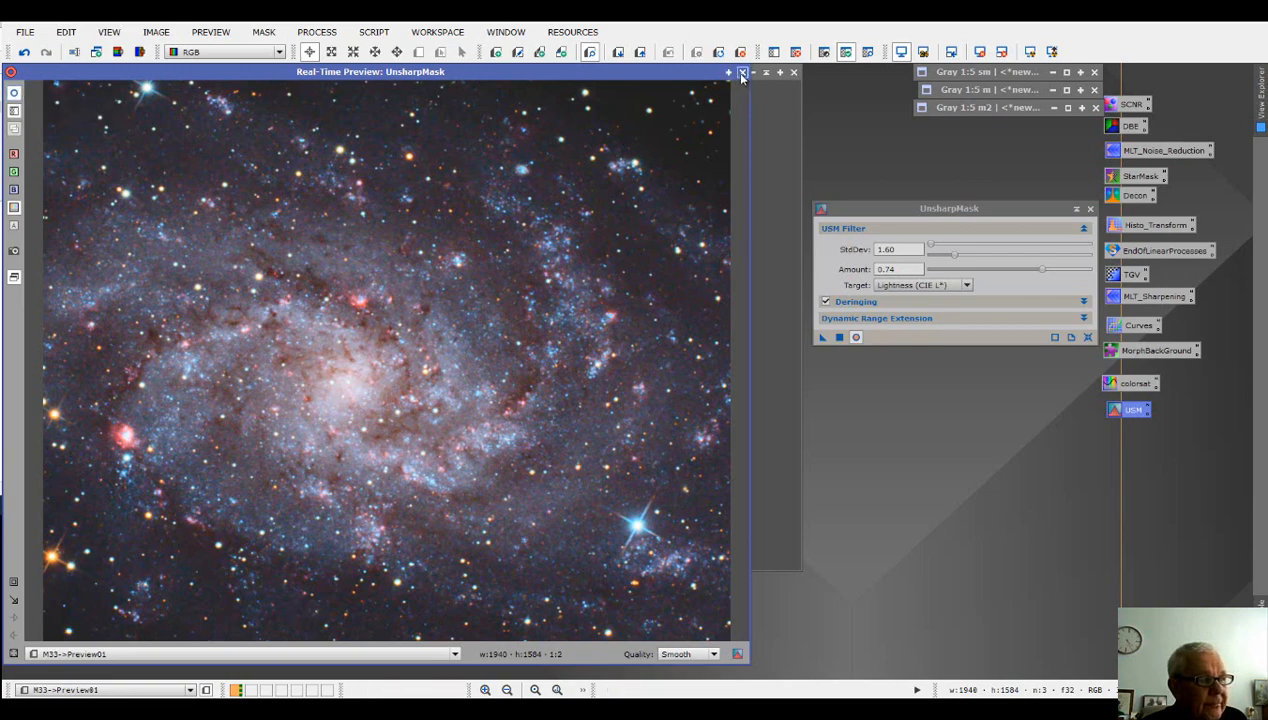
- Apply the unsharp mask to Preview01, close the real-time preview, and return to the full M33 image
{"action": "left_click", "coordinate": [840, 337]}
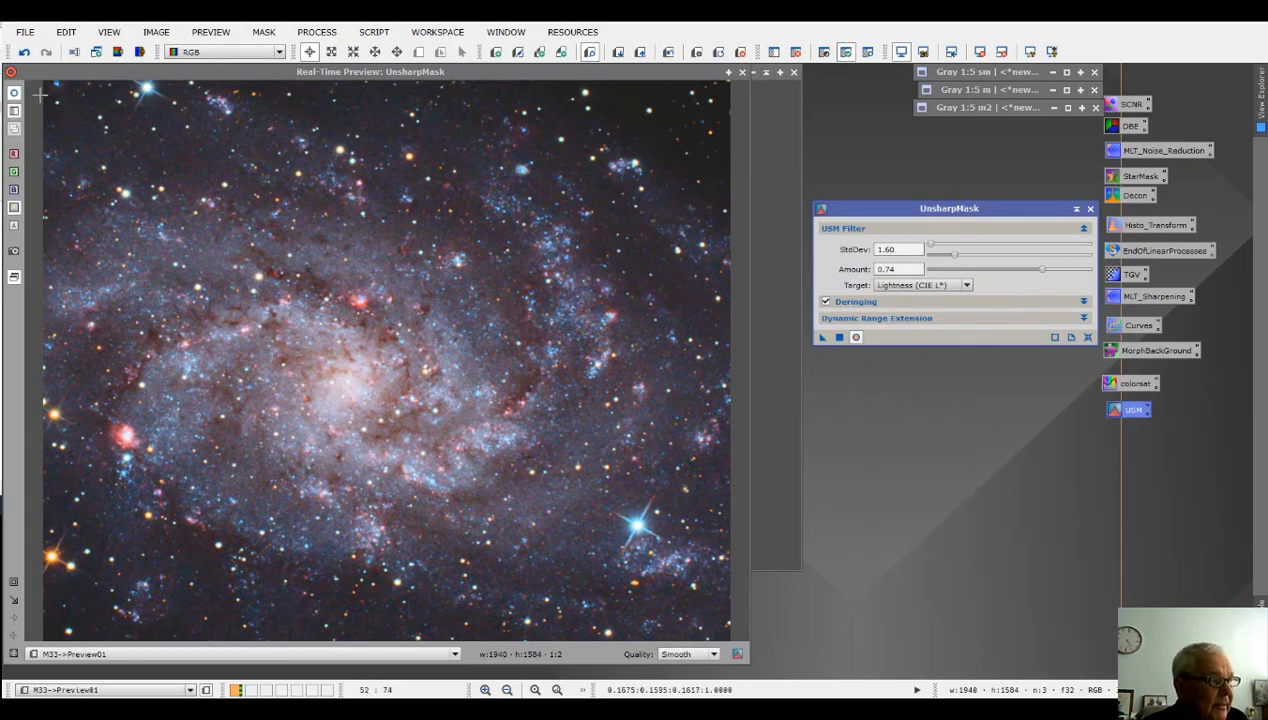
{"action": "left_click", "coordinate": [14, 95]}
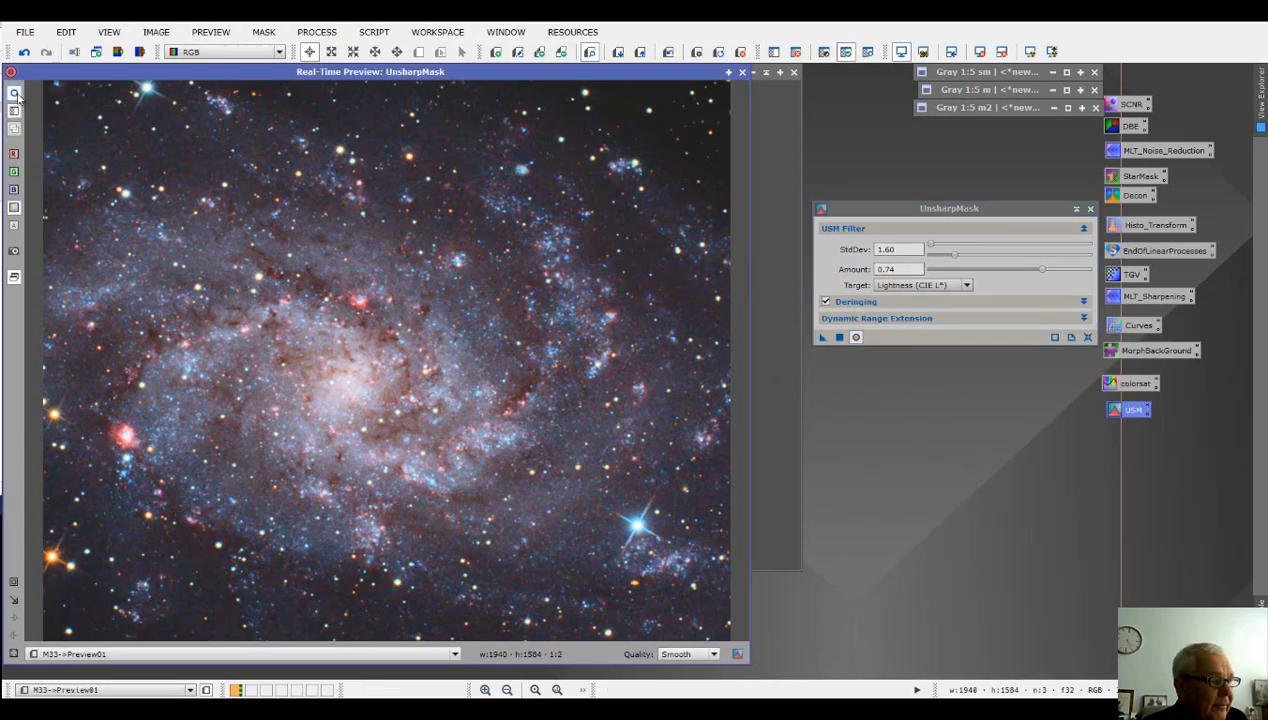
{"action": "left_click", "coordinate": [742, 72]}
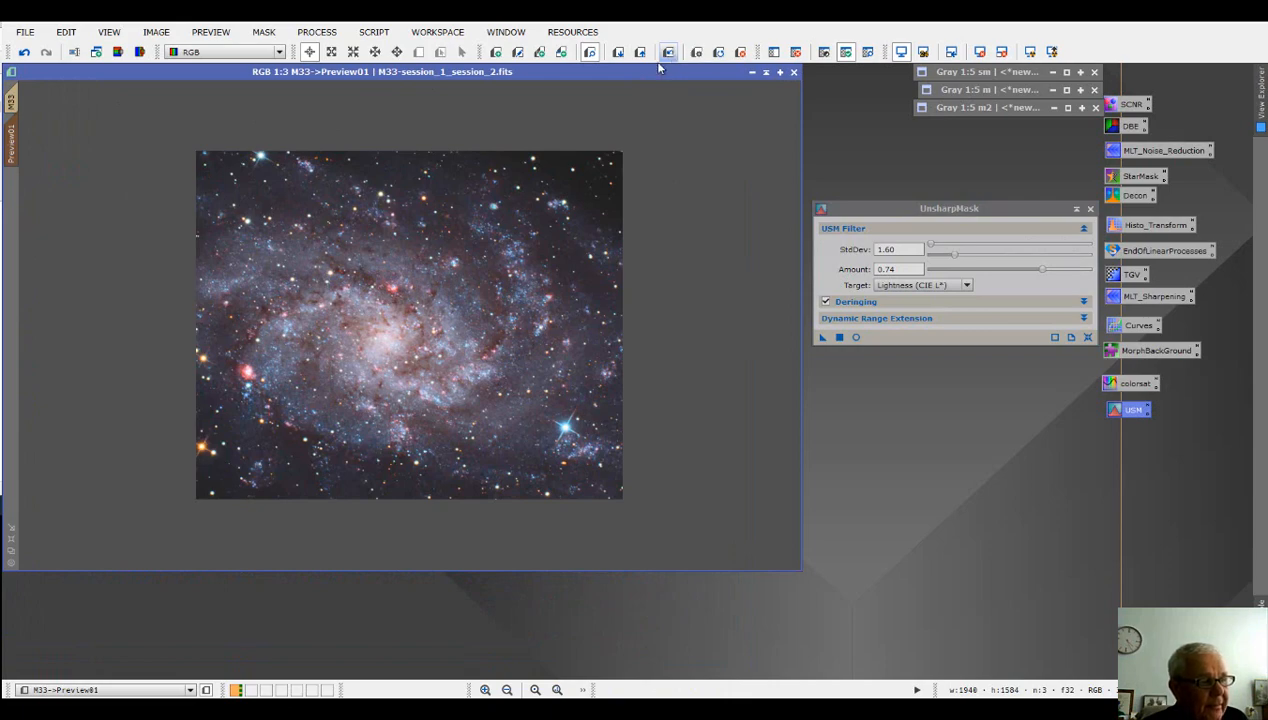
{"action": "left_click", "coordinate": [12, 99]}
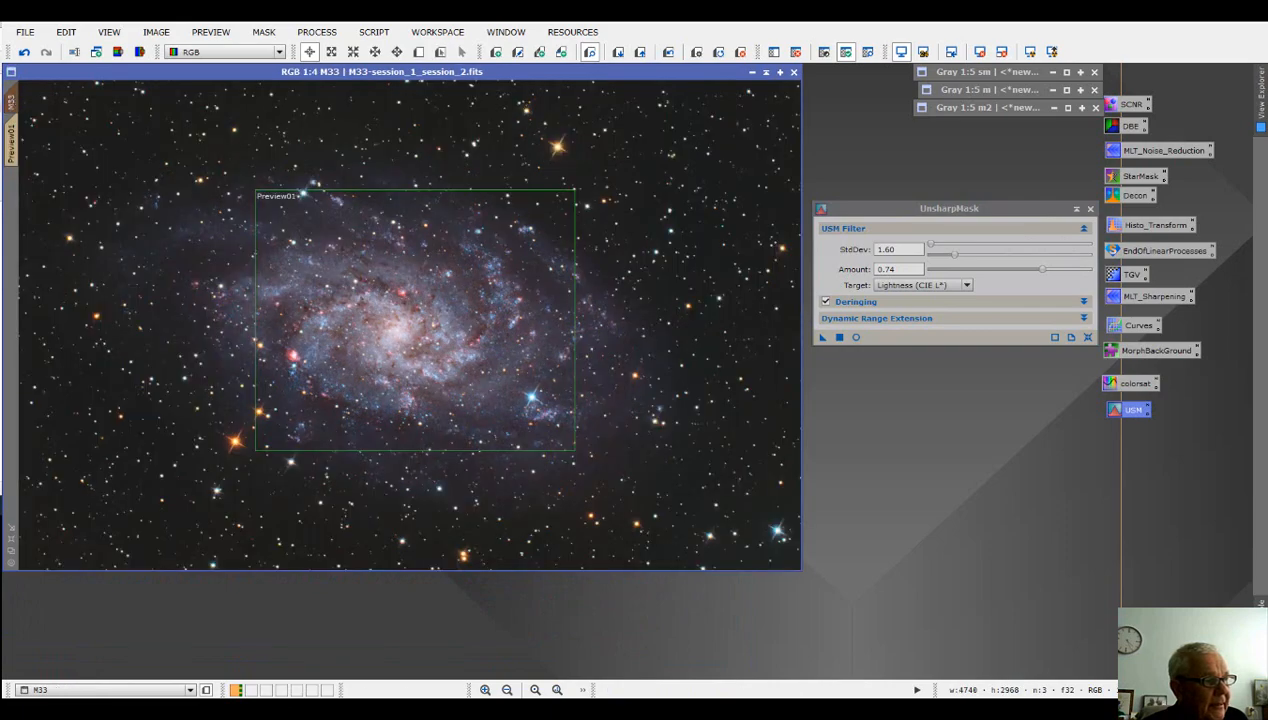
- Delete Preview01, apply the unsharp mask with StdDev 1.60 and Amount 0.74 to the full M33 image, and close the process
{"action": "right_click", "coordinate": [12, 135]}
{"action": "left_click", "coordinate": [62, 257]}
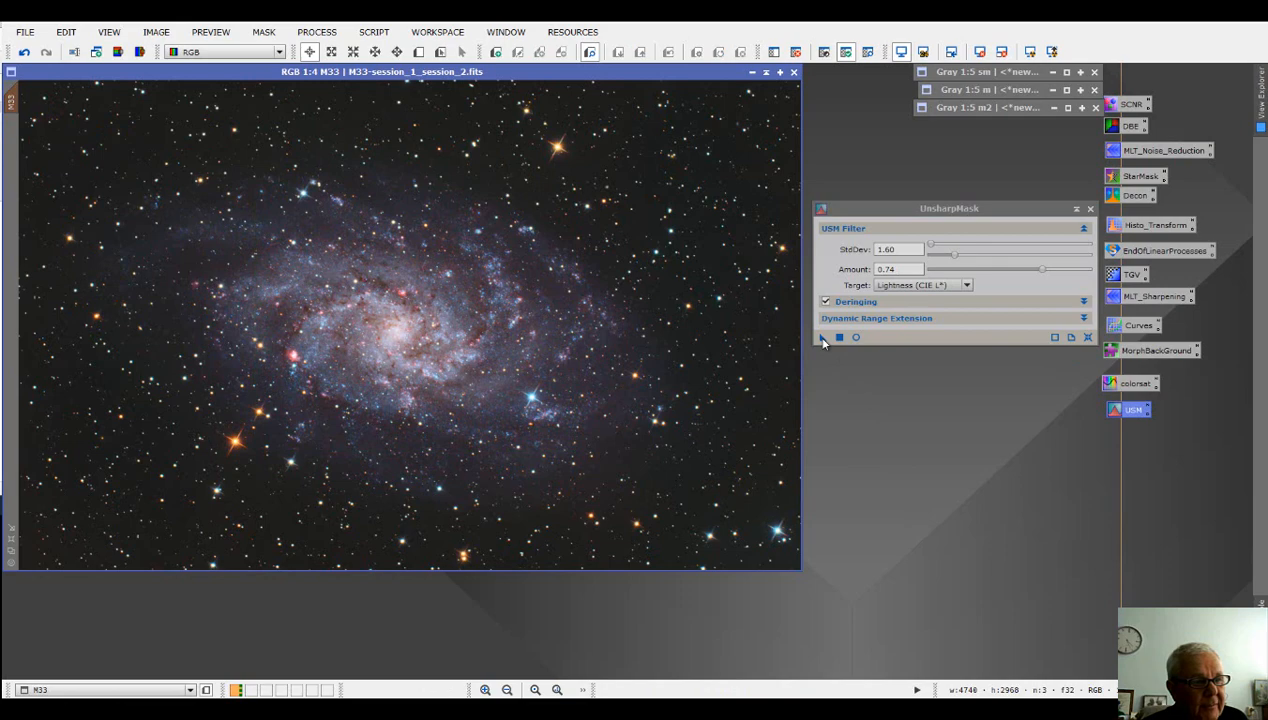
{"action": "left_click_drag", "start_coordinate": [822, 338], "coordinate": [418, 328]}
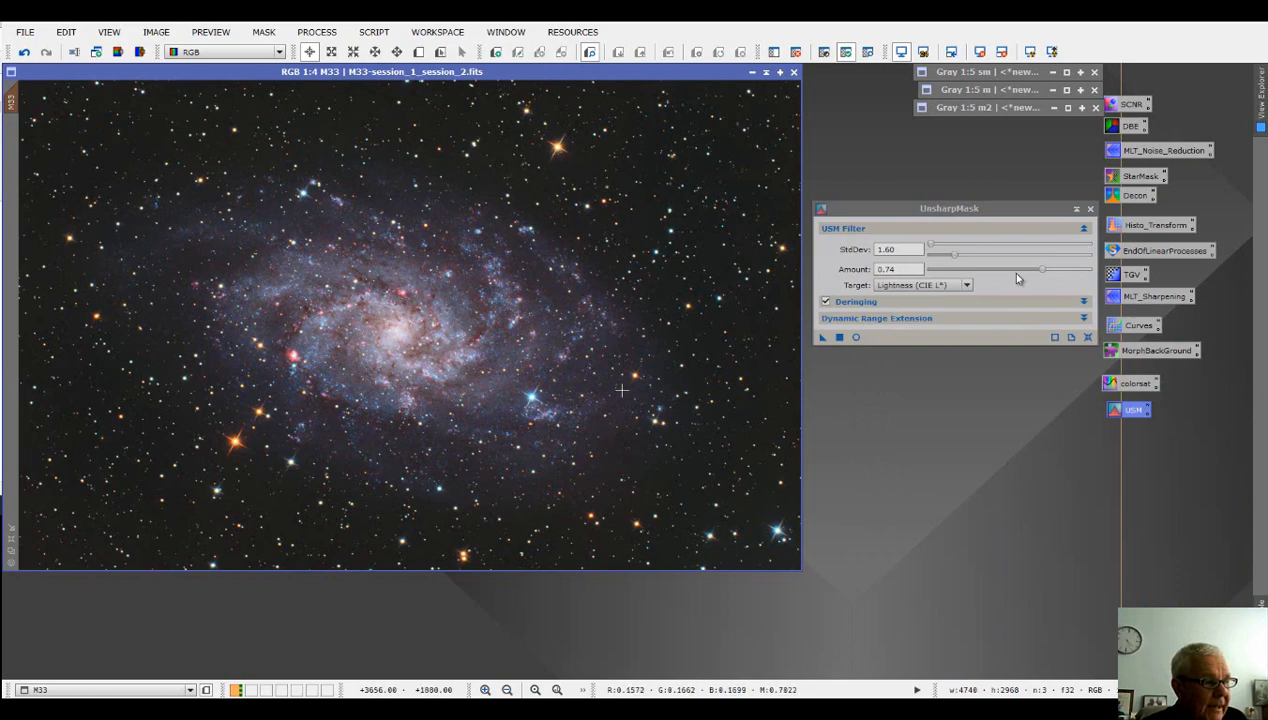
{"action": "left_click", "coordinate": [1089, 209]}
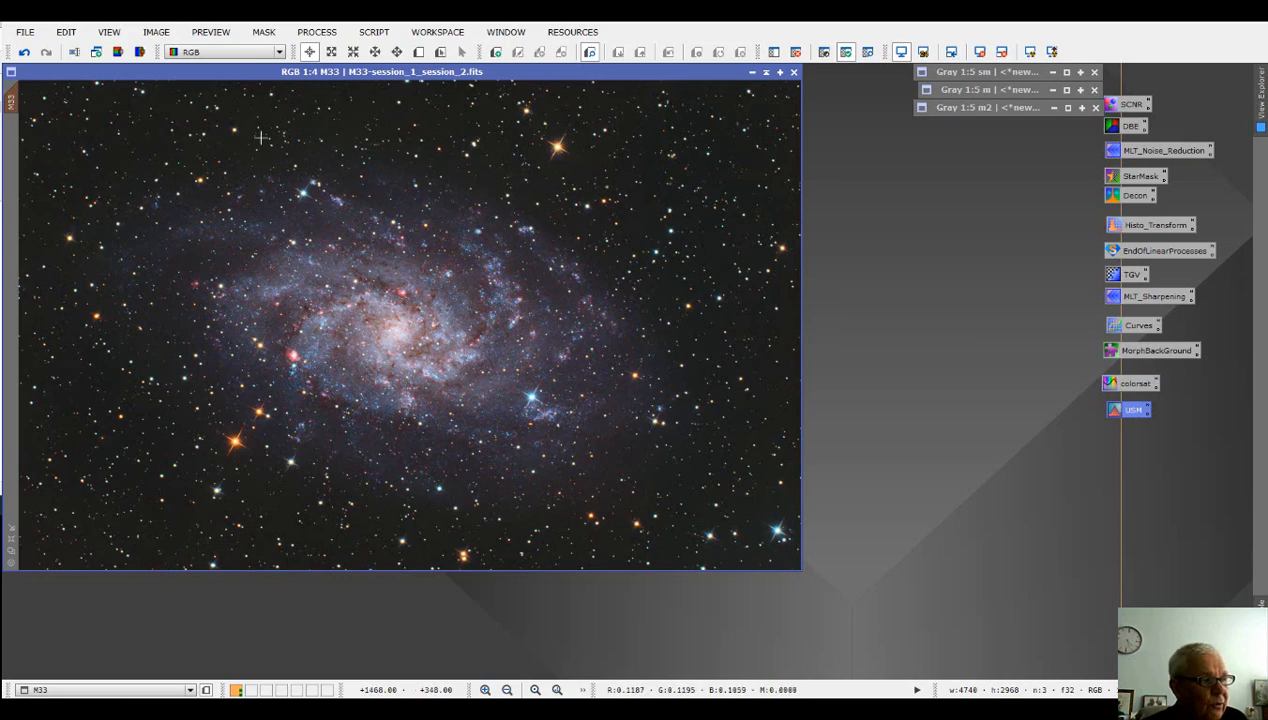
{"action": "left_click", "coordinate": [378, 37]}
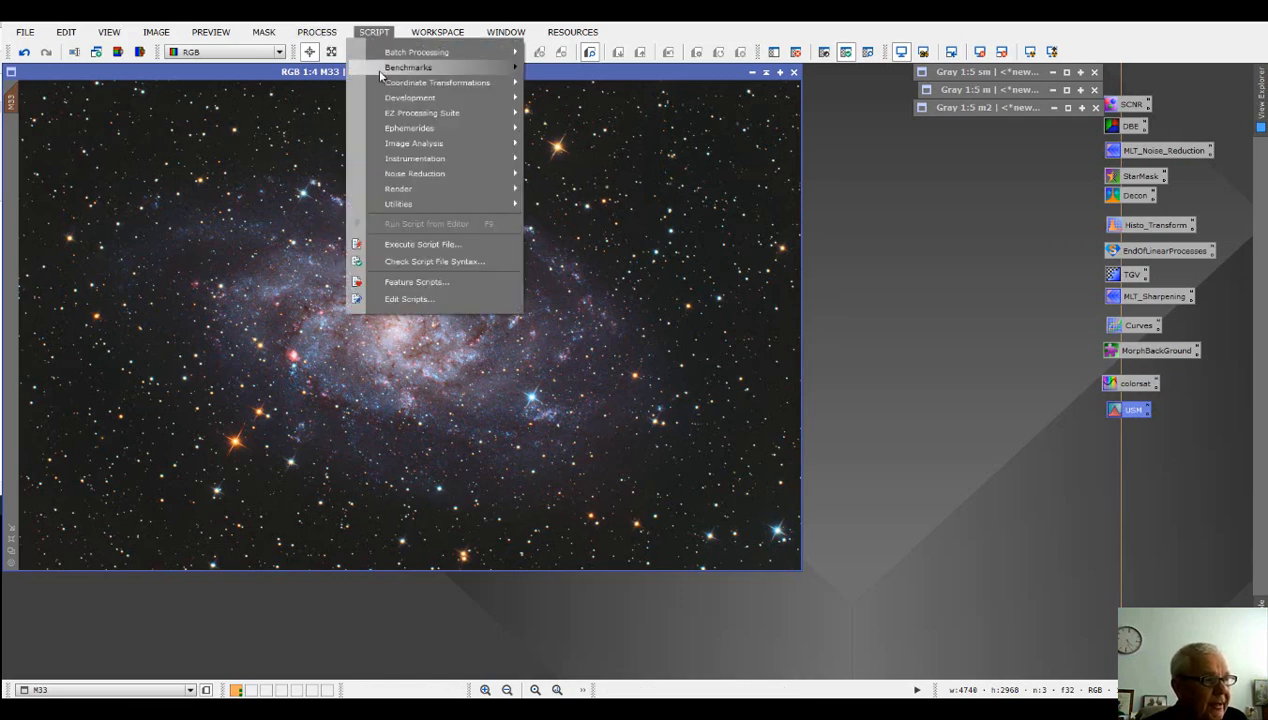
{"action": "mouse_move", "coordinate": [414, 119]}
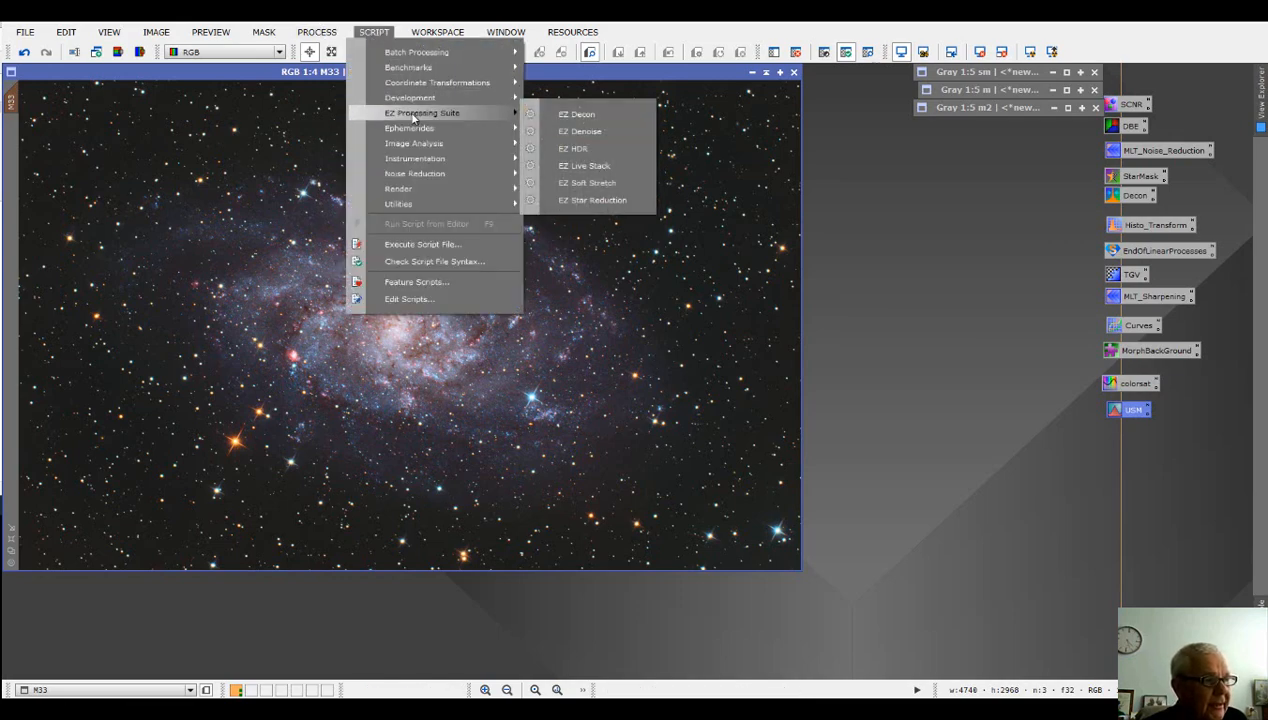
{"action": "left_click", "coordinate": [593, 201]}
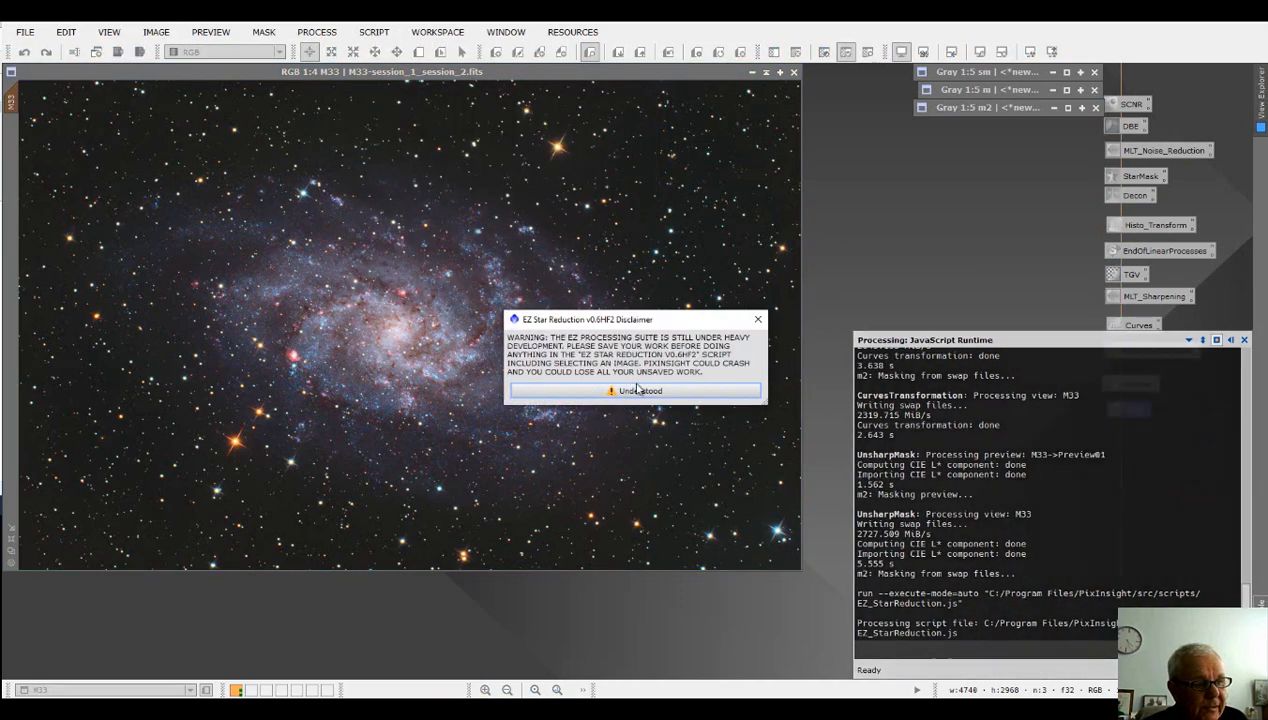
{"action": "left_click", "coordinate": [758, 319]}
{"action": "left_click", "coordinate": [776, 261]}
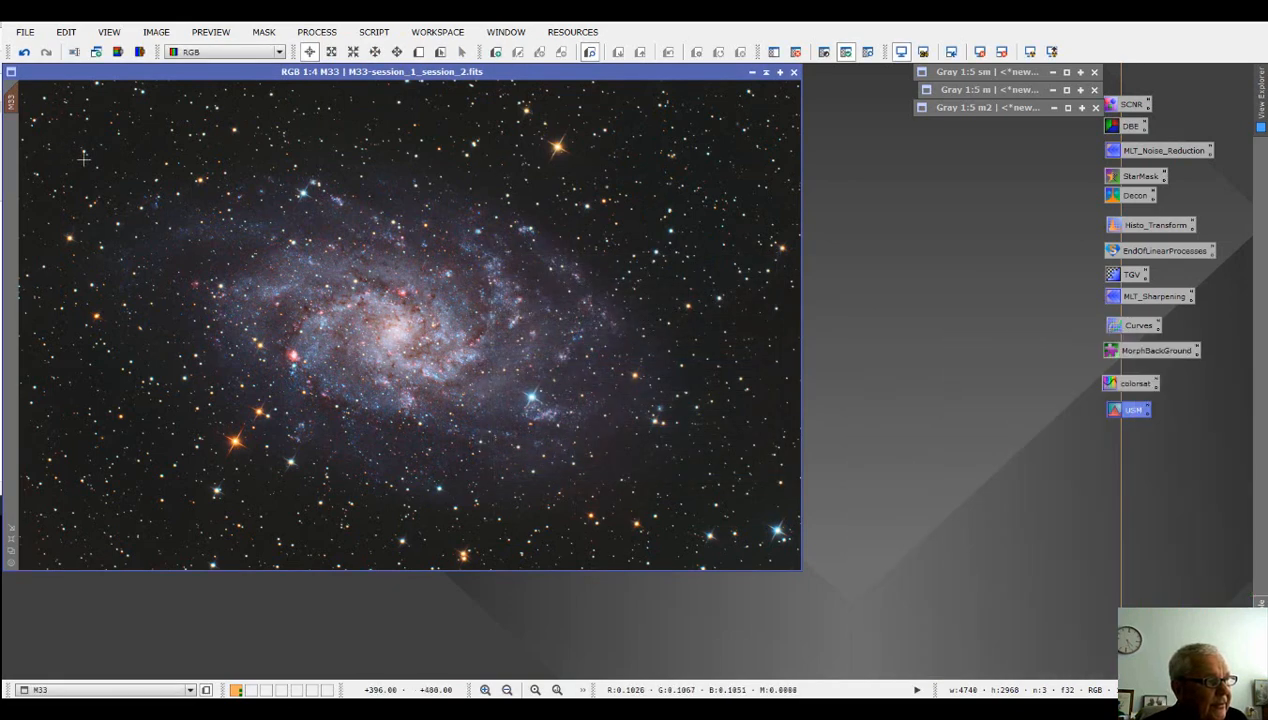
- Save the project over the existing M33.xosm file and remove the mask from the M33 image
{"action": "left_click", "coordinate": [25, 32]}
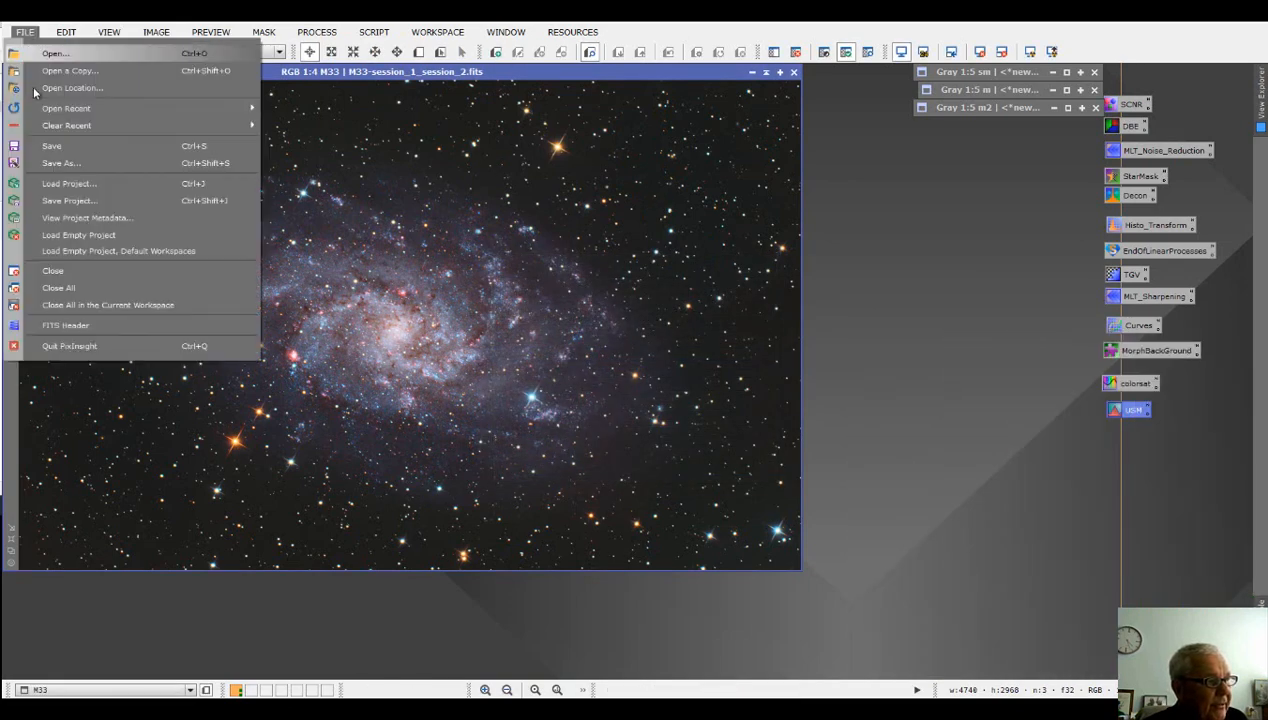
{"action": "left_click", "coordinate": [72, 201]}
{"action": "left_click", "coordinate": [689, 603]}
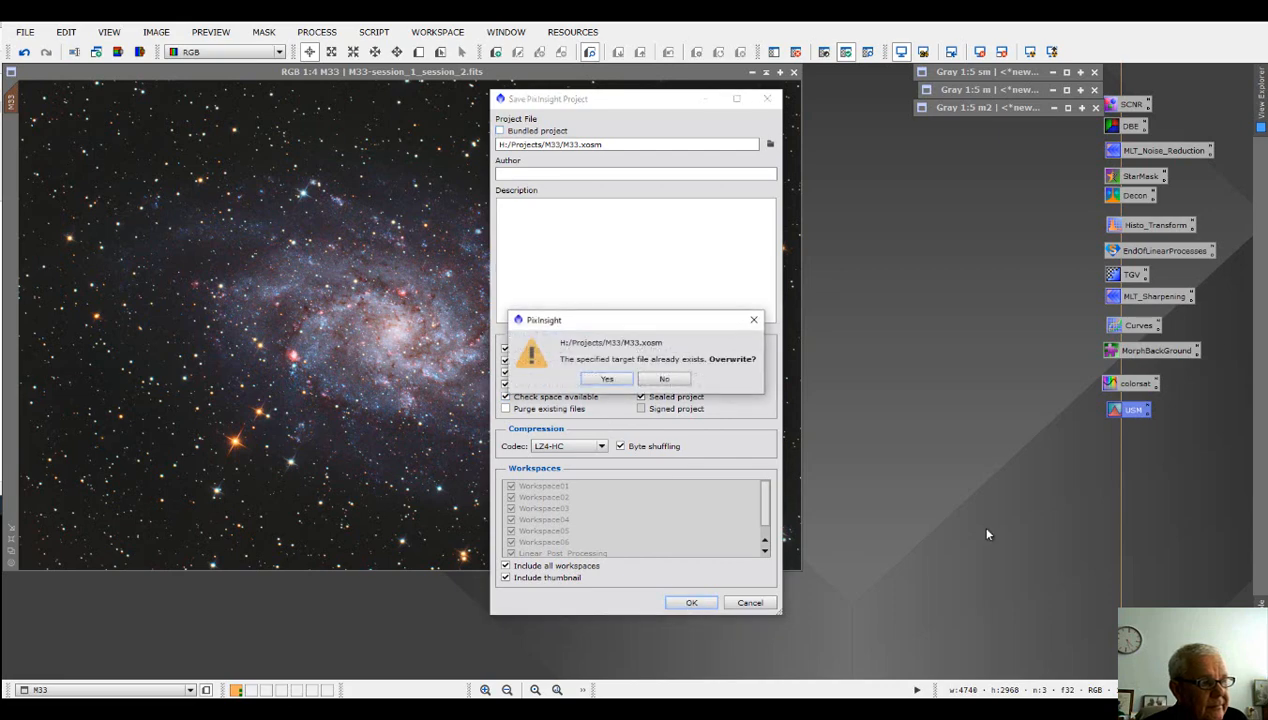
{"action": "left_click", "coordinate": [607, 379]}
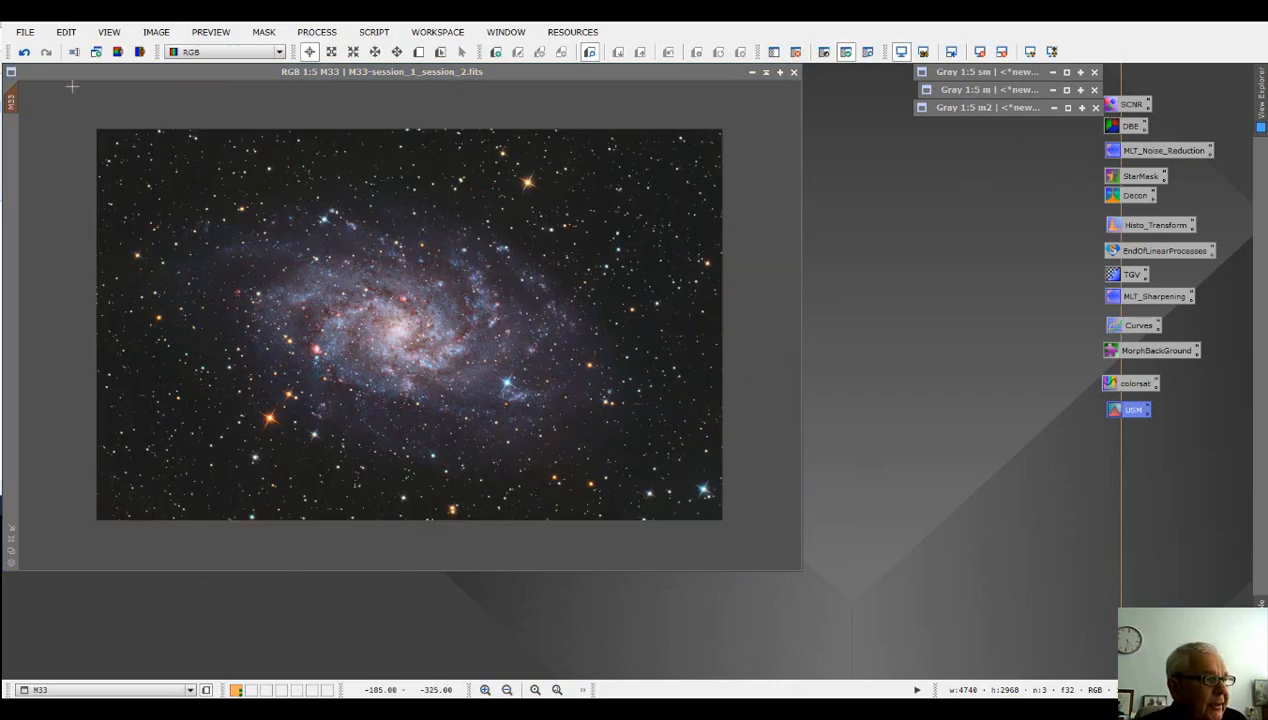
{"action": "left_click", "coordinate": [263, 32]}
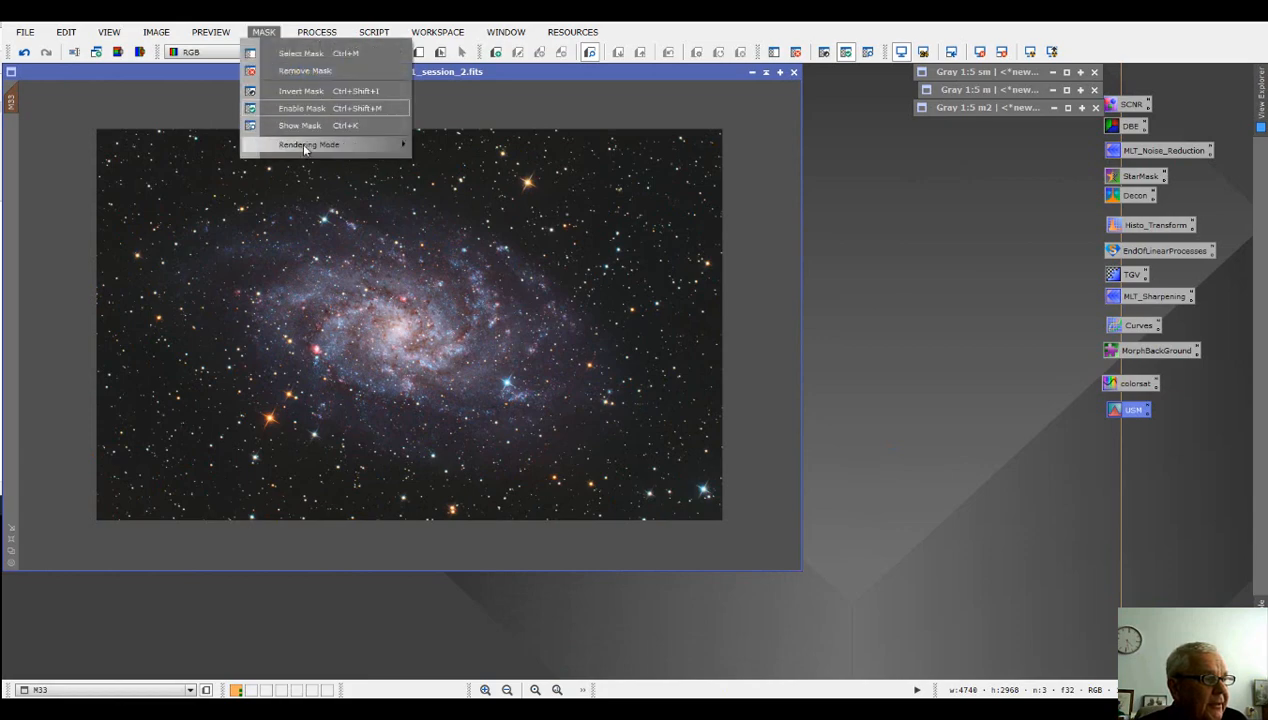
{"action": "left_click", "coordinate": [308, 72]}
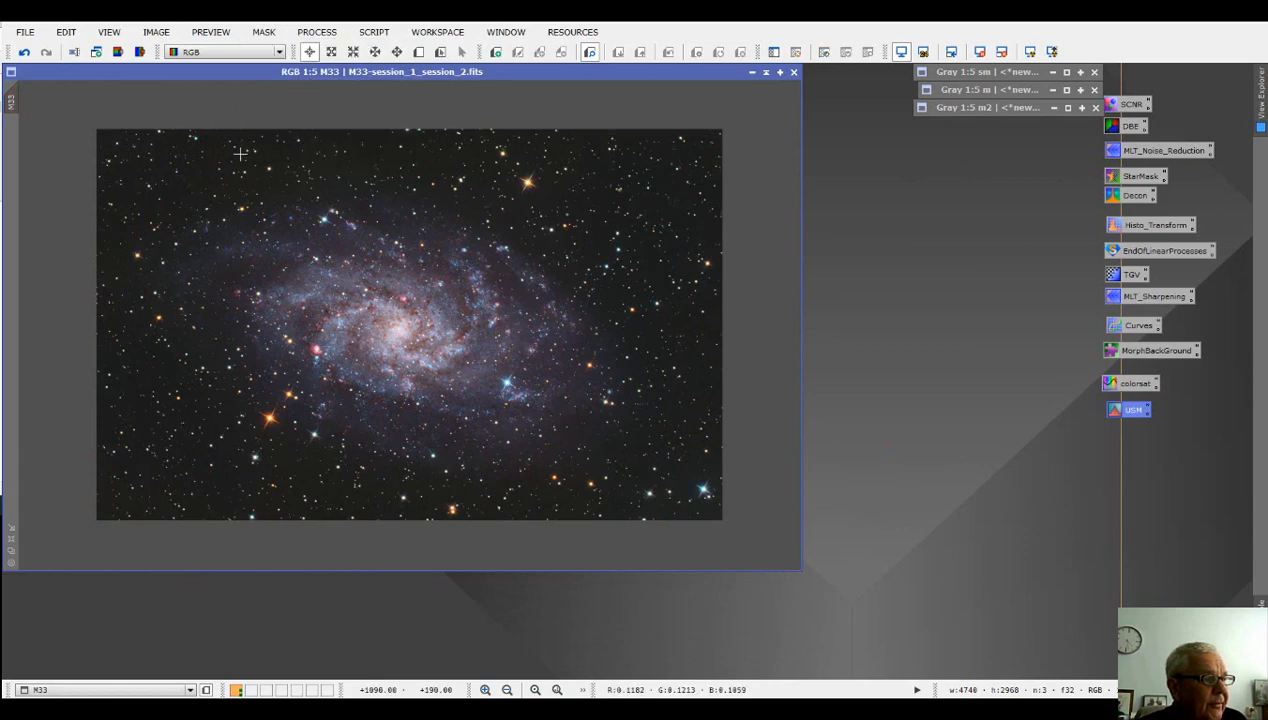
{"action": "left_click", "coordinate": [269, 36]}
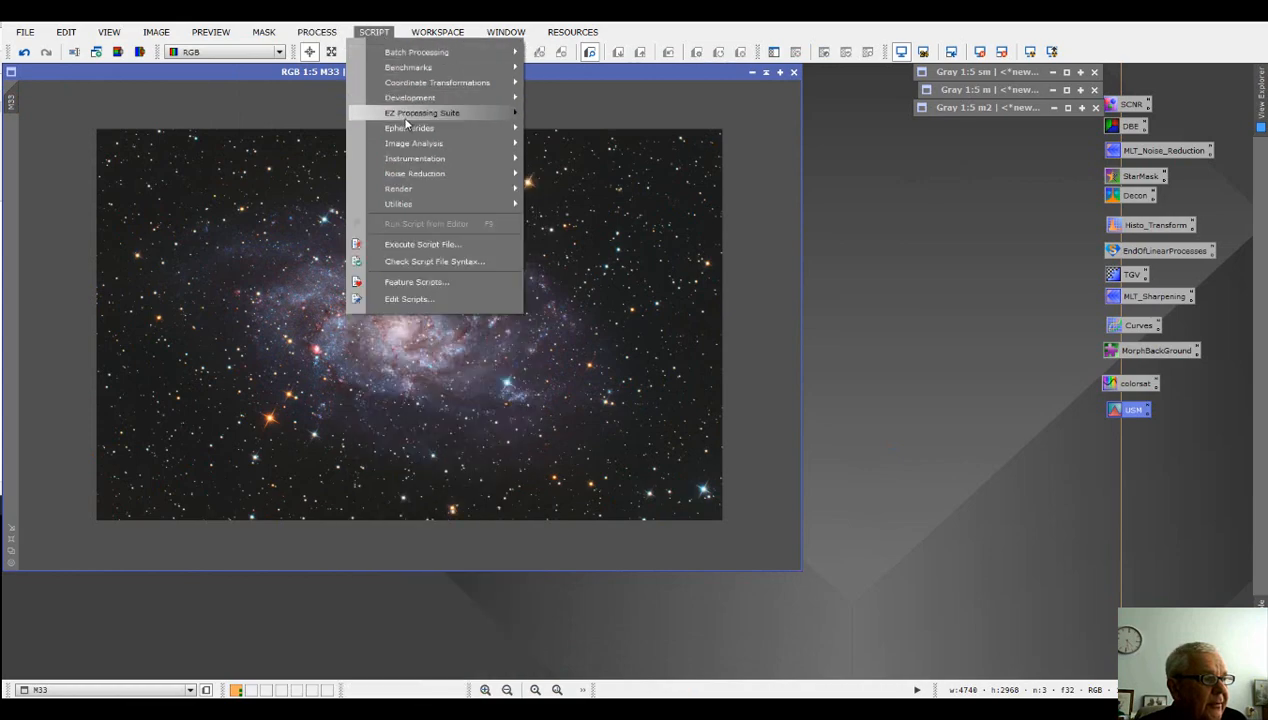
{"action": "mouse_move", "coordinate": [464, 112]}
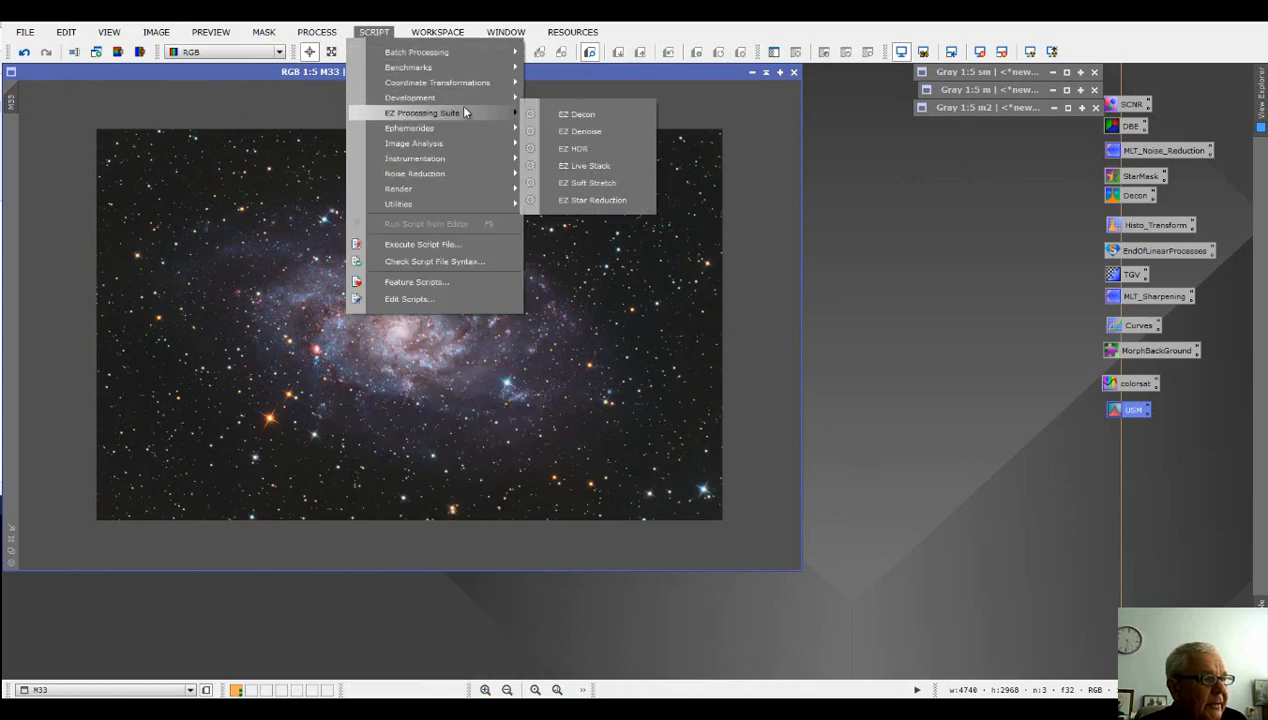
{"action": "left_click", "coordinate": [594, 202]}
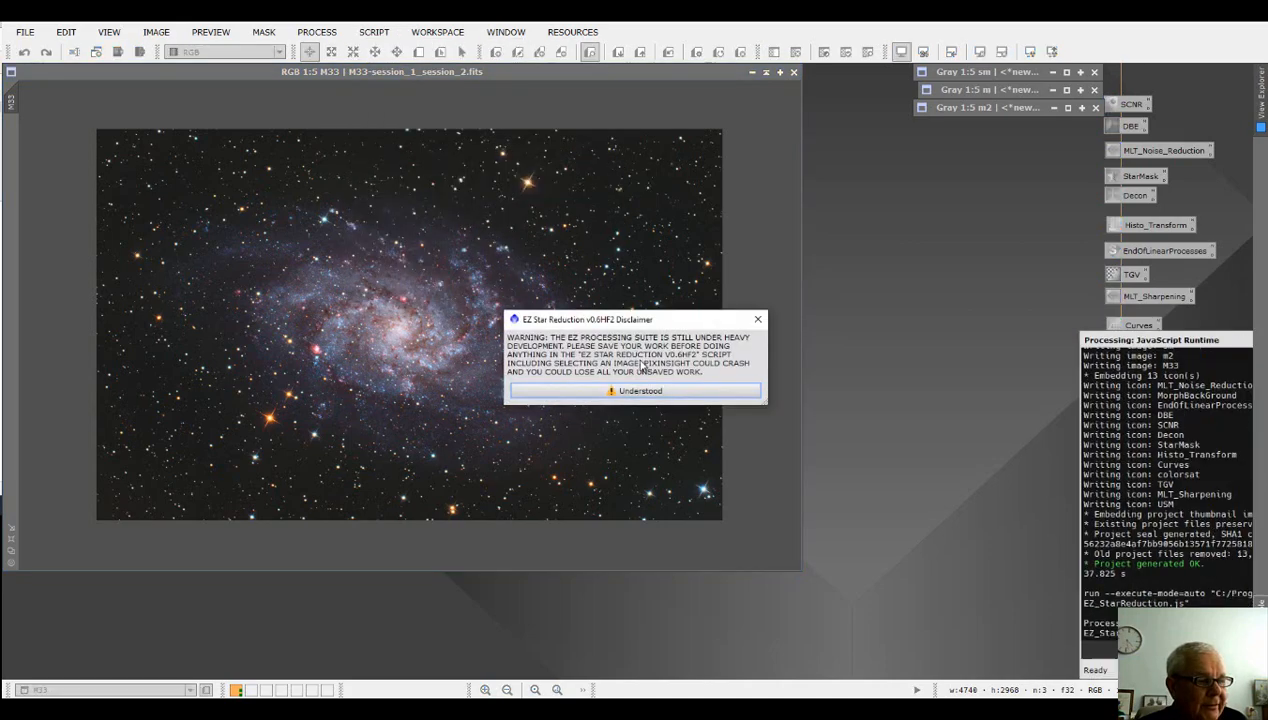
{"action": "left_click", "coordinate": [640, 389]}
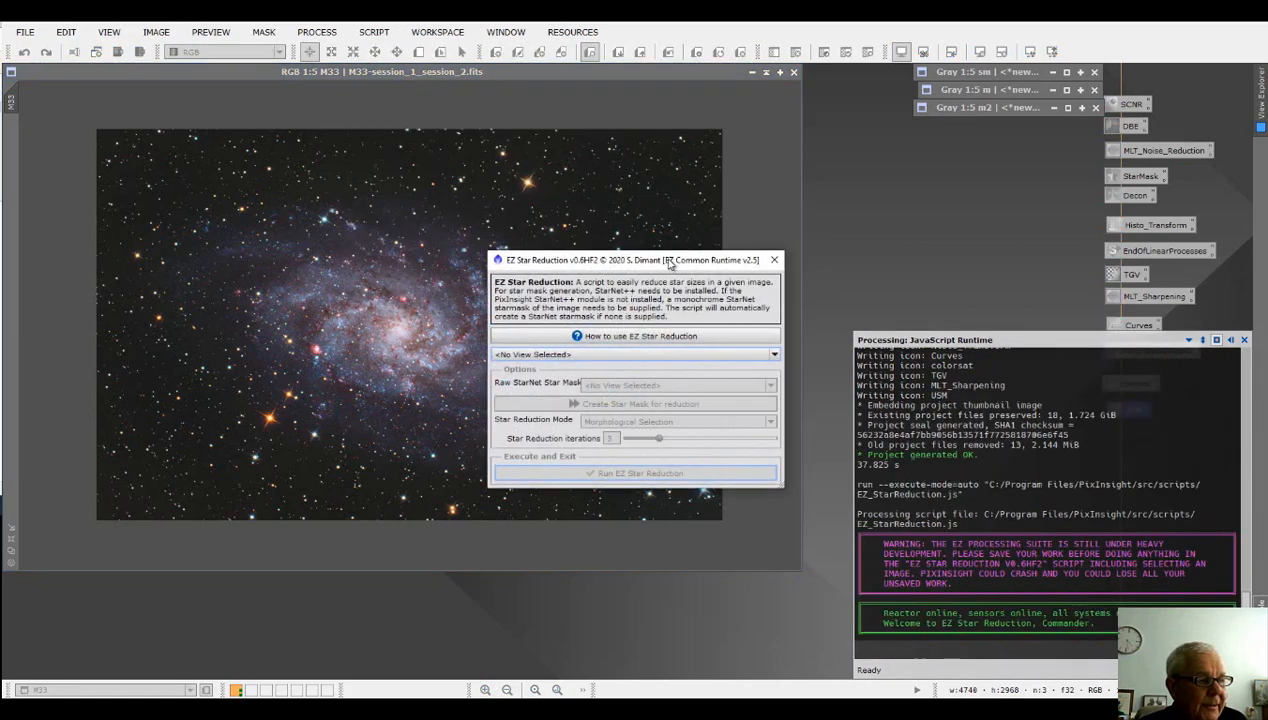
{"action": "left_click_drag", "start_coordinate": [670, 262], "coordinate": [514, 146]}
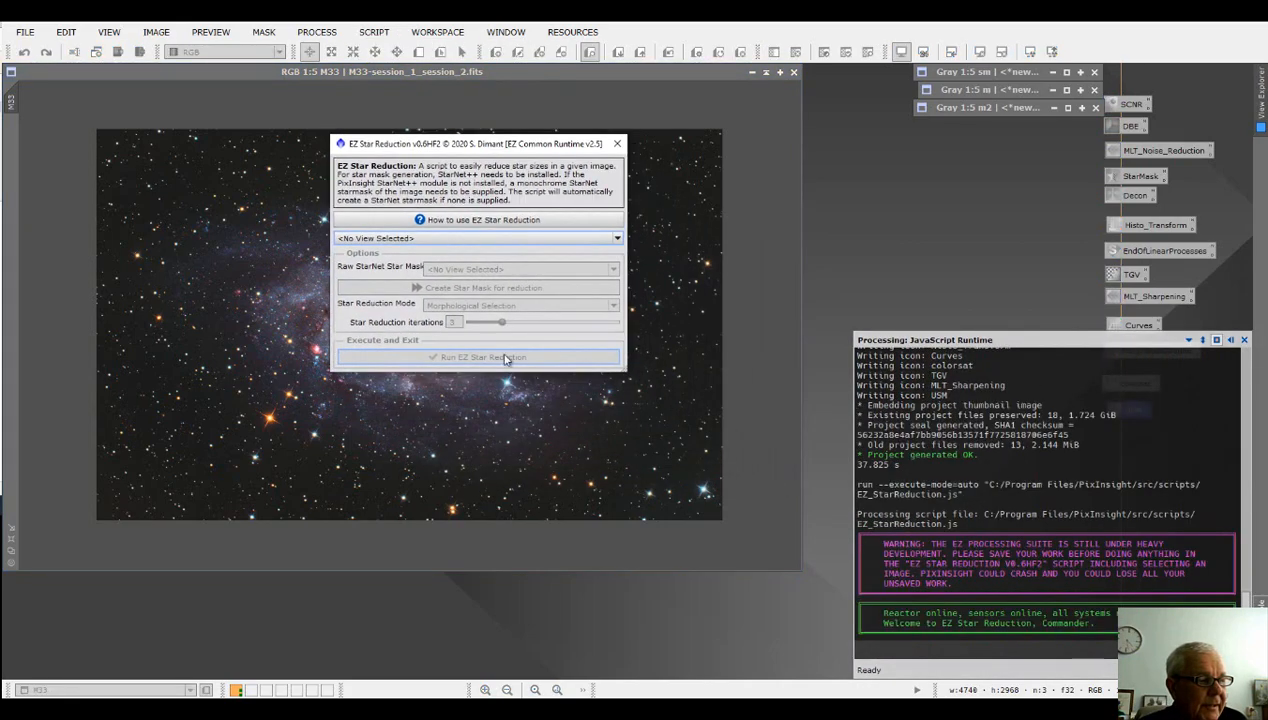
{"action": "left_click", "coordinate": [618, 240]}
{"action": "left_click", "coordinate": [360, 262]}
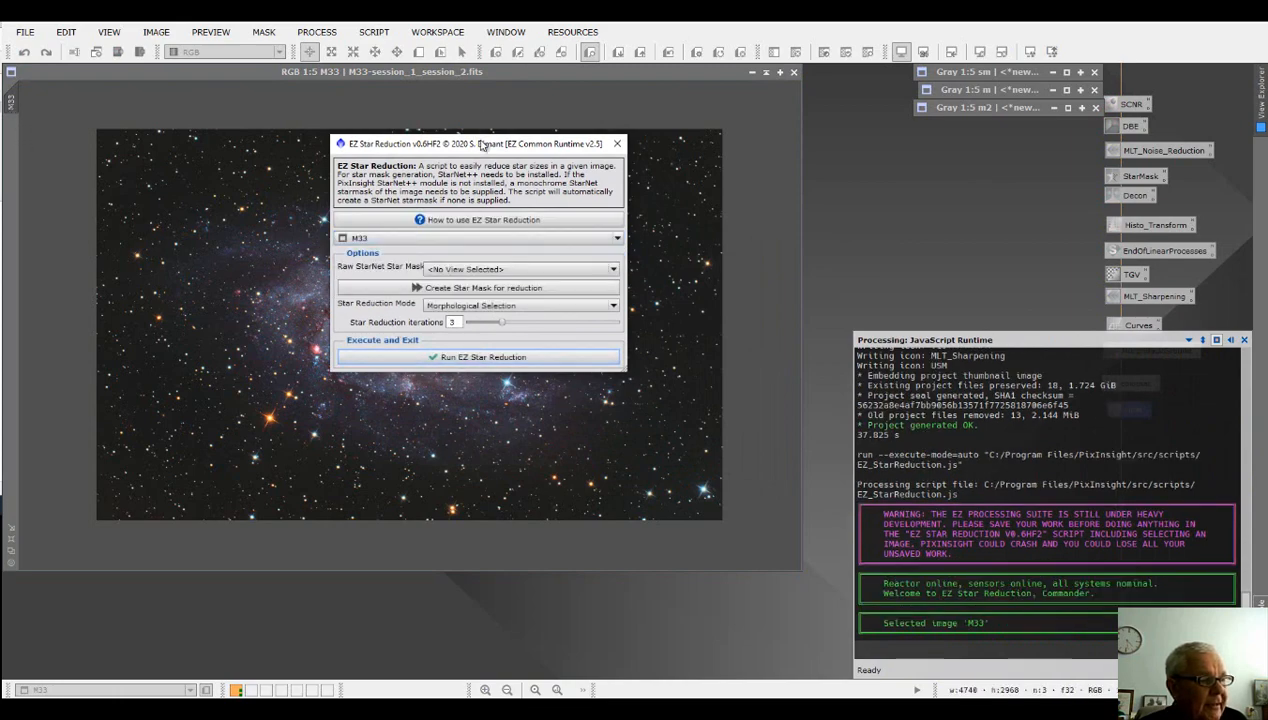
{"action": "left_click_drag", "start_coordinate": [476, 142], "coordinate": [314, 71]}
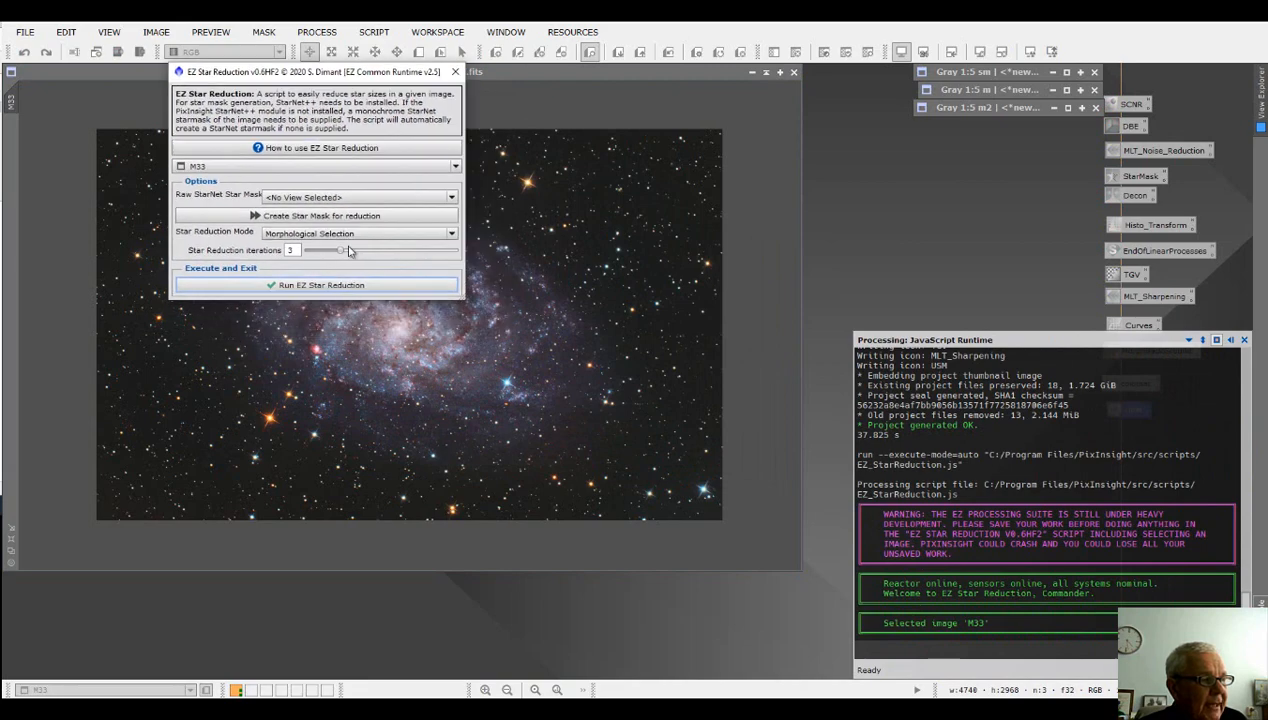
{"action": "left_click", "coordinate": [455, 72]}
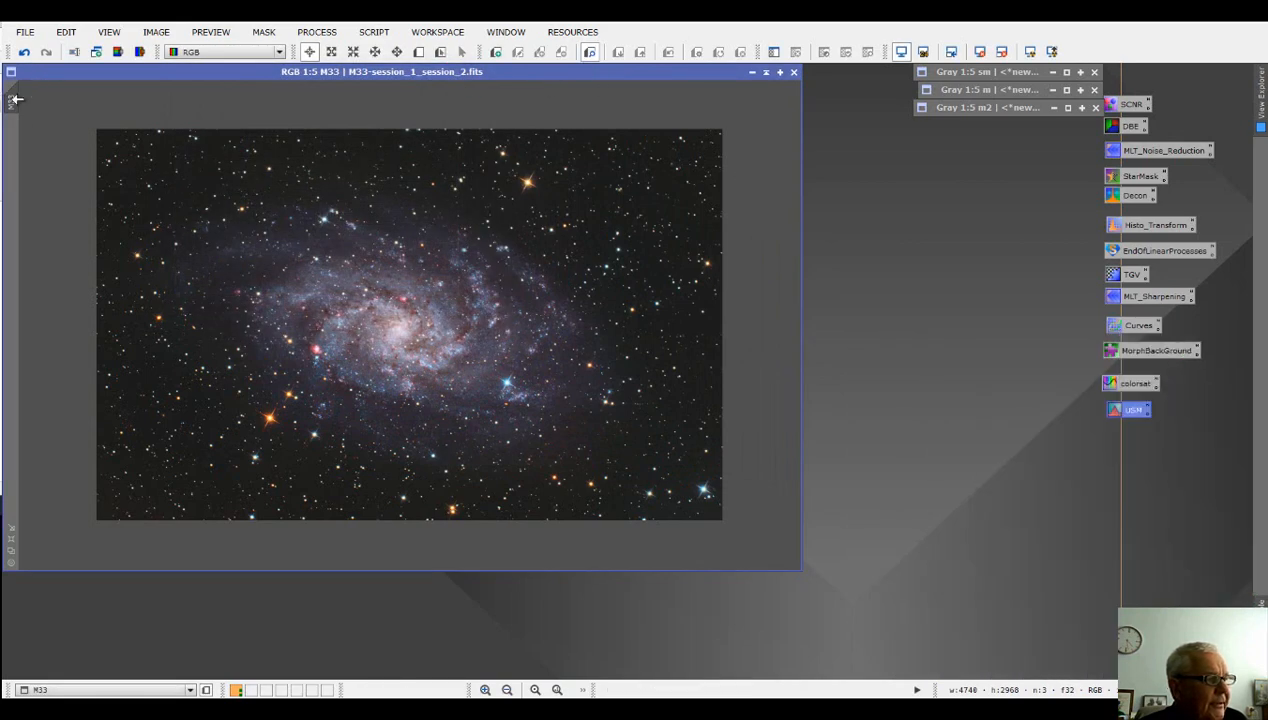
- Duplicate the M33 image and run EZ Star Reduction on M33_clone using Morphological Selection with 3 iterations
{"action": "left_click_drag", "start_coordinate": [435, 323], "coordinate": [745, 380]}
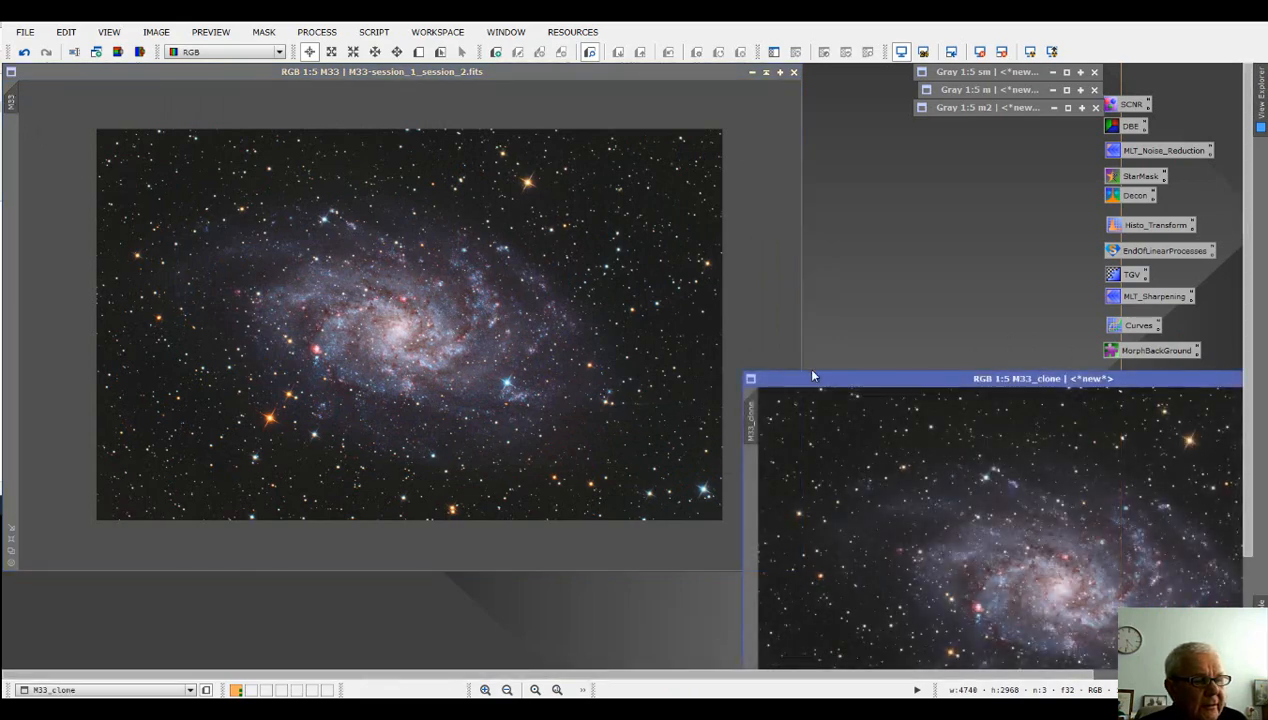
{"action": "left_click_drag", "start_coordinate": [829, 381], "coordinate": [268, 232]}
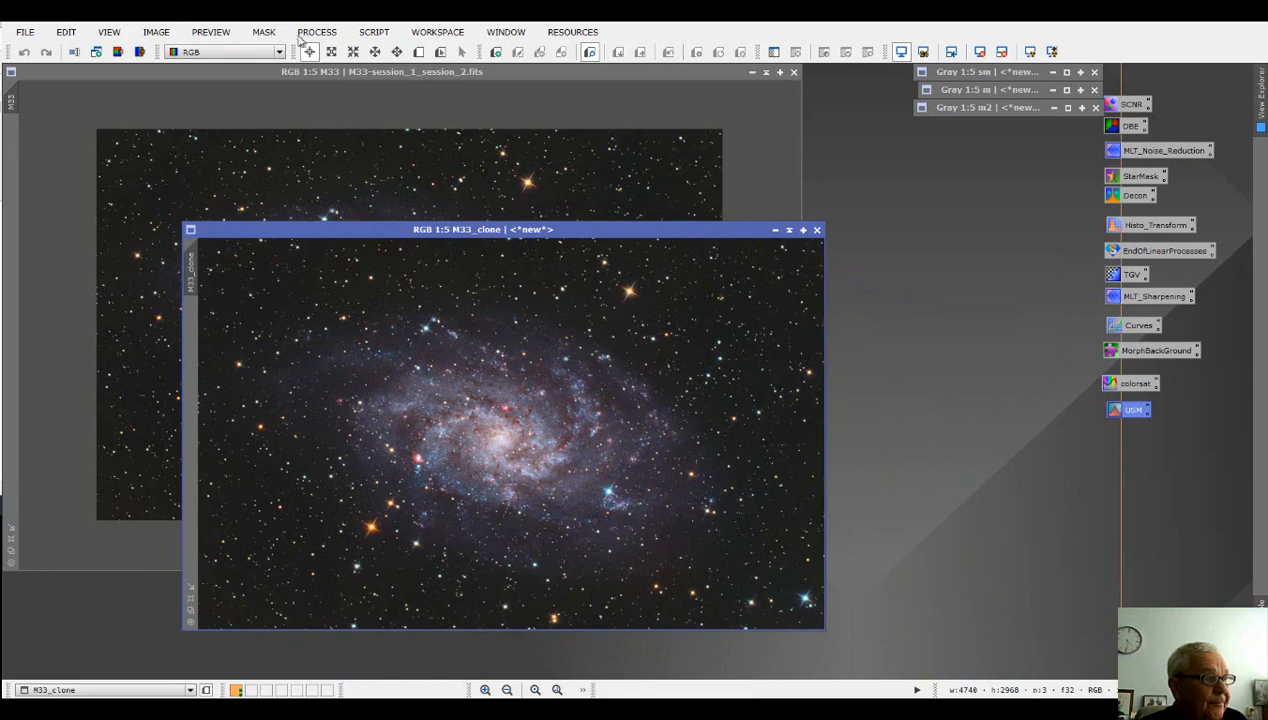
{"action": "left_click", "coordinate": [374, 32]}
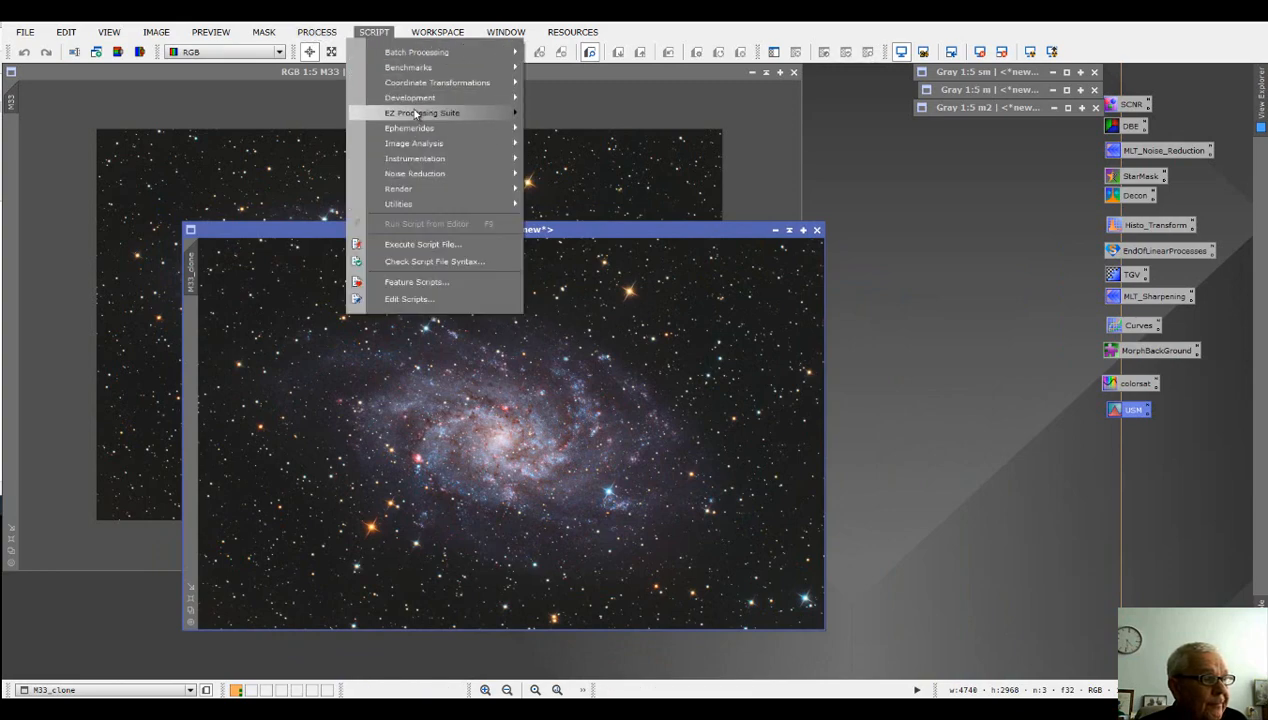
{"action": "mouse_move", "coordinate": [420, 113]}
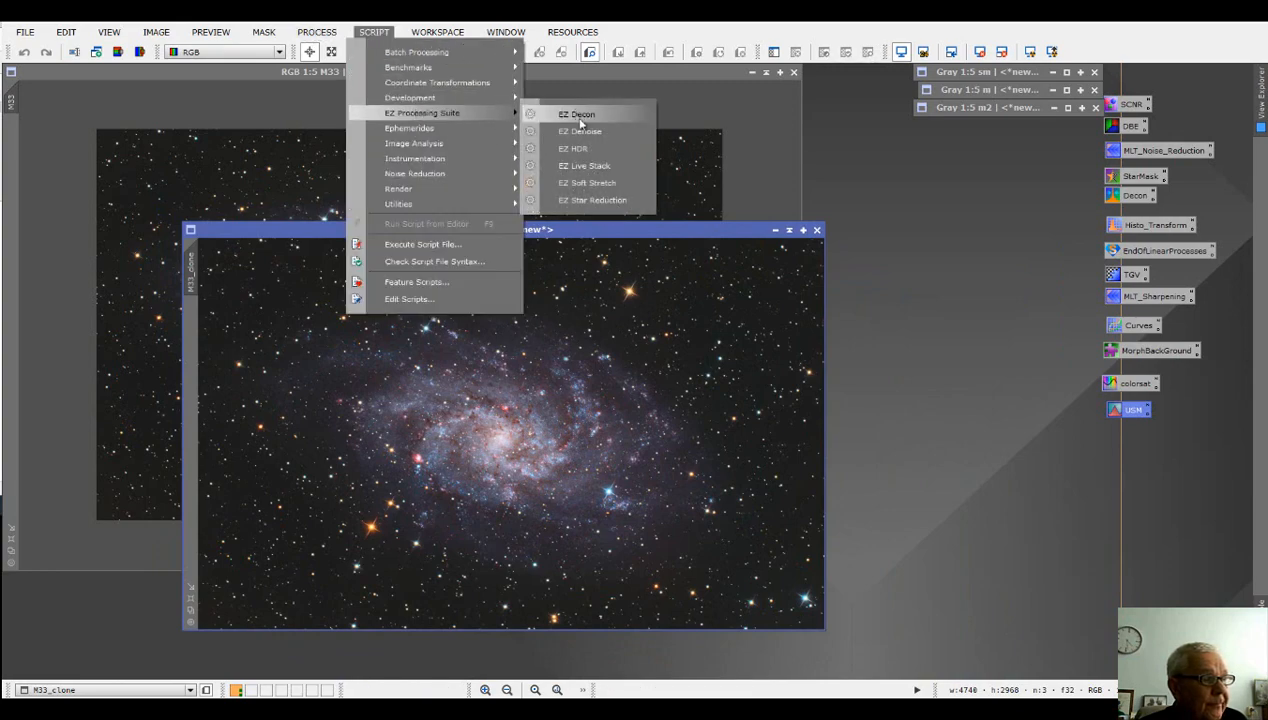
{"action": "left_click", "coordinate": [575, 200]}
{"action": "left_click", "coordinate": [706, 390]}
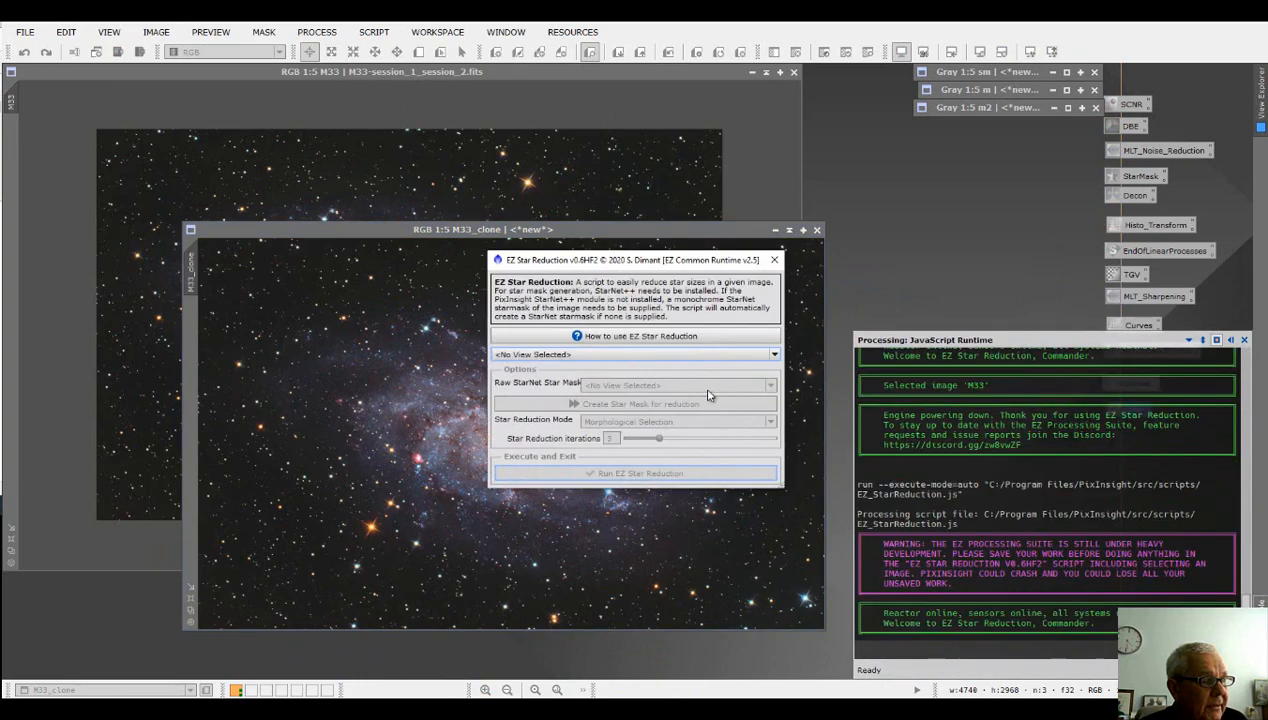
{"action": "left_click", "coordinate": [774, 354]}
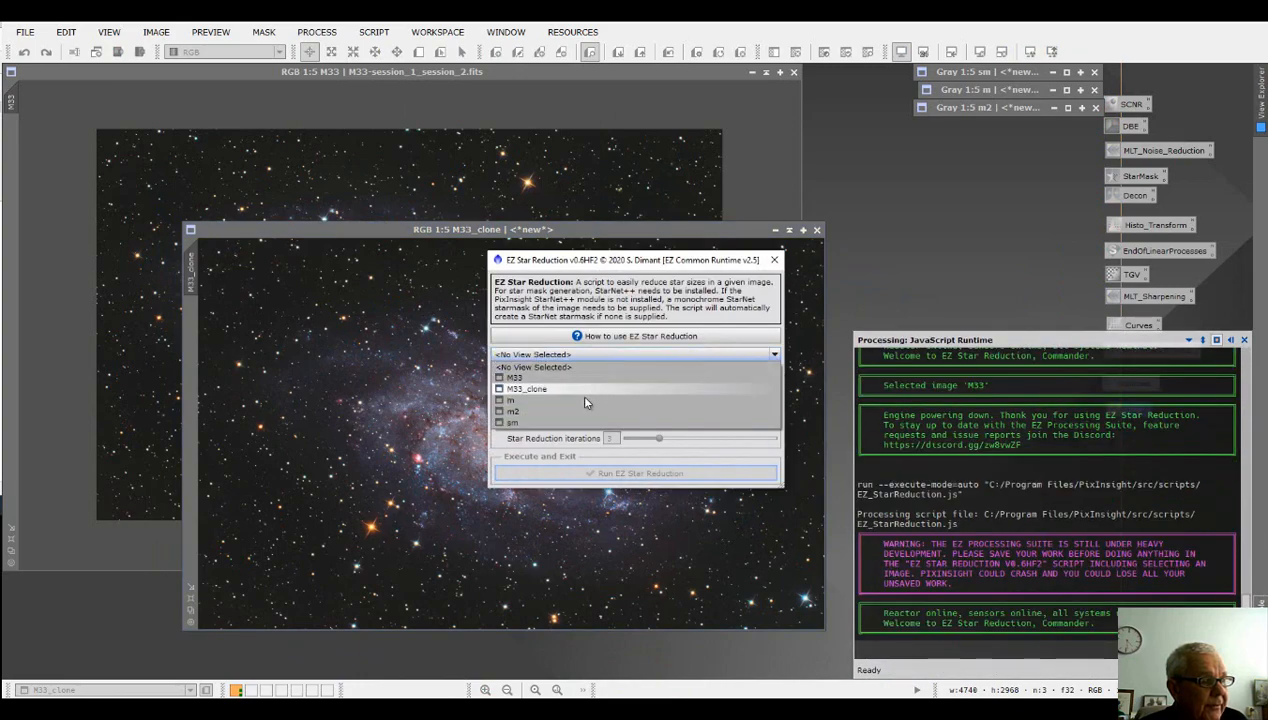
{"action": "left_click", "coordinate": [570, 395]}
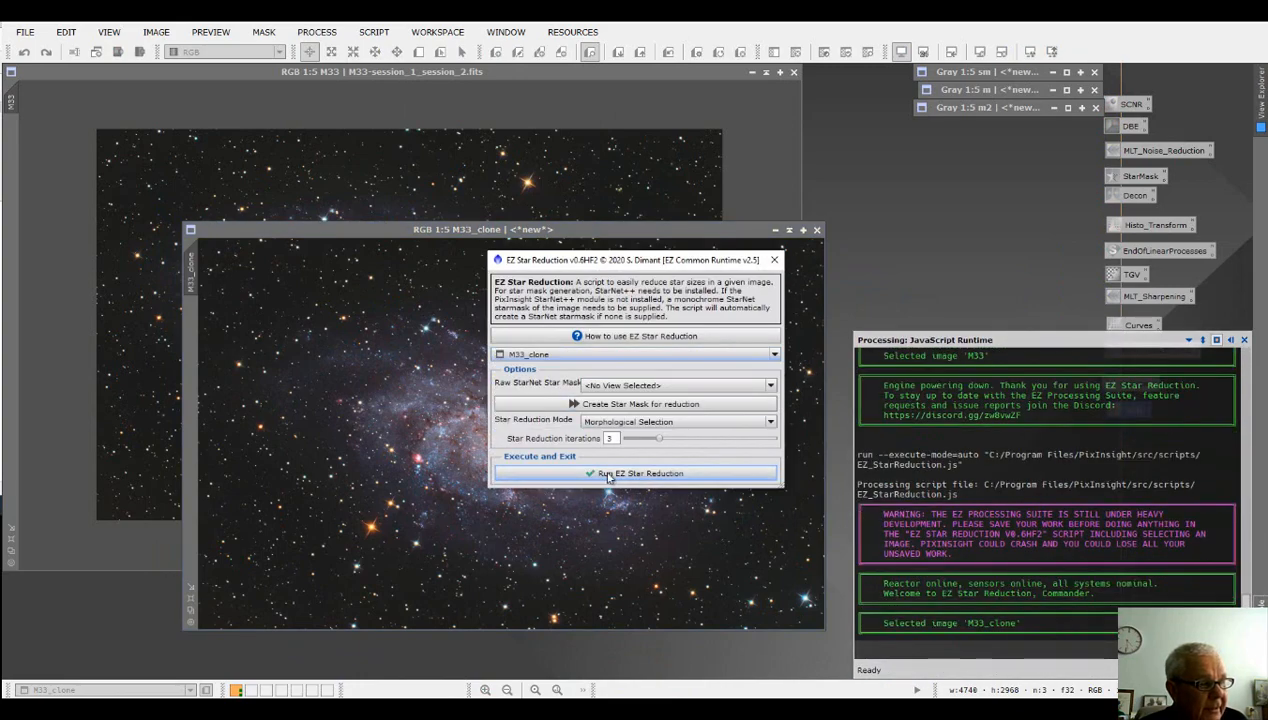
{"action": "left_click", "coordinate": [608, 475]}
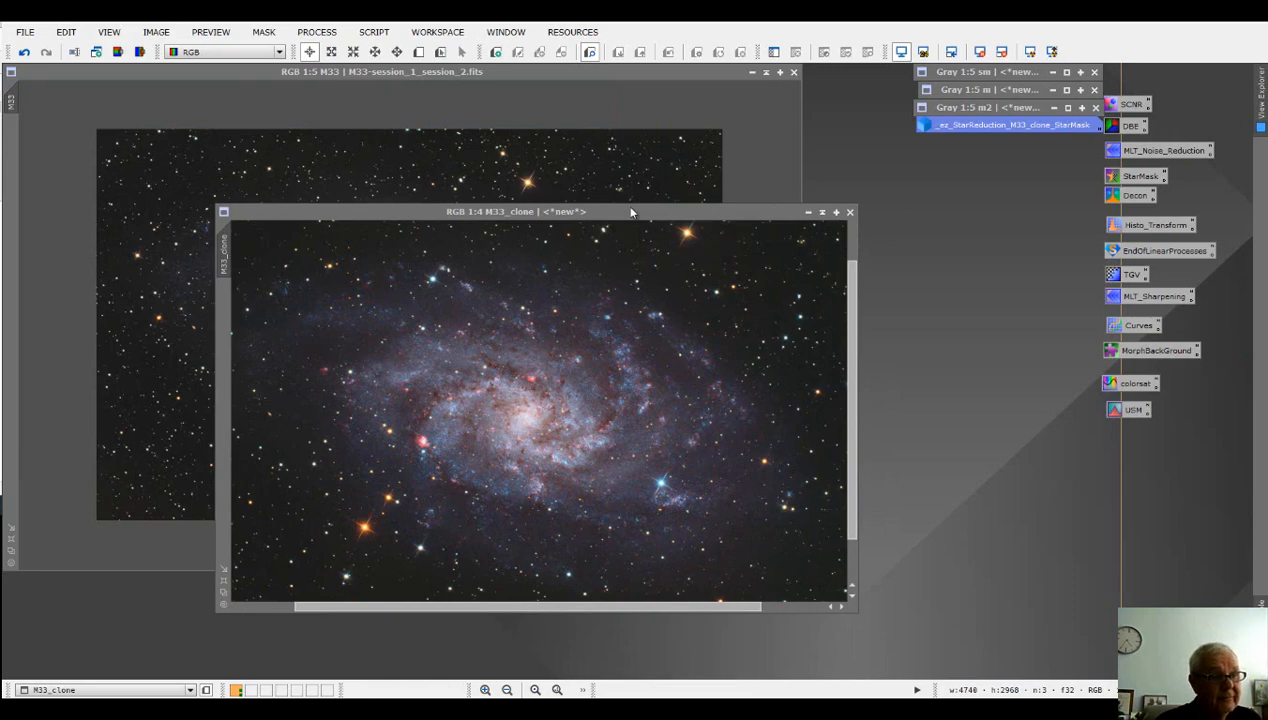
- Compare the star-reduced M33_clone with the original M33 image and examine the clone enlarged
{"action": "left_click_drag", "start_coordinate": [636, 213], "coordinate": [1138, 125]}
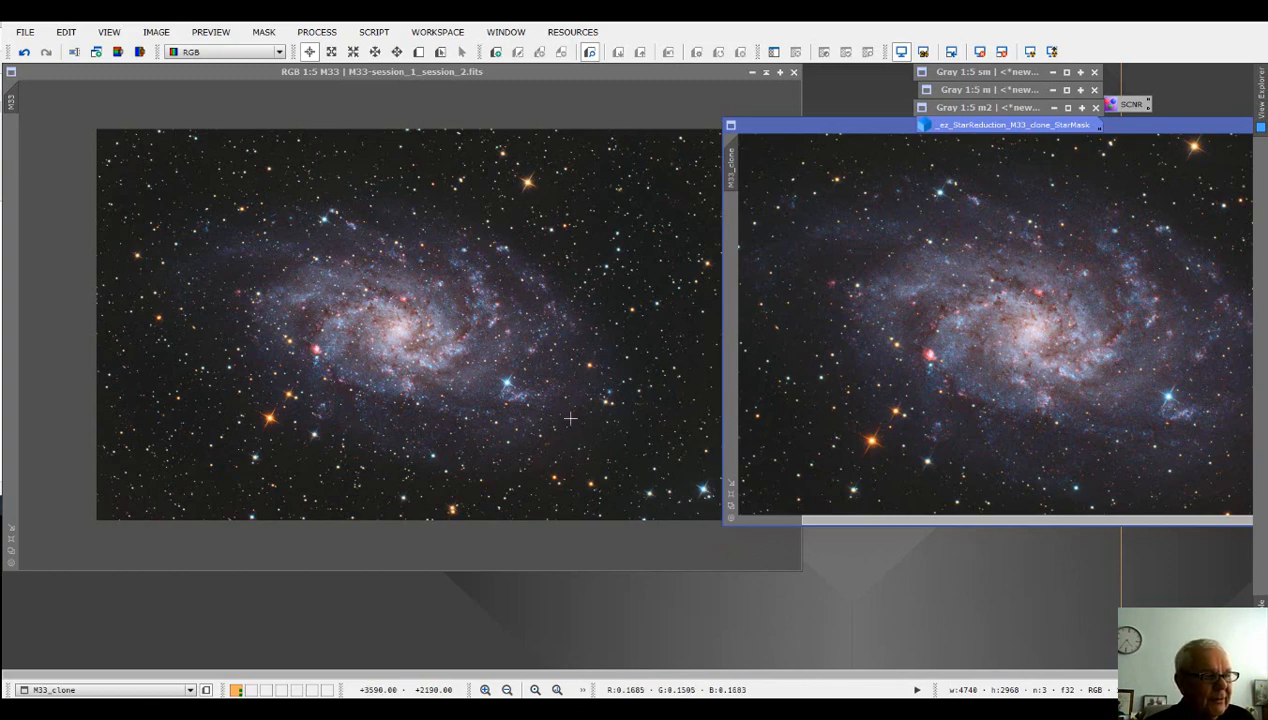
{"action": "left_click_drag", "start_coordinate": [894, 126], "coordinate": [470, 140]}
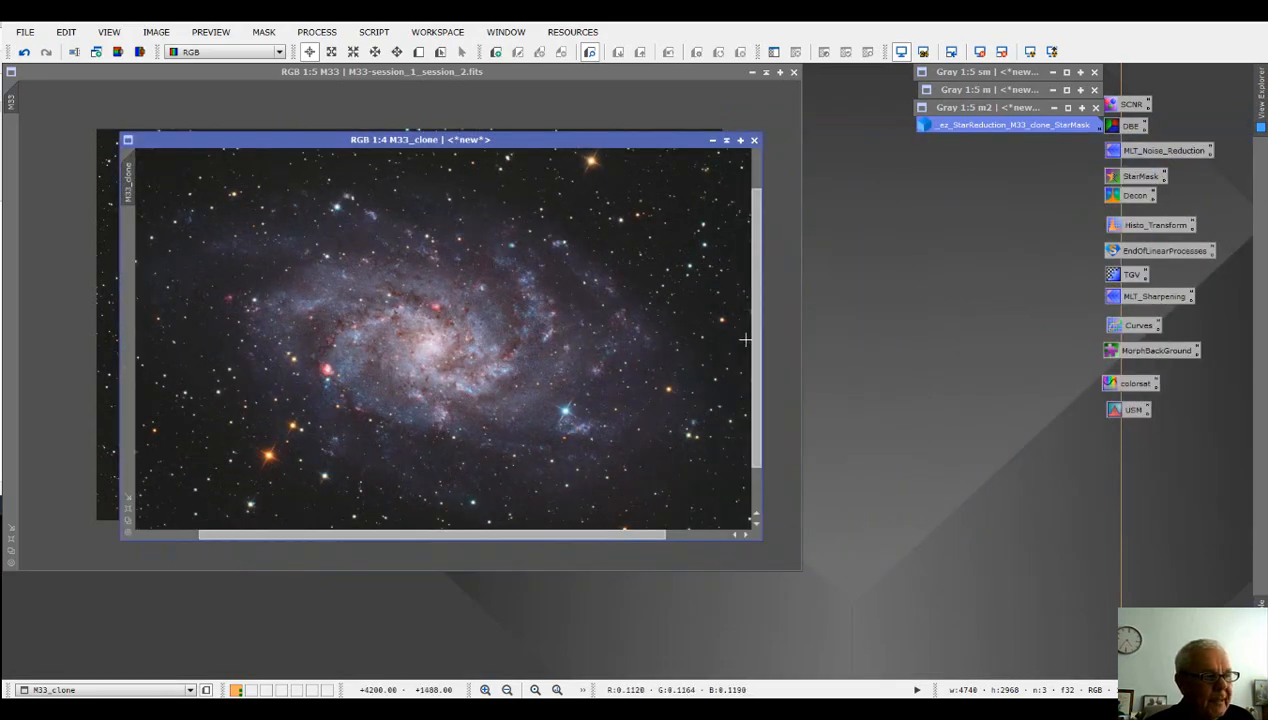
{"action": "left_click", "coordinate": [740, 140]}
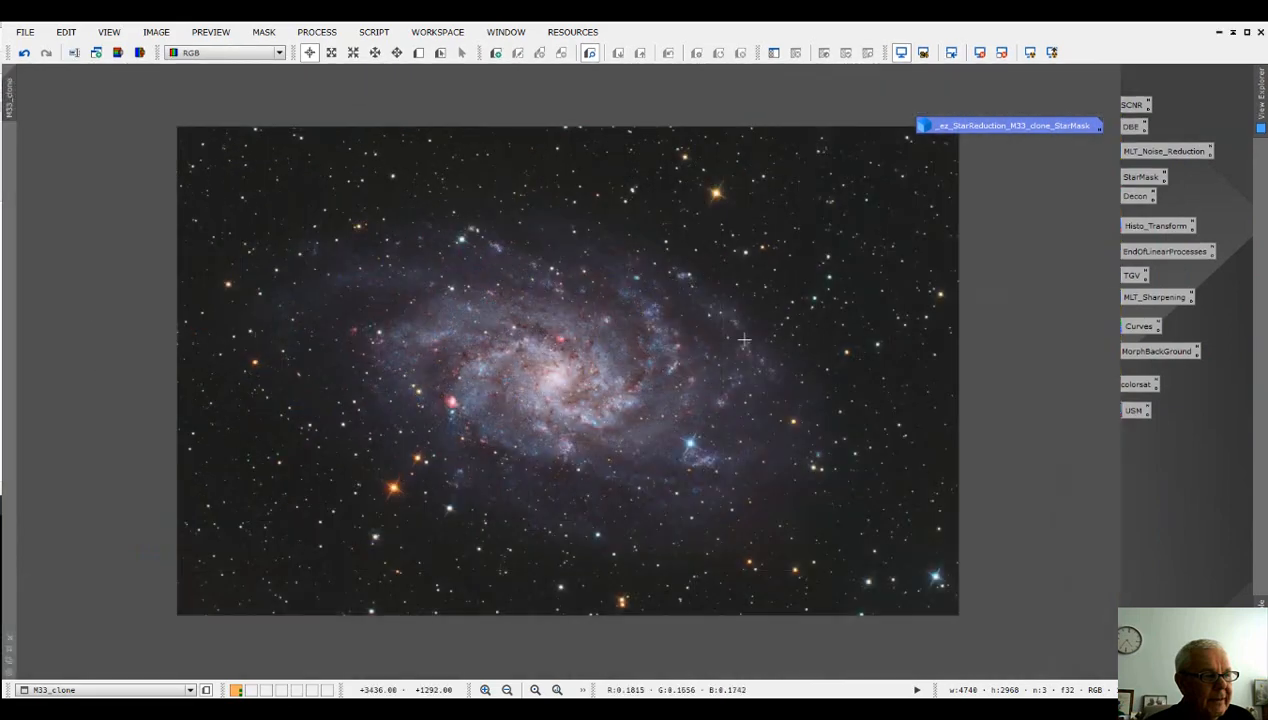
{"action": "scroll", "coordinate": [774, 384], "scroll_direction": "up", "scroll_amount": 1}
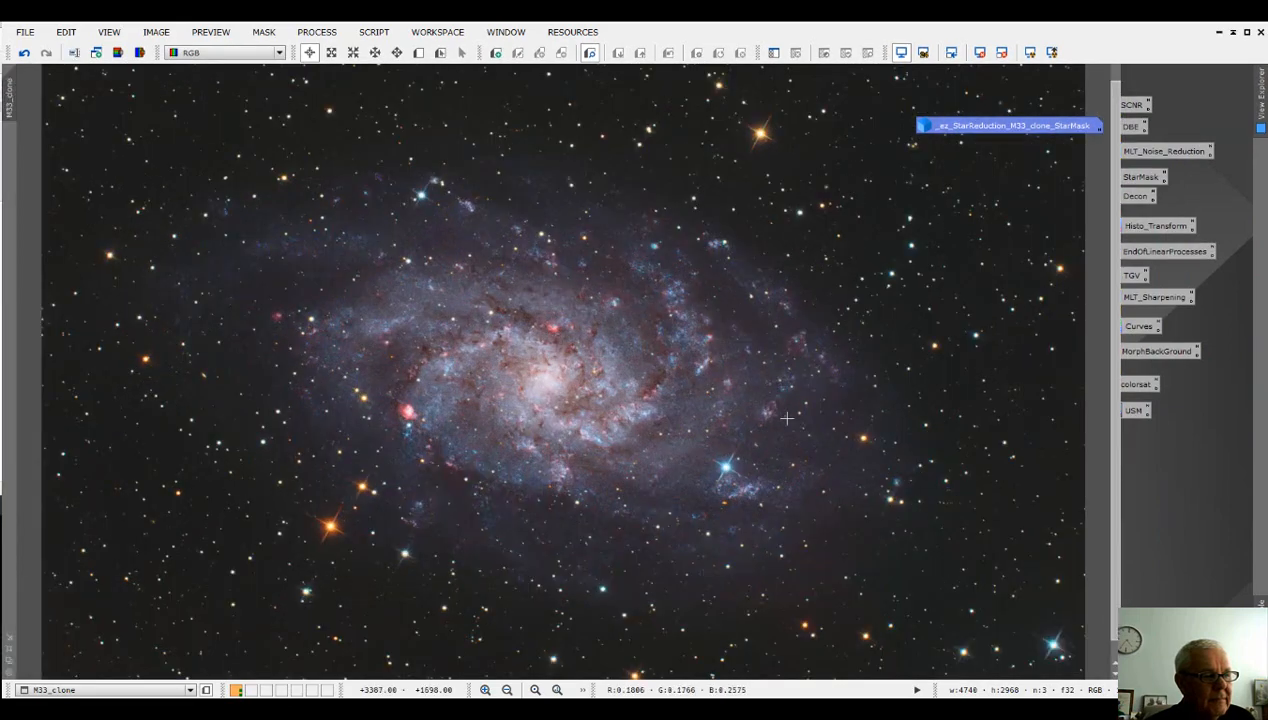
{"action": "scroll", "coordinate": [805, 430], "scroll_direction": "down", "scroll_amount": 1}
{"action": "scroll", "coordinate": [805, 430], "scroll_direction": "up", "scroll_amount": 1}
{"action": "key", "text": "ctrl+F11"}
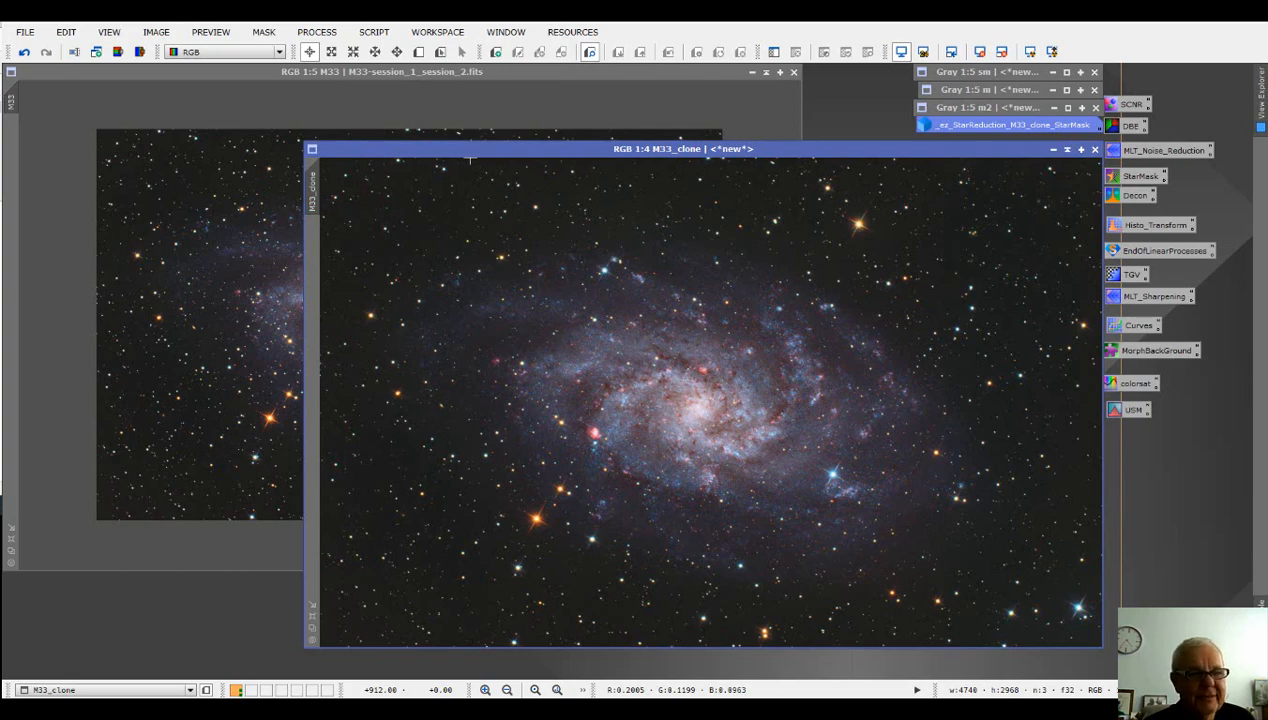
- Save the star-reduced image as M33_clone.xisf in the Bubble folder with 32-bit IEEE 754 floating point samples
{"action": "left_click", "coordinate": [26, 32]}
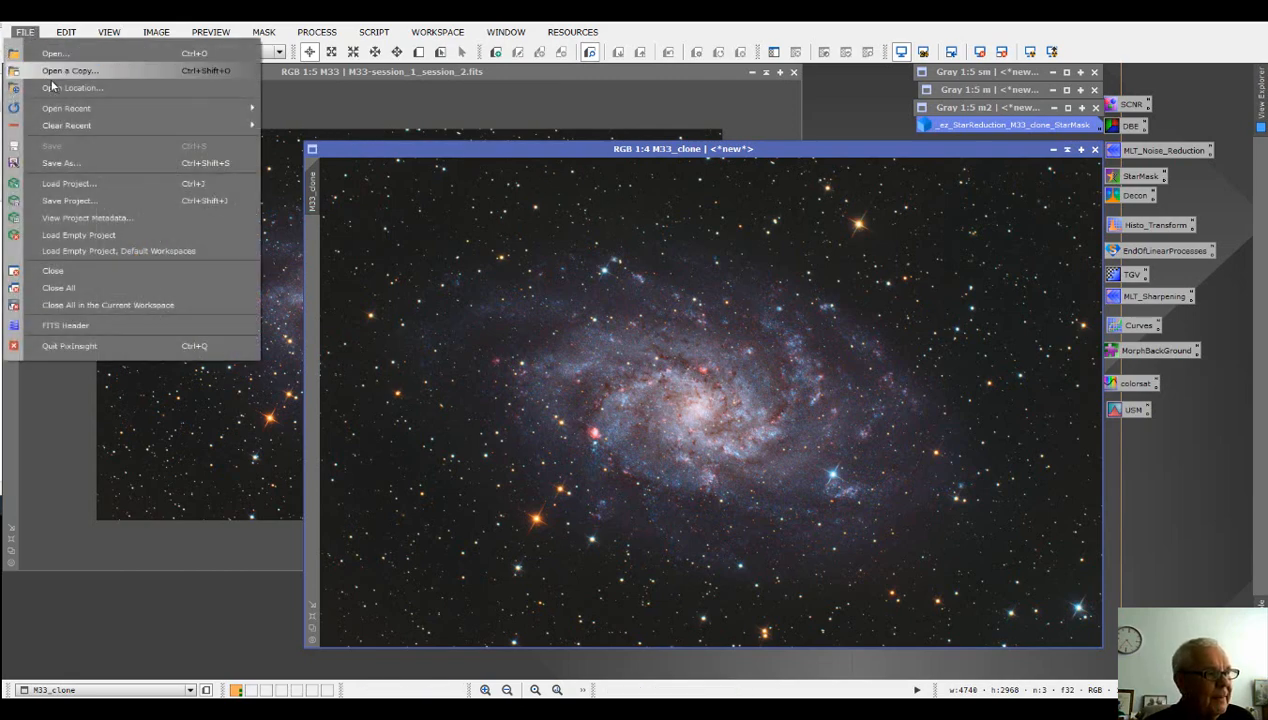
{"action": "left_click", "coordinate": [86, 166]}
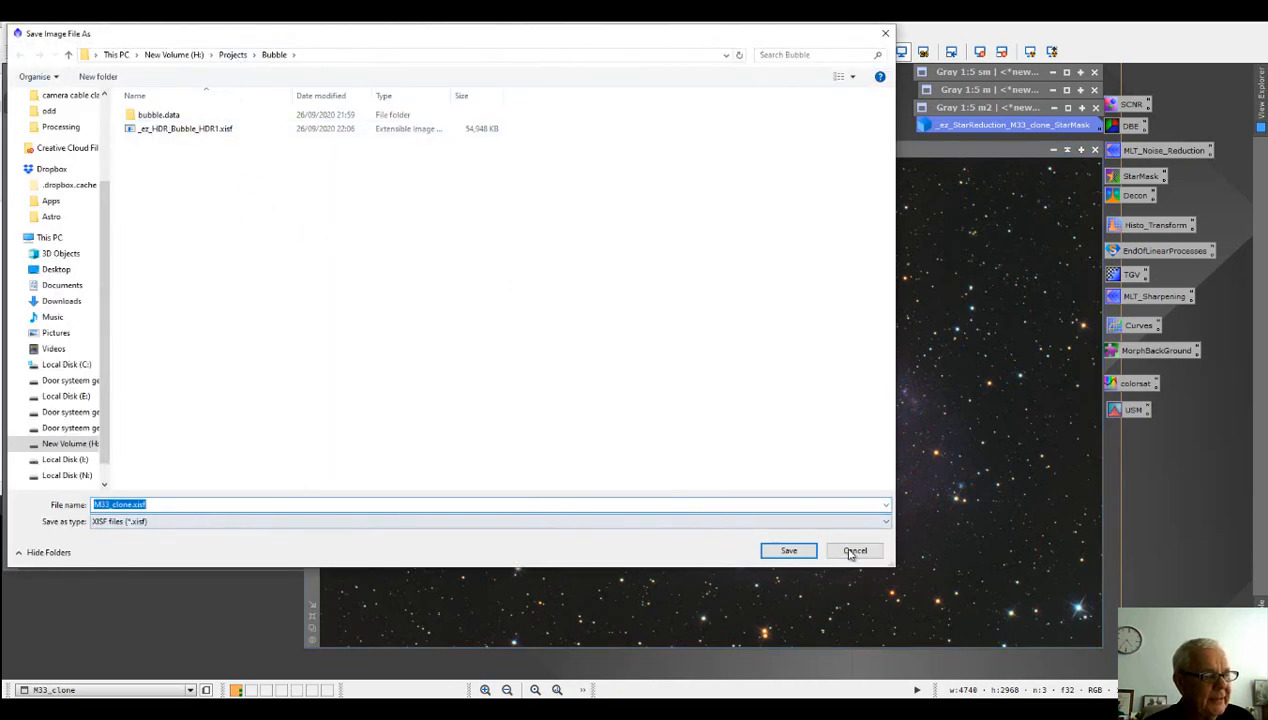
{"action": "left_click", "coordinate": [790, 551]}
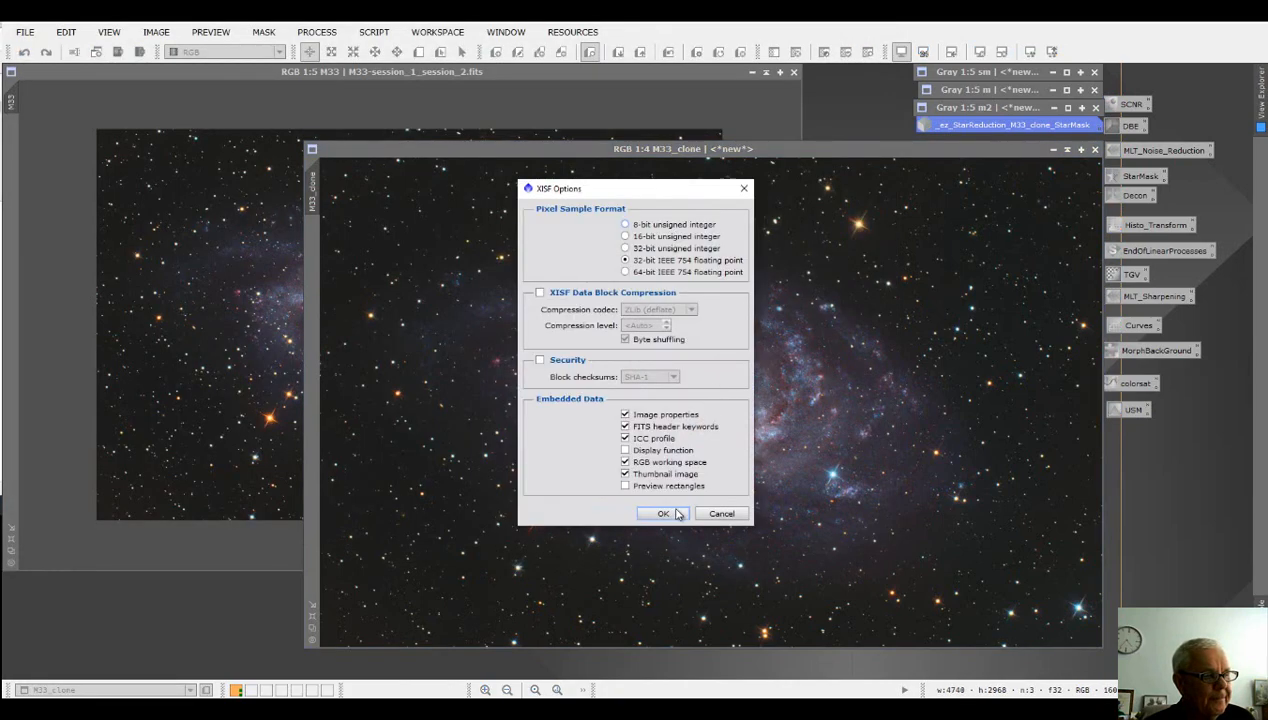
{"action": "left_click", "coordinate": [664, 514]}
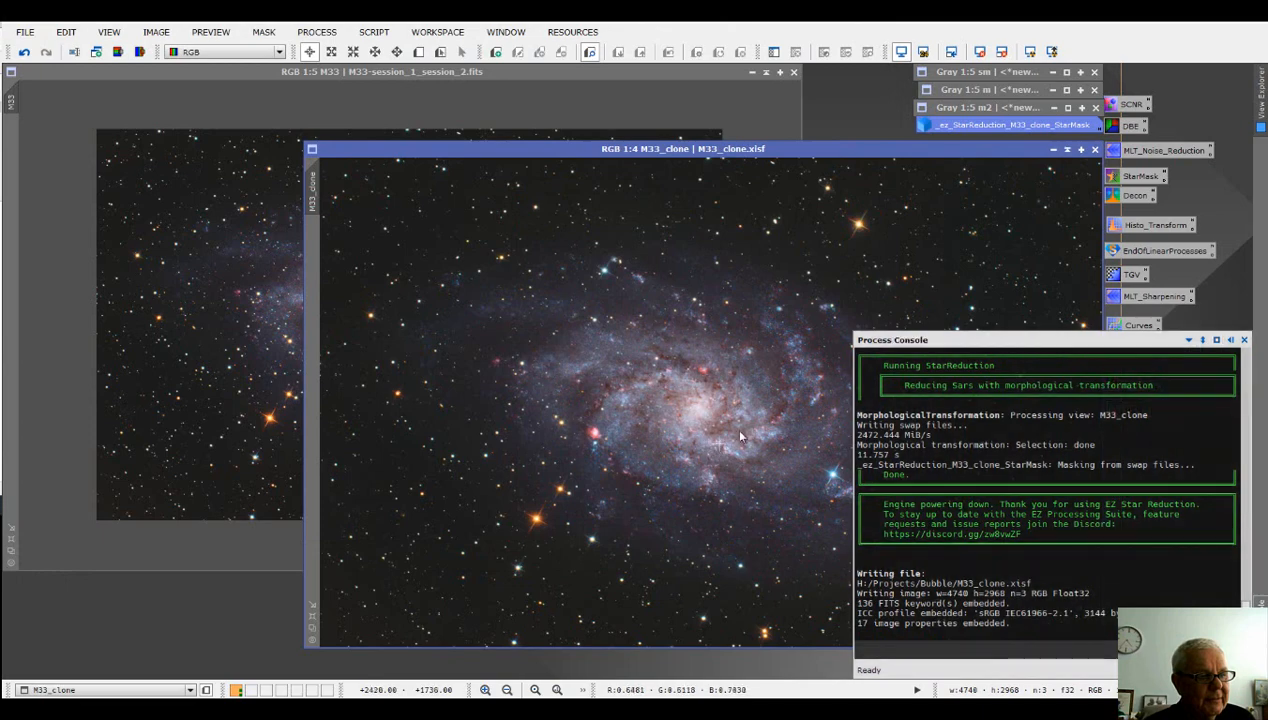
- Save a JPEG copy of the star-reduced image as M33_clone.jpg in the Bubble folder, accepting the reduced accuracy
{"action": "left_click", "coordinate": [24, 33]}
{"action": "left_click", "coordinate": [60, 162]}
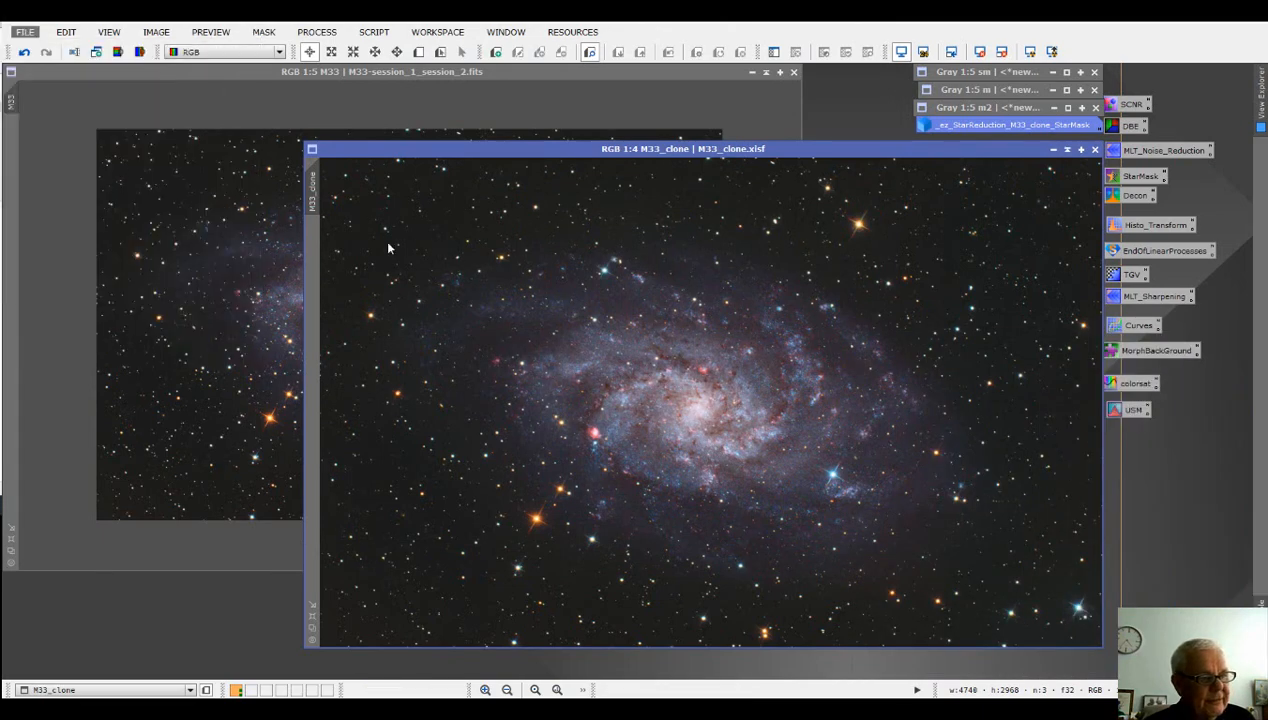
{"action": "left_click", "coordinate": [885, 521]}
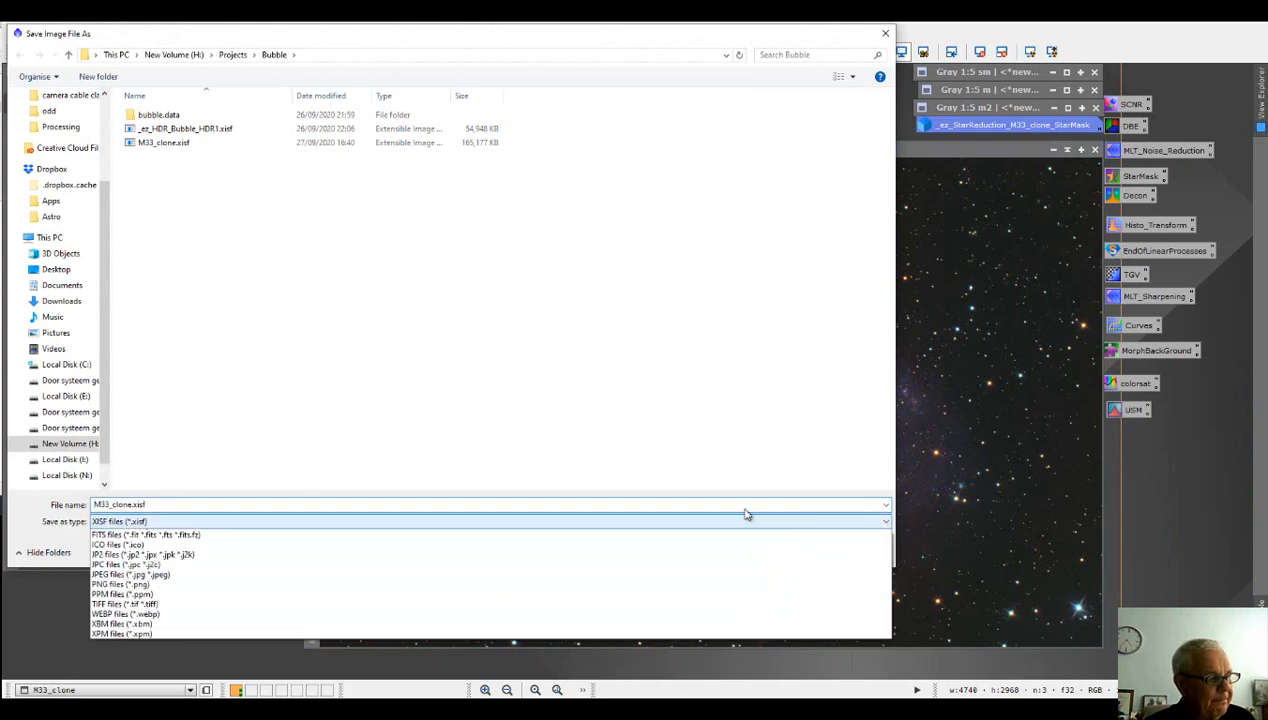
{"action": "left_click", "coordinate": [283, 594]}
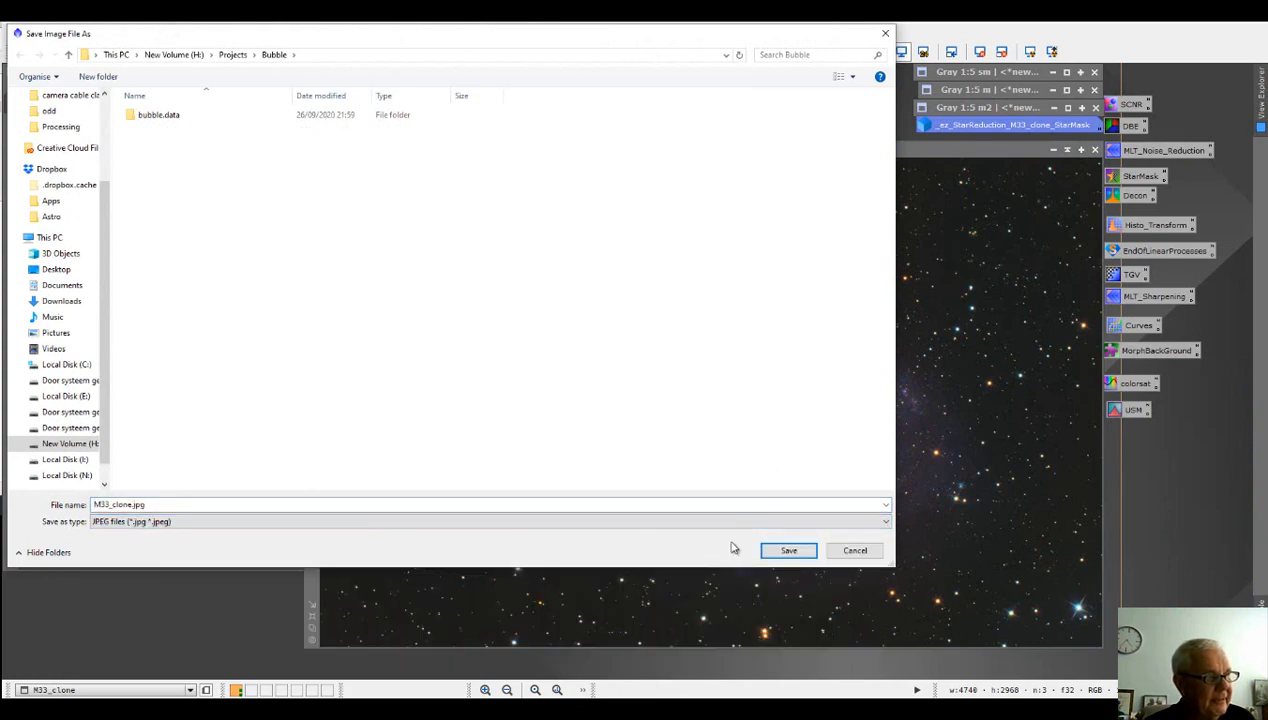
{"action": "left_click", "coordinate": [788, 551]}
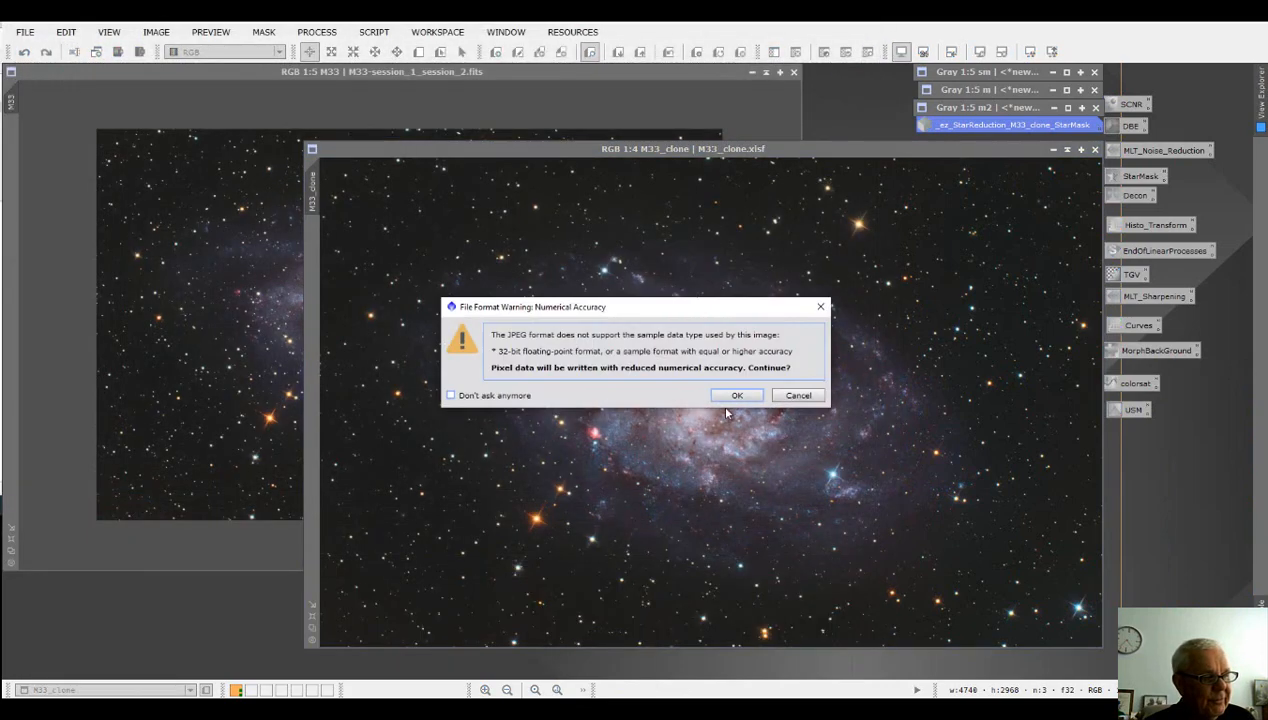
{"action": "left_click", "coordinate": [738, 396]}
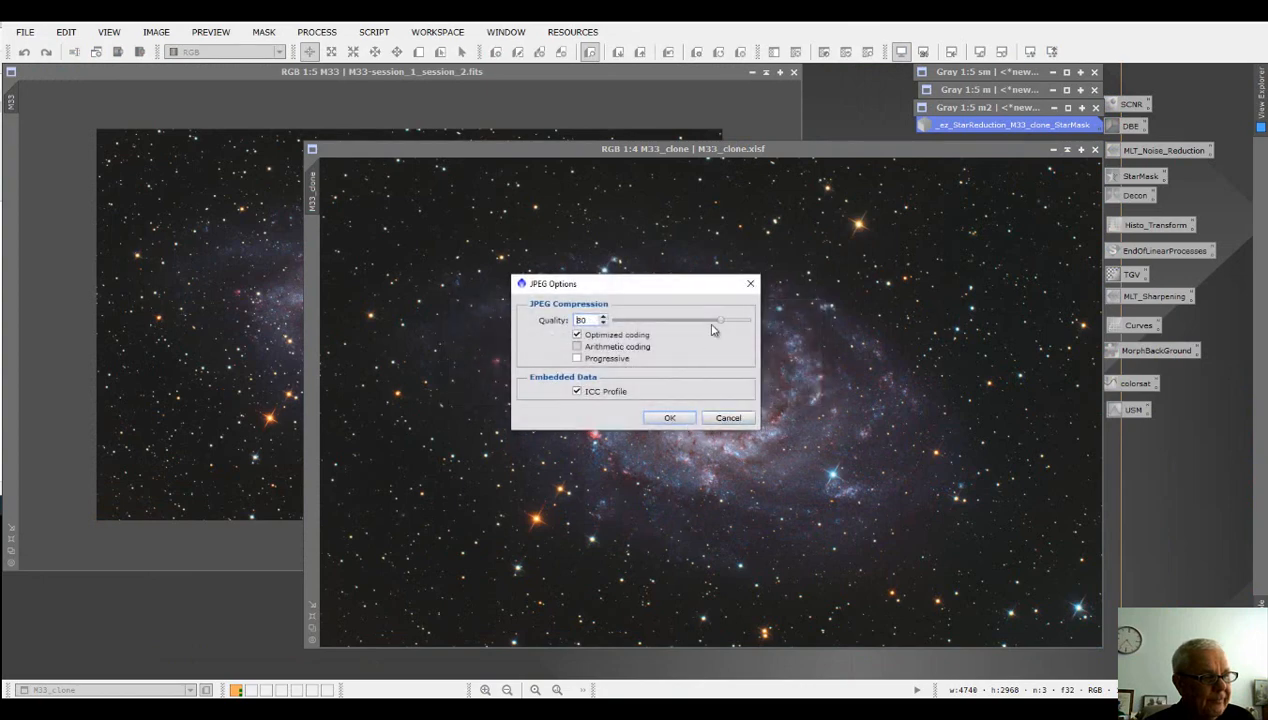
{"action": "left_click", "coordinate": [670, 418]}
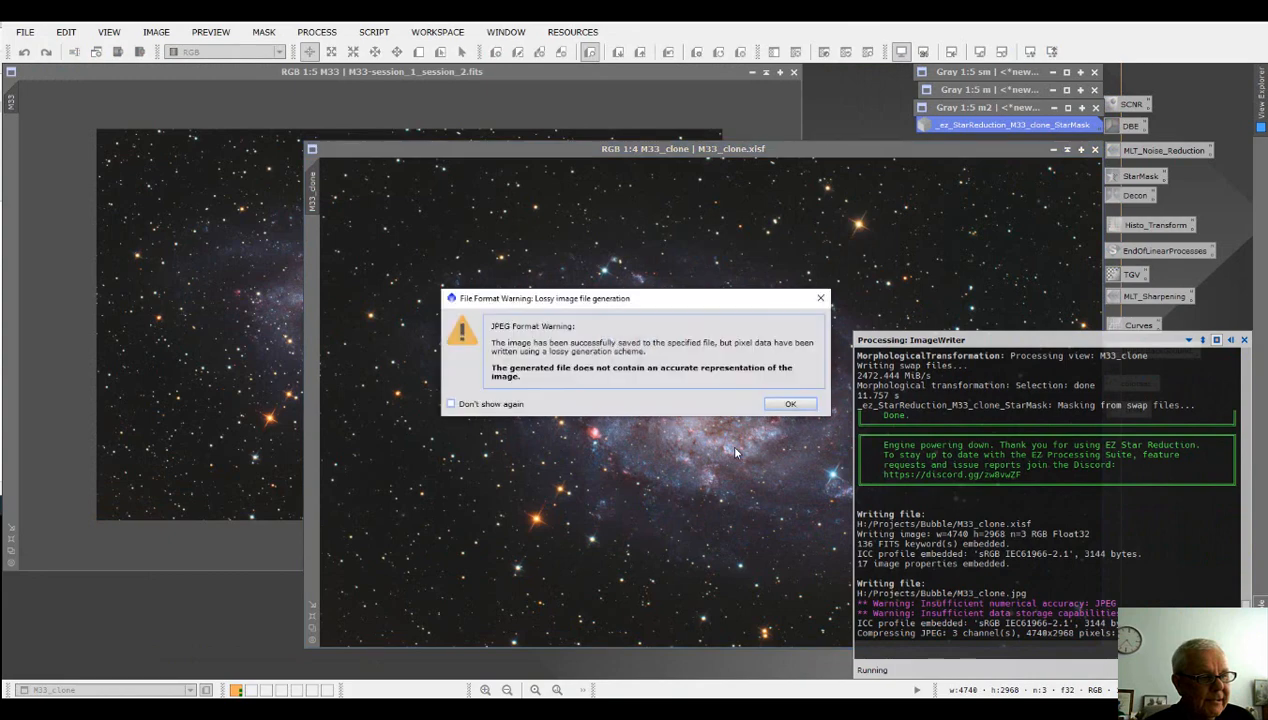
{"action": "left_click", "coordinate": [786, 402]}
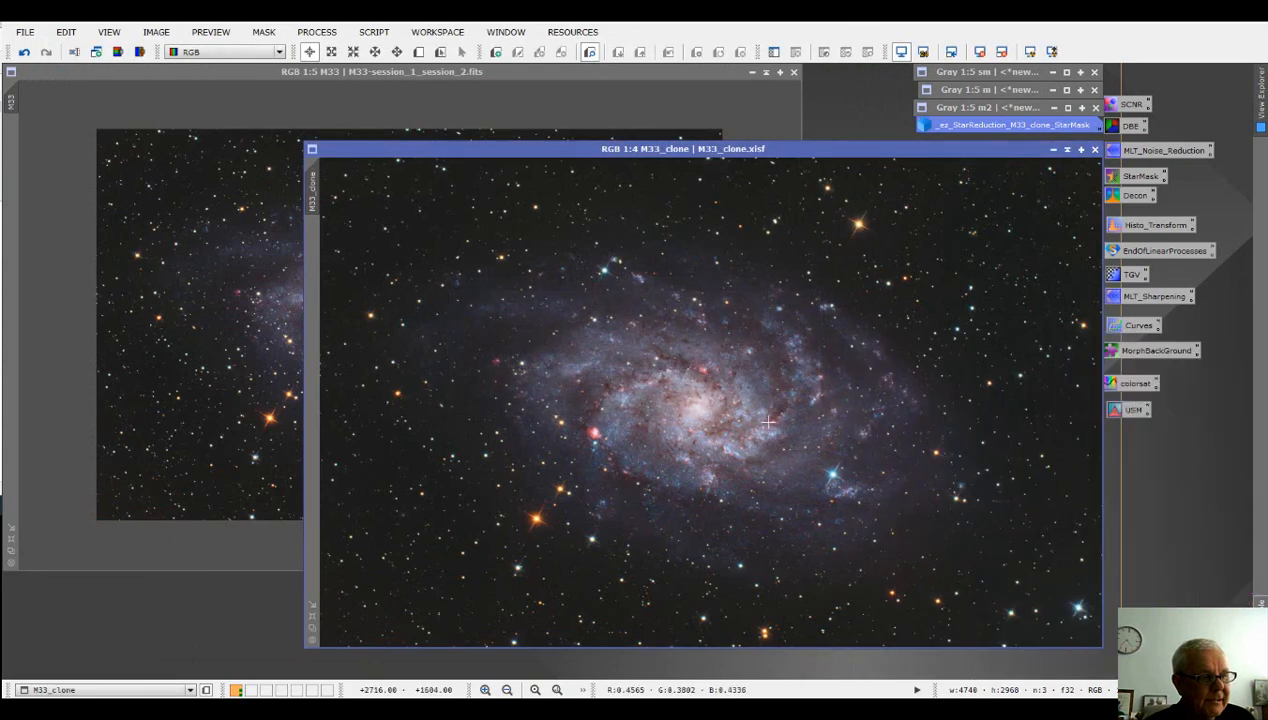
- Save the original M33 image in XISF format as M33.xisf in the M33 project folder
{"action": "left_click", "coordinate": [550, 72]}
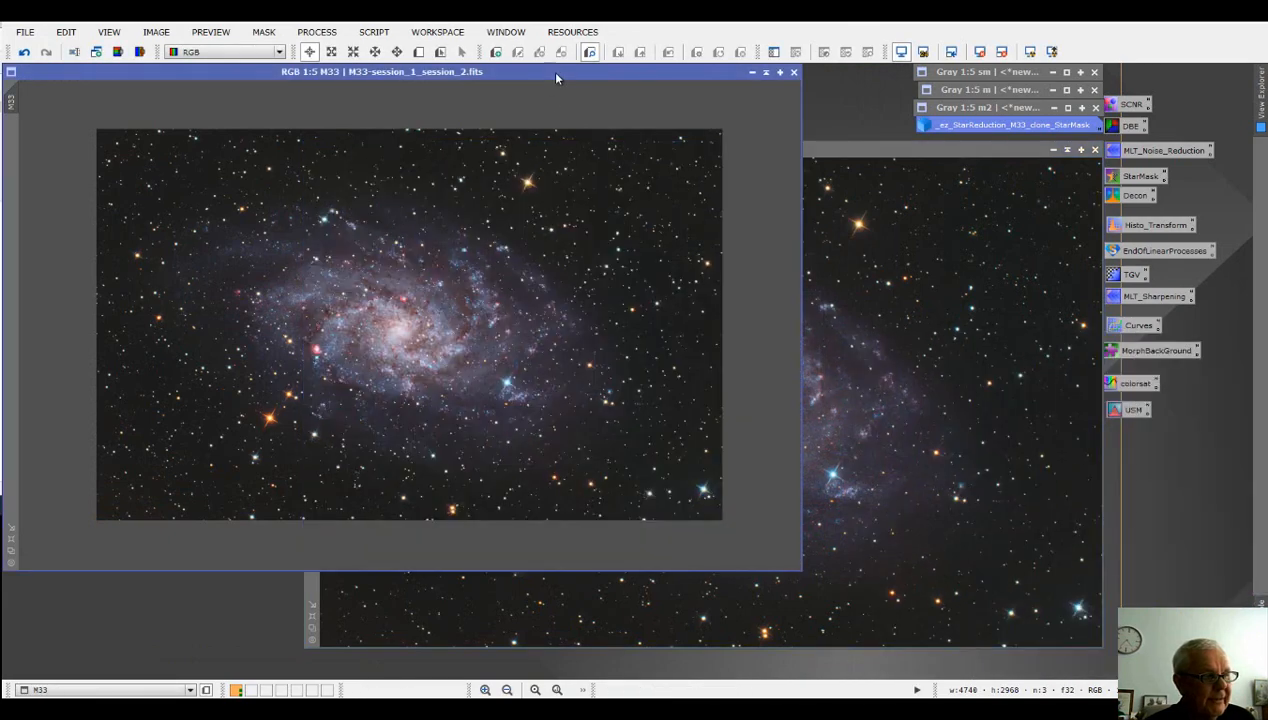
{"action": "left_click", "coordinate": [25, 32]}
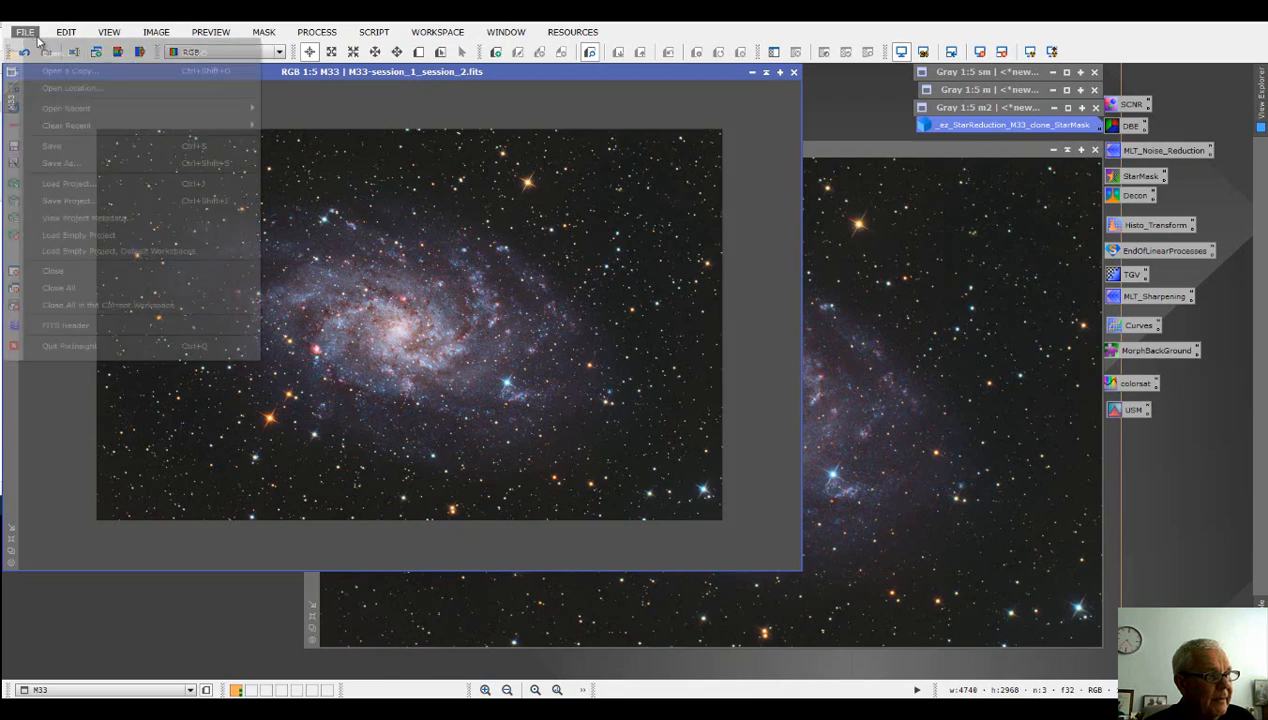
{"action": "left_click", "coordinate": [83, 168]}
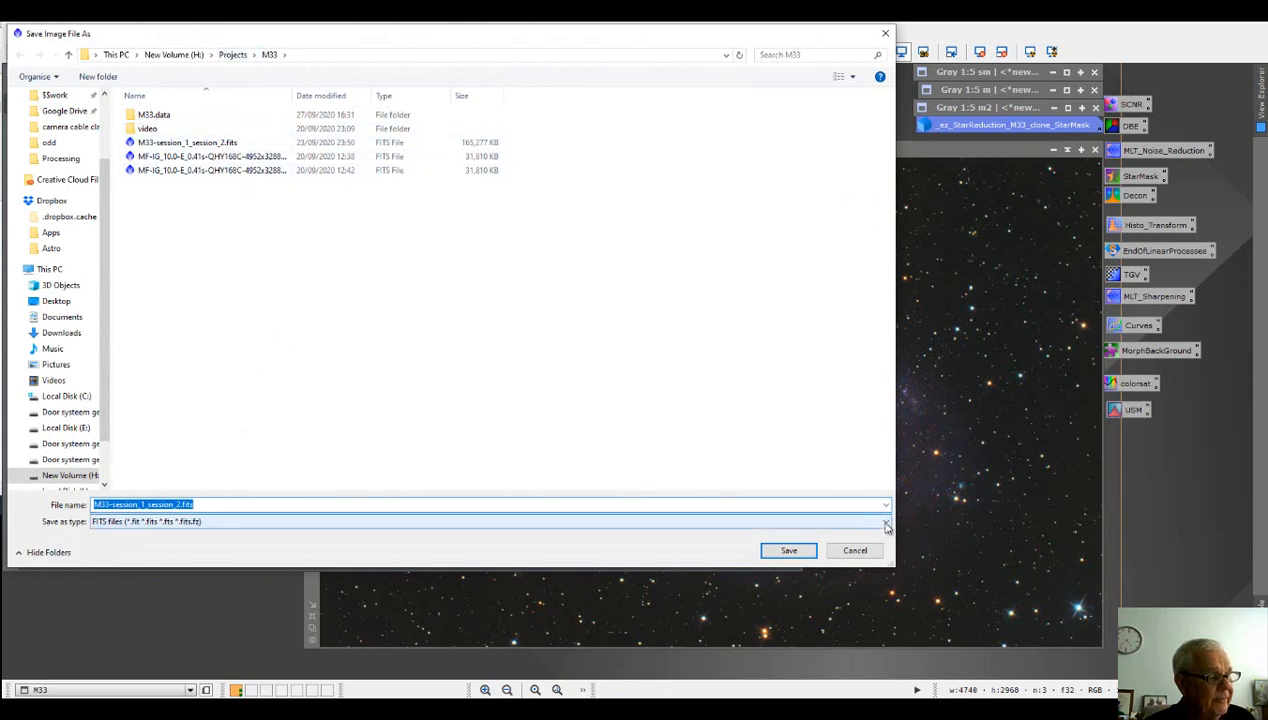
{"action": "left_click", "coordinate": [330, 520]}
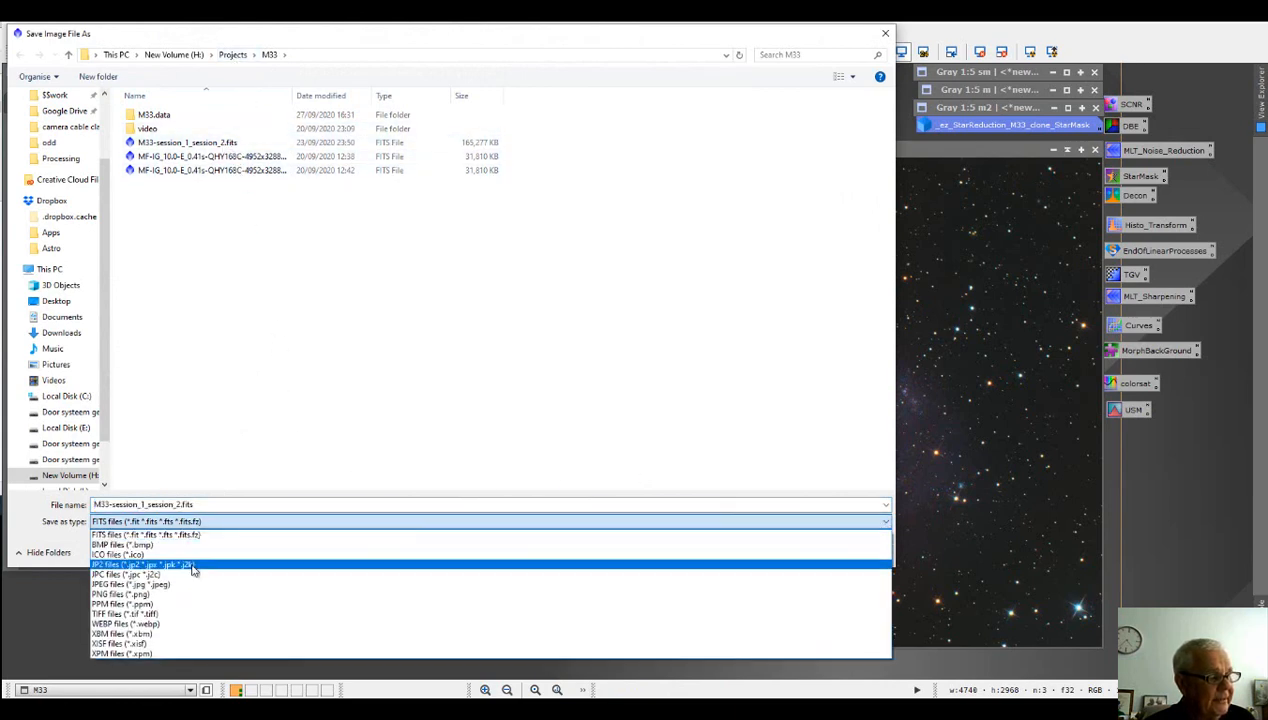
{"action": "left_click", "coordinate": [204, 644]}
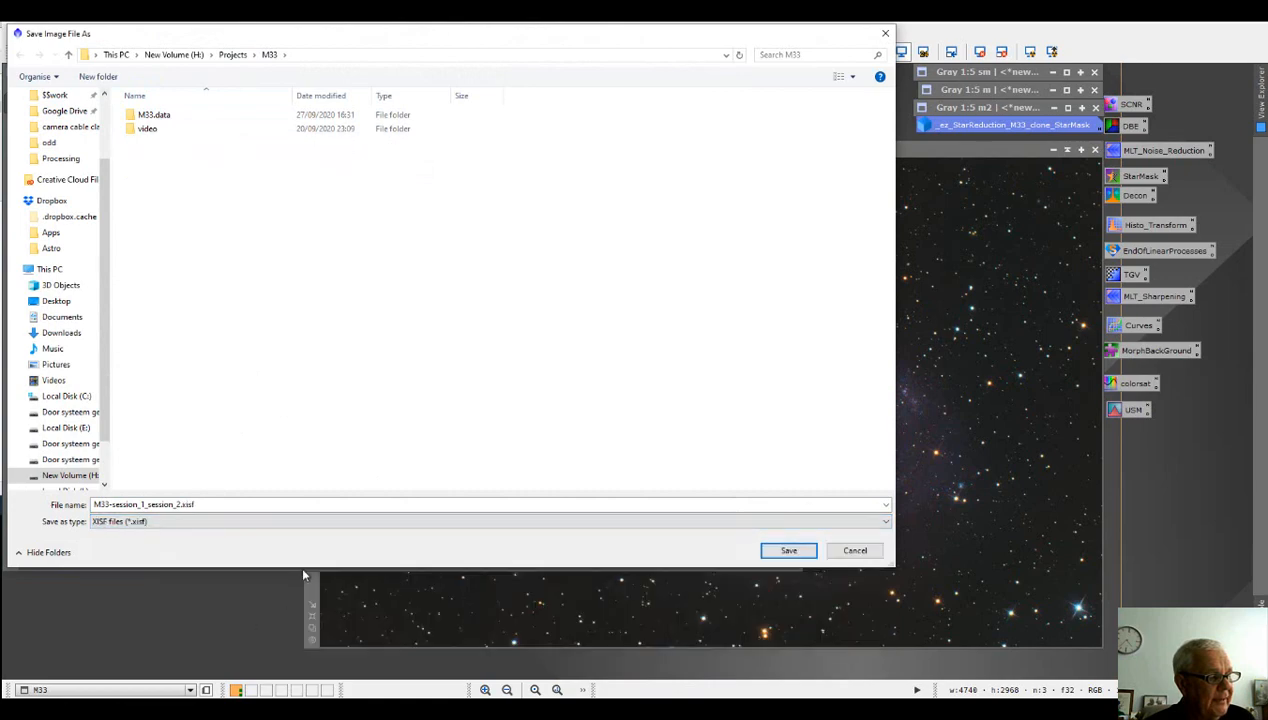
{"action": "left_click", "coordinate": [110, 504]}
{"action": "left_click", "coordinate": [110, 504]}
{"action": "left_click_drag", "start_coordinate": [94, 504], "coordinate": [142, 504]}
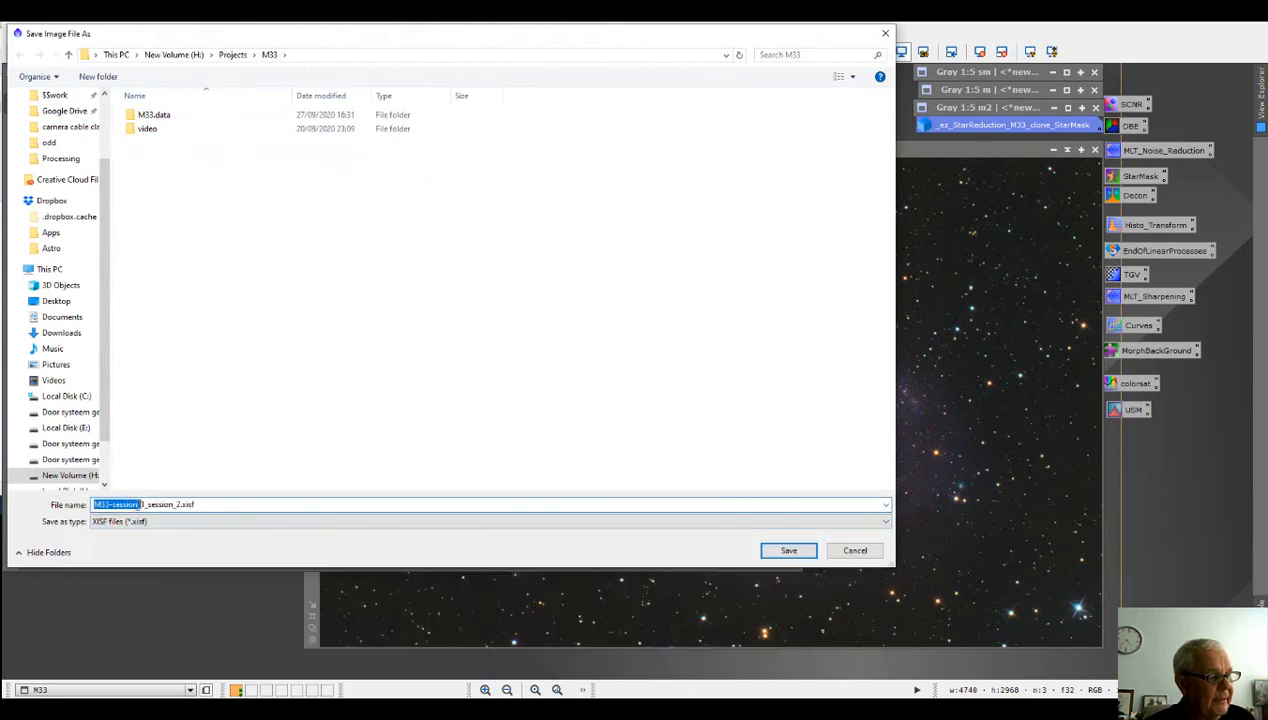
{"action": "left_click", "coordinate": [144, 504]}
{"action": "key", "text": "BackSpace"}
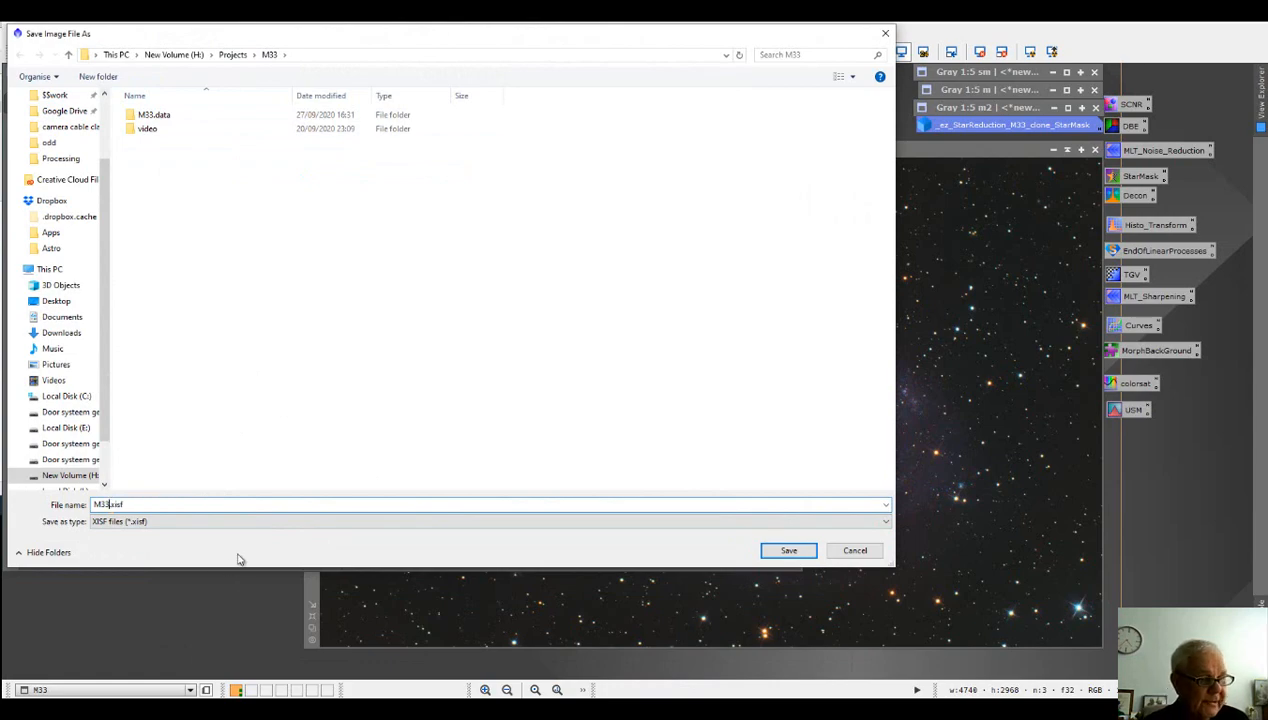
{"action": "left_click", "coordinate": [787, 551]}
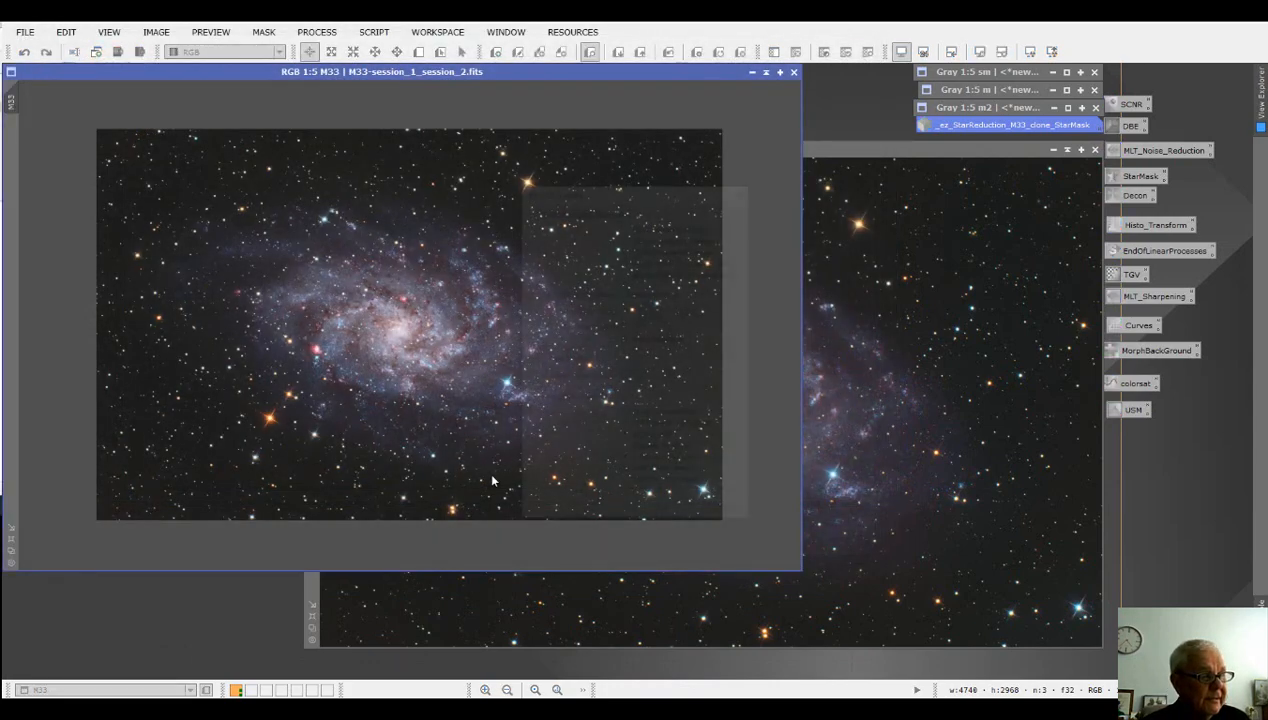
{"action": "left_click", "coordinate": [640, 510]}
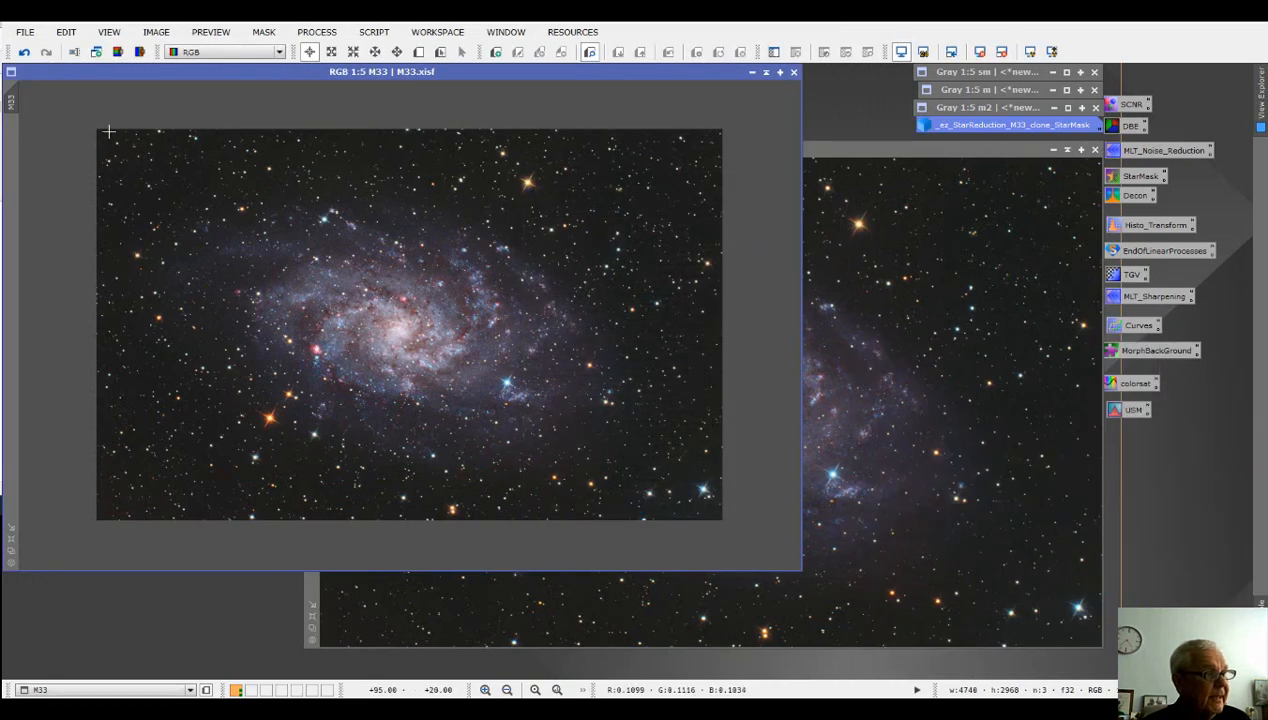
- Save a JPEG copy of the M33 image as M33.jpg with quality 85 in the M33 folder
{"action": "left_click", "coordinate": [24, 33]}
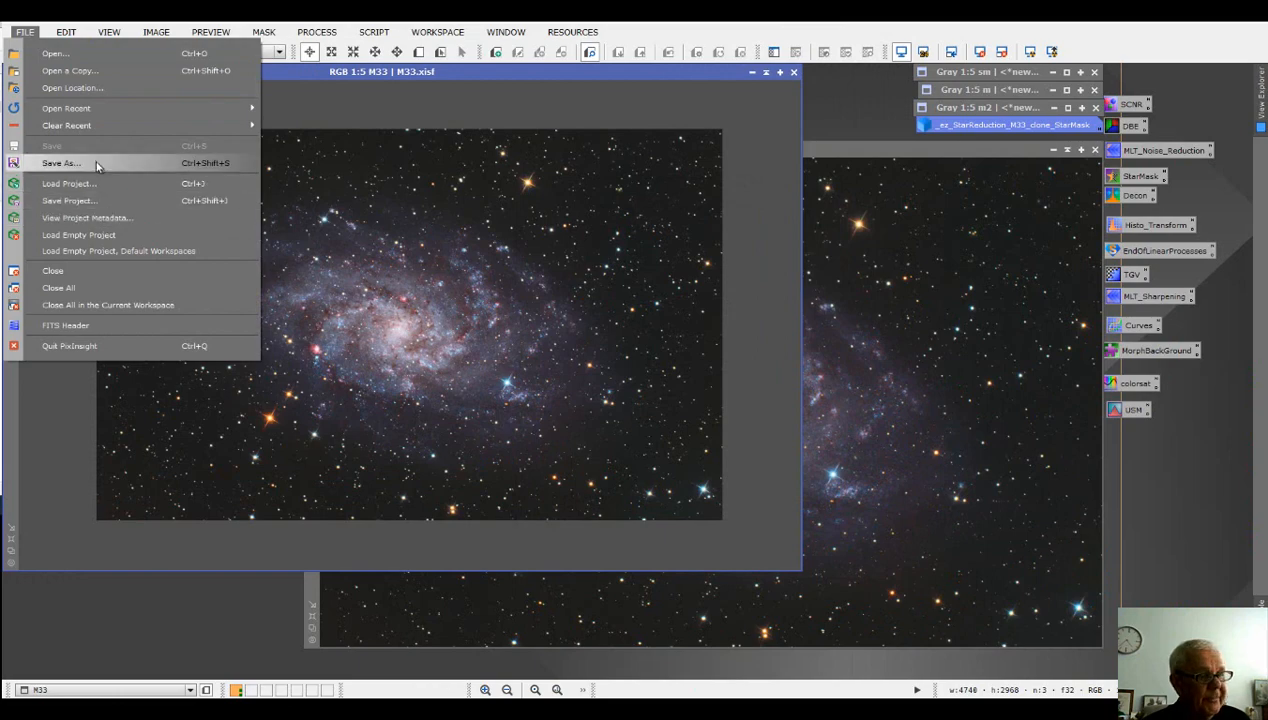
{"action": "key", "text": "Escape"}
{"action": "key", "text": "ctrl+shift+s"}
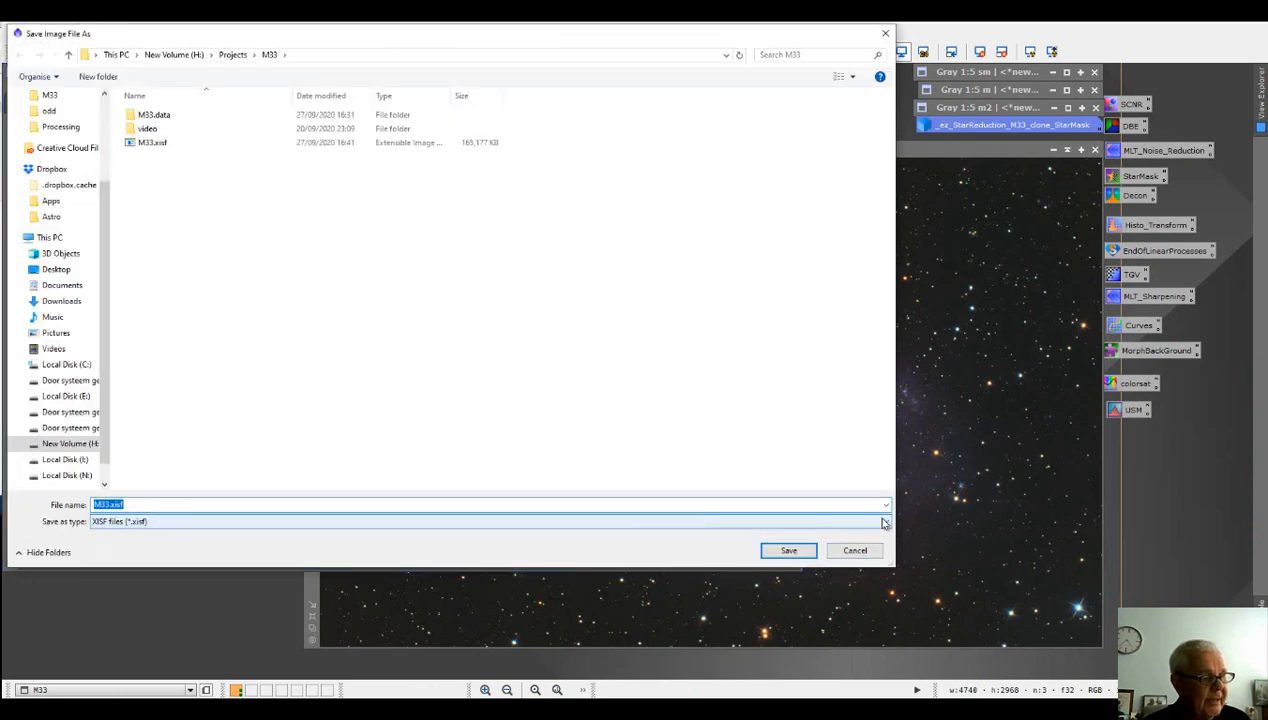
{"action": "left_click", "coordinate": [882, 521]}
{"action": "left_click", "coordinate": [206, 596]}
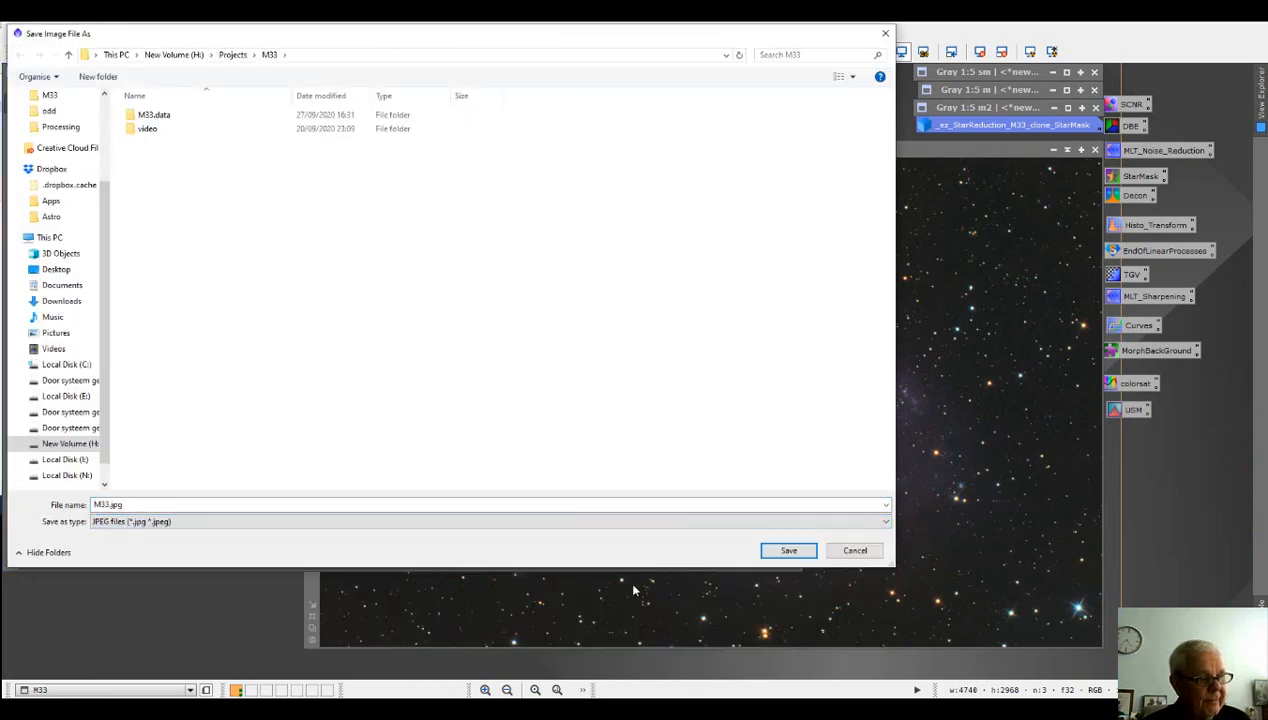
{"action": "left_click", "coordinate": [789, 551]}
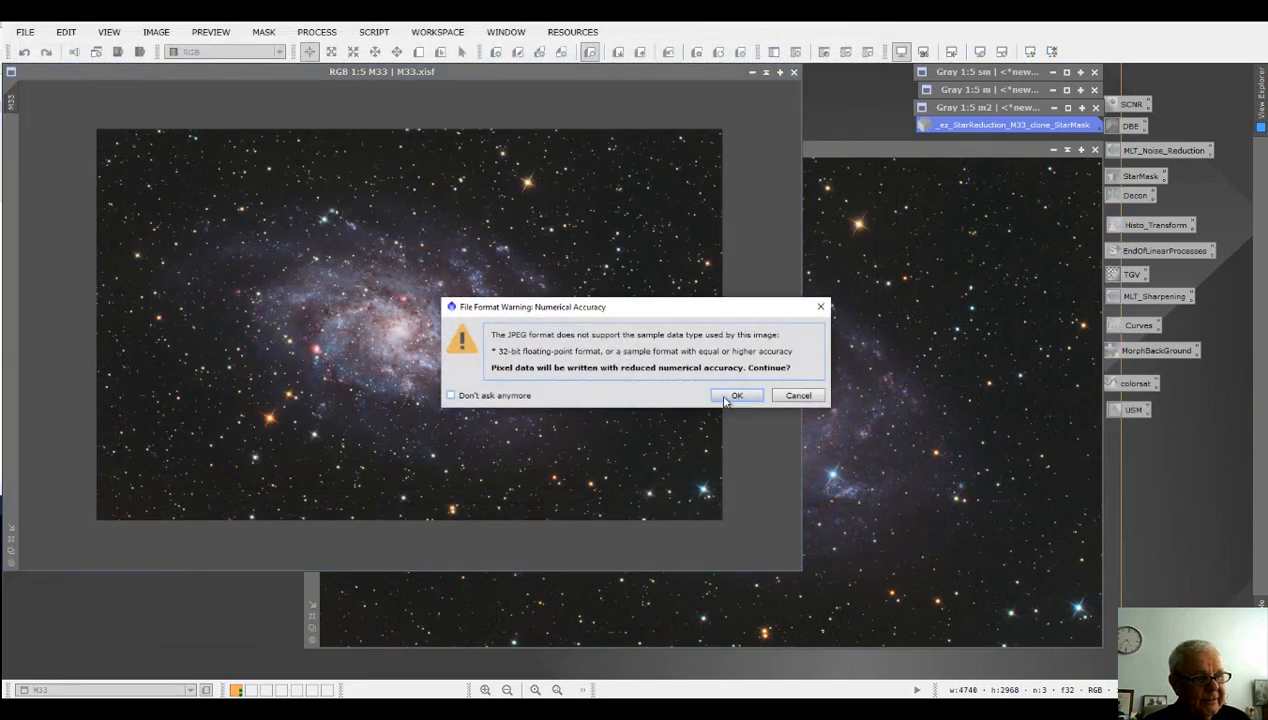
{"action": "left_click", "coordinate": [727, 398]}
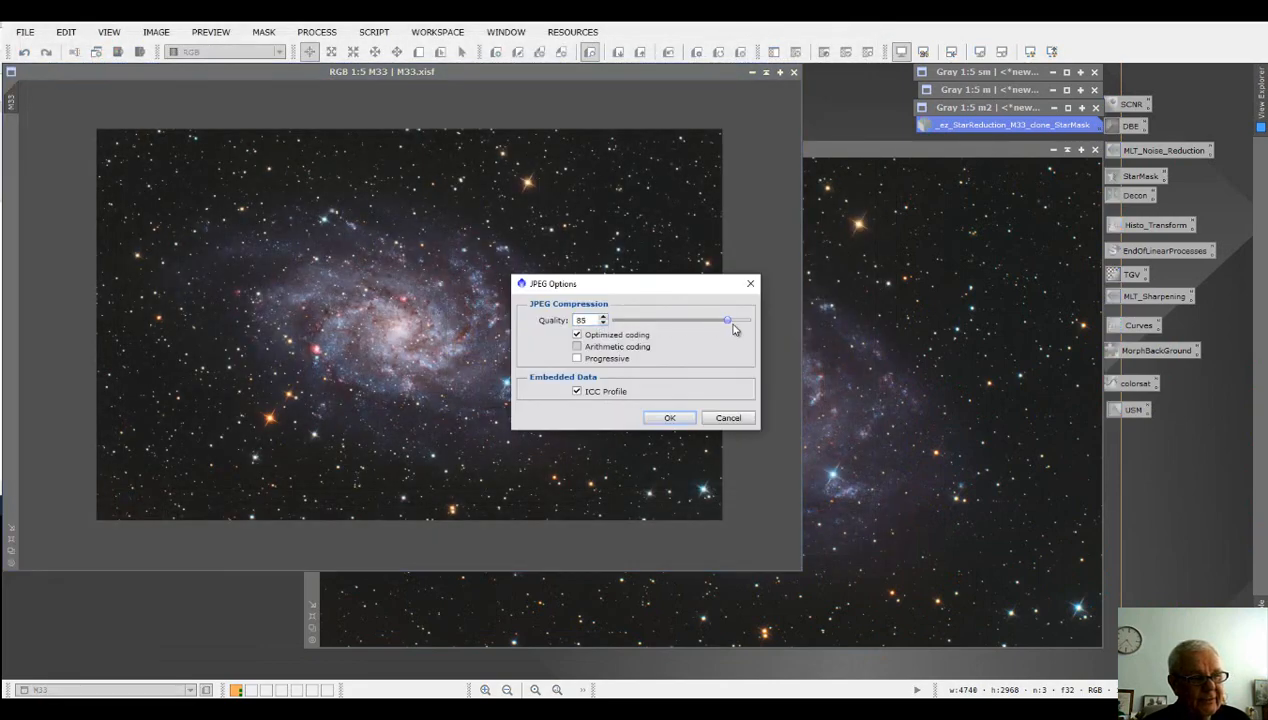
{"action": "left_click", "coordinate": [686, 419]}
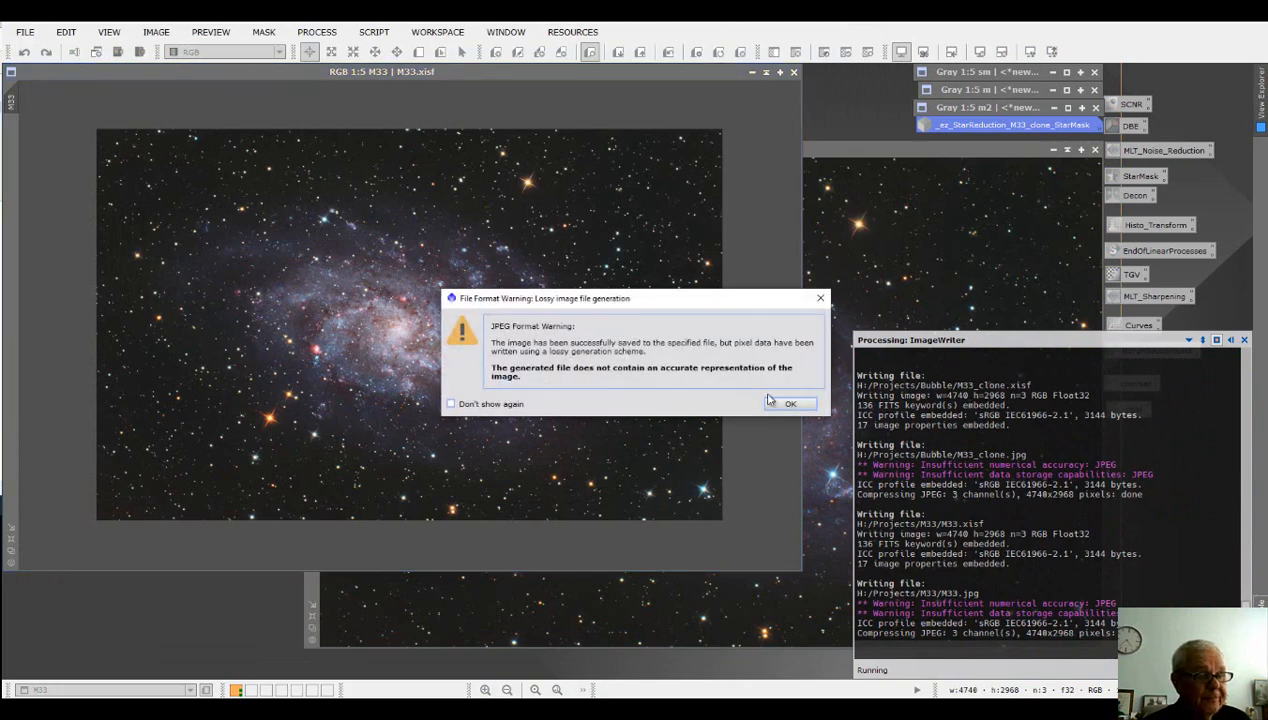
{"action": "left_click", "coordinate": [785, 405]}
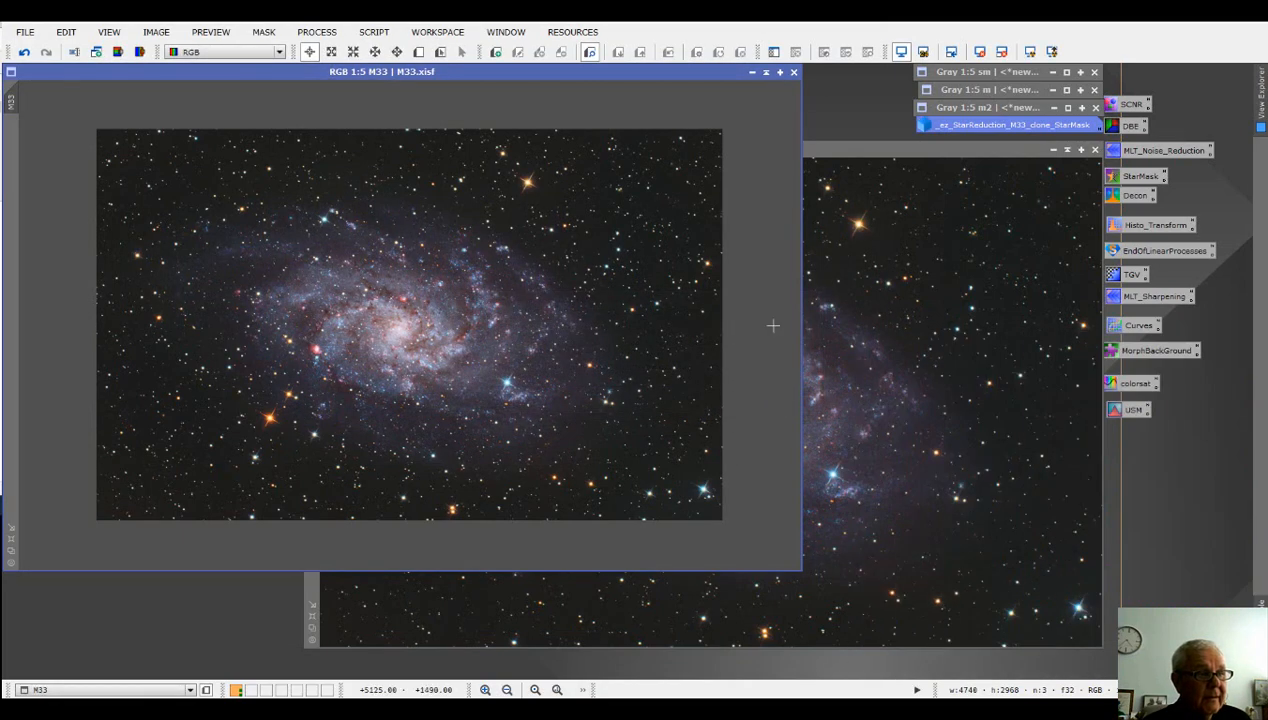
- Display the M33 image's processing history in History Explorer and move the image window aside
{"action": "left_click_drag", "start_coordinate": [680, 72], "coordinate": [704, 89]}
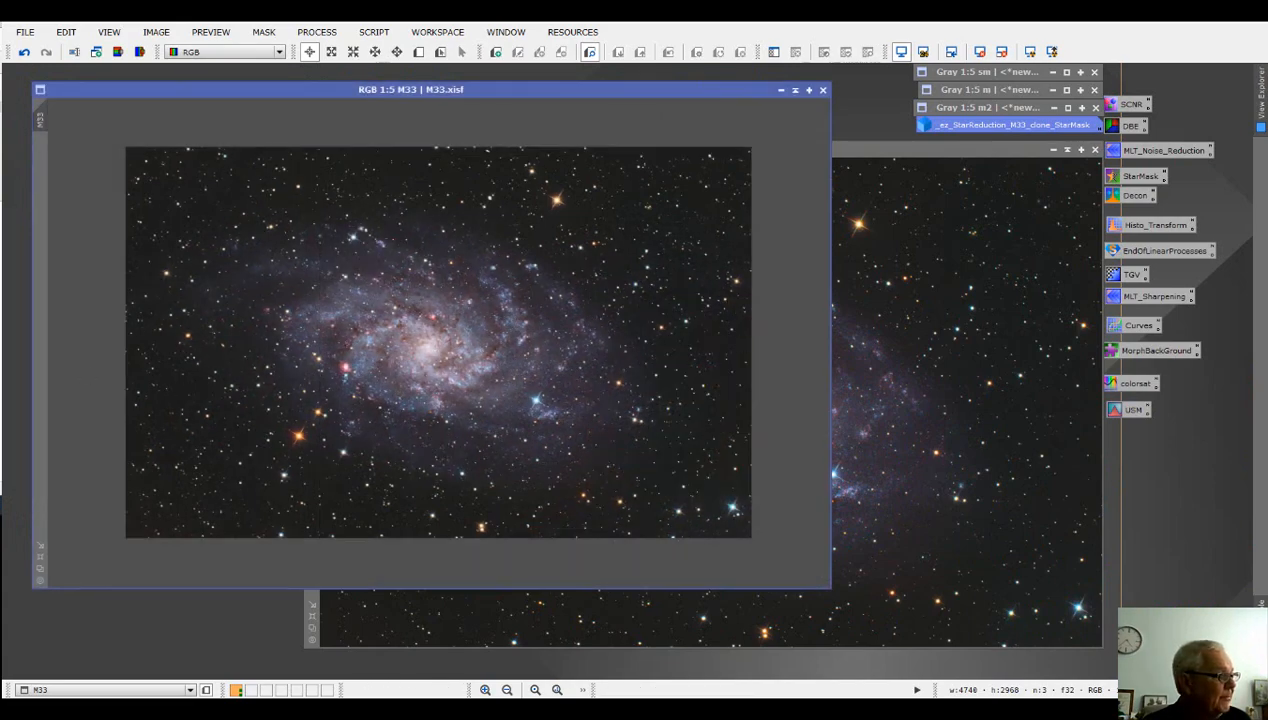
{"action": "left_click", "coordinate": [28, 31]}
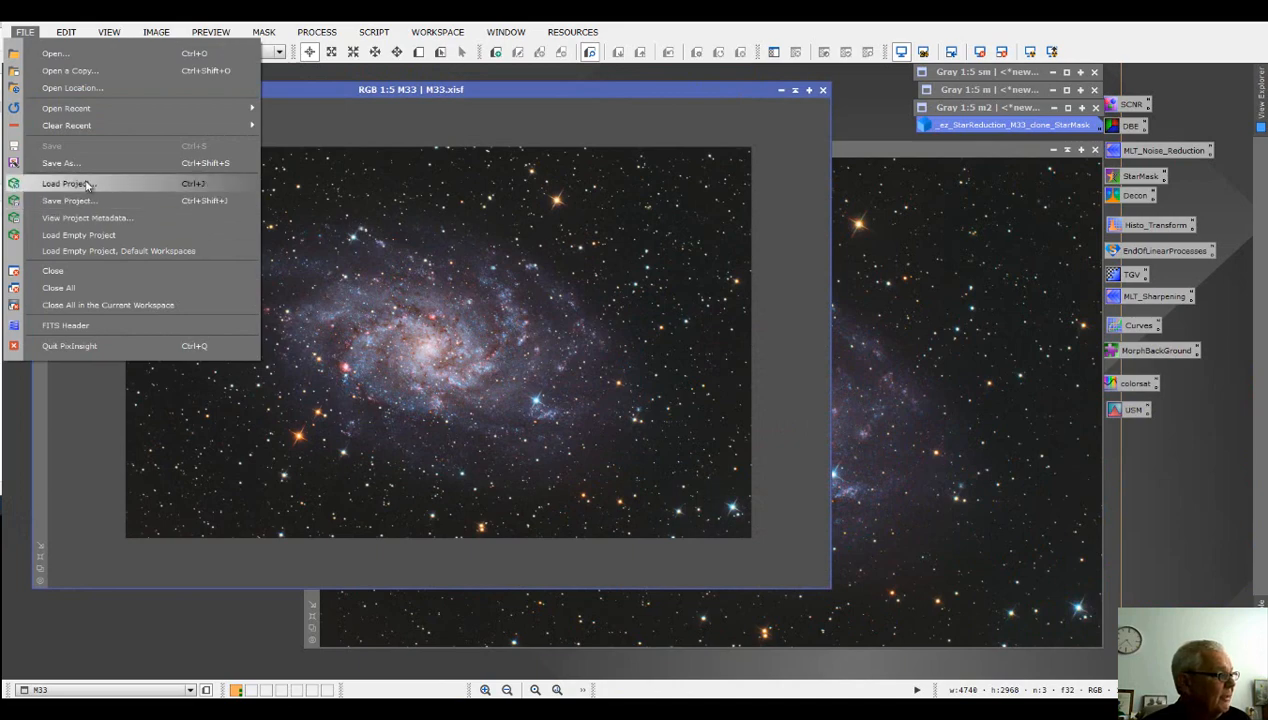
{"action": "left_click_drag", "start_coordinate": [0, 58], "coordinate": [509, 108]}
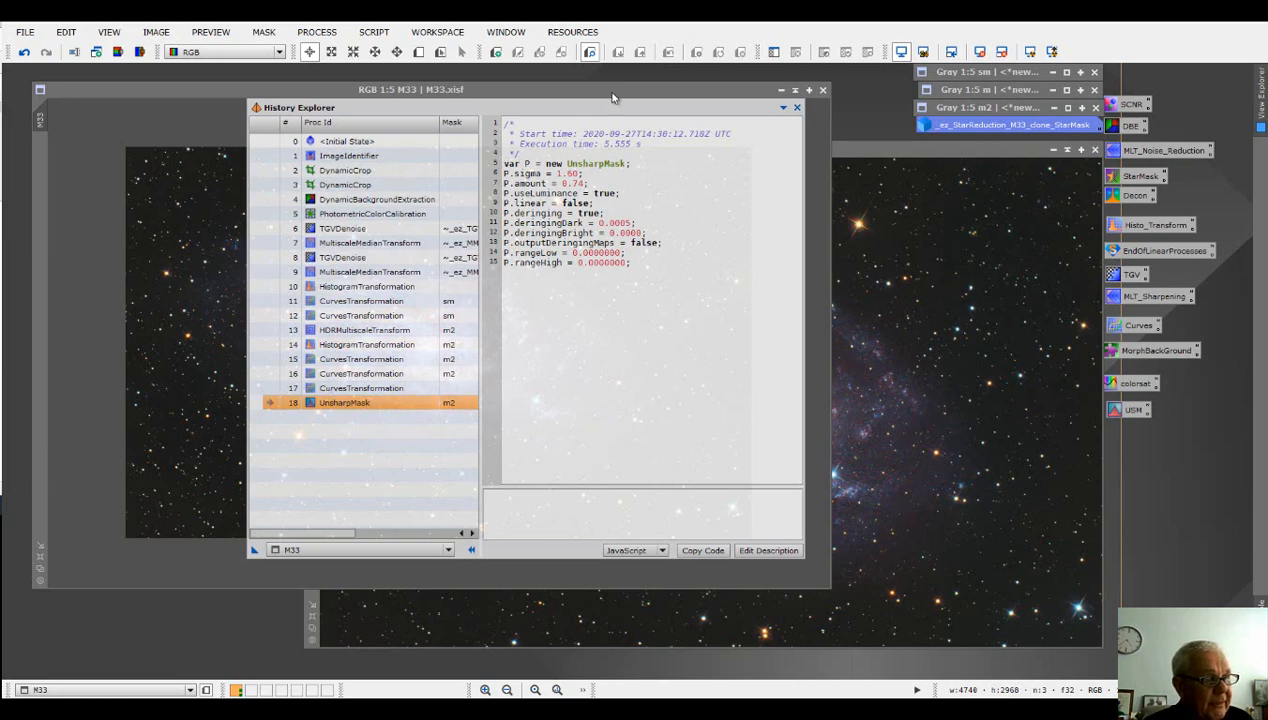
{"action": "left_click_drag", "start_coordinate": [615, 94], "coordinate": [503, 125]}
- Review the processing history of M33_clone in History Explorer and switch back to the history of M33
{"action": "left_click", "coordinate": [872, 153]}
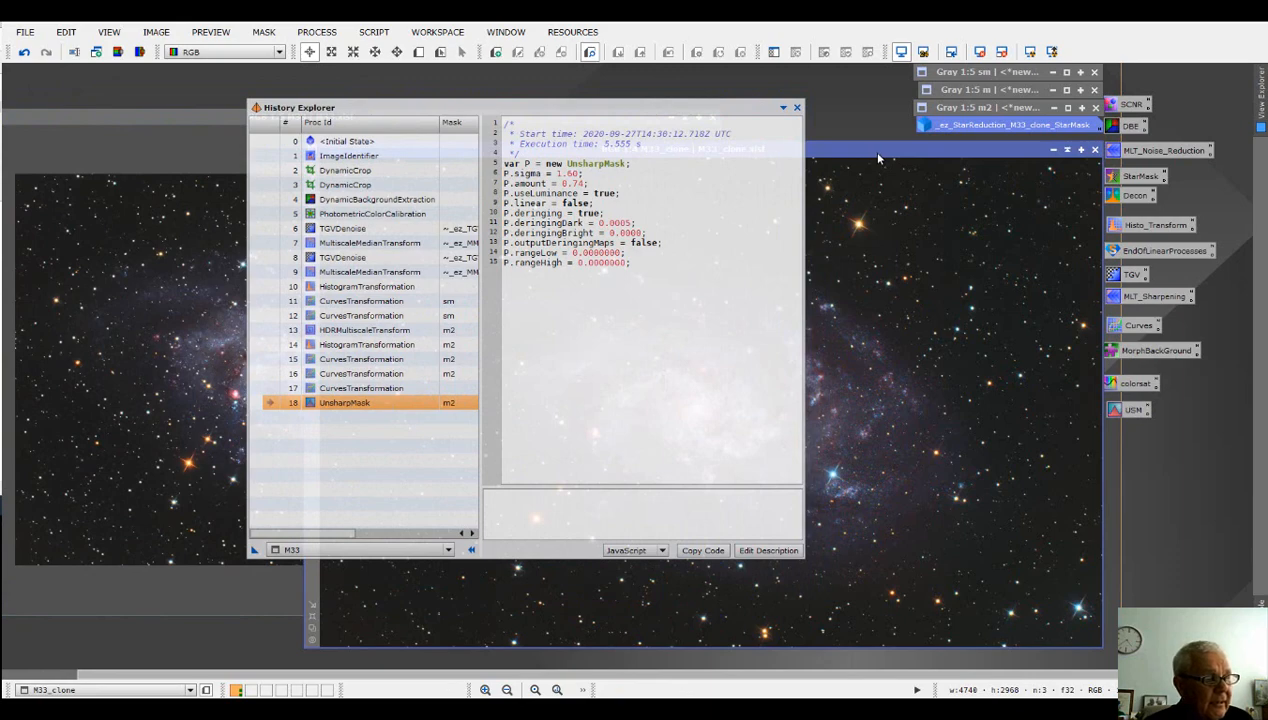
{"action": "left_click", "coordinate": [447, 550]}
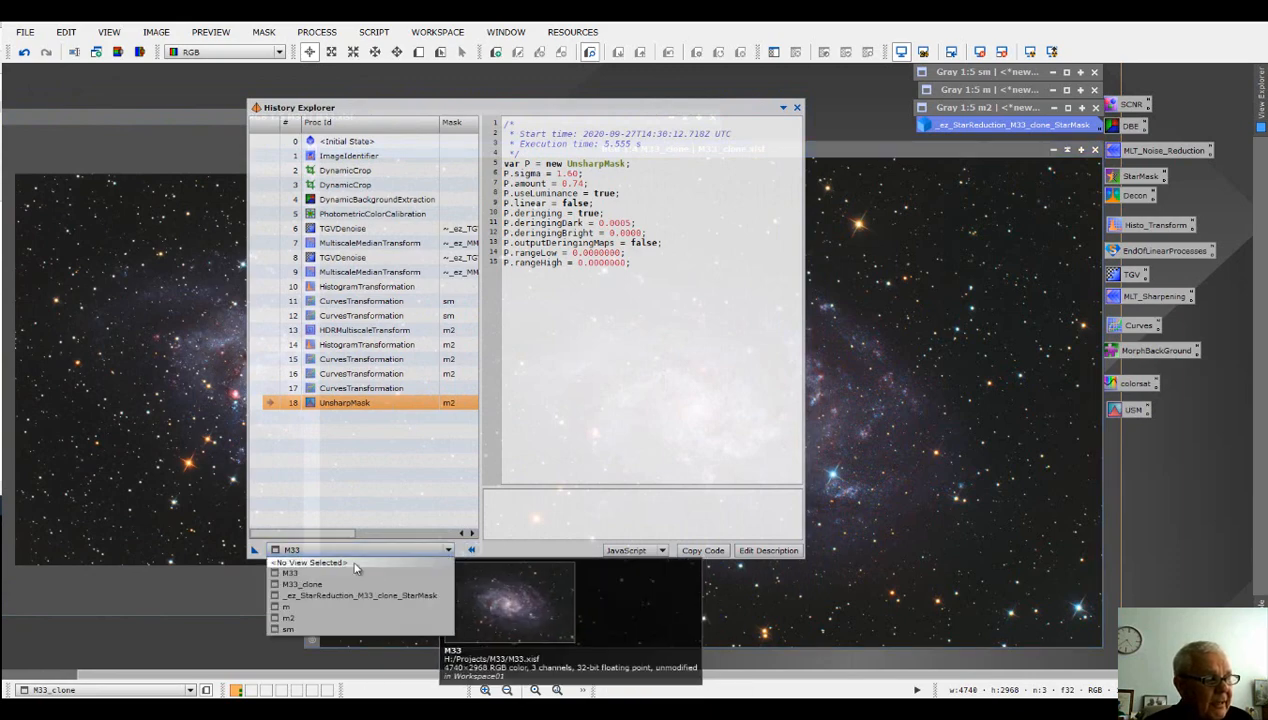
{"action": "left_click", "coordinate": [326, 588]}
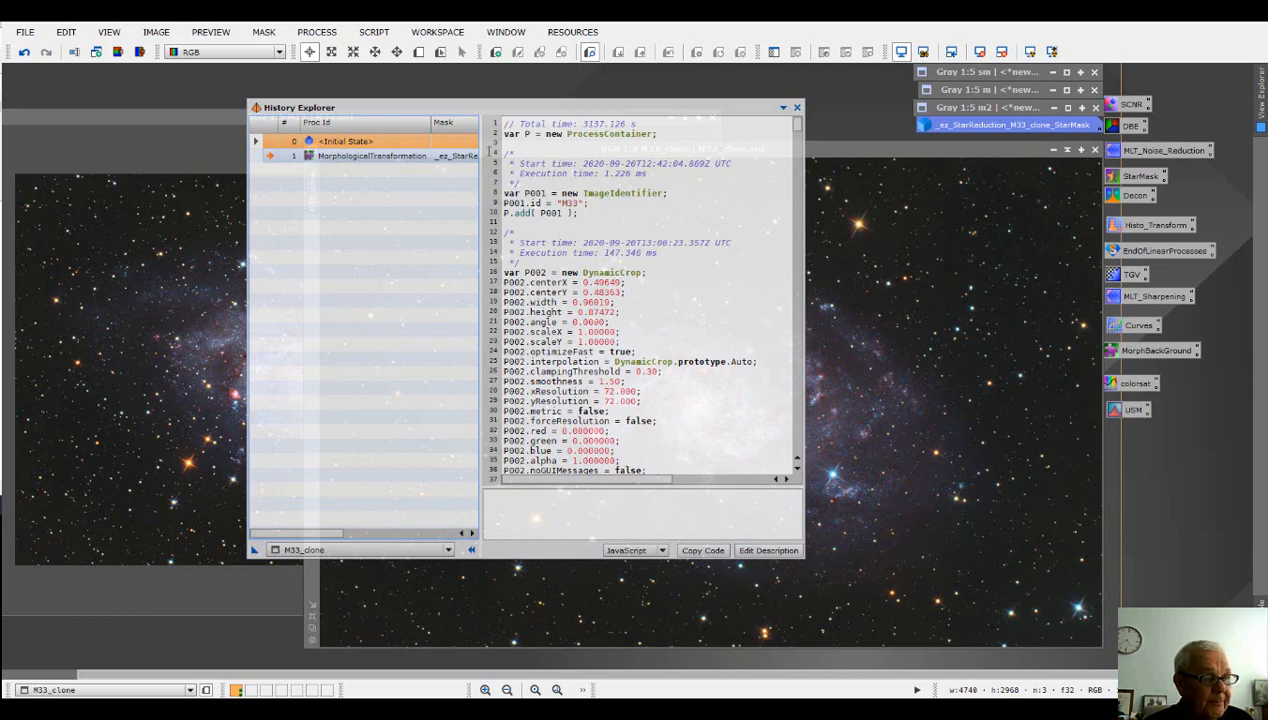
{"action": "left_click", "coordinate": [405, 550]}
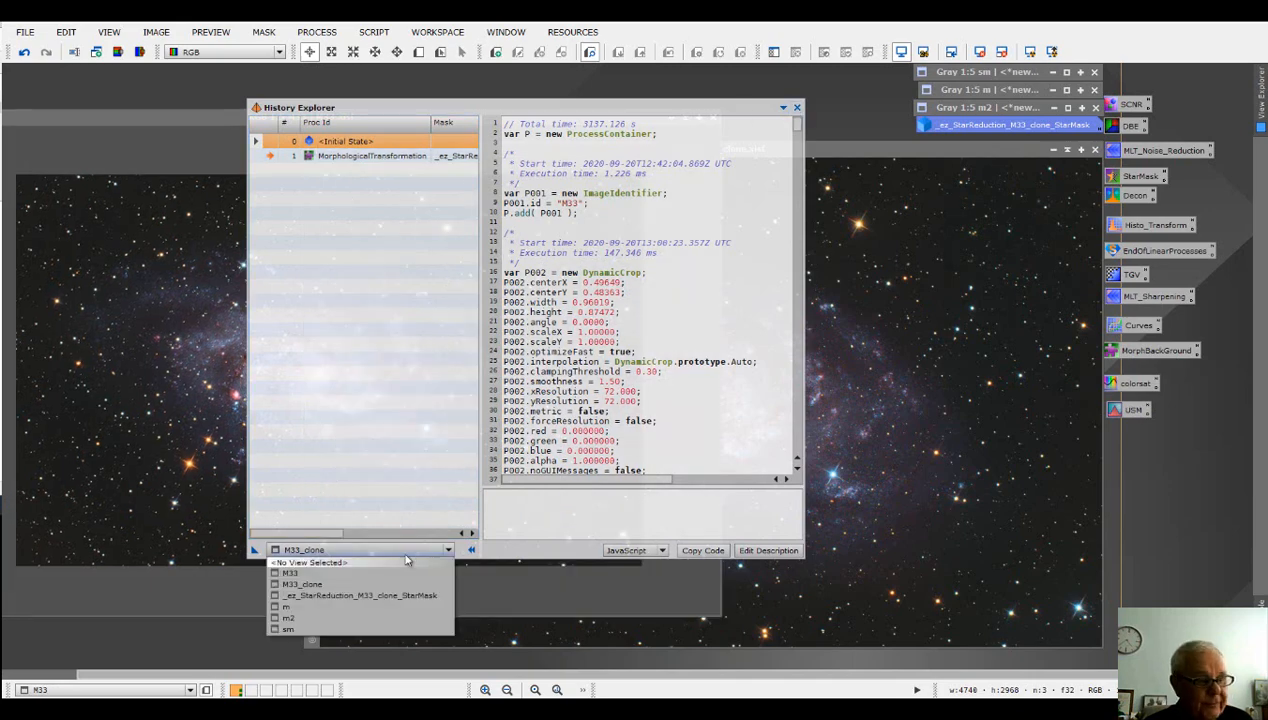
{"action": "left_click", "coordinate": [339, 573]}
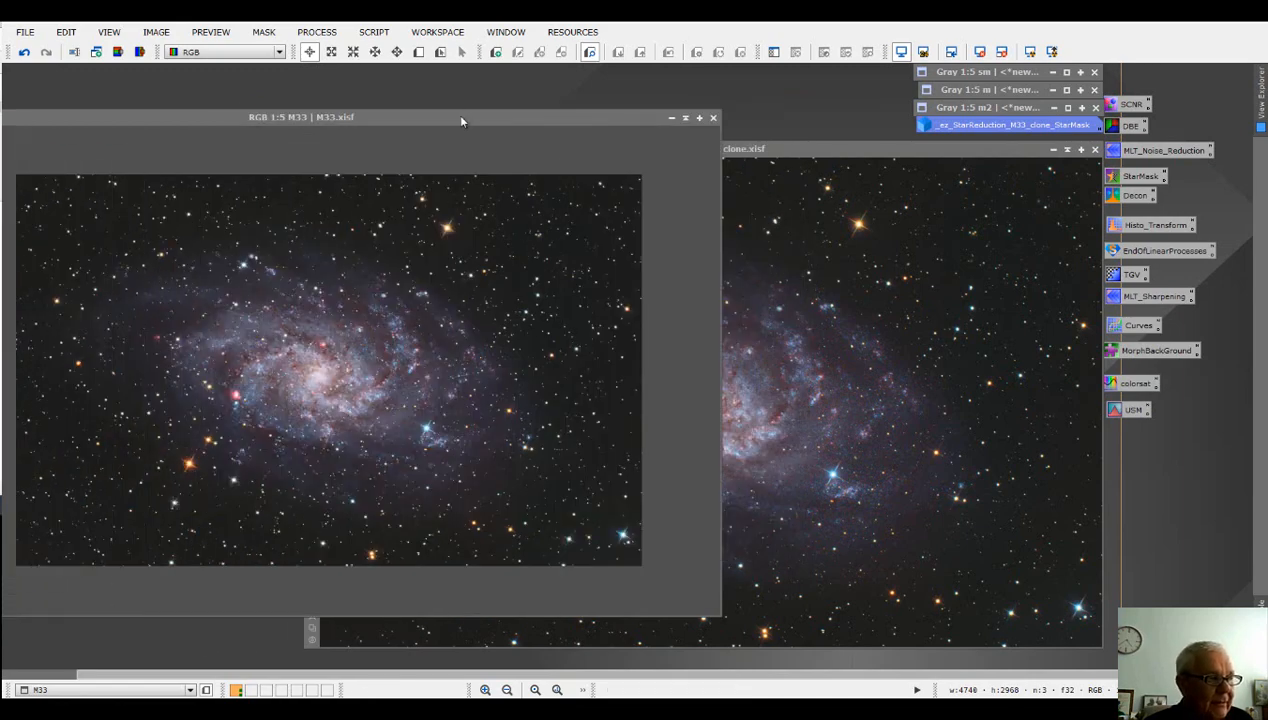
- Preview the M33 image at its PhotometricColorCalibration history state, and return it to the final UnsharpMask state
{"action": "left_click_drag", "start_coordinate": [461, 121], "coordinate": [630, 82]}
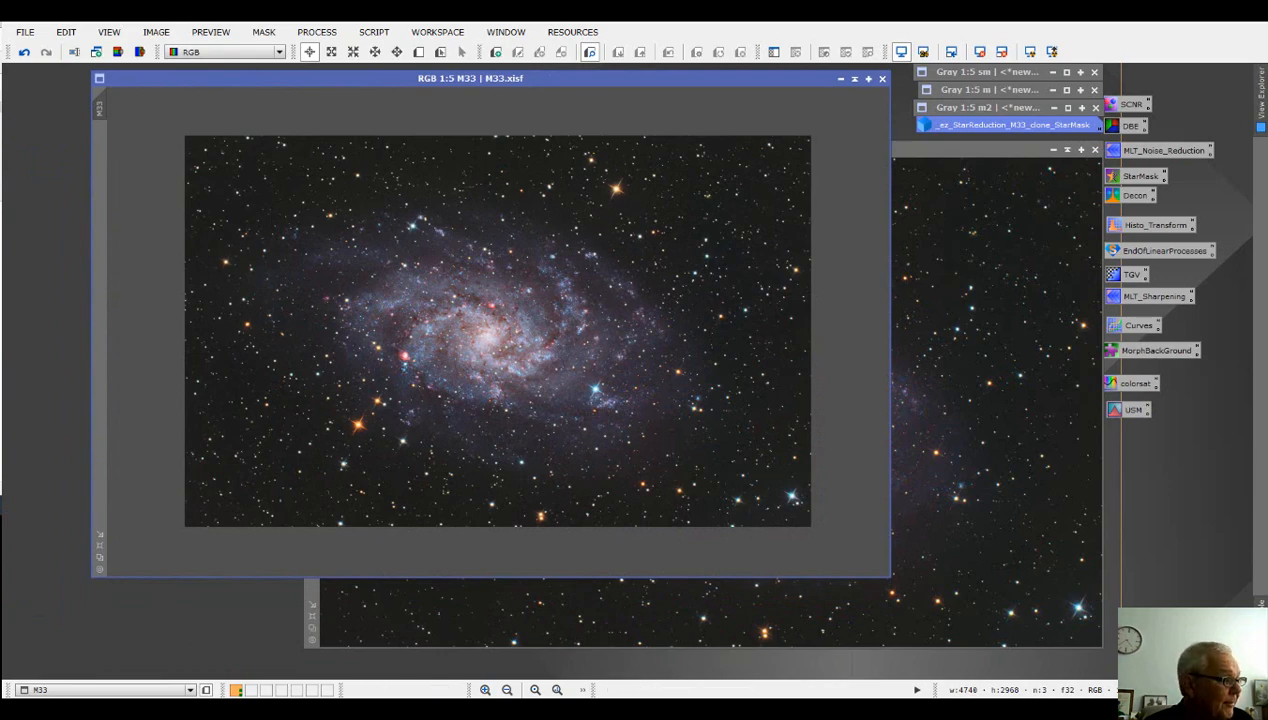
{"action": "left_click_drag", "start_coordinate": [0, 136], "coordinate": [1041, 169]}
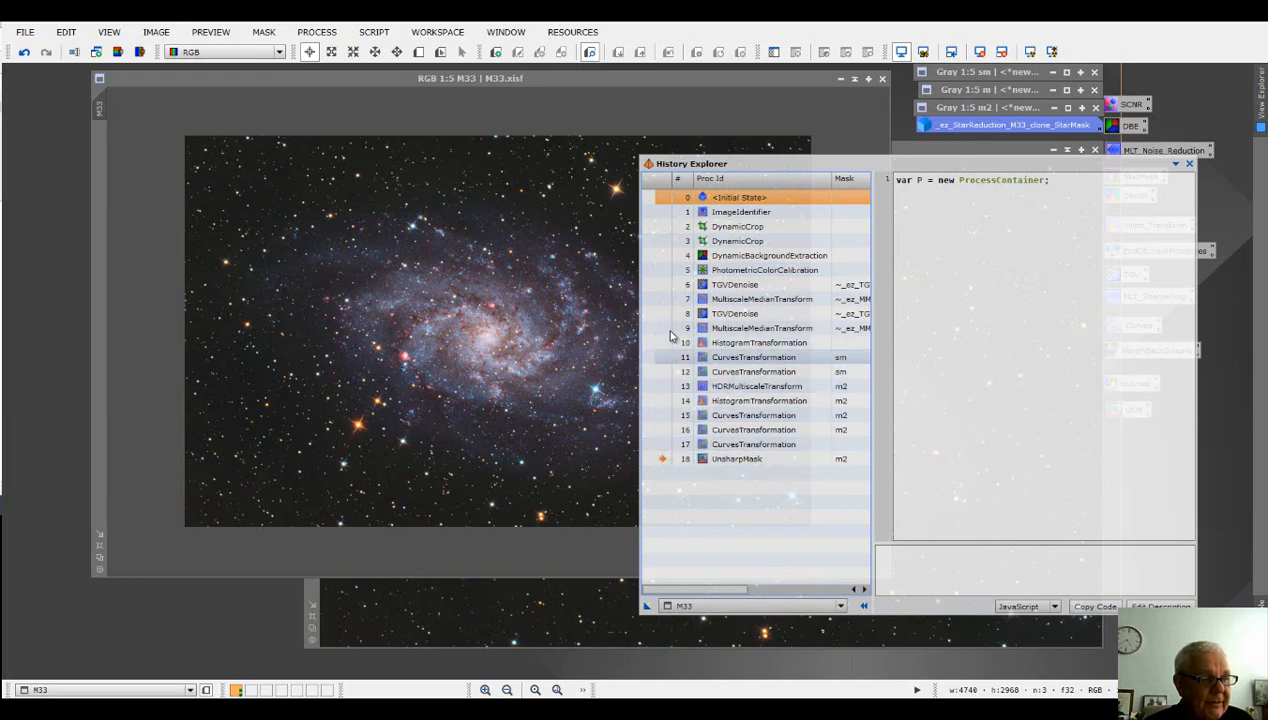
{"action": "double_click", "coordinate": [658, 274]}
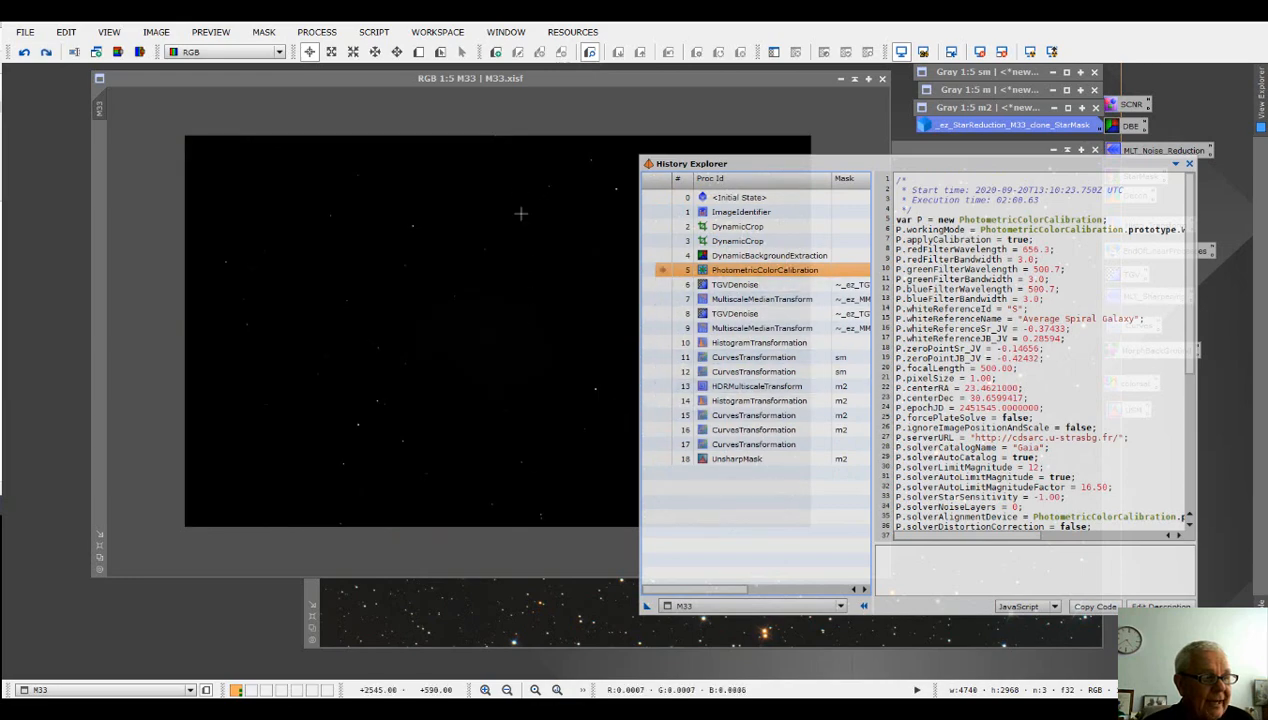
{"action": "left_click", "coordinate": [776, 77]}
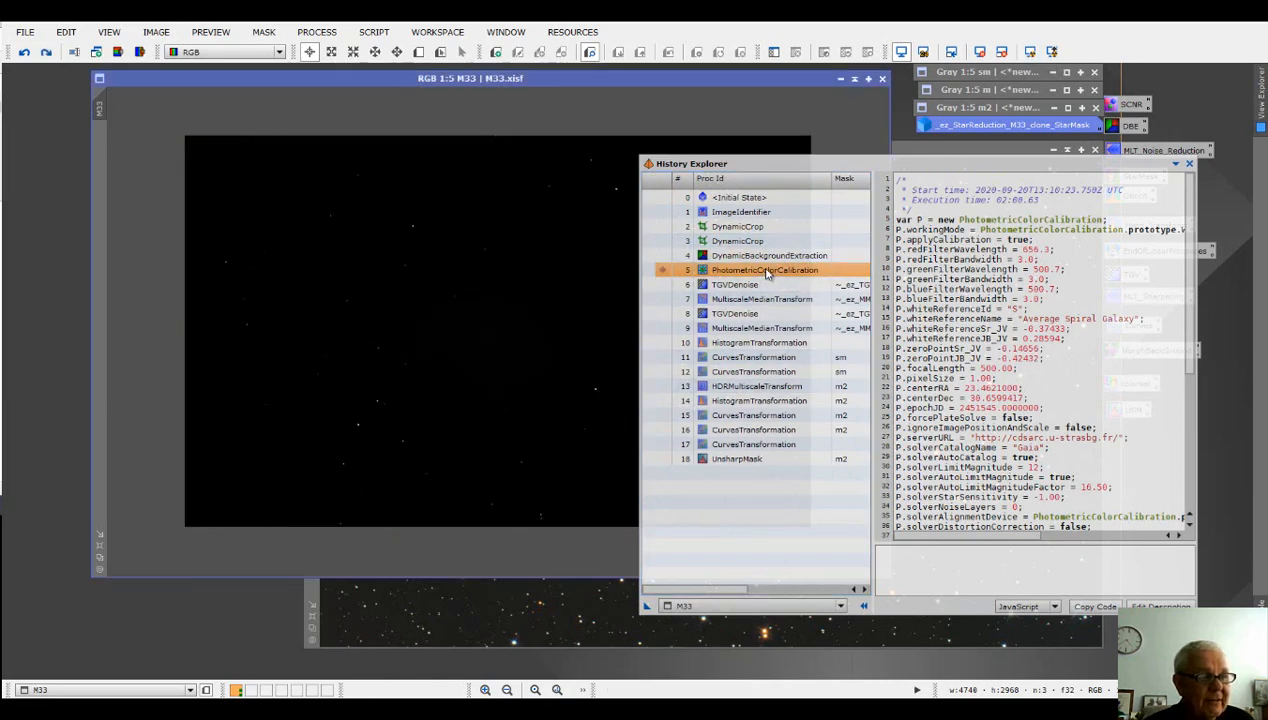
{"action": "left_click", "coordinate": [655, 461]}
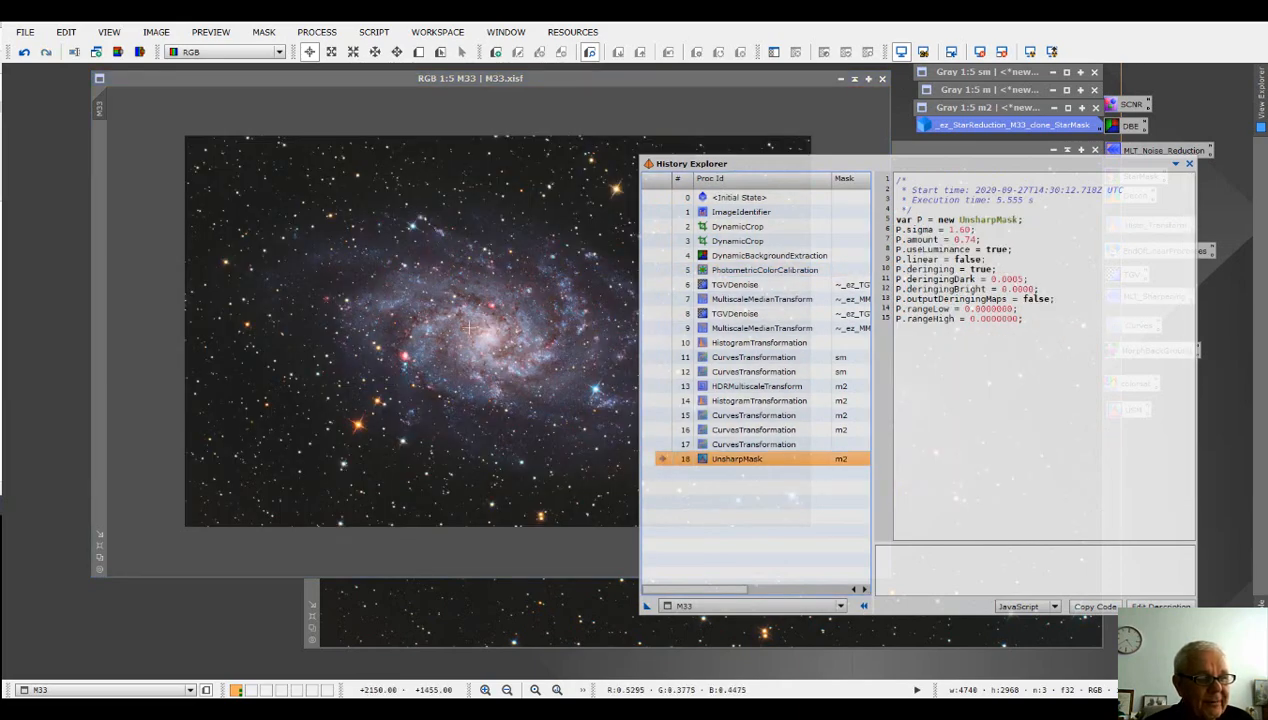
- Move History Explorer off the M33 image and shift the image window slightly aside
{"action": "left_click_drag", "start_coordinate": [940, 163], "coordinate": [553, 151]}
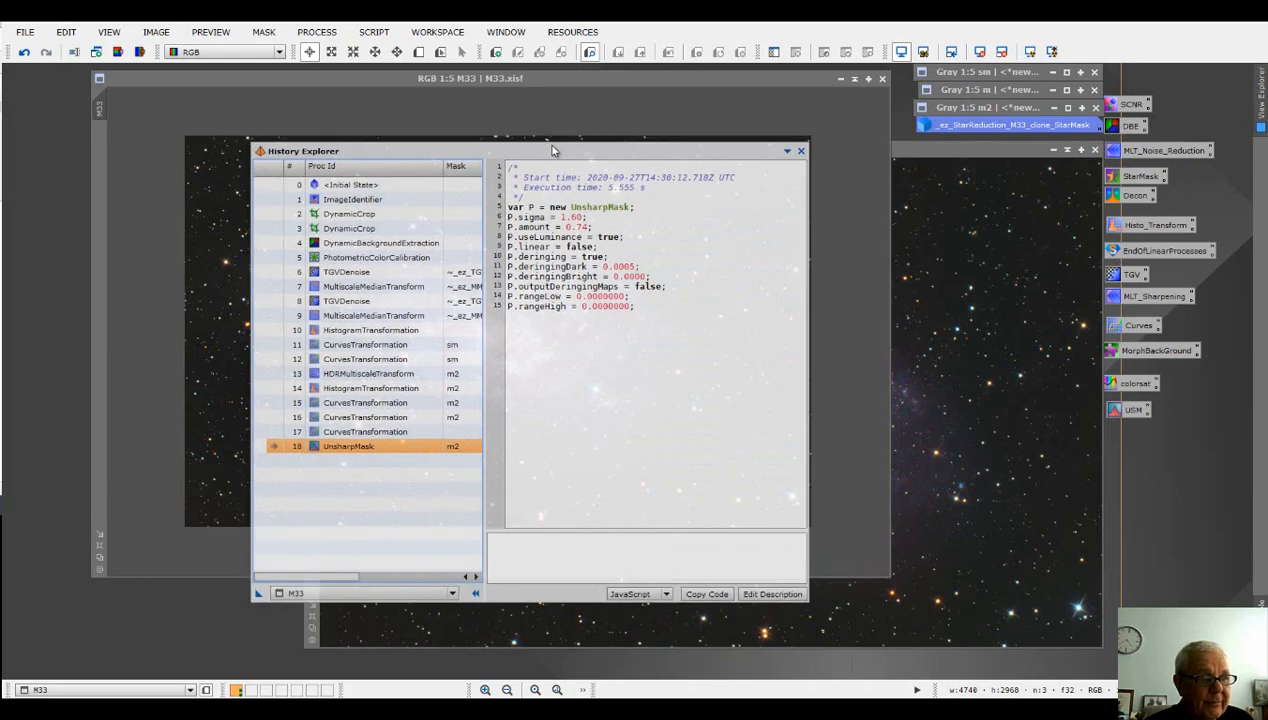
{"action": "left_click_drag", "start_coordinate": [725, 157], "coordinate": [0, 180]}
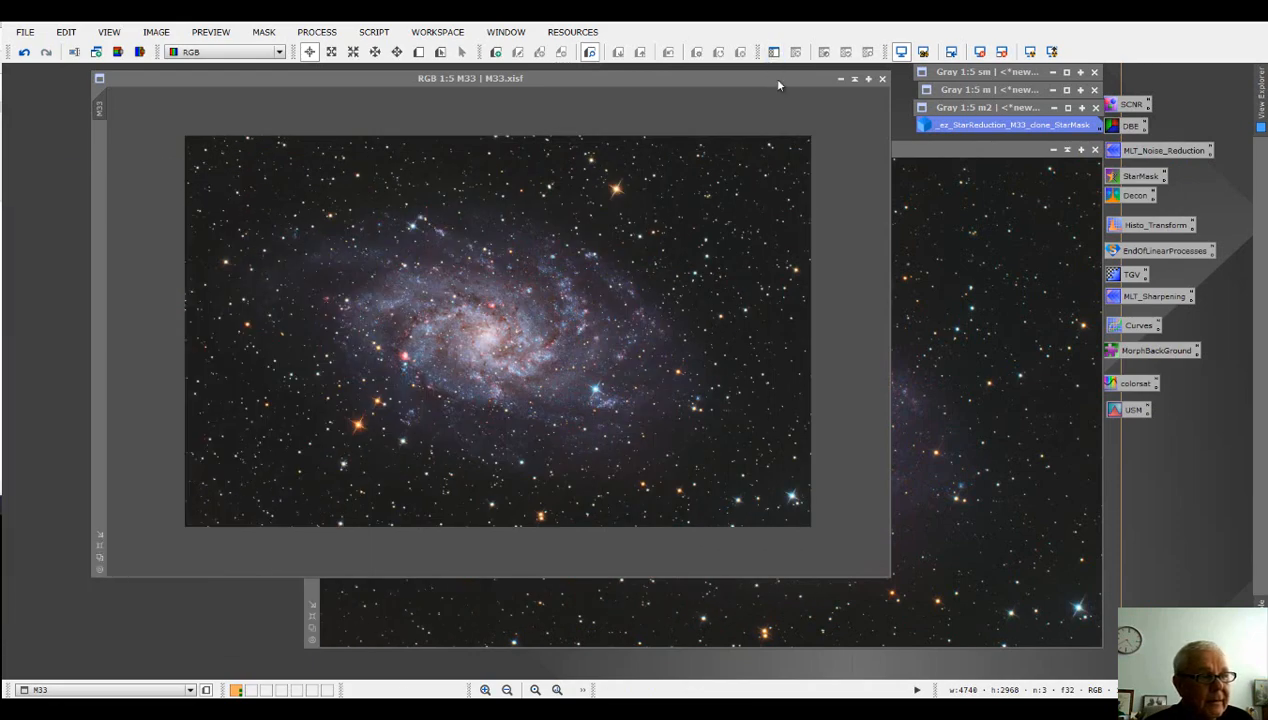
{"action": "left_click_drag", "start_coordinate": [778, 85], "coordinate": [704, 88]}
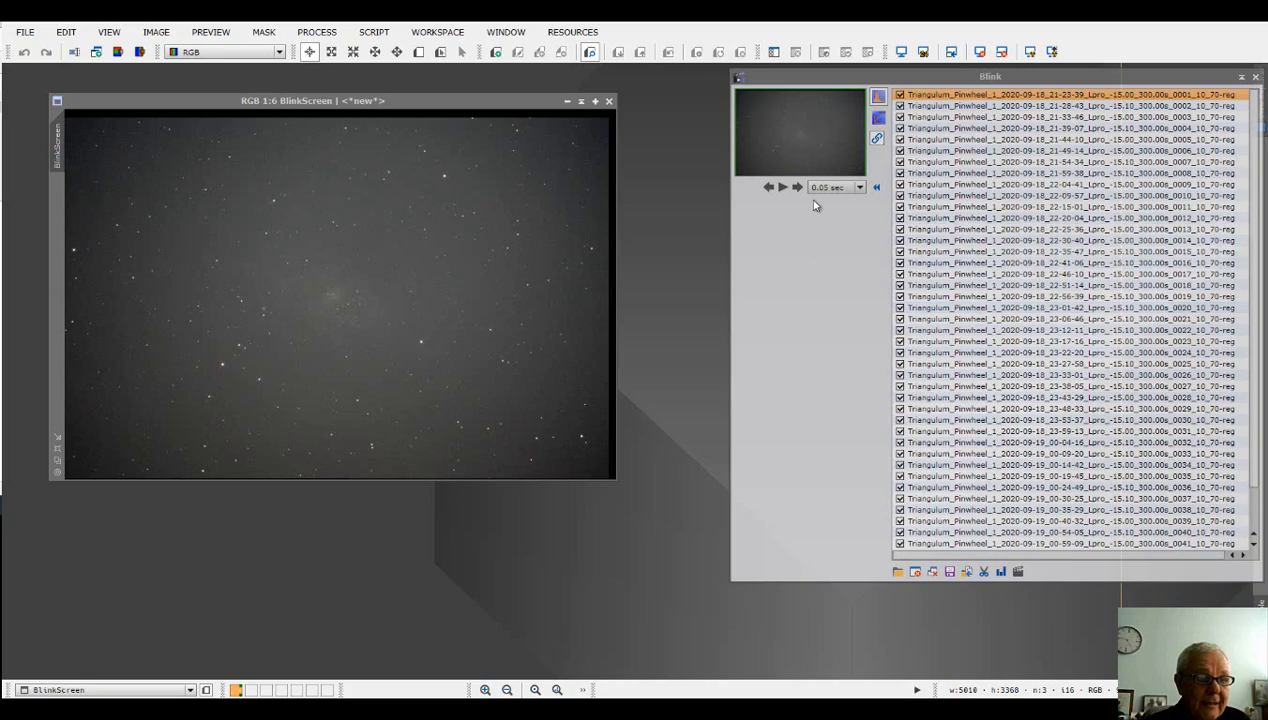
- Play the registered Triangulum_Pinwheel frames as a Blink animation at 0.05 sec intervals, and stop the playback
{"action": "left_click_drag", "start_coordinate": [877, 80], "coordinate": [850, 83]}
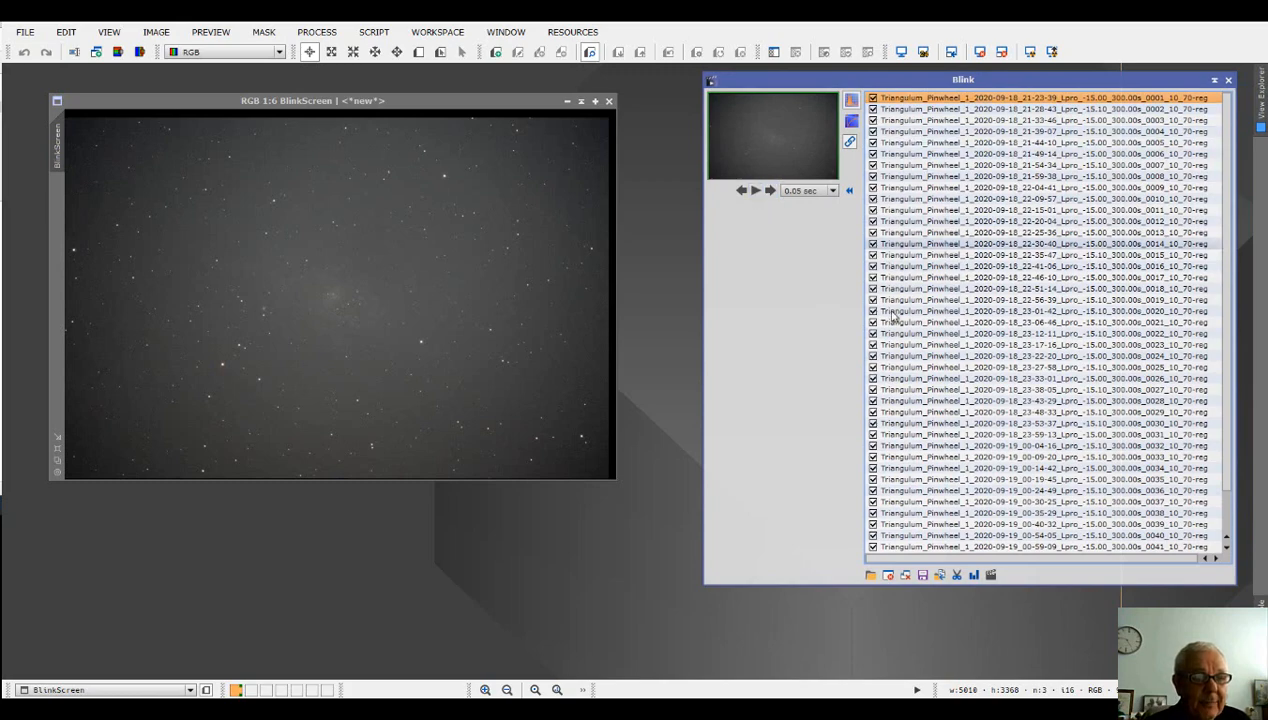
{"action": "left_click", "coordinate": [755, 191]}
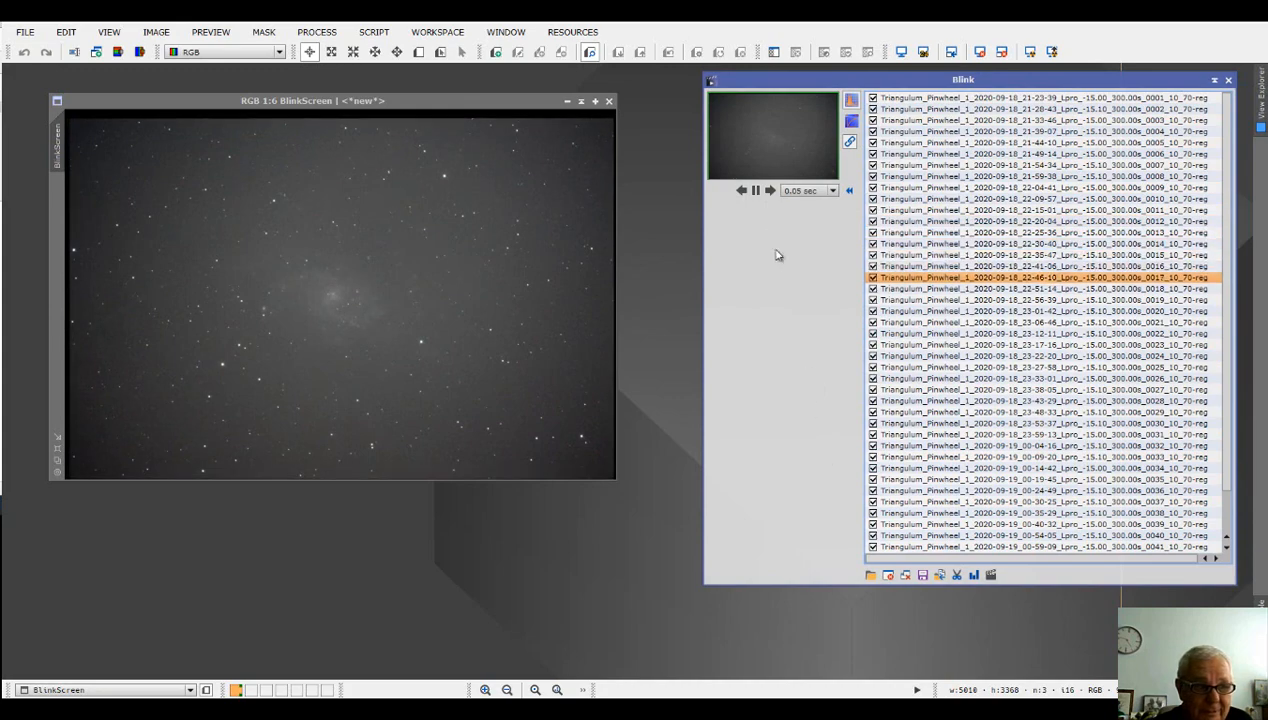
{"action": "left_click", "coordinate": [757, 192]}
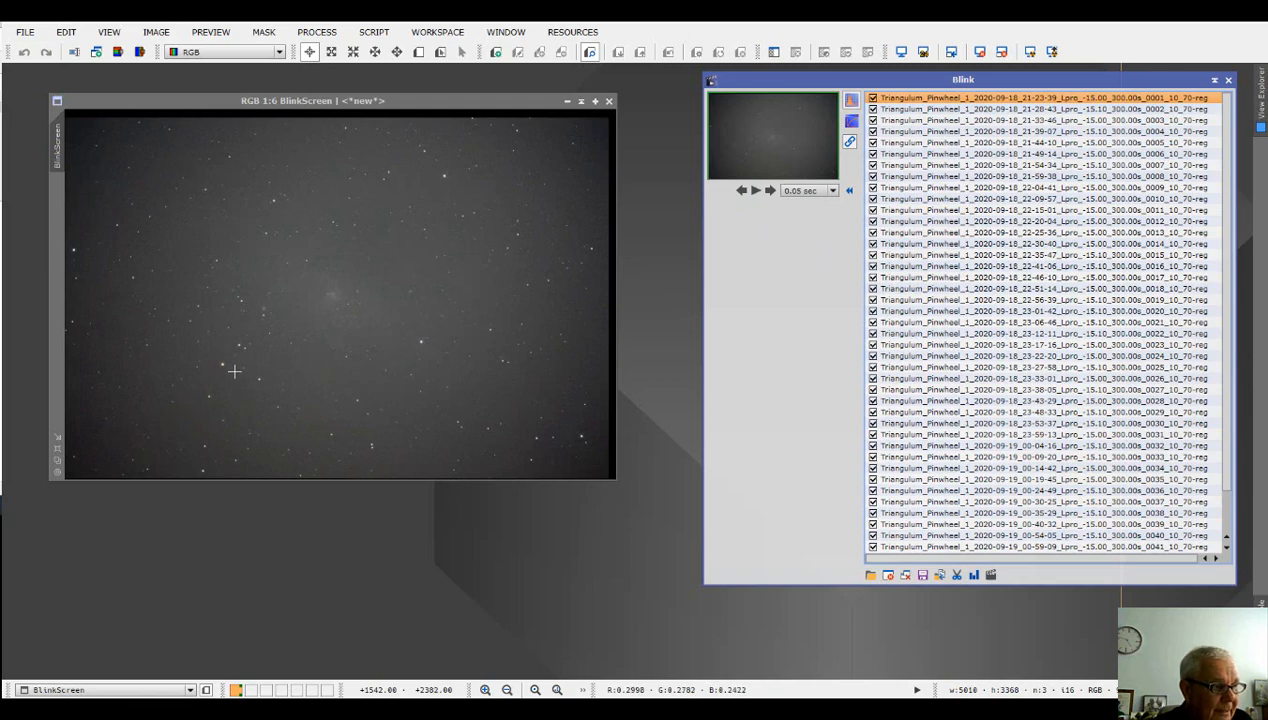
- Magnify BlinkScreen to 2:1 on the star field around the bright orange star below and beside the galaxy core
{"action": "left_click", "coordinate": [252, 367]}
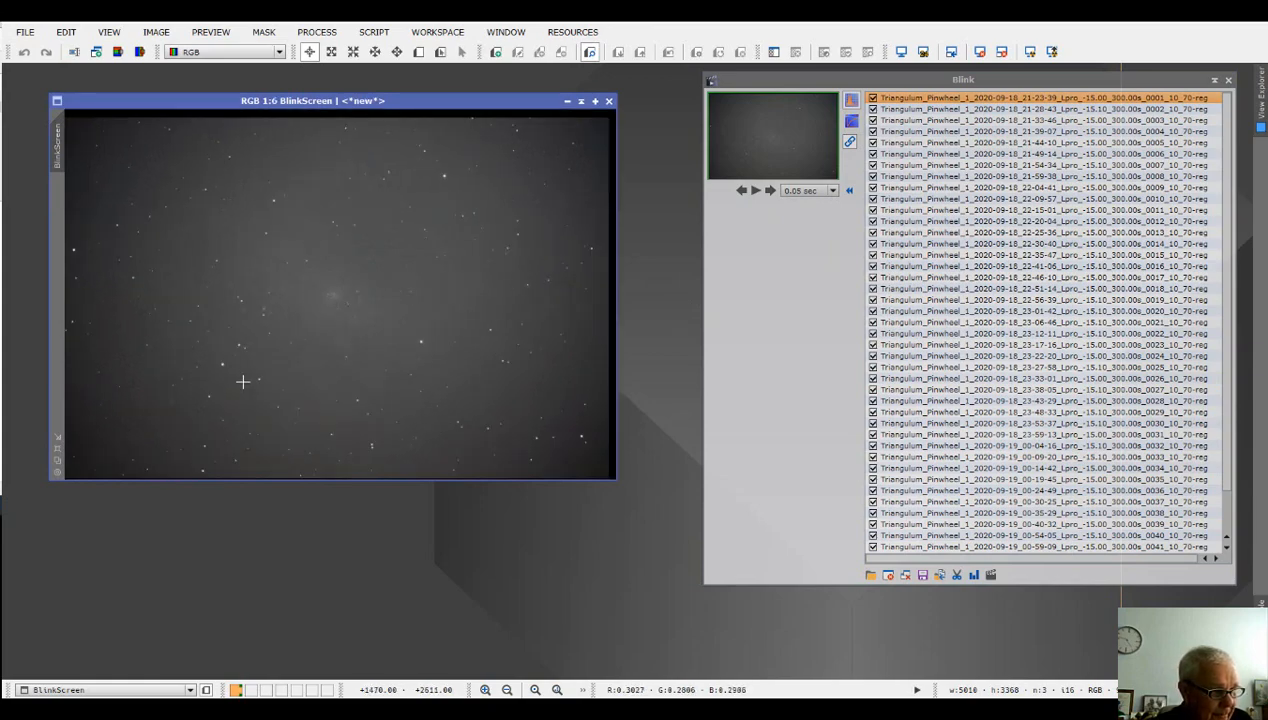
{"action": "scroll", "coordinate": [243, 381], "scroll_direction": "up", "scroll_amount": 5}
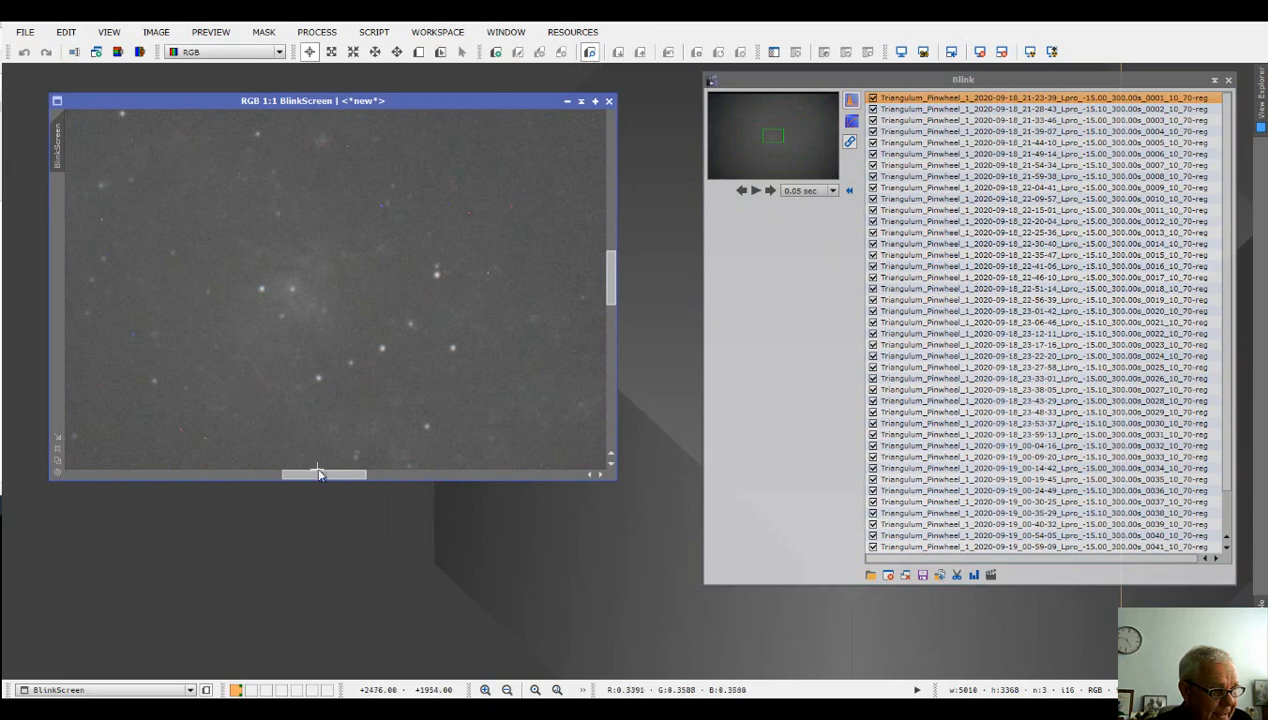
{"action": "left_click_drag", "start_coordinate": [319, 474], "coordinate": [236, 473]}
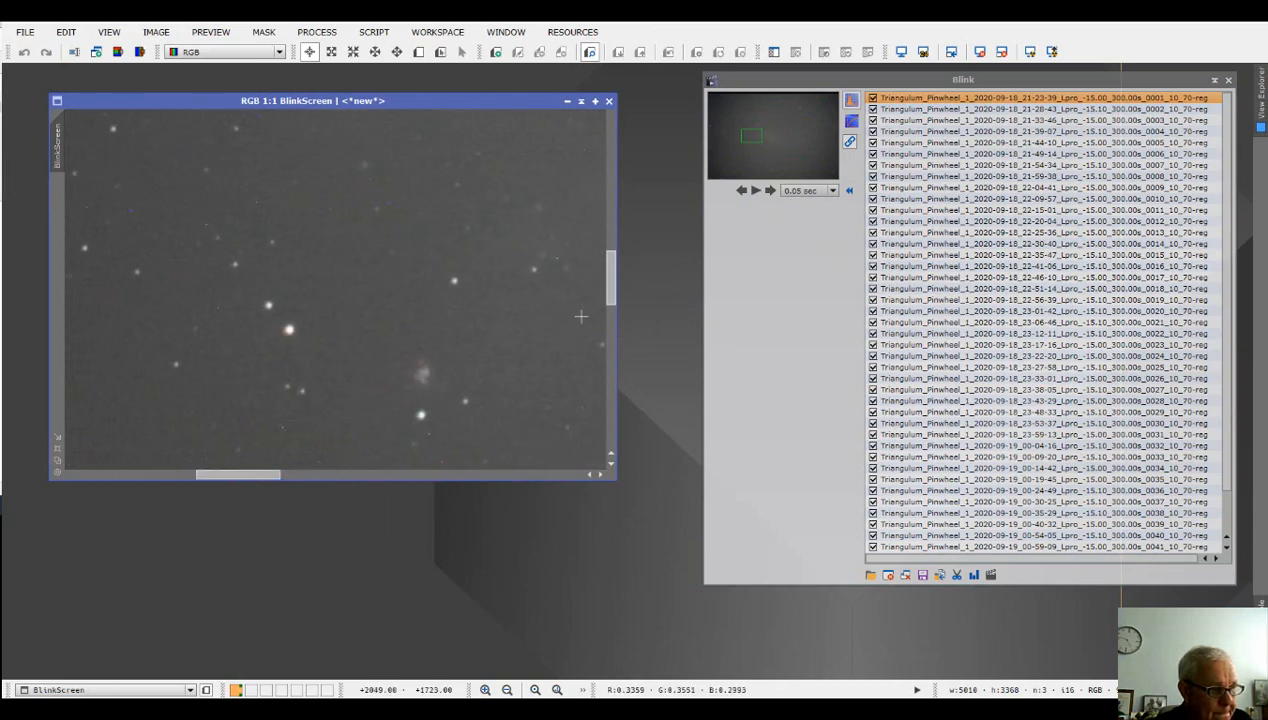
{"action": "left_click_drag", "start_coordinate": [608, 275], "coordinate": [605, 340]}
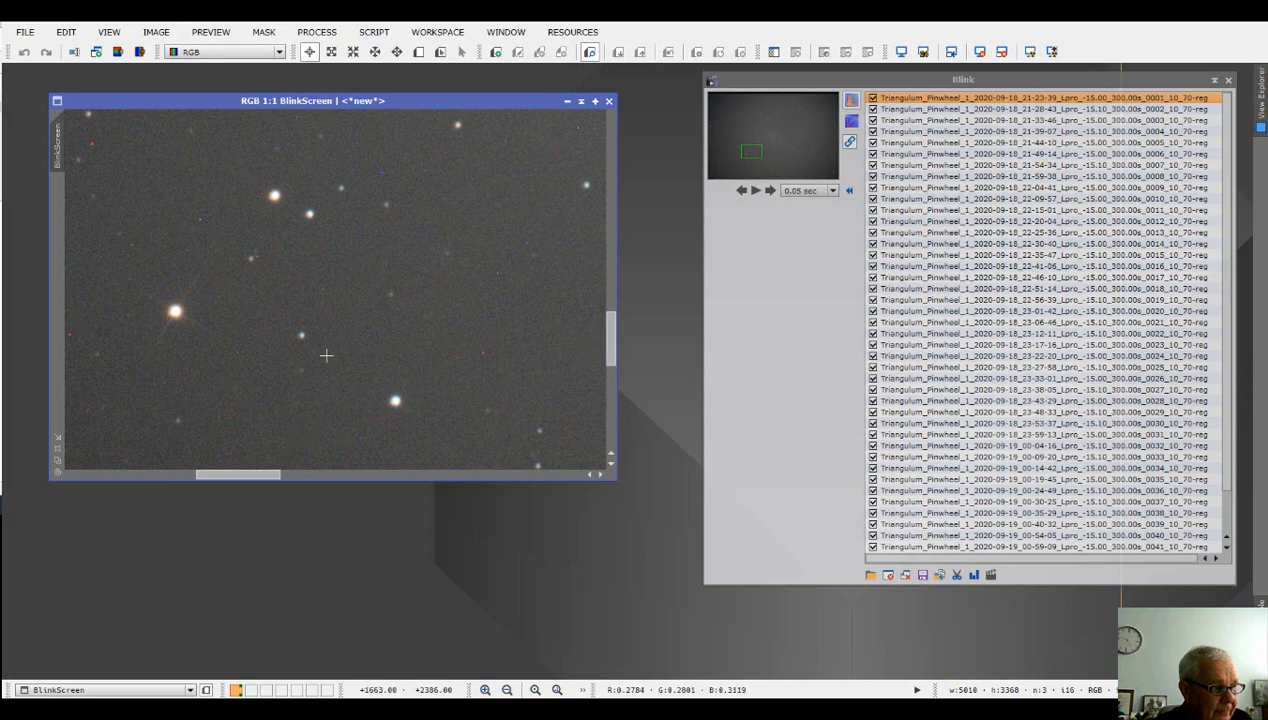
{"action": "scroll", "coordinate": [326, 355], "scroll_direction": "up", "scroll_amount": 1}
{"action": "left_click_drag", "start_coordinate": [257, 478], "coordinate": [237, 476]}
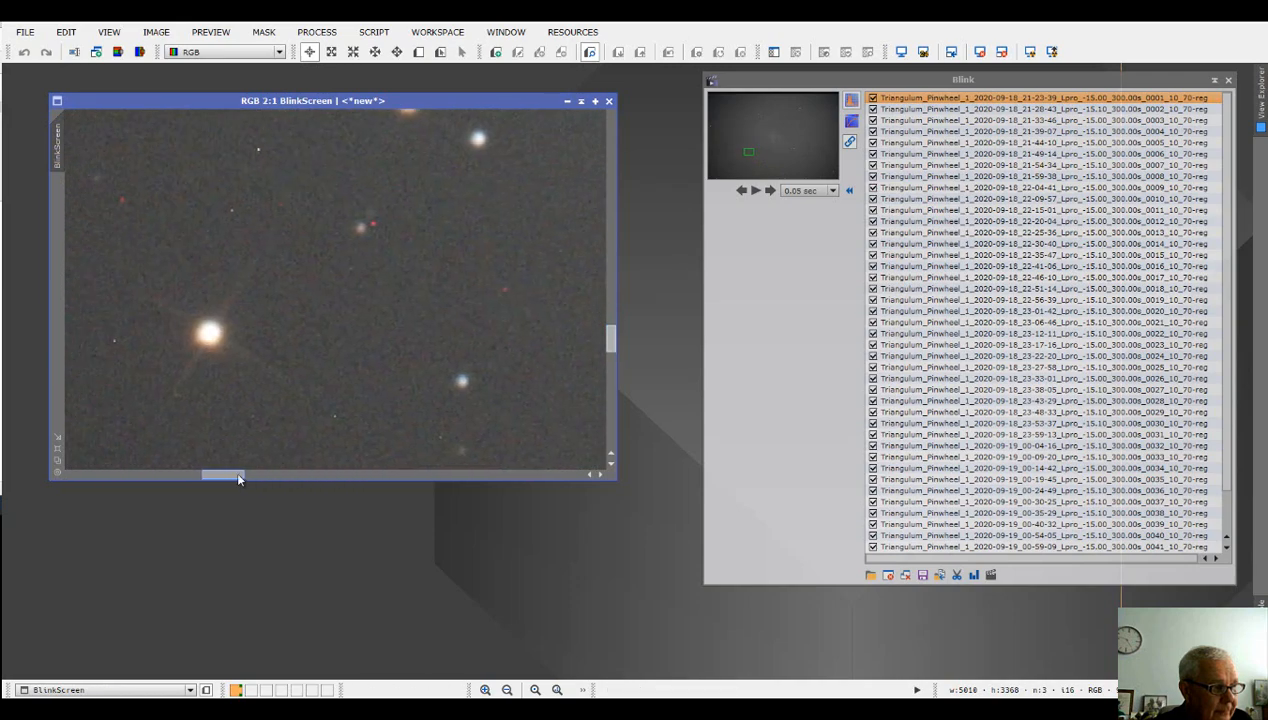
{"action": "left_click_drag", "start_coordinate": [613, 348], "coordinate": [610, 336]}
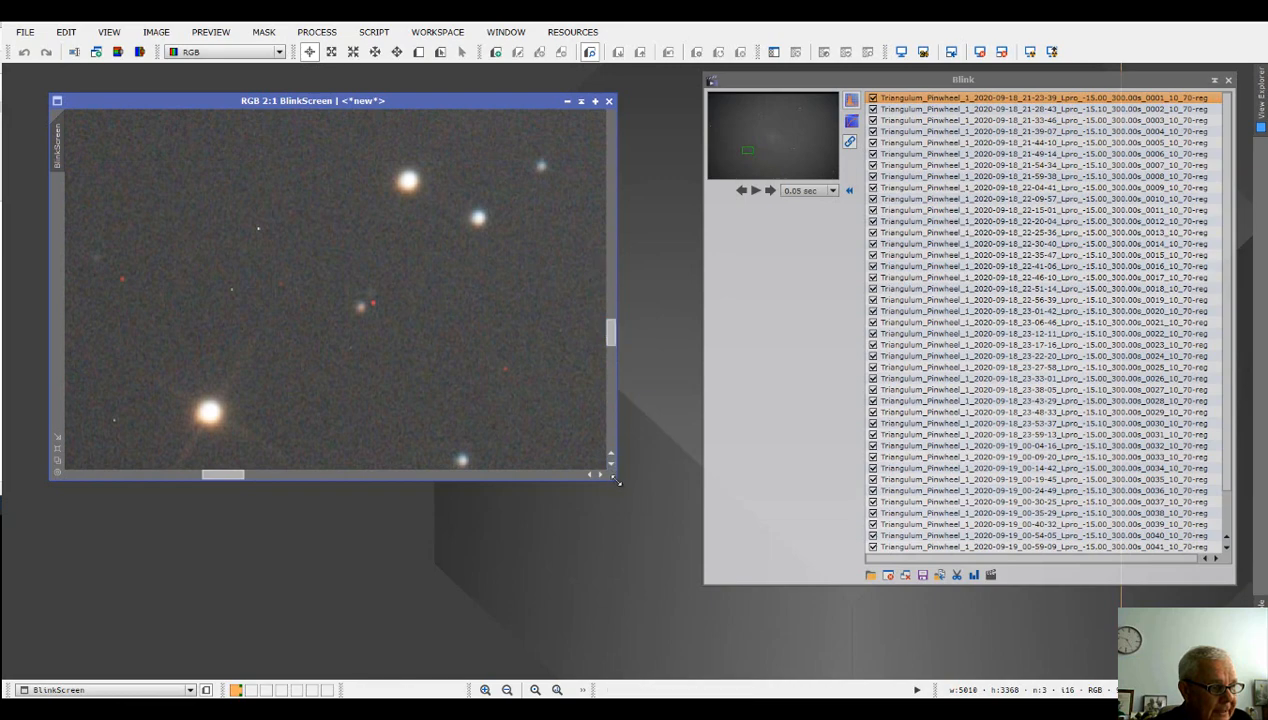
- Enlarge and reposition the BlinkScreen window, and play the magnified frames in Blink to look for a moving object
{"action": "left_click_drag", "start_coordinate": [618, 481], "coordinate": [689, 602]}
{"action": "left_click_drag", "start_coordinate": [501, 100], "coordinate": [471, 71]}
{"action": "left_click", "coordinate": [756, 191]}
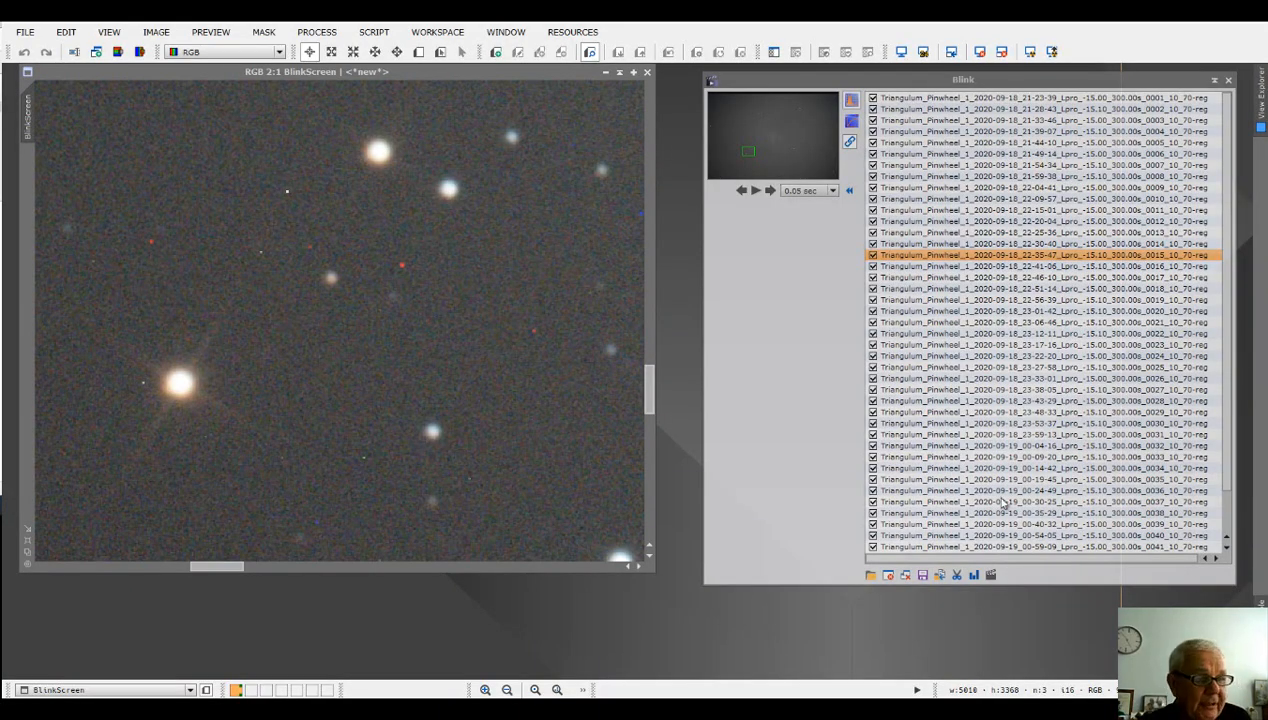
{"action": "left_click", "coordinate": [756, 190]}
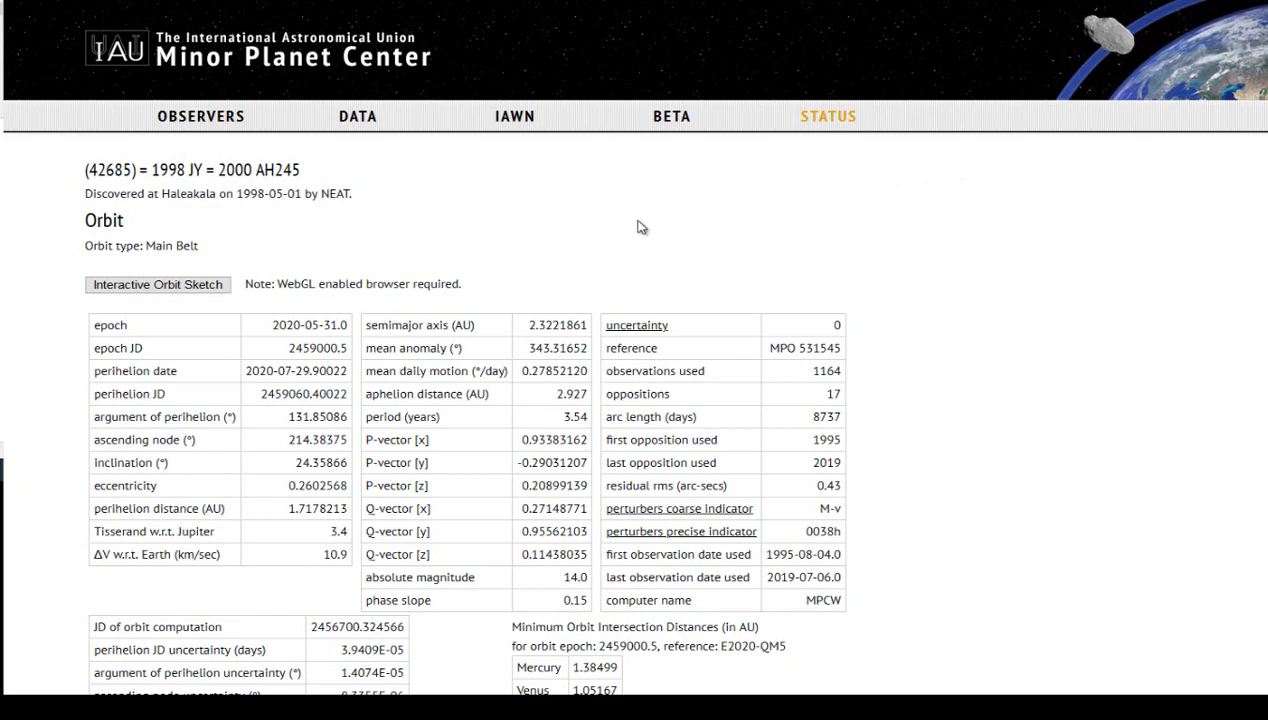
- On the Minor Planet Center website, examine the orbit data and the latest observations for asteroid (42685) 1998 JY
{"action": "scroll", "coordinate": [978, 330], "scroll_direction": "down", "scroll_amount": 3}
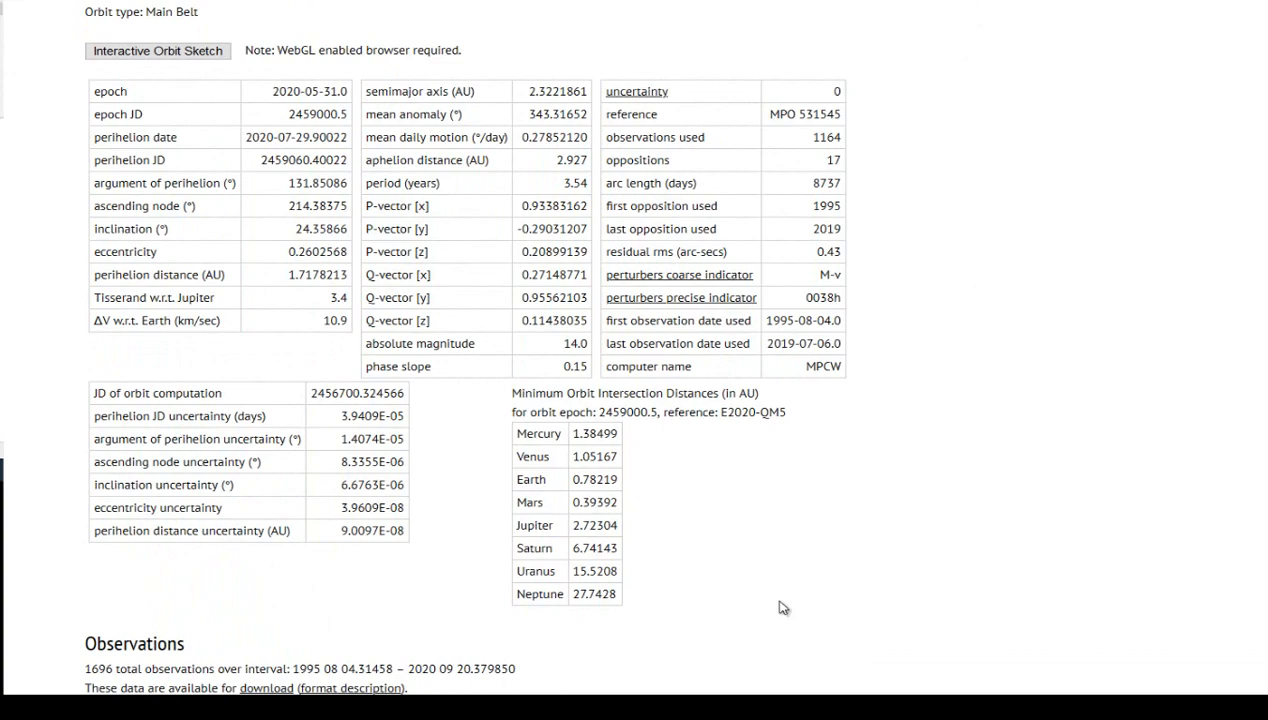
{"action": "scroll", "coordinate": [760, 474], "scroll_direction": "up", "scroll_amount": 2}
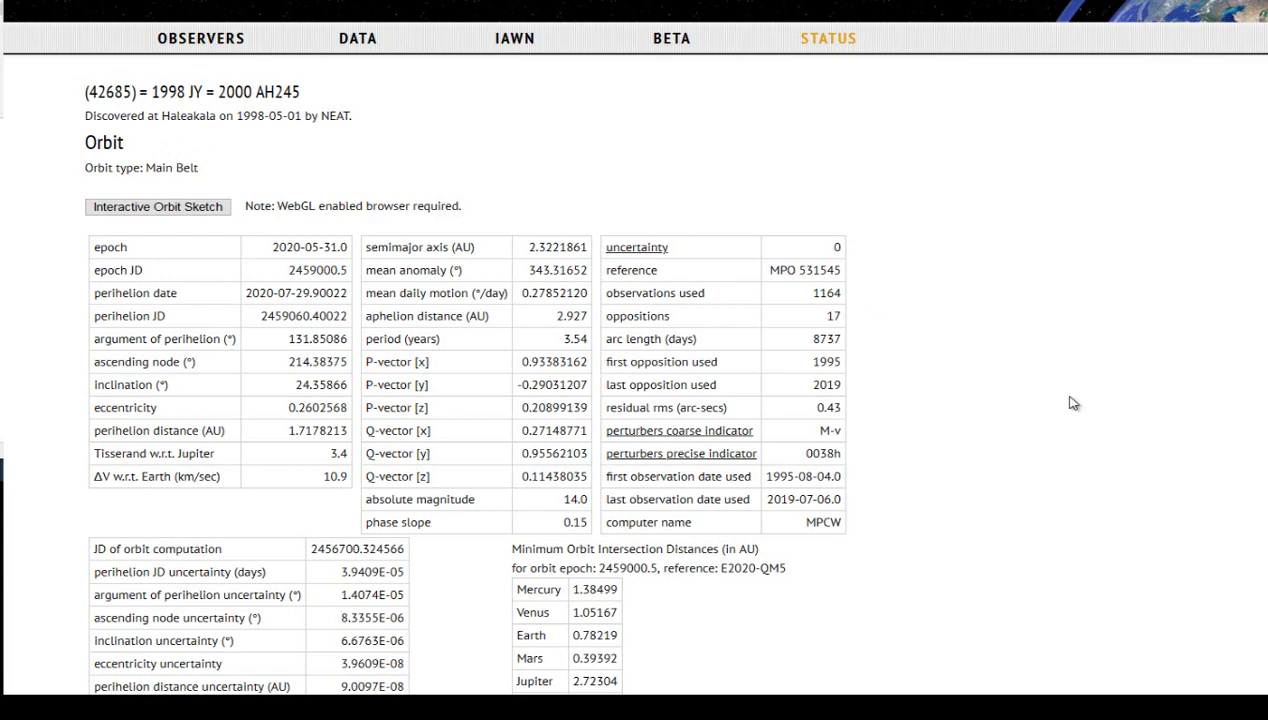
{"action": "scroll", "coordinate": [1073, 403], "scroll_direction": "down", "scroll_amount": 3}
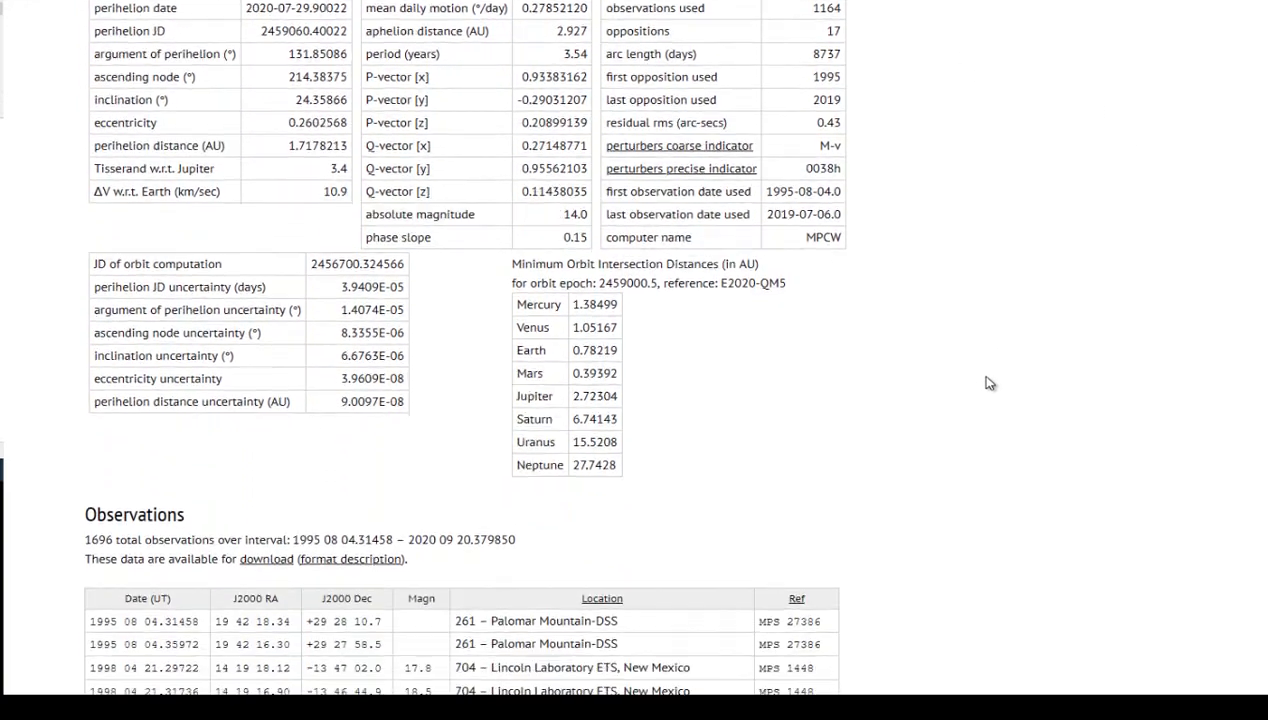
{"action": "scroll", "coordinate": [989, 383], "scroll_direction": "down", "scroll_amount": 4}
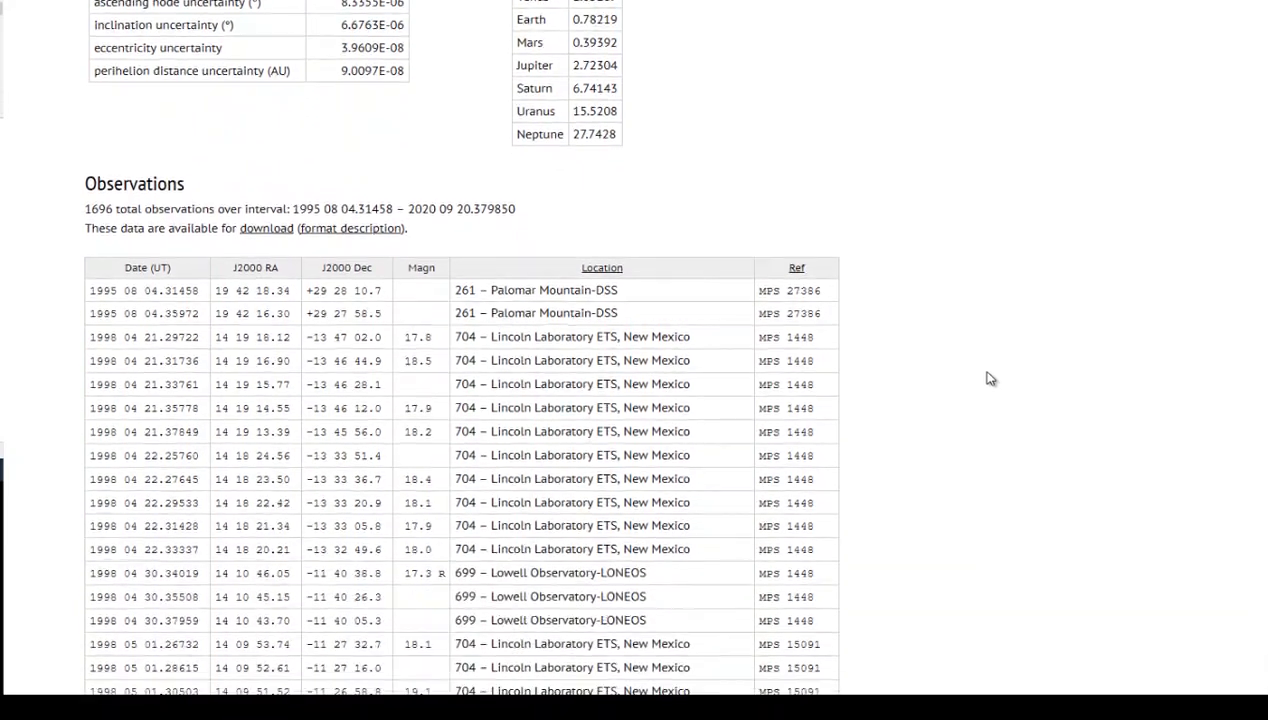
{"action": "scroll", "coordinate": [989, 378], "scroll_direction": "down", "scroll_amount": 3}
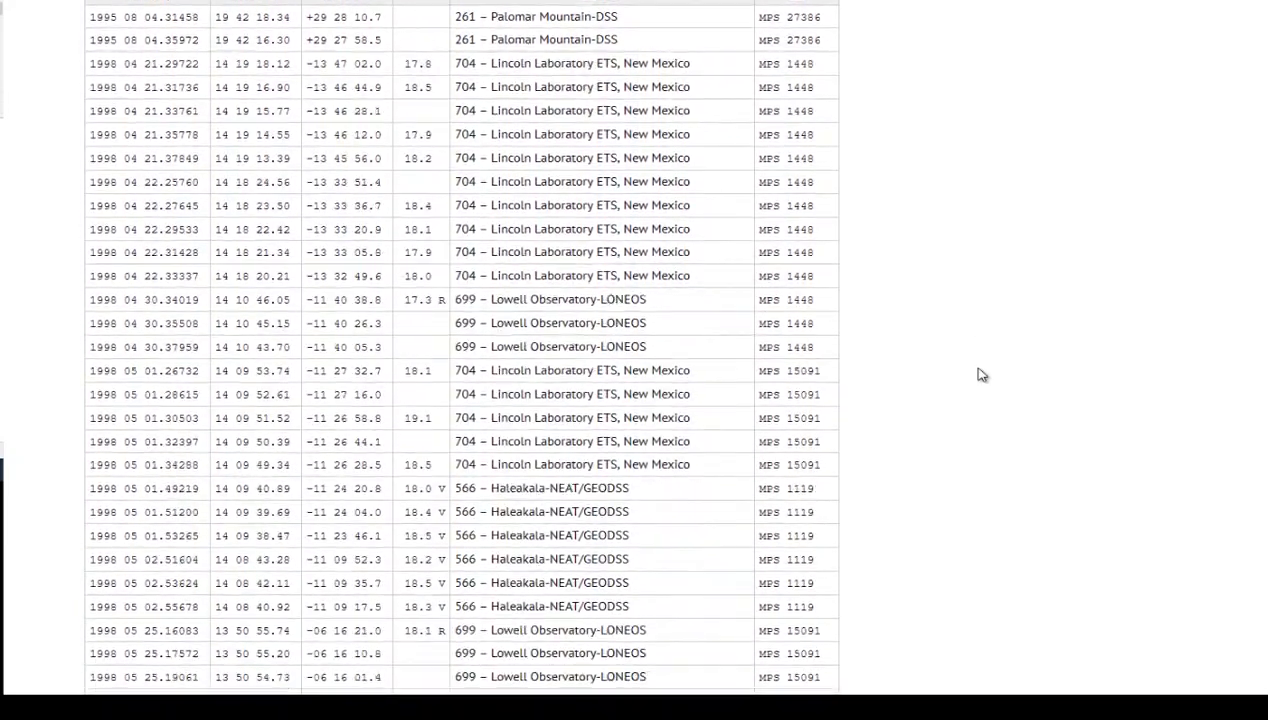
{"action": "scroll", "coordinate": [980, 375], "scroll_direction": "down", "scroll_amount": 10}
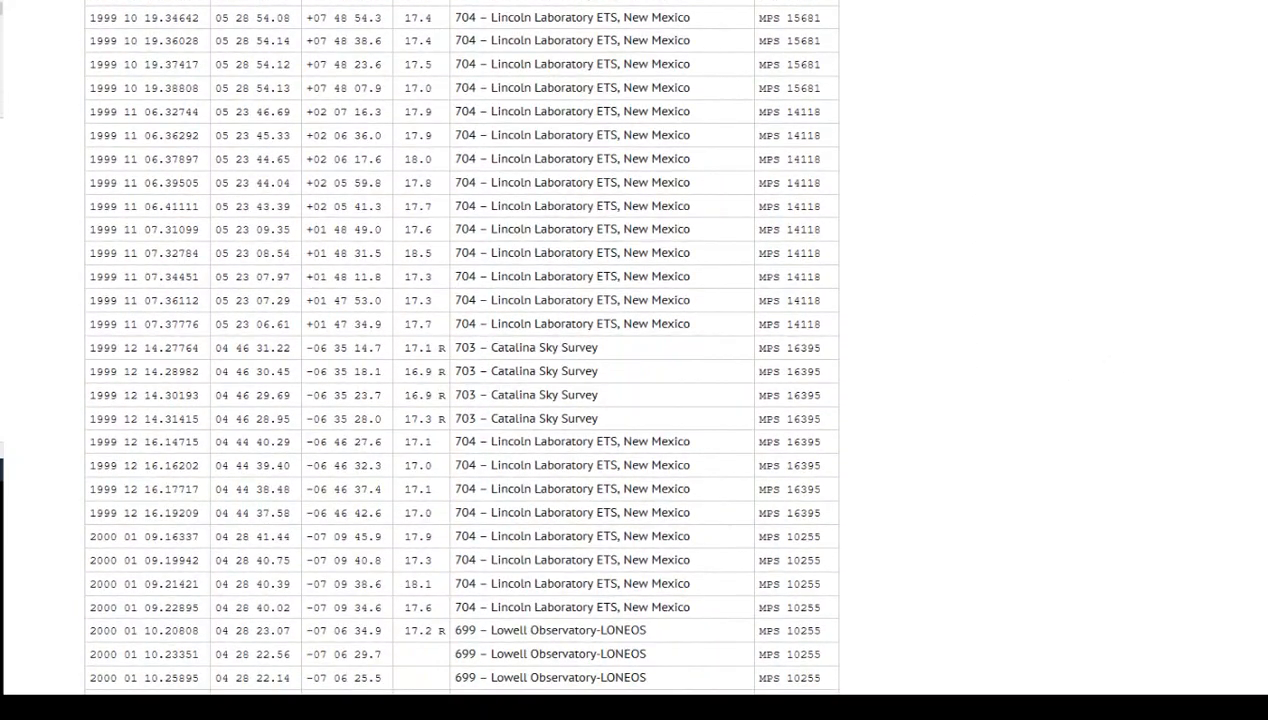
{"action": "scroll", "coordinate": [458, 344], "scroll_direction": "down", "scroll_amount": 20}
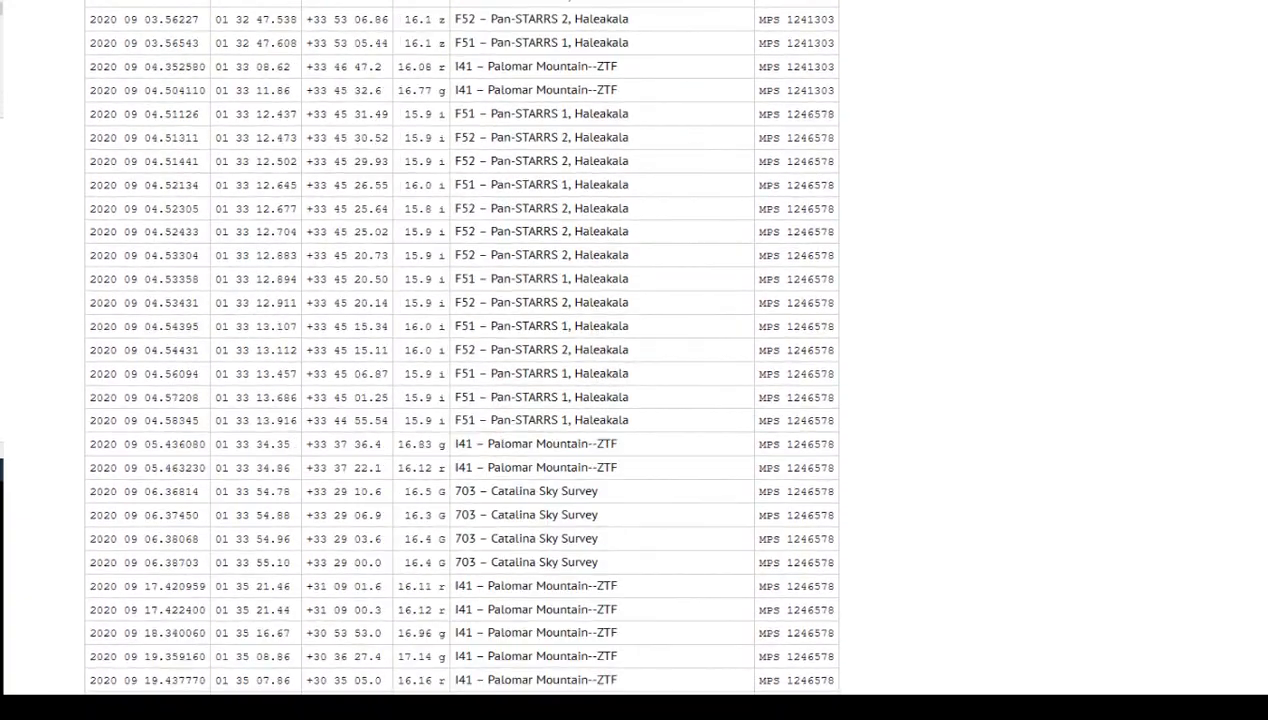
{"action": "scroll", "coordinate": [634, 350], "scroll_direction": "down", "scroll_amount": 2}
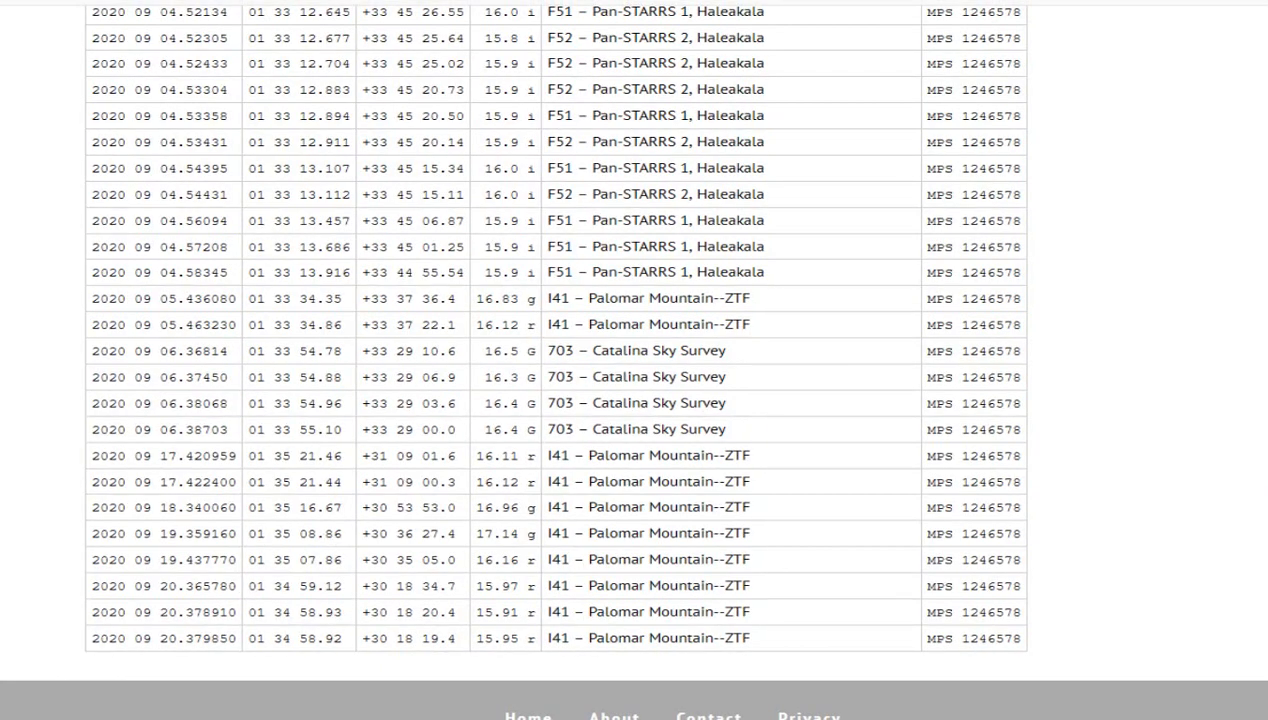
{"action": "scroll", "coordinate": [634, 360], "scroll_direction": "up", "scroll_amount": 20}
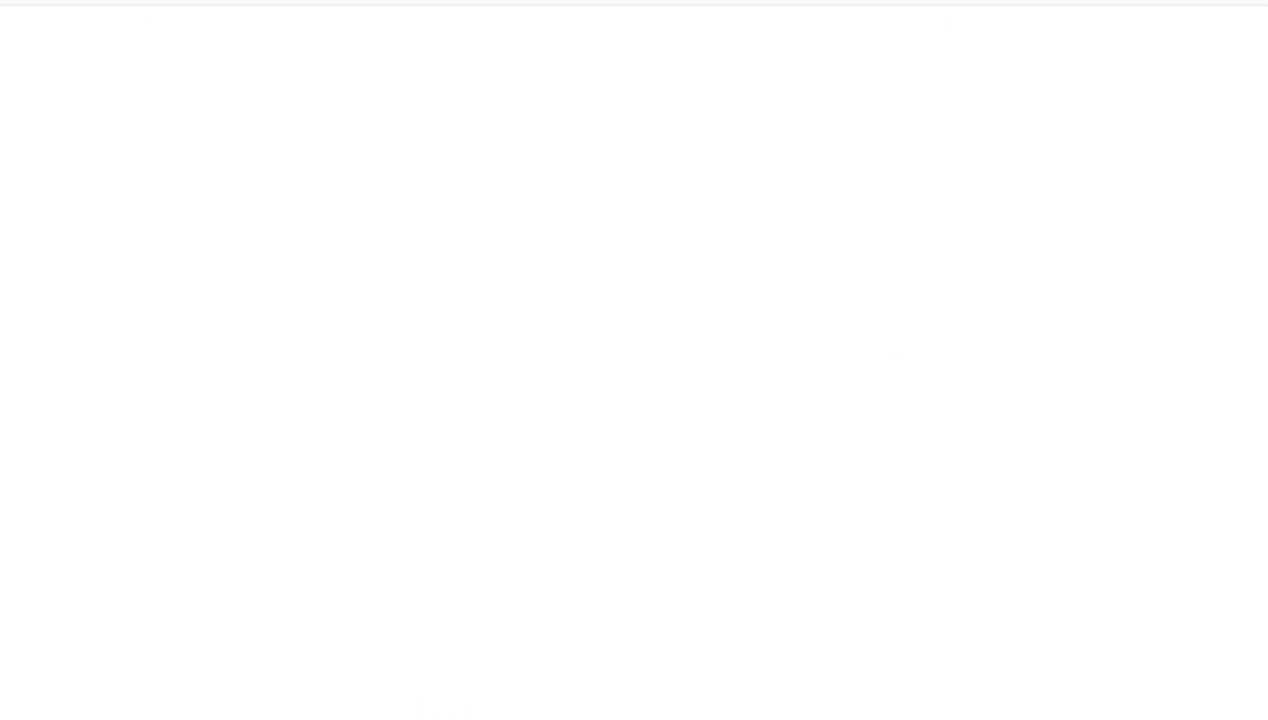